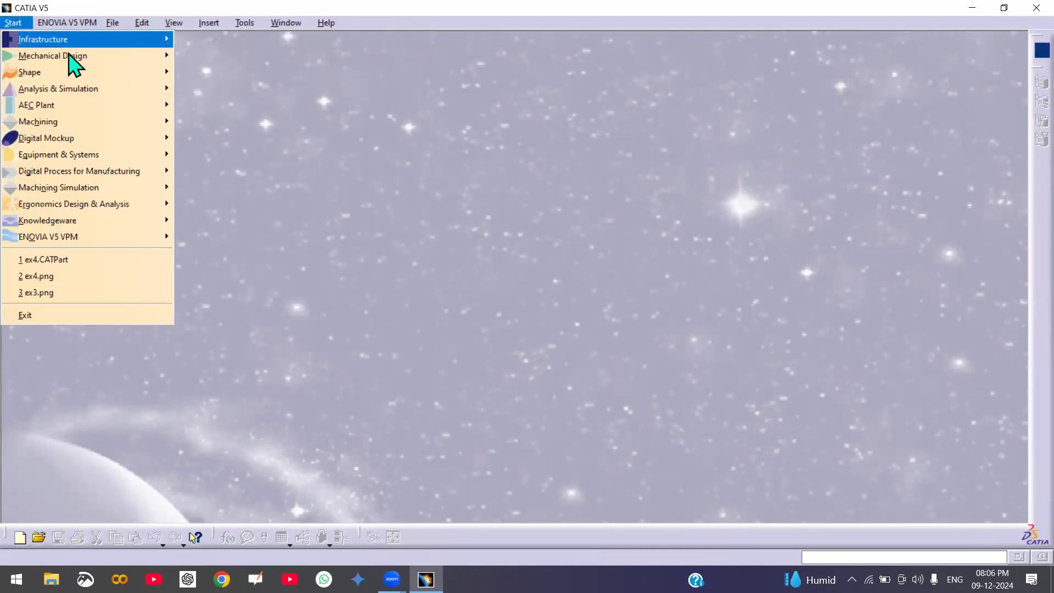
- Create a new Part Design part, keeping the name Part1
left_click(230, 57)
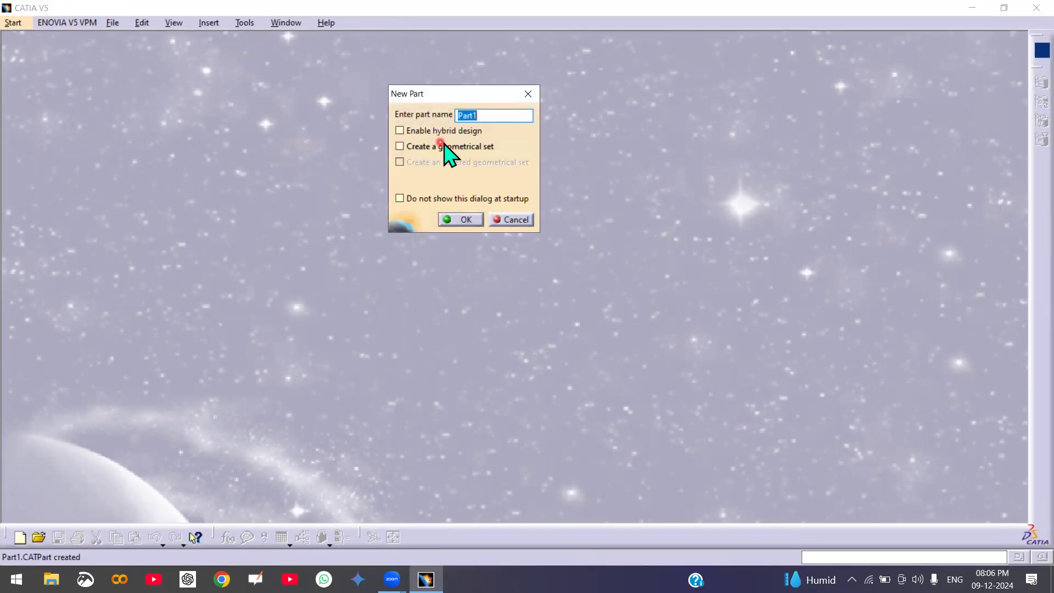
left_click(400, 131)
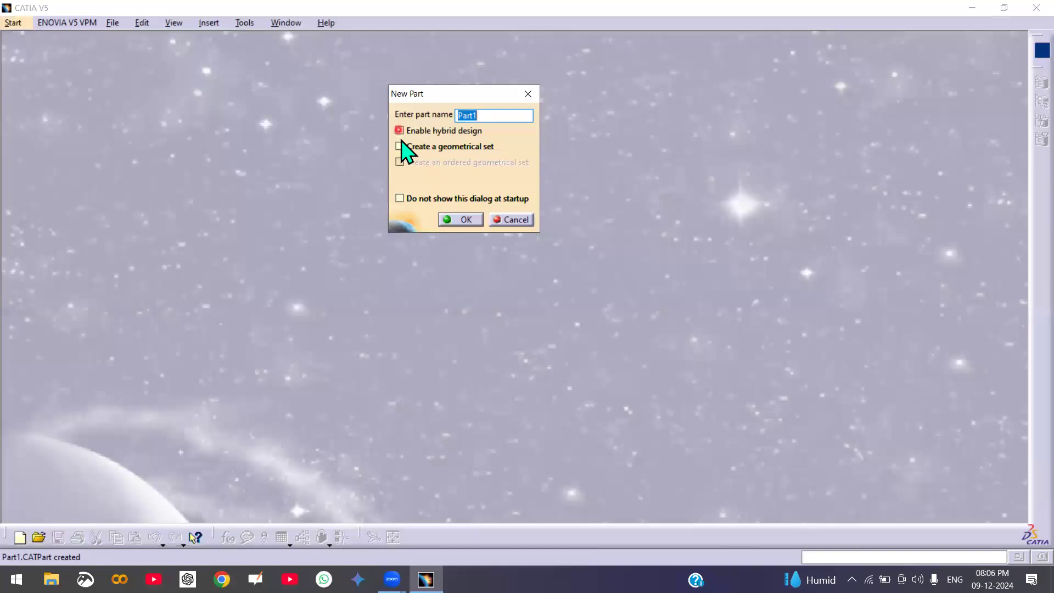
left_click(454, 221)
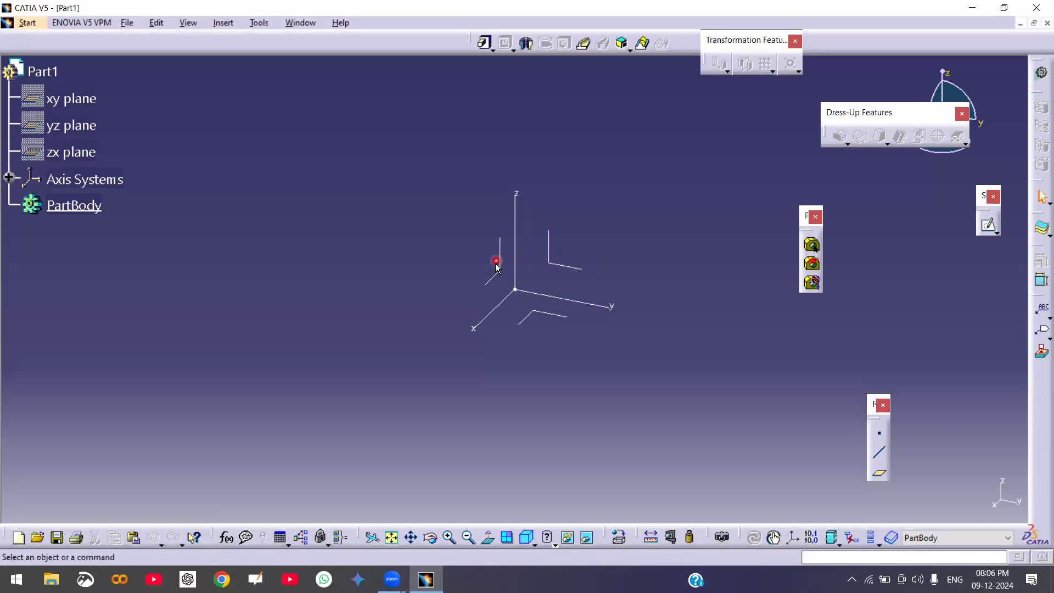
left_click(988, 228)
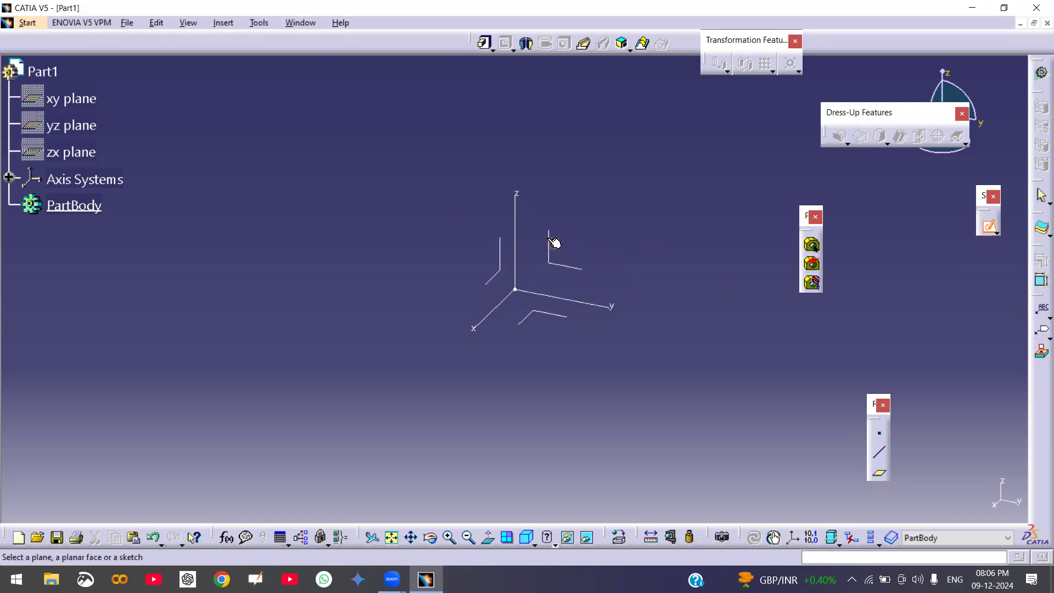
left_click(564, 268)
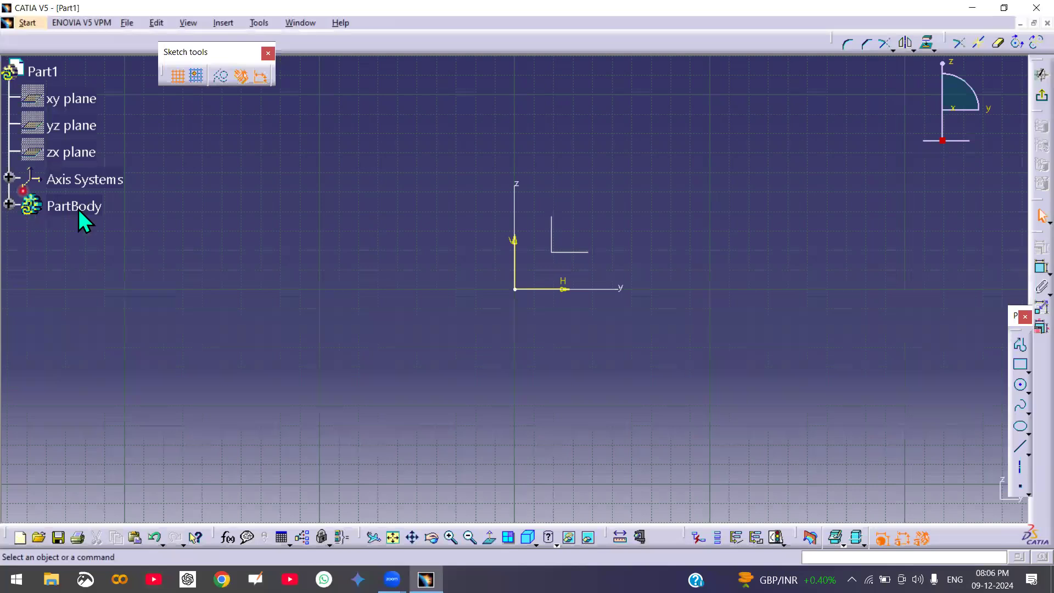
left_click_drag(222, 186, 385, 186)
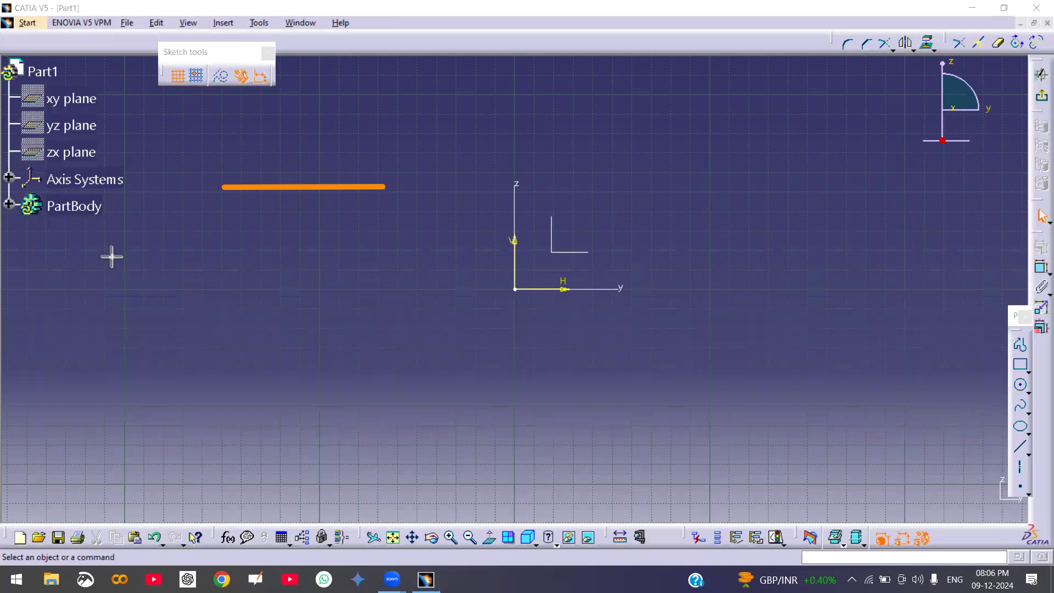
left_click_drag(647, 125, 887, 246)
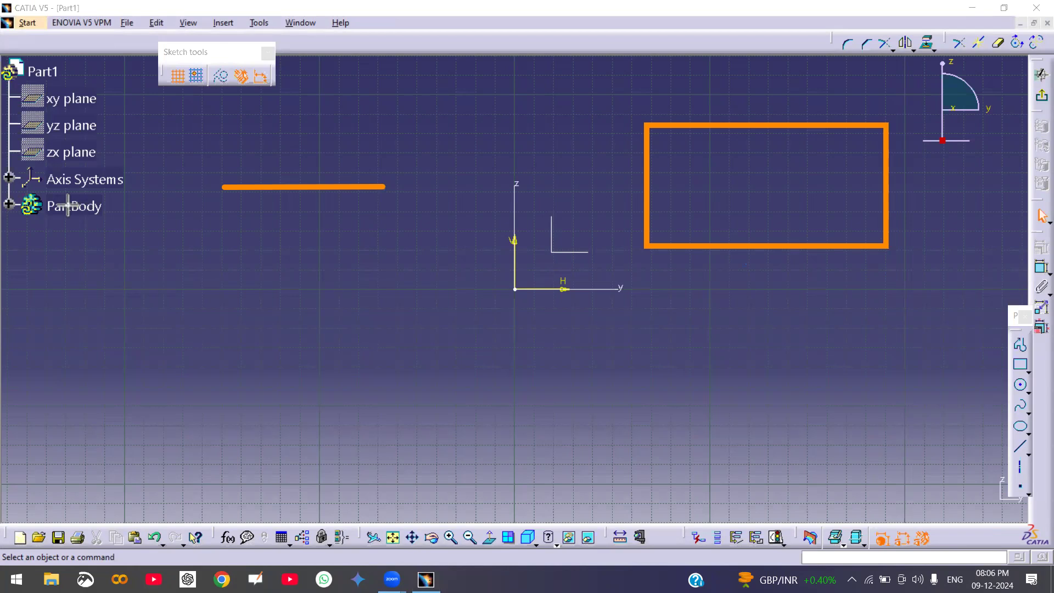
mouse_move(183, 348)
left_mouse_down()
mouse_move(290, 478)
mouse_move(363, 482)
mouse_move(352, 484)
left_mouse_up()
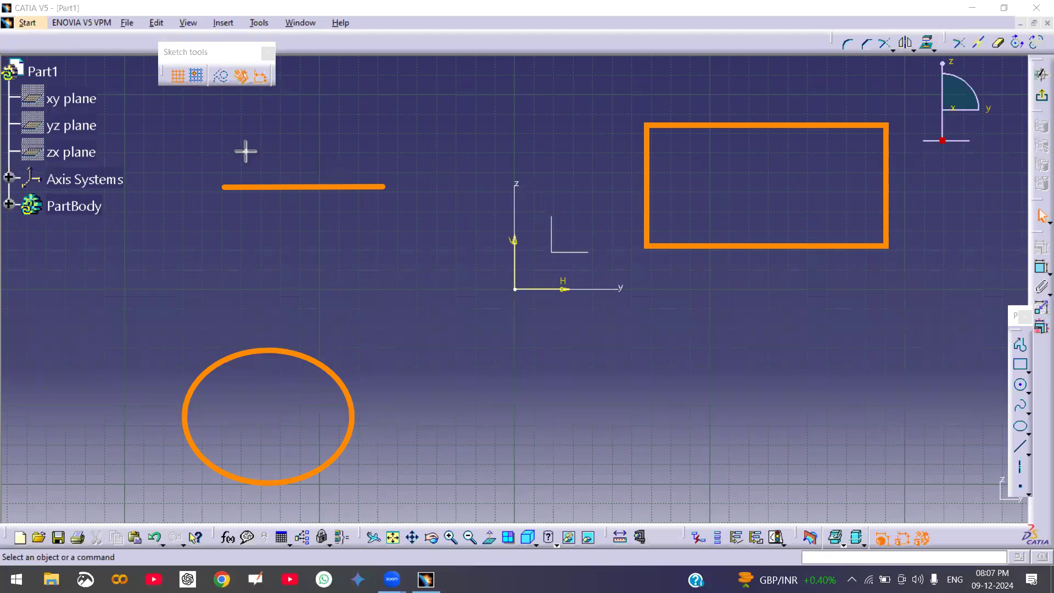
left_click_drag(207, 158, 141, 103)
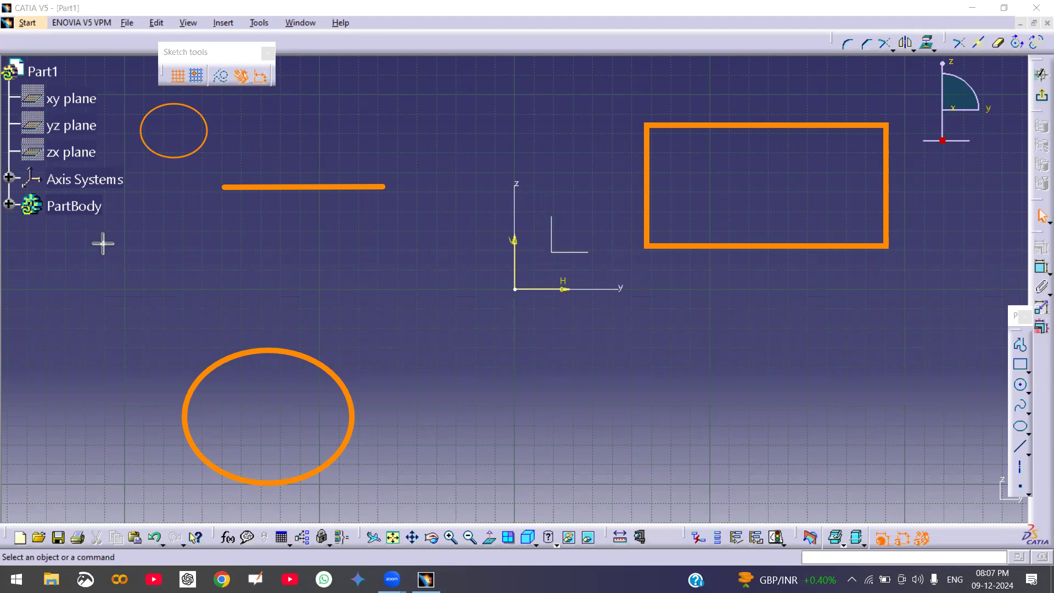
left_click_drag(328, 120, 501, 101)
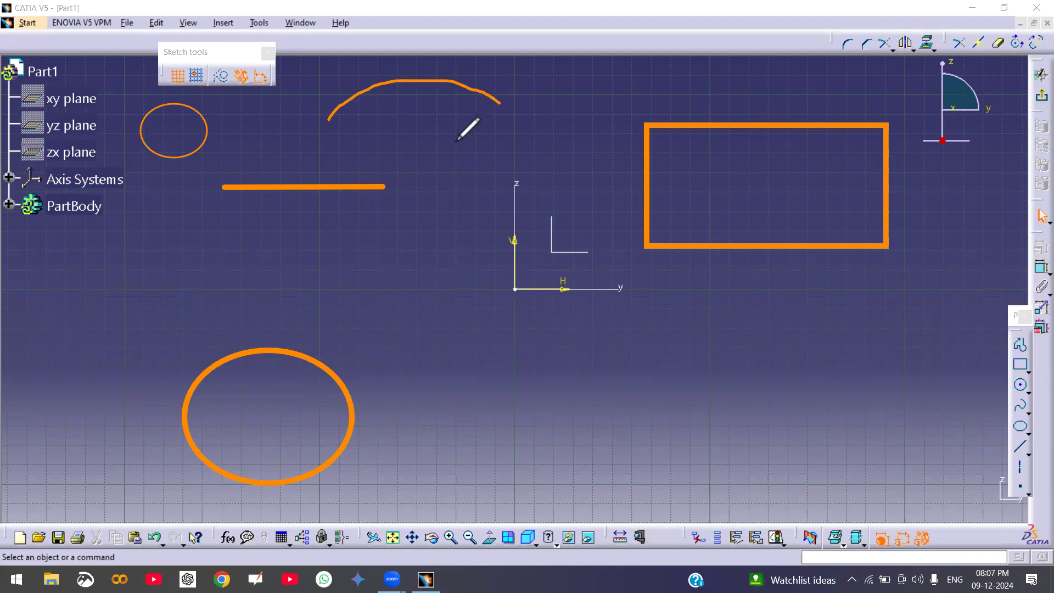
mouse_move(399, 95)
left_mouse_down()
mouse_move(409, 124)
mouse_move(413, 103)
mouse_move(426, 119)
left_mouse_up()
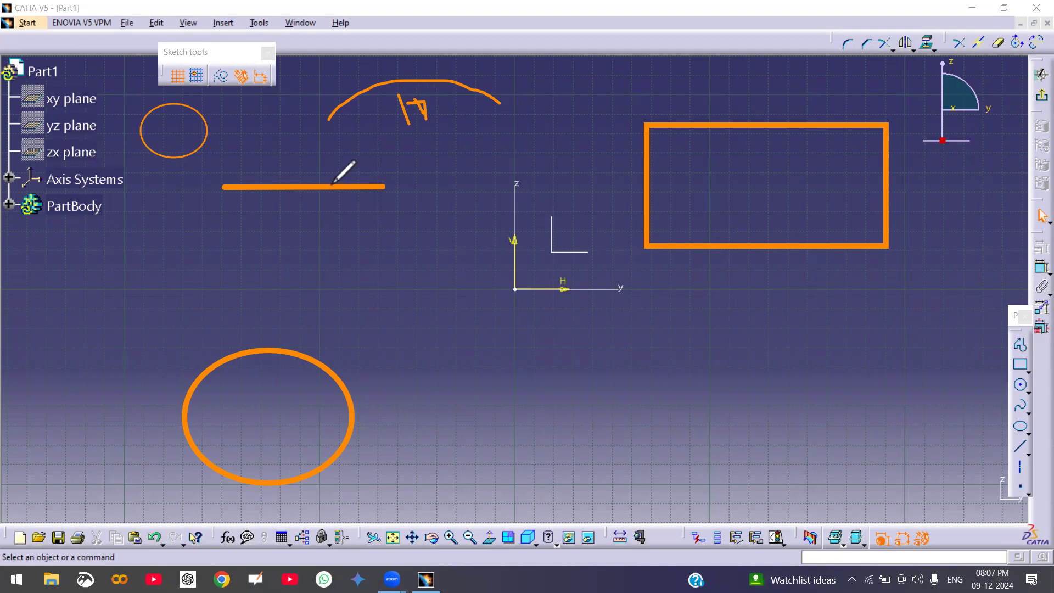
mouse_move(292, 203)
left_mouse_down()
mouse_move(305, 239)
mouse_move(333, 227)
mouse_move(303, 247)
left_mouse_up()
mouse_move(235, 399)
left_mouse_down()
mouse_move(254, 428)
mouse_move(272, 396)
mouse_move(283, 415)
left_mouse_up()
left_click_drag(254, 339, 306, 412)
mouse_move(690, 179)
left_mouse_down()
mouse_move(723, 201)
mouse_move(742, 199)
left_mouse_up()
left_click_drag(716, 138, 745, 198)
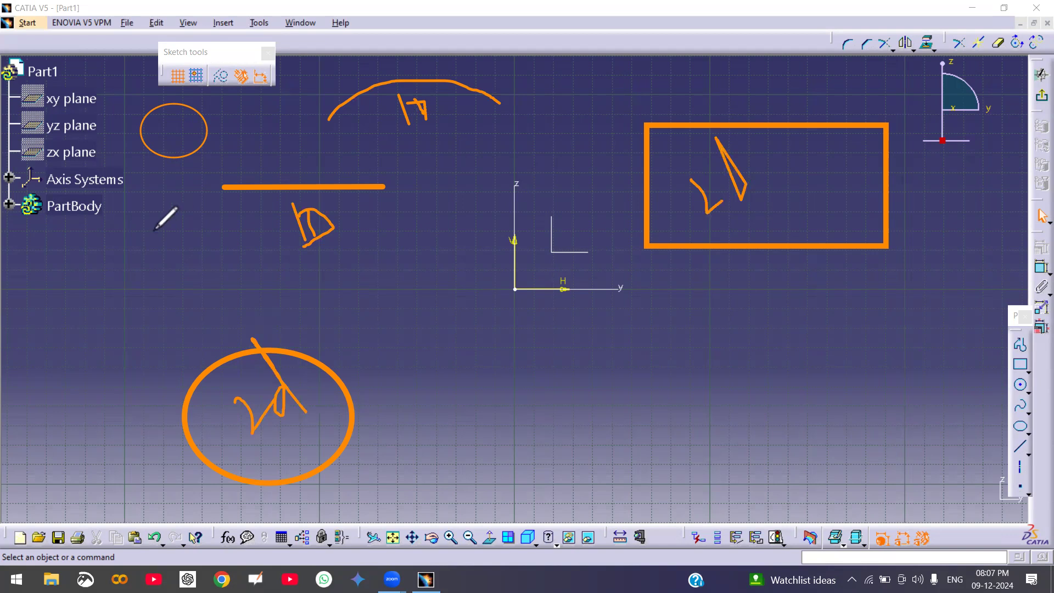
left_click(213, 365)
mouse_move(251, 433)
left_mouse_down()
mouse_move(298, 346)
mouse_move(314, 188)
mouse_move(170, 129)
mouse_move(454, 94)
mouse_move(494, 66)
left_mouse_up()
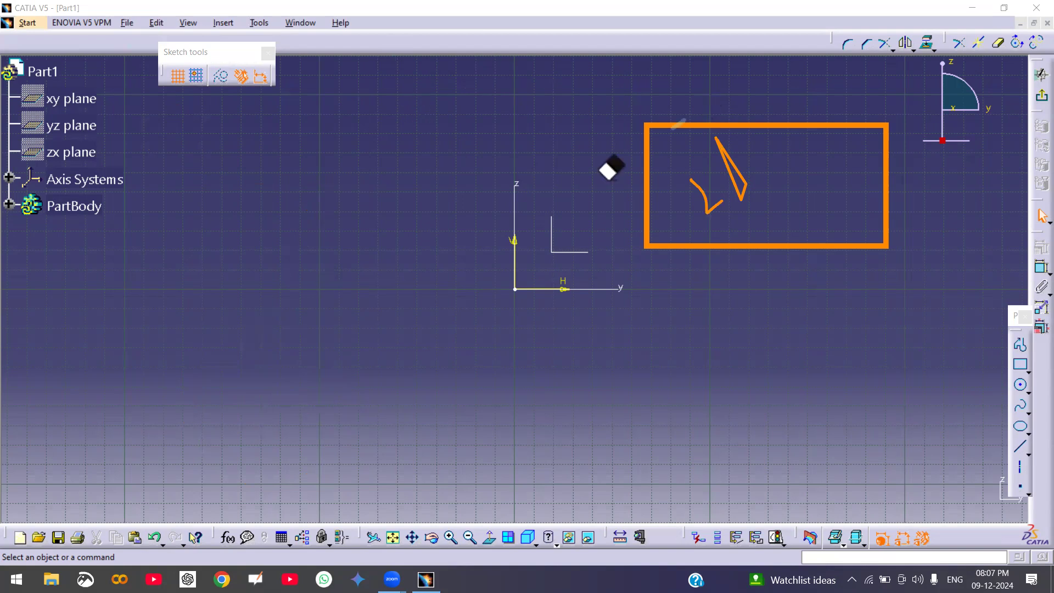
left_click(48, 118)
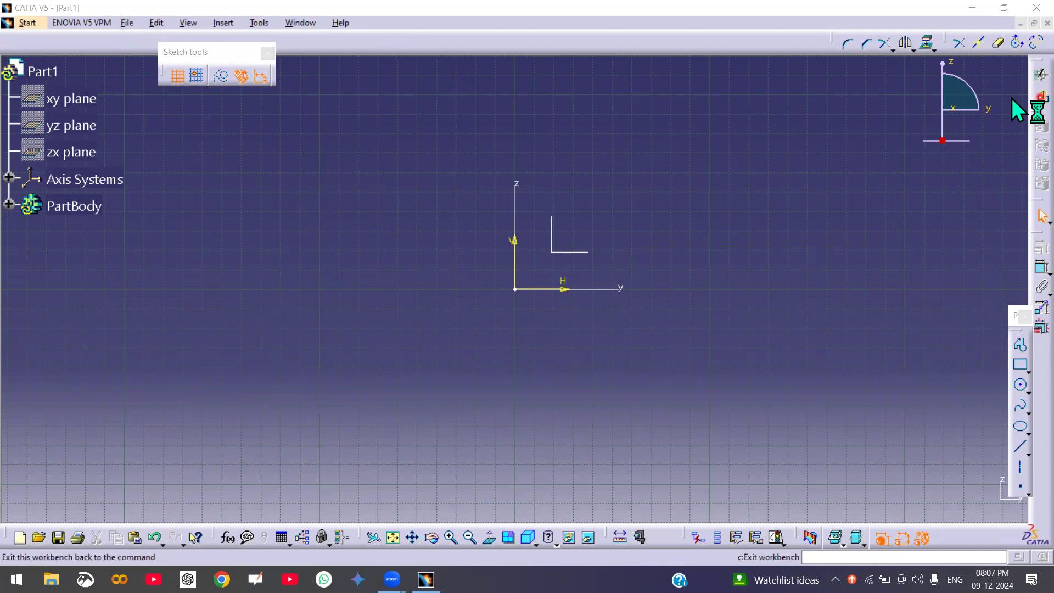
left_click(1037, 97)
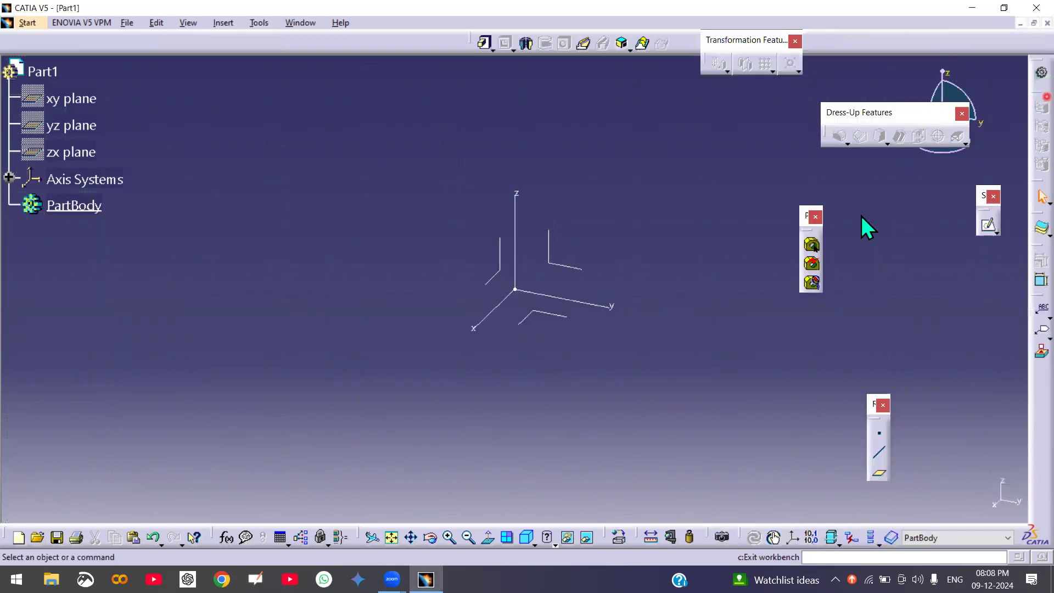
- Start a new sketch on the yz plane
left_click(990, 229)
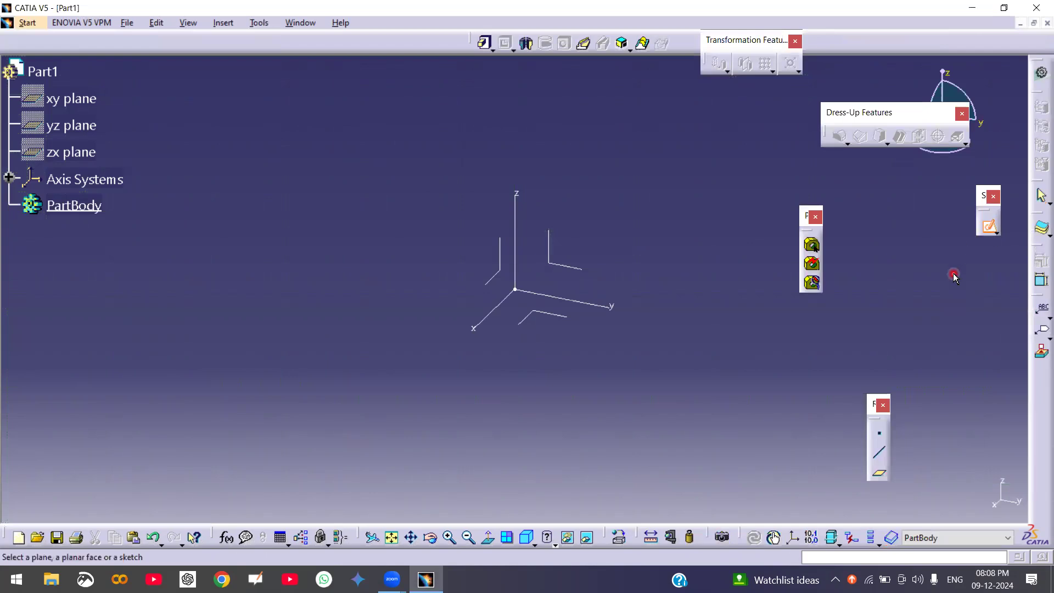
left_click(561, 268)
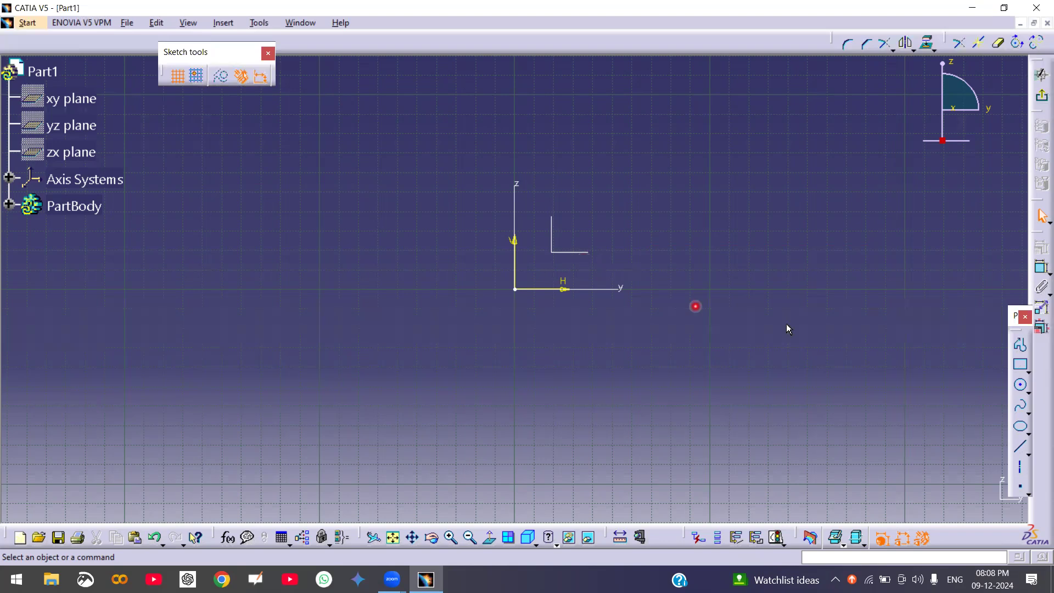
- Undock the Profile and Constraint toolbars and place them floating above the sketch origin
left_click(1021, 446)
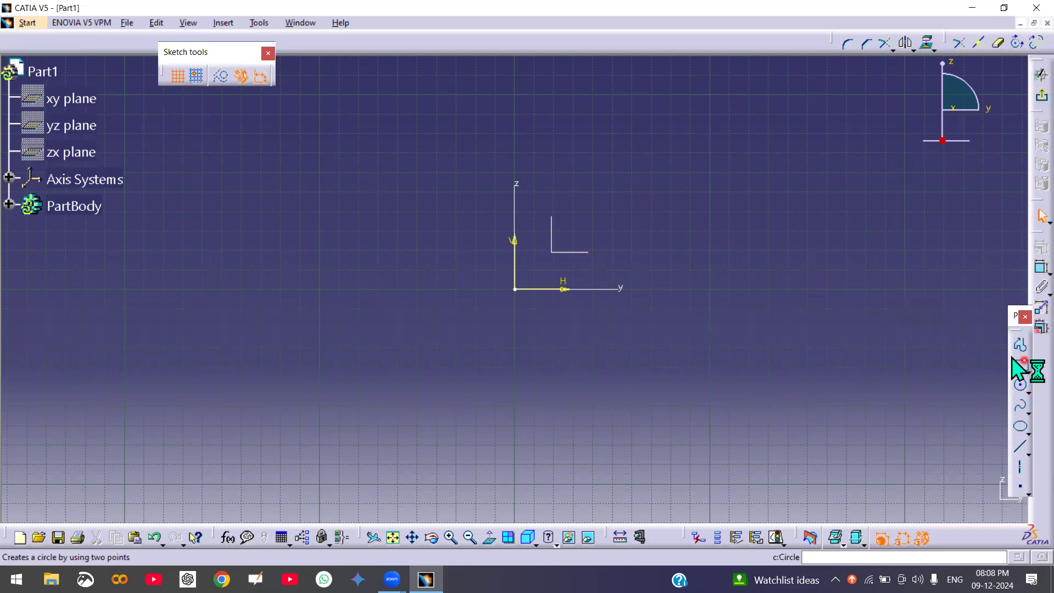
left_click(1013, 317)
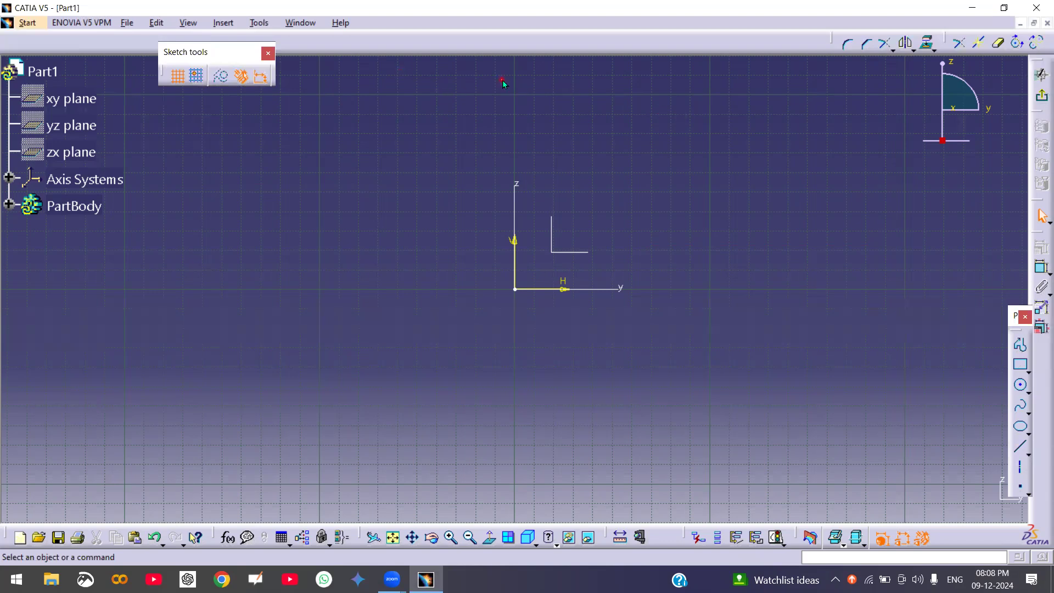
left_click_drag(491, 53, 451, 113)
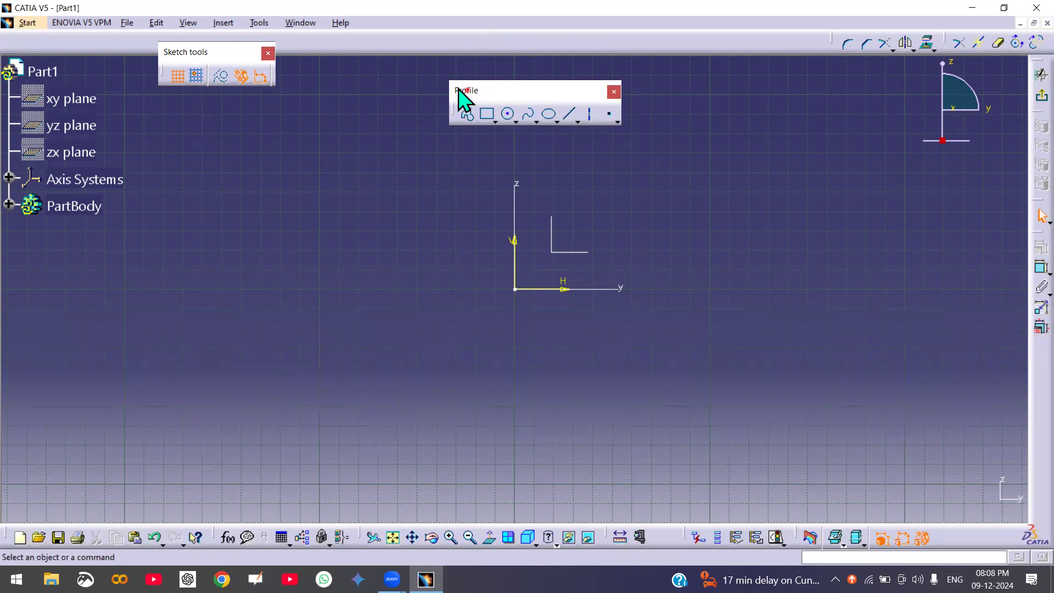
left_click_drag(457, 92, 419, 85)
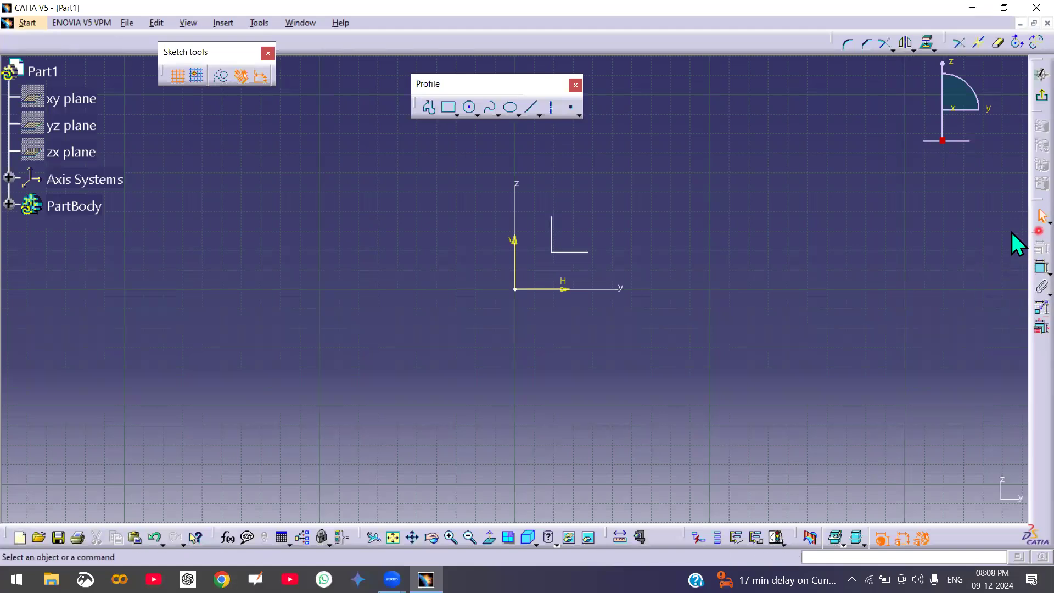
left_click_drag(828, 109, 772, 111)
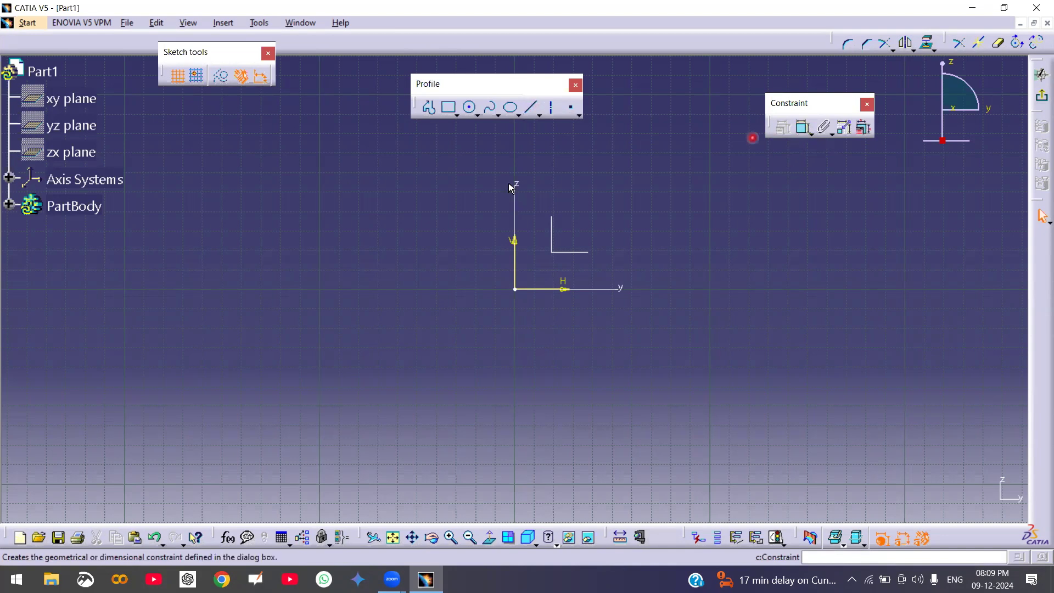
- Draw a horizontal line about 103 mm long in the sketch, above the H axis on the negative H side
left_click(530, 106)
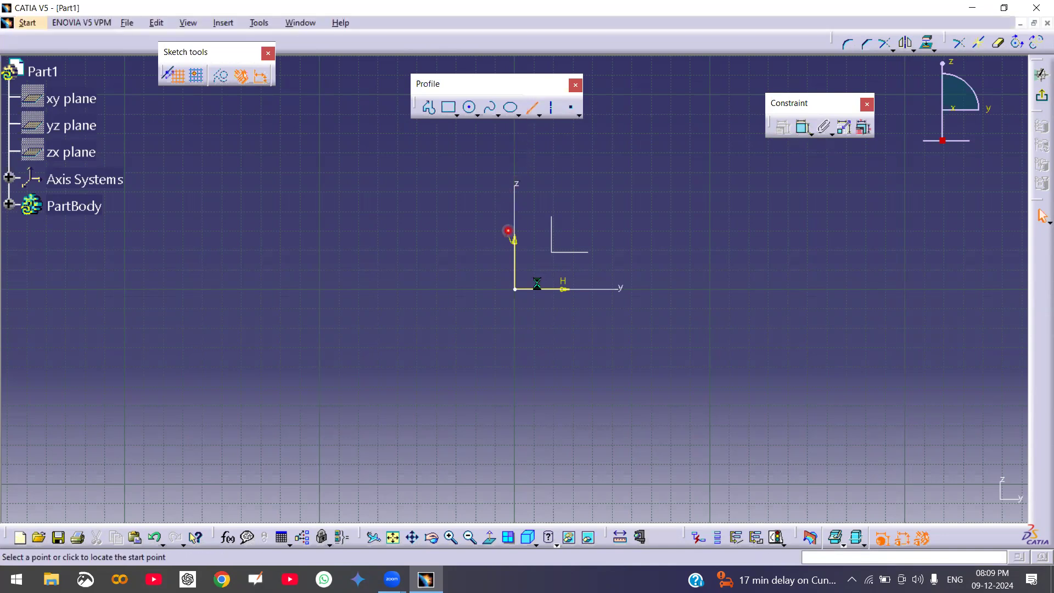
left_click(209, 209)
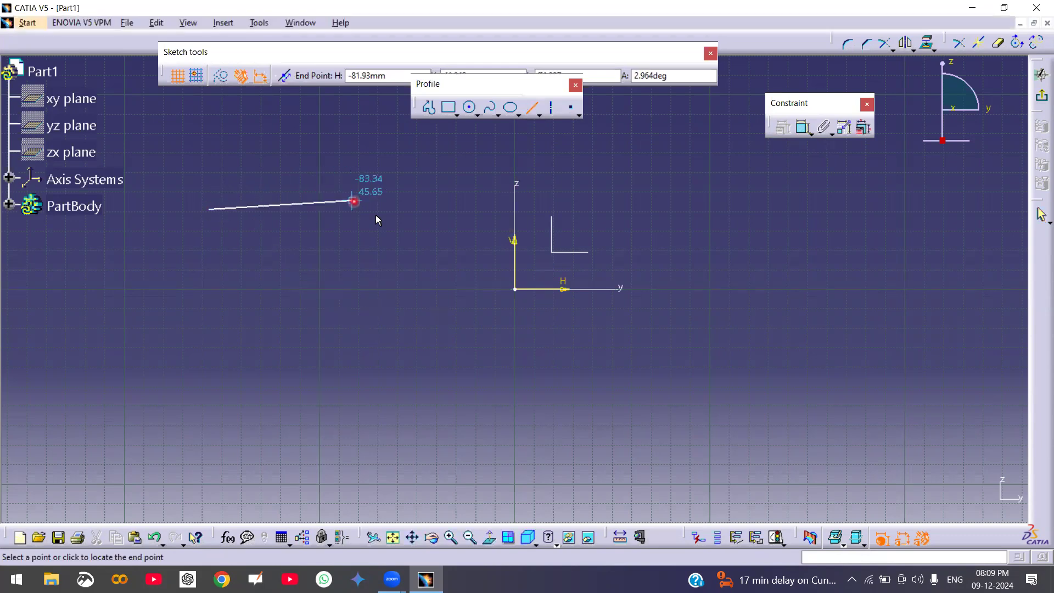
left_click(409, 211)
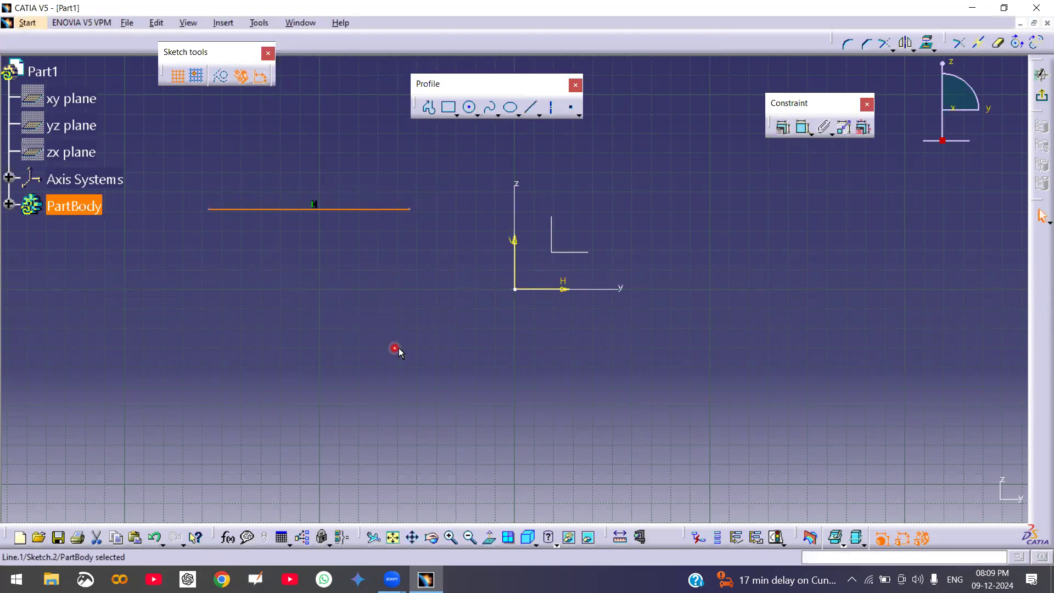
left_click(403, 370)
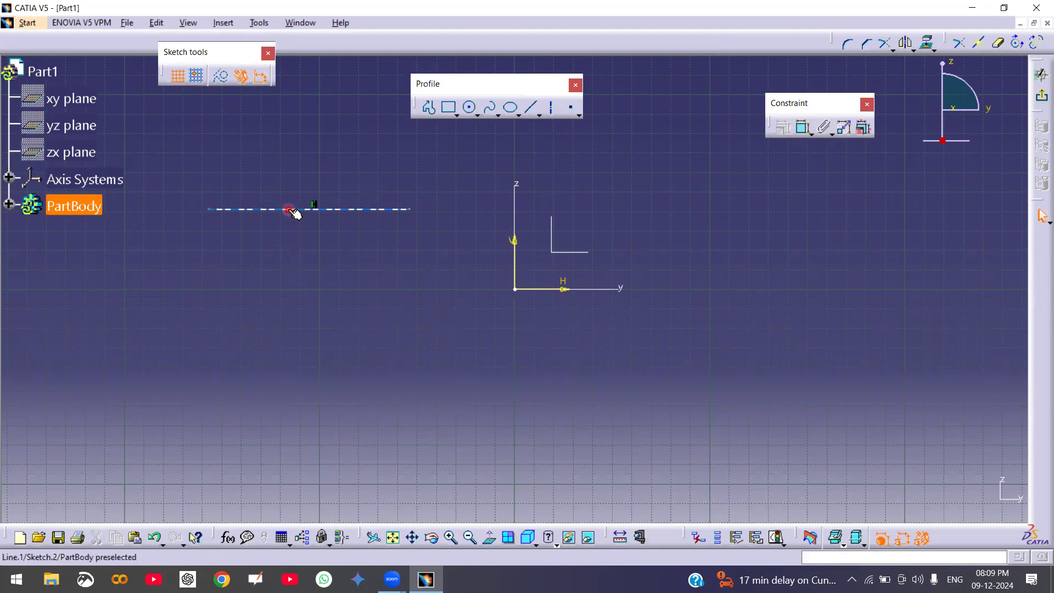
- Add a length dimension to the horizontal line and place it just above the line
left_click(803, 130)
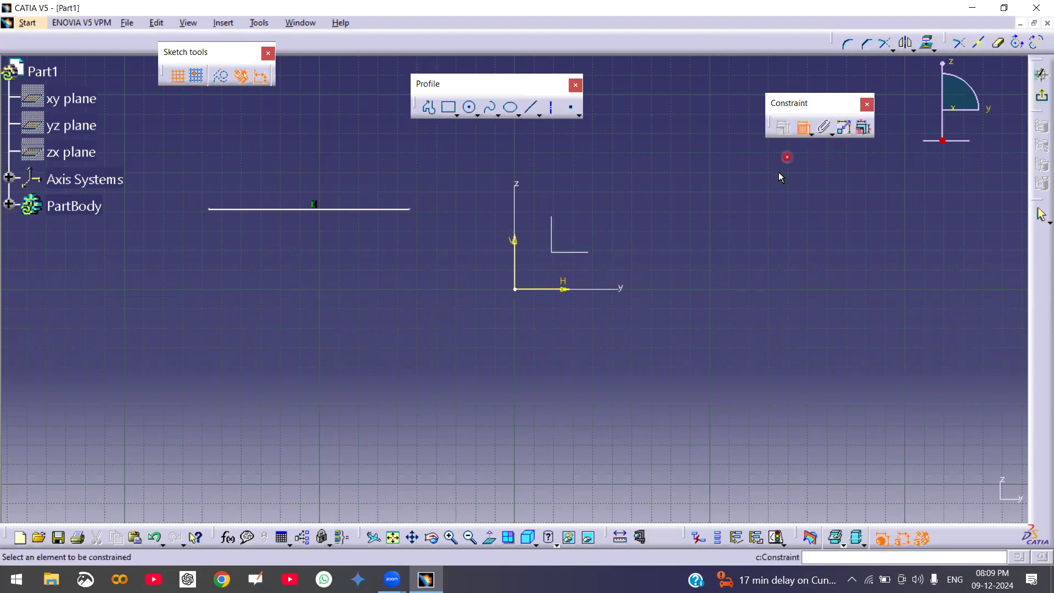
left_click(338, 210)
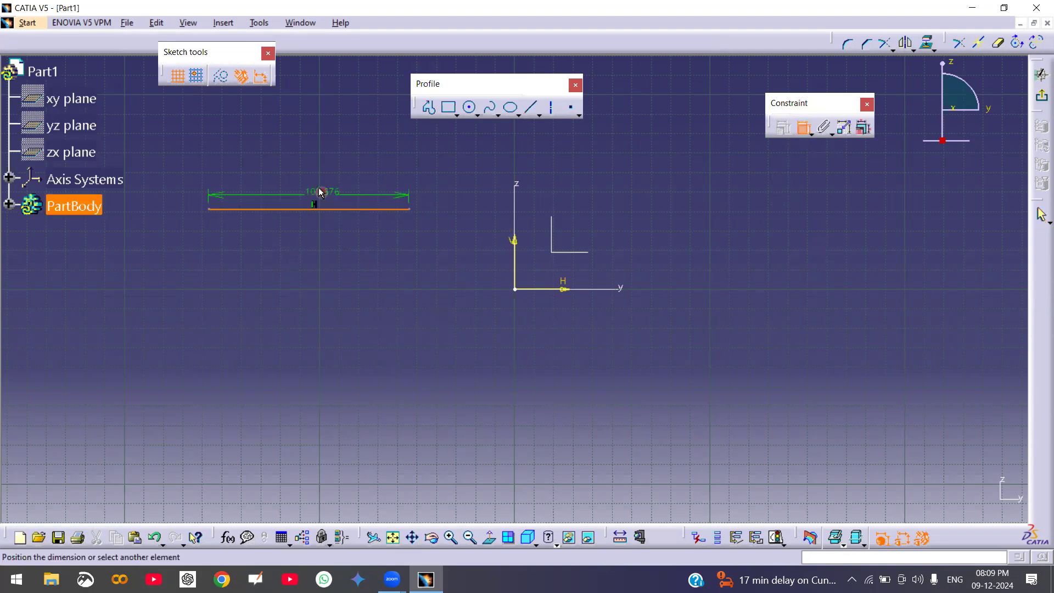
left_click(314, 183)
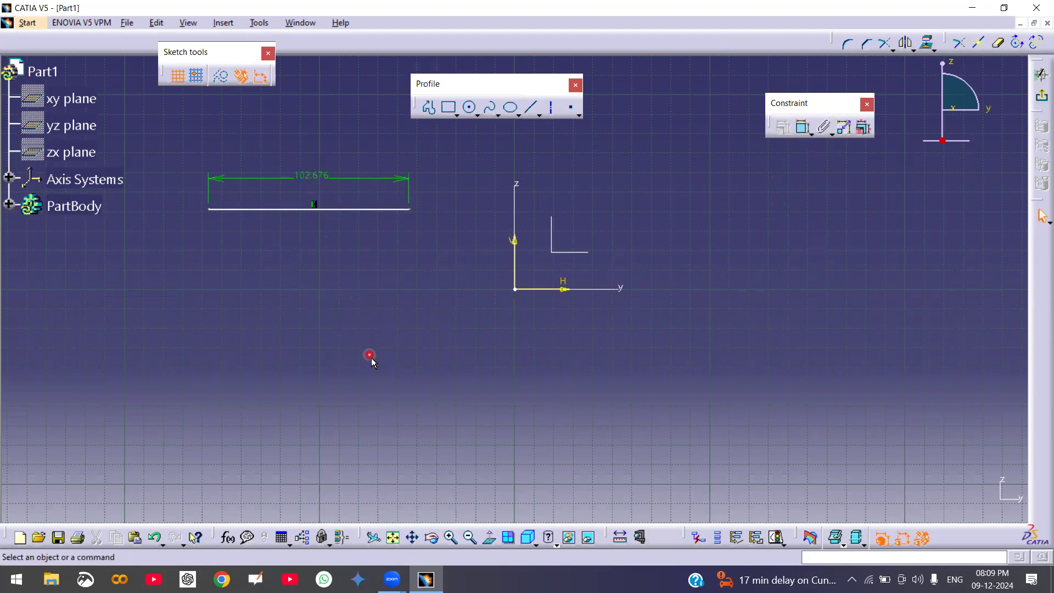
- Set the horizontal line's length dimension to 50 mm
left_click(308, 176)
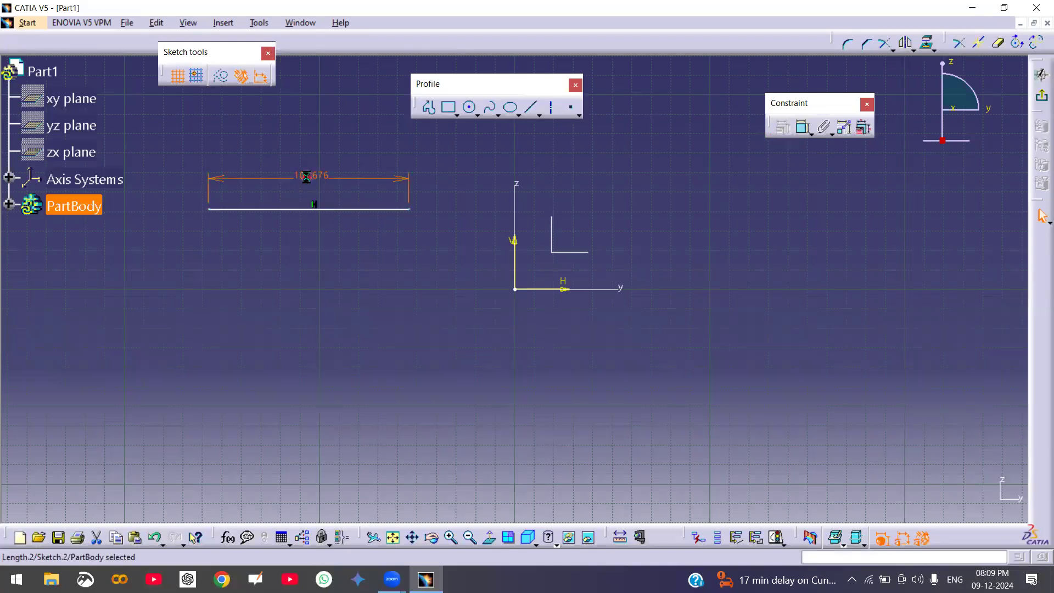
type("50")
key("Return")
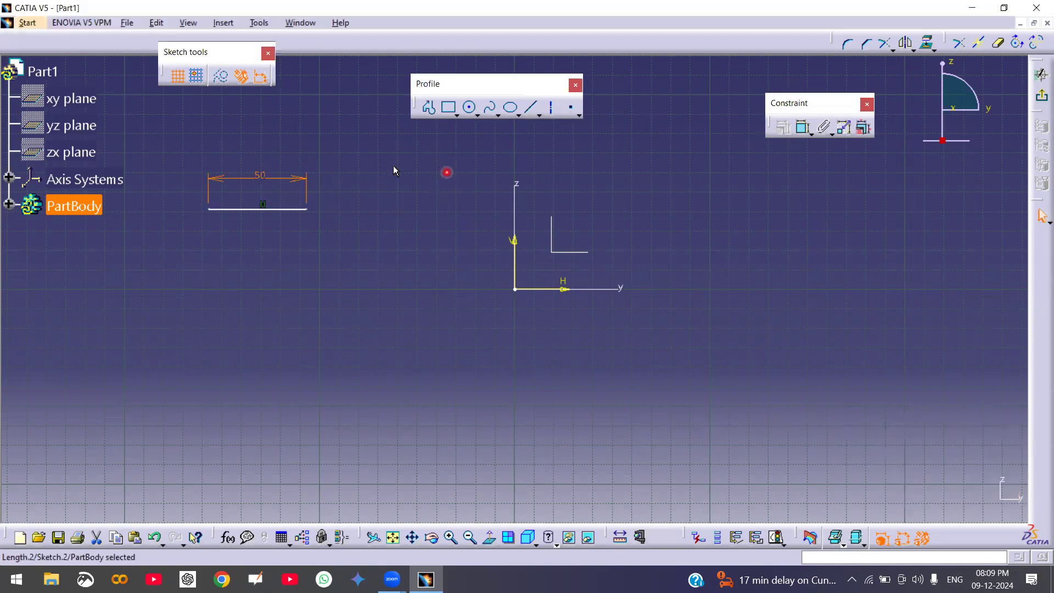
left_click(371, 213)
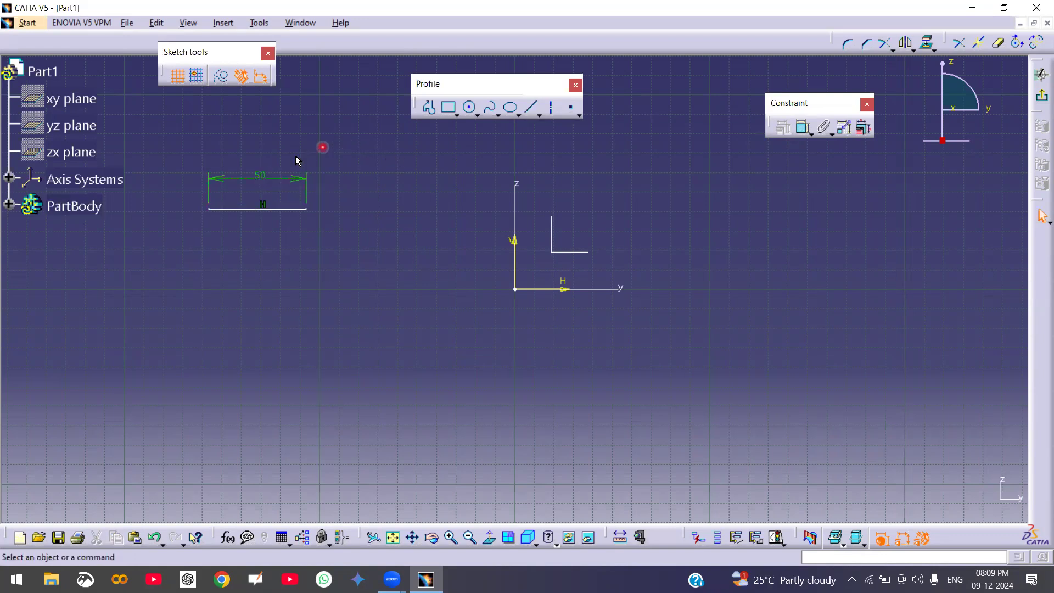
- Set the horizontal line's length dimension to 100 mm
double_click(261, 179)
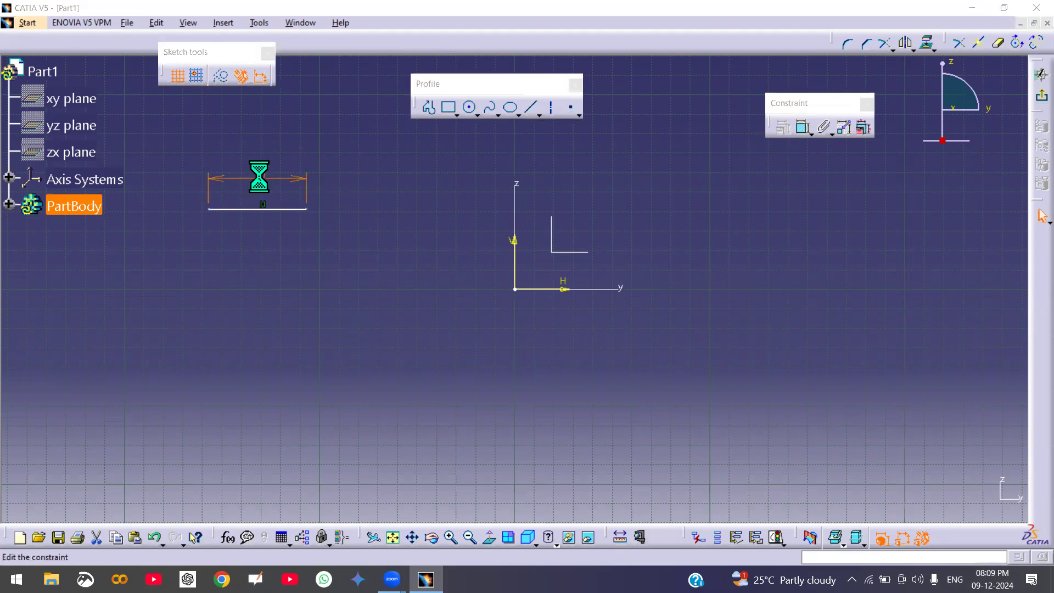
type("100")
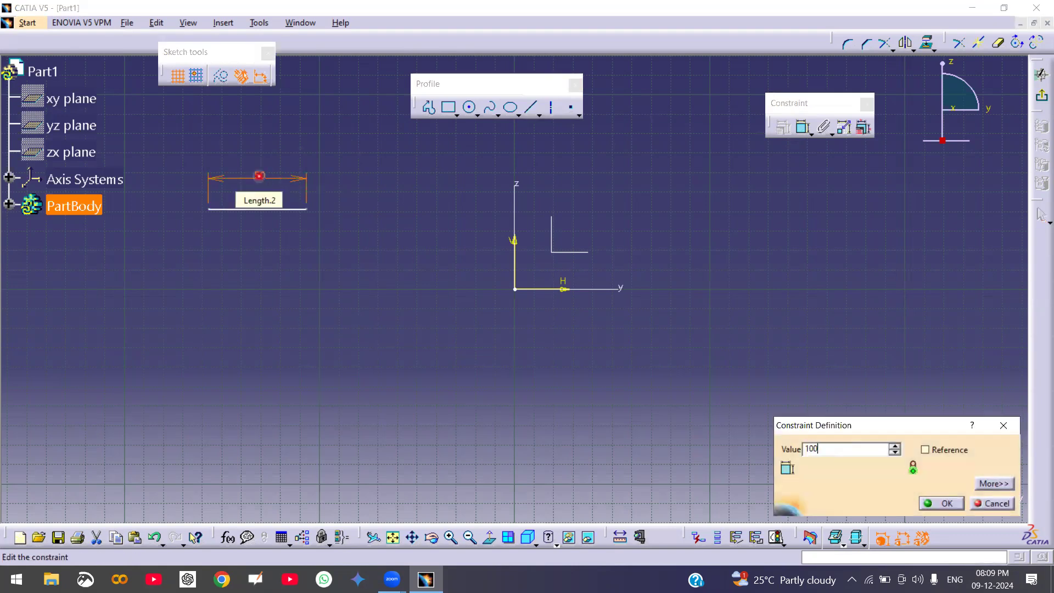
key("Return")
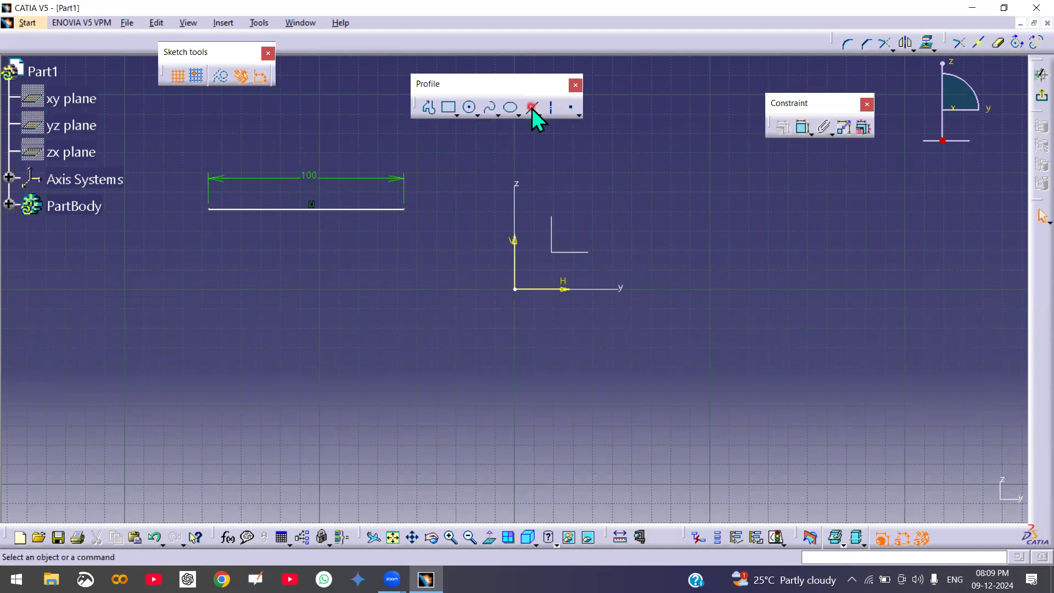
- Draw a circle about 77 mm in diameter below the H axis on the positive H side
left_click(470, 108)
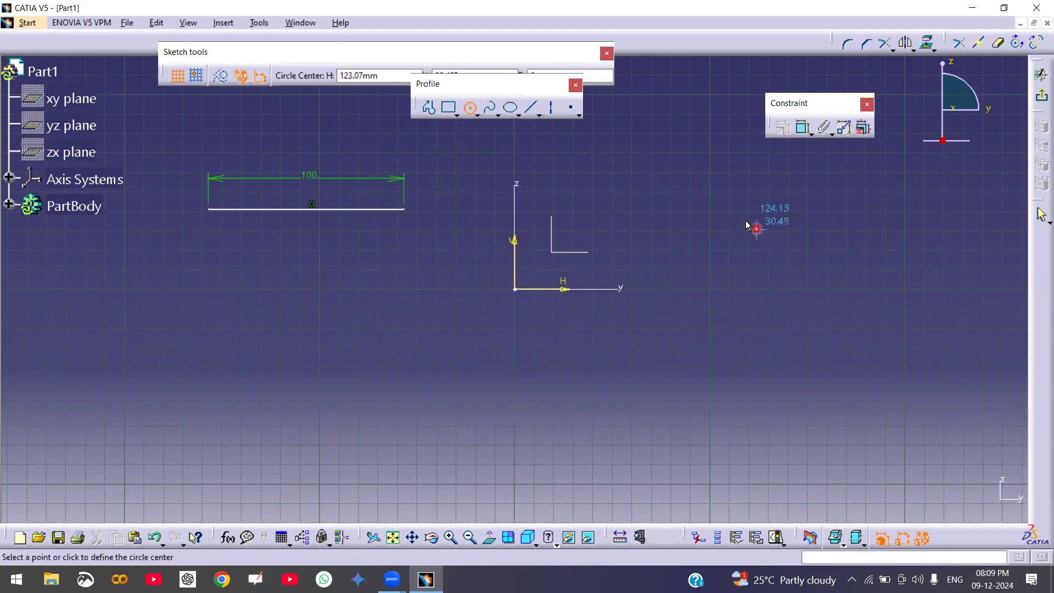
left_click(758, 379)
left_click(796, 443)
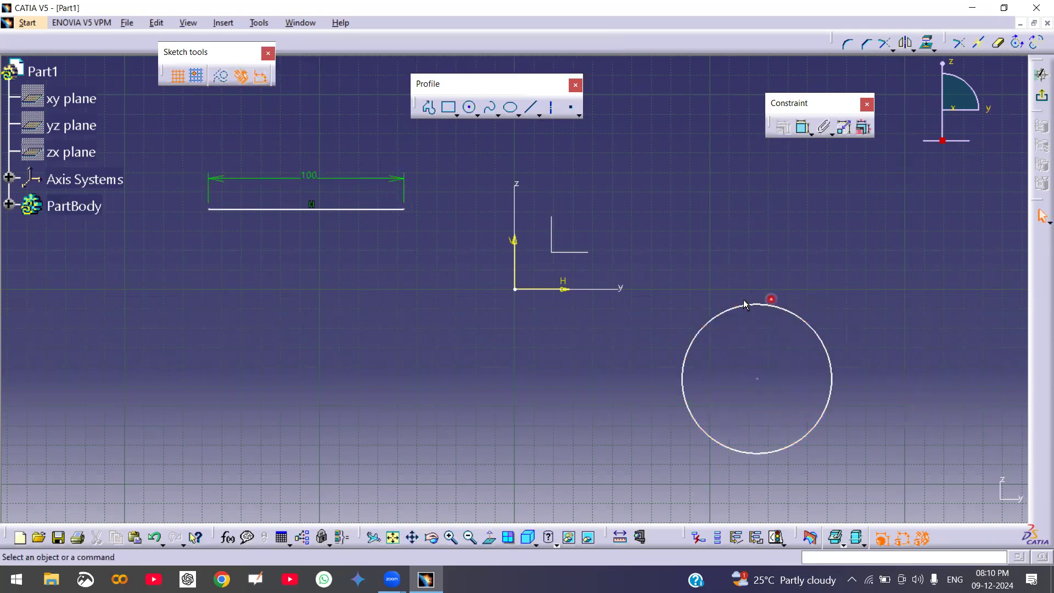
- Add a diameter dimension to the circle and place it just outside its upper right edge
left_click(803, 130)
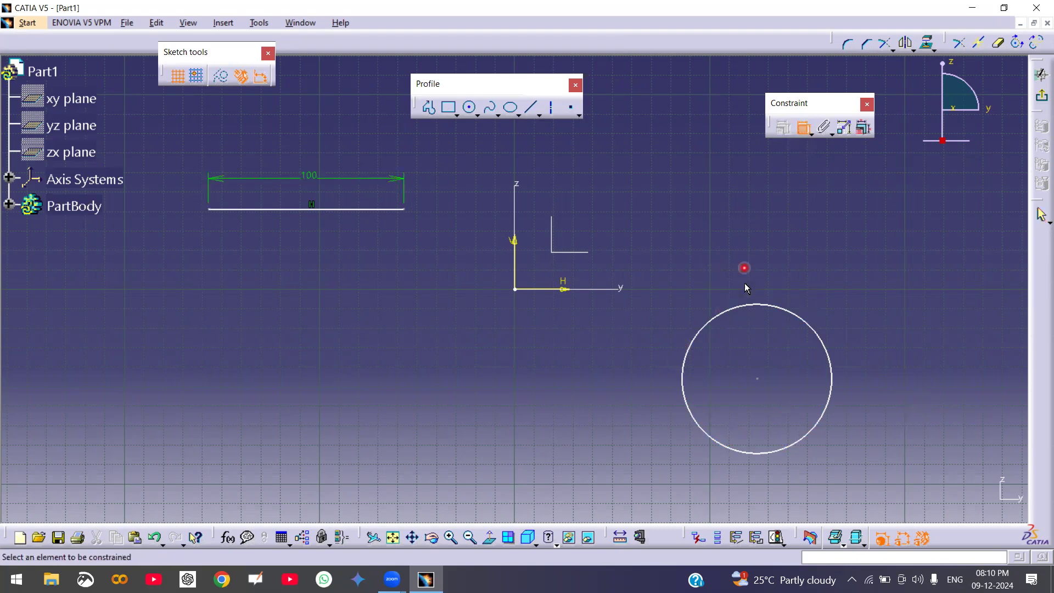
left_click(753, 305)
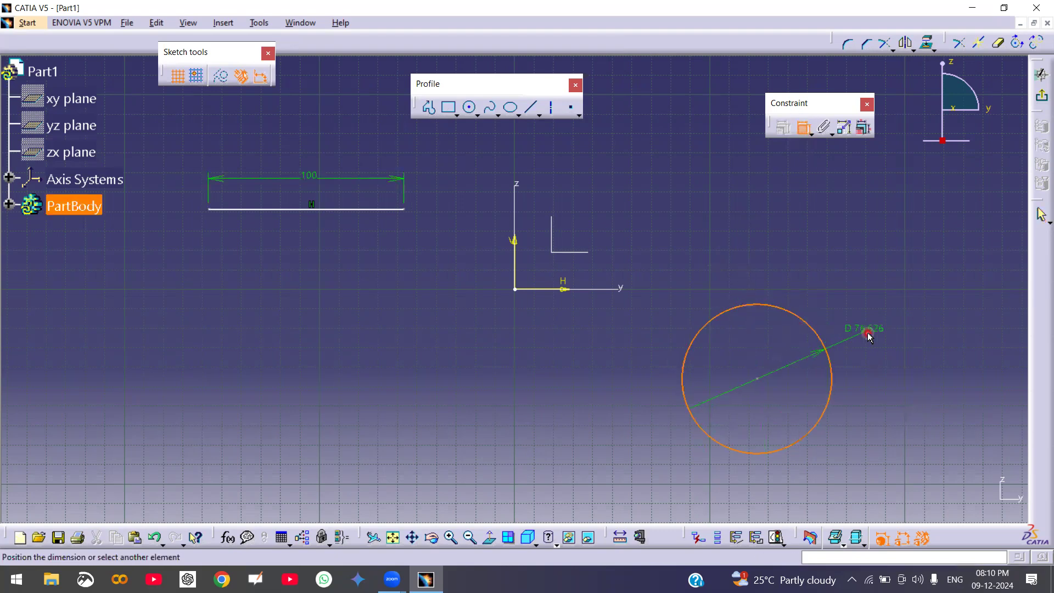
left_click(850, 338)
left_click(896, 324)
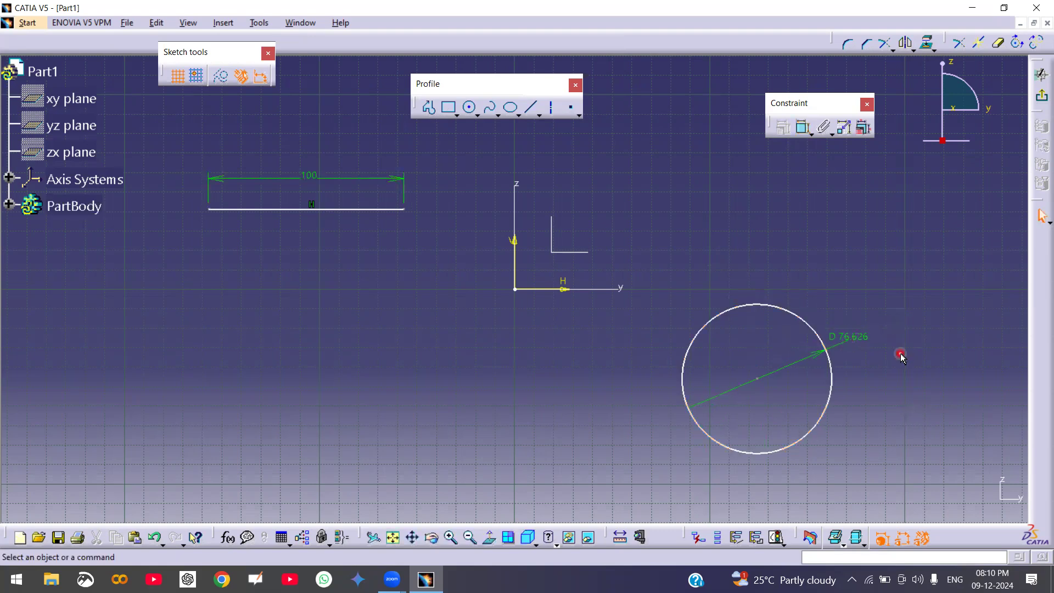
- Set the circle's diameter dimension to 100 mm
double_click(859, 339)
type("1")
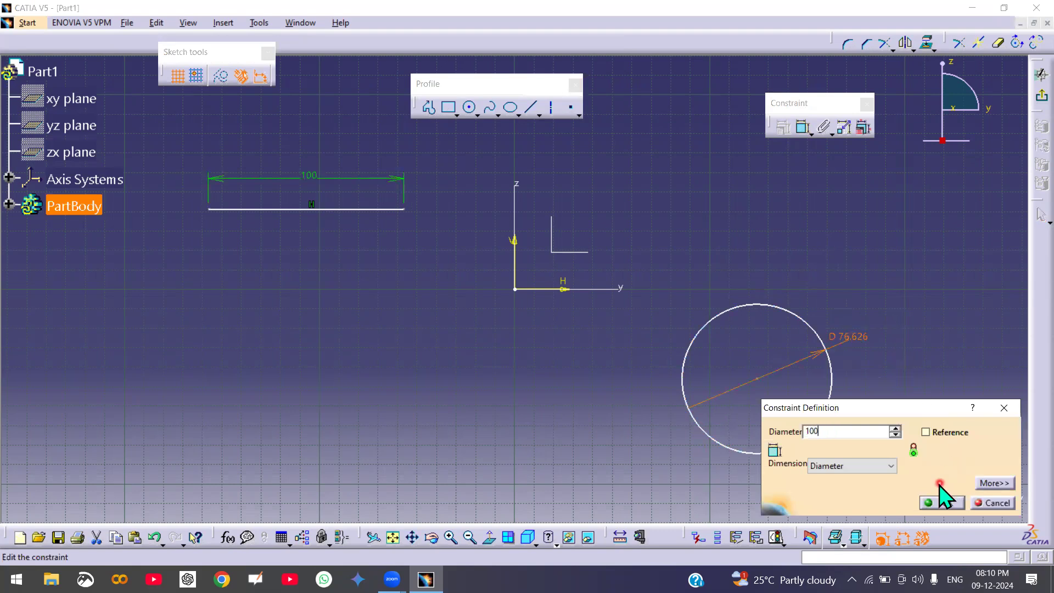
type("00")
double_click(810, 432)
- Switch the circle's dimension type to Radius, return it to Diameter and accept the constraint definition
left_click(856, 466)
left_click(838, 489)
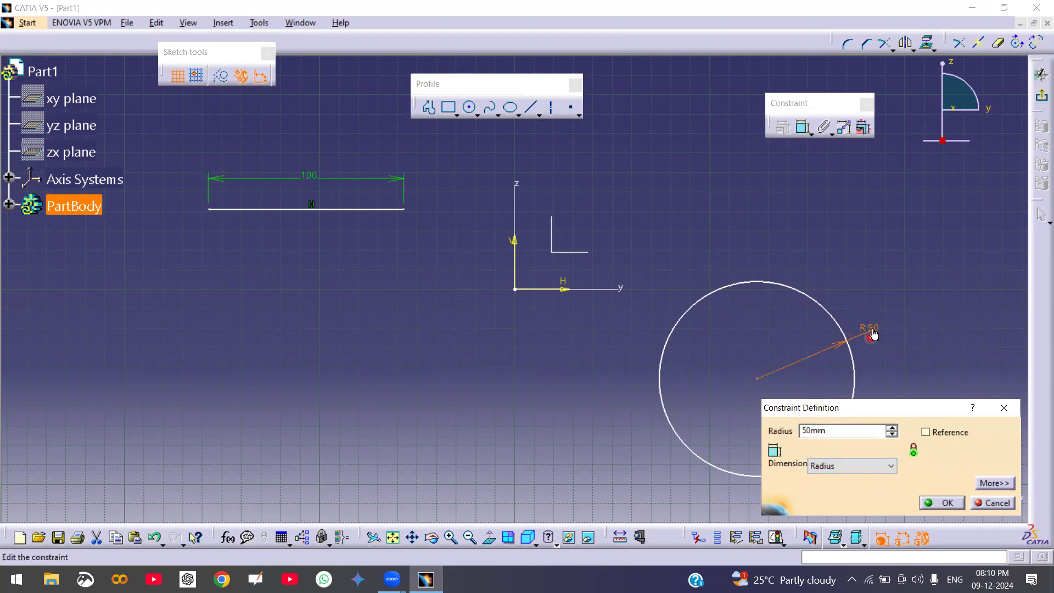
left_click(863, 469)
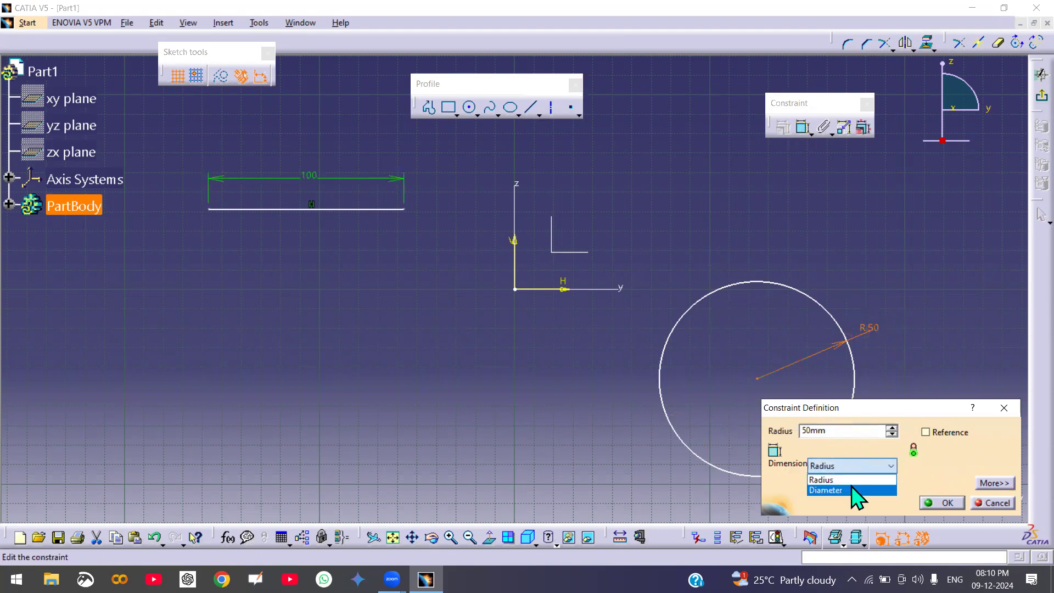
left_click(852, 491)
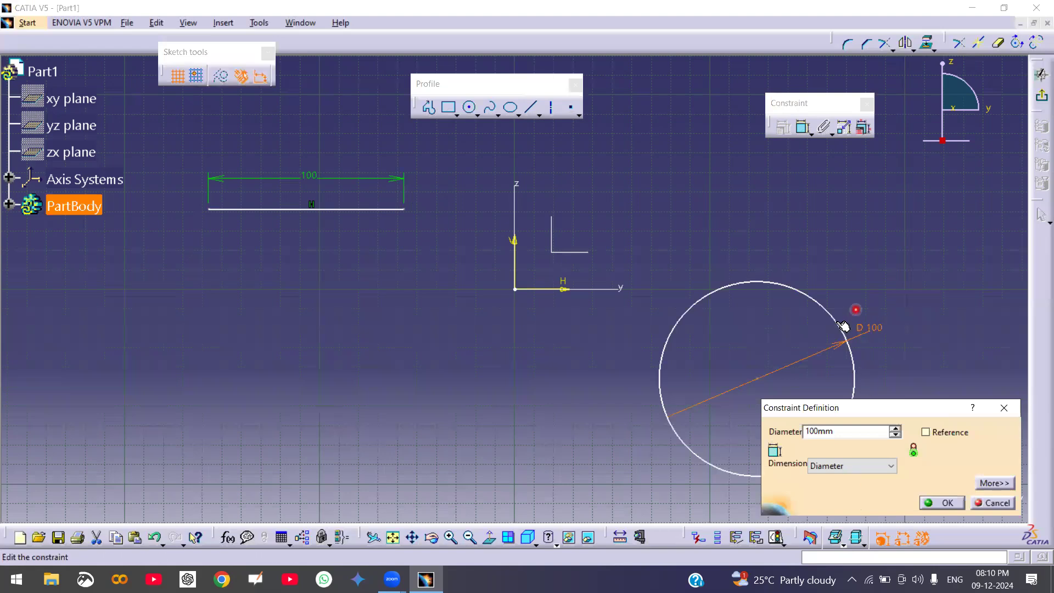
left_click(940, 503)
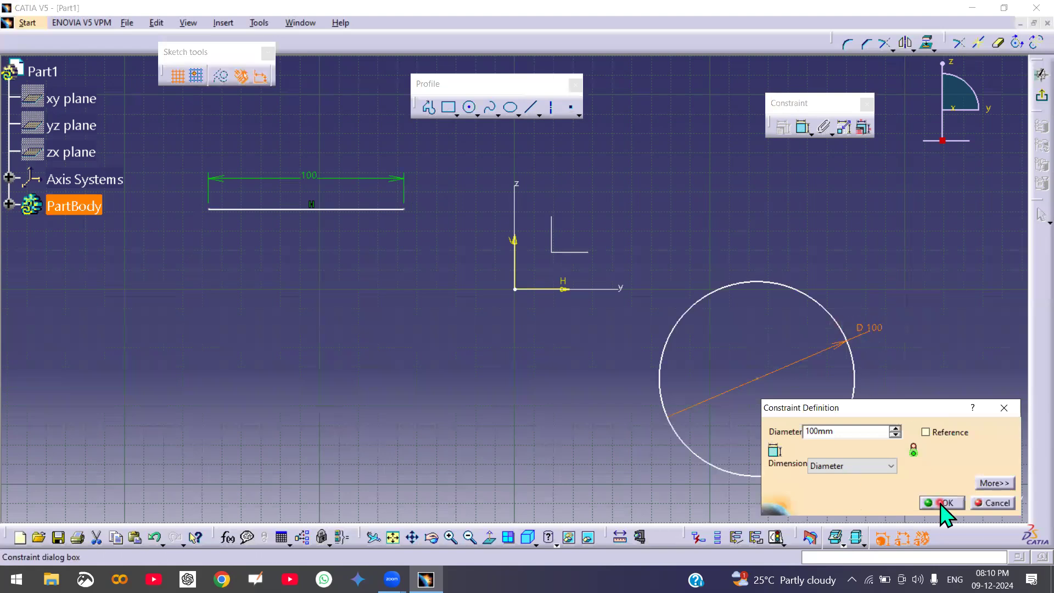
left_click(916, 366)
middle_click_drag(915, 366, 856, 297)
- Detach the rectangle tool variants as the Predefined Profile toolbar and dock it along the upper edge of the window
left_click(444, 110)
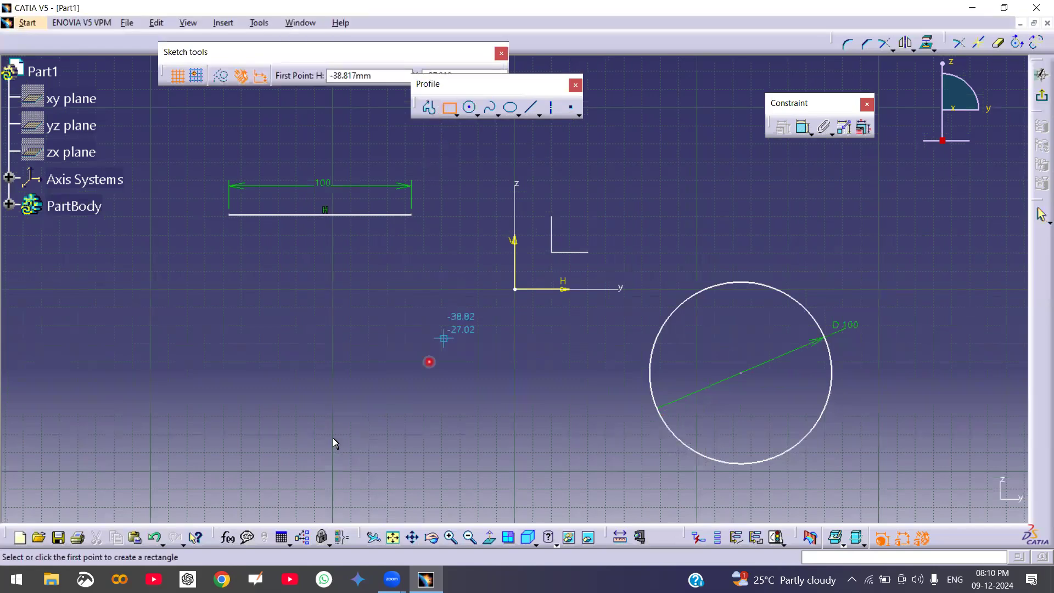
left_click(456, 115)
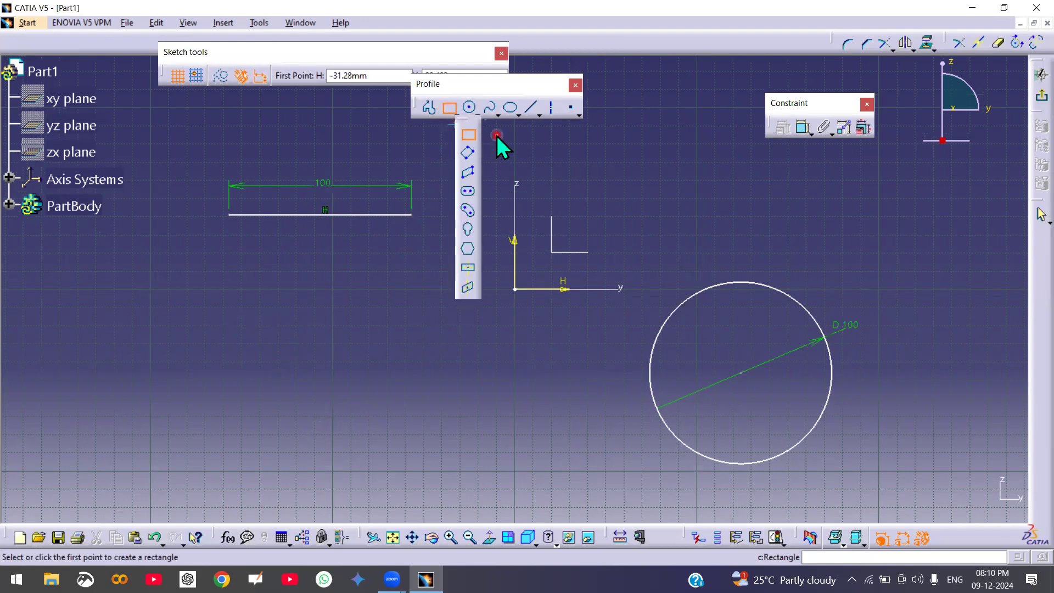
left_click(457, 115)
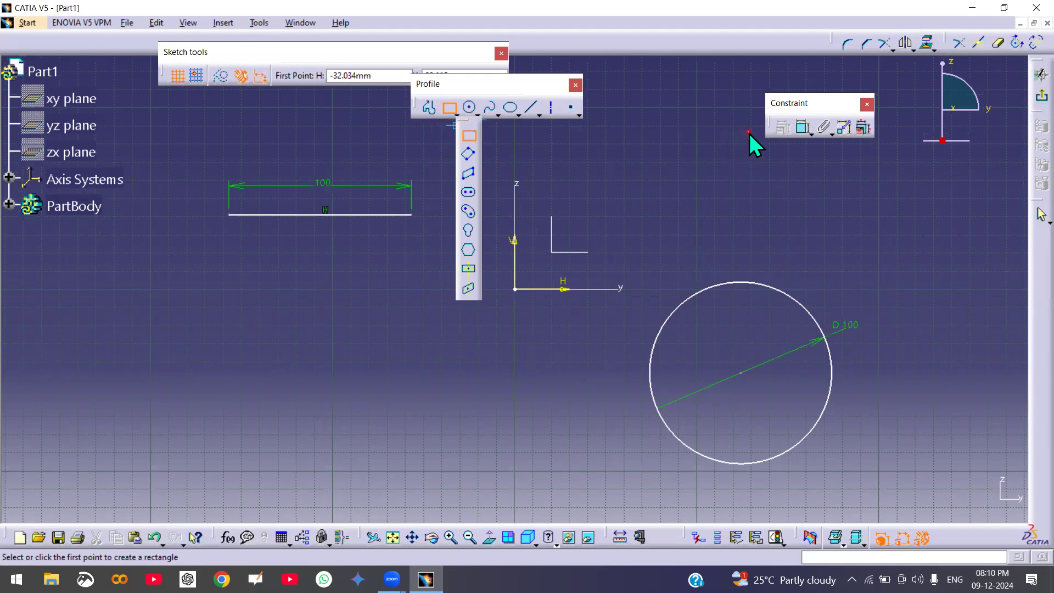
left_click_drag(749, 134, 737, 141)
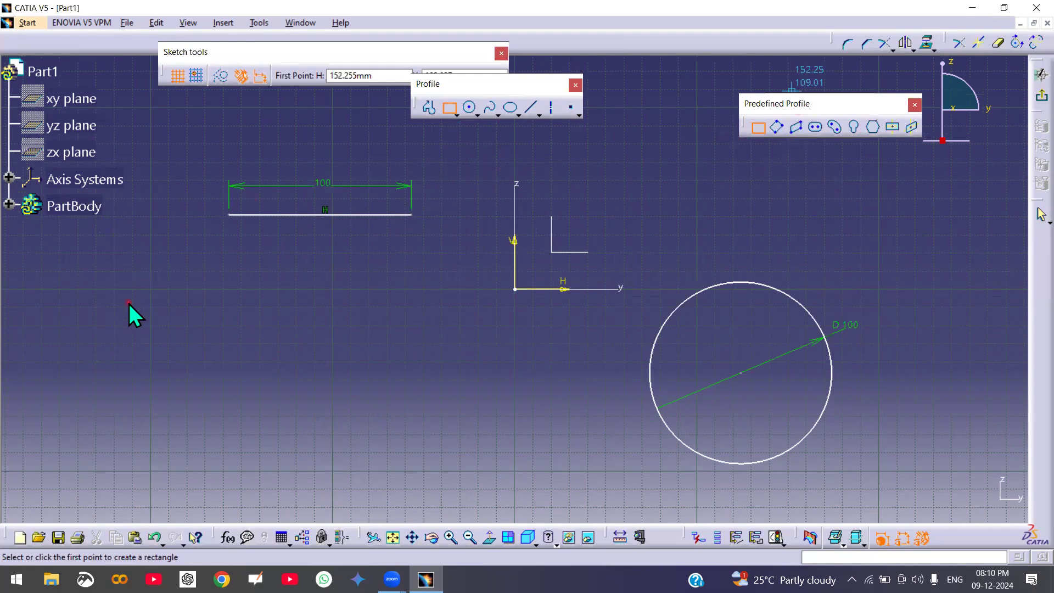
left_click_drag(124, 305, 123, 305)
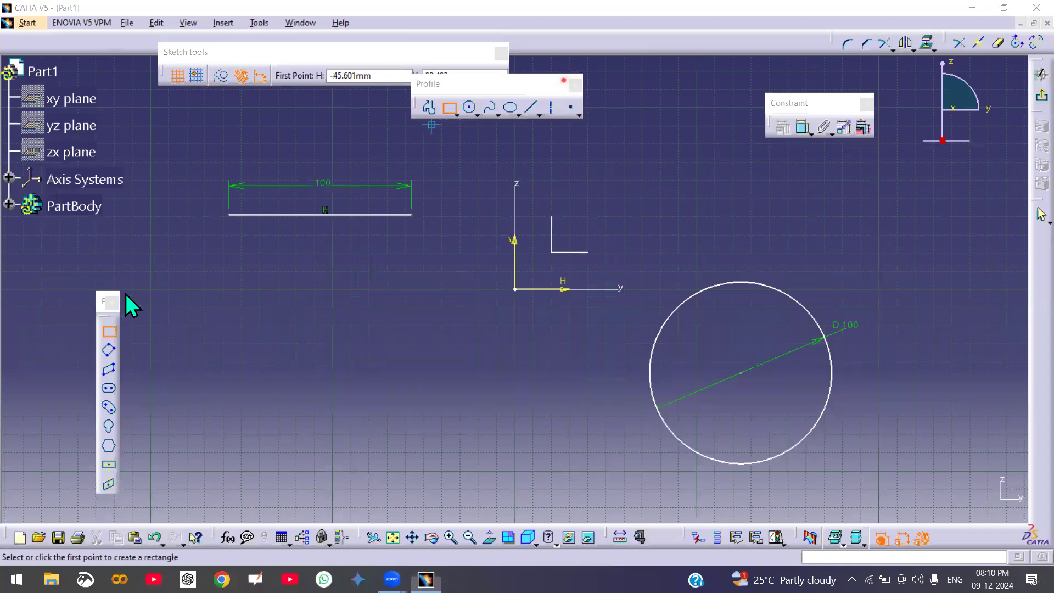
left_click(103, 304)
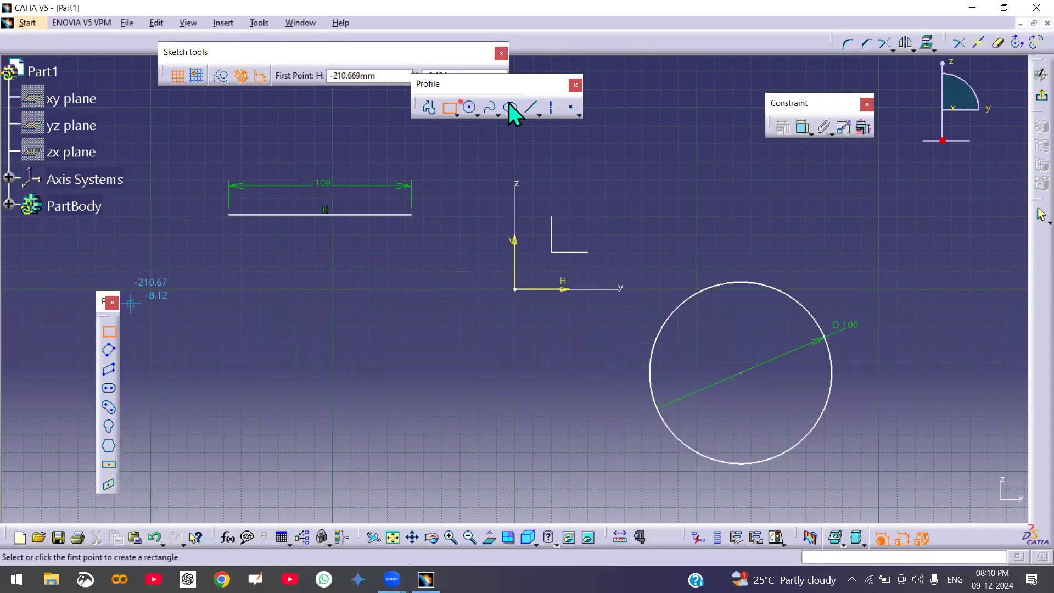
left_click_drag(711, 46, 710, 46)
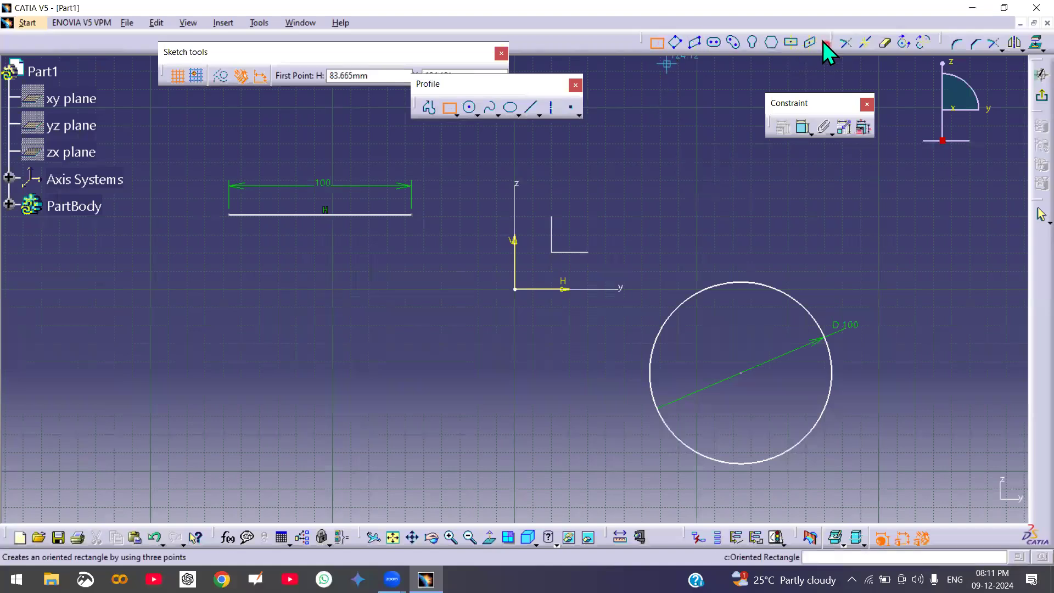
- Draw a rectangle about 63 mm wide and 48 mm high below the H axis on the negative H side
left_click(654, 45)
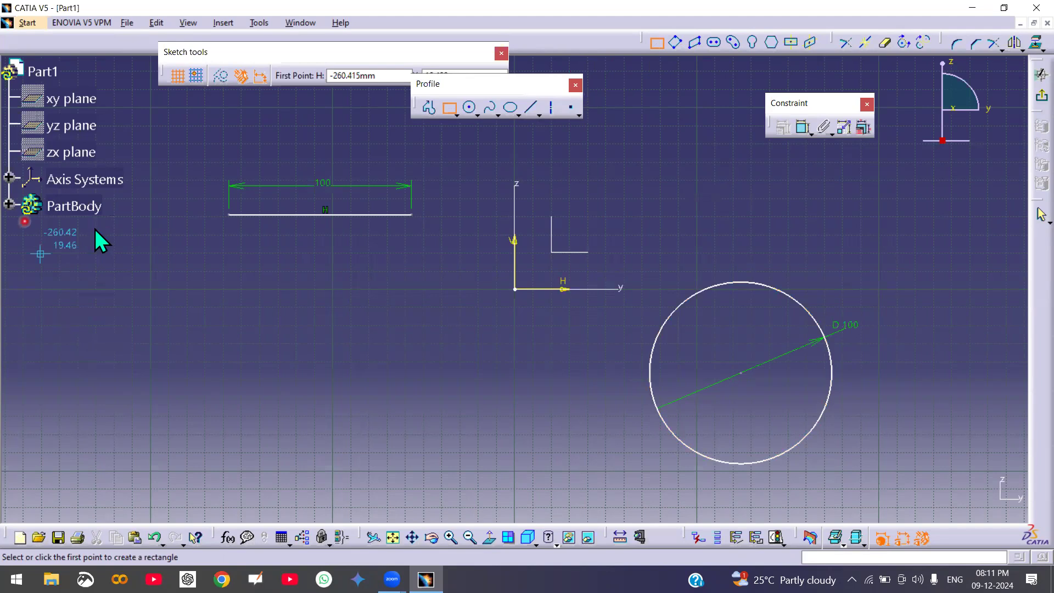
mouse_move(1, 511)
left_mouse_down()
mouse_move(166, 569)
mouse_move(219, 568)
left_mouse_up()
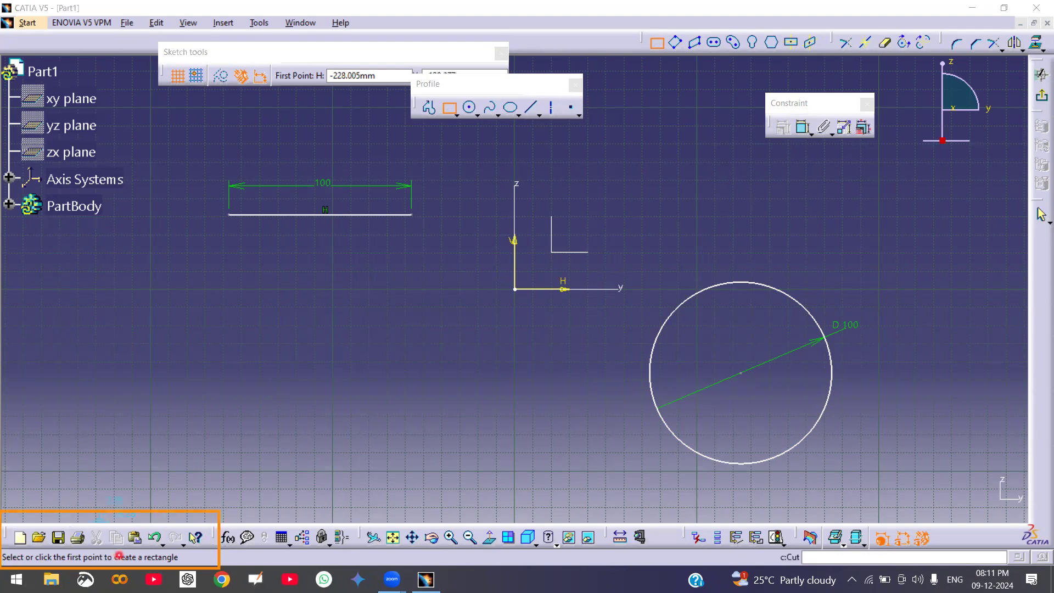
left_click(451, 109)
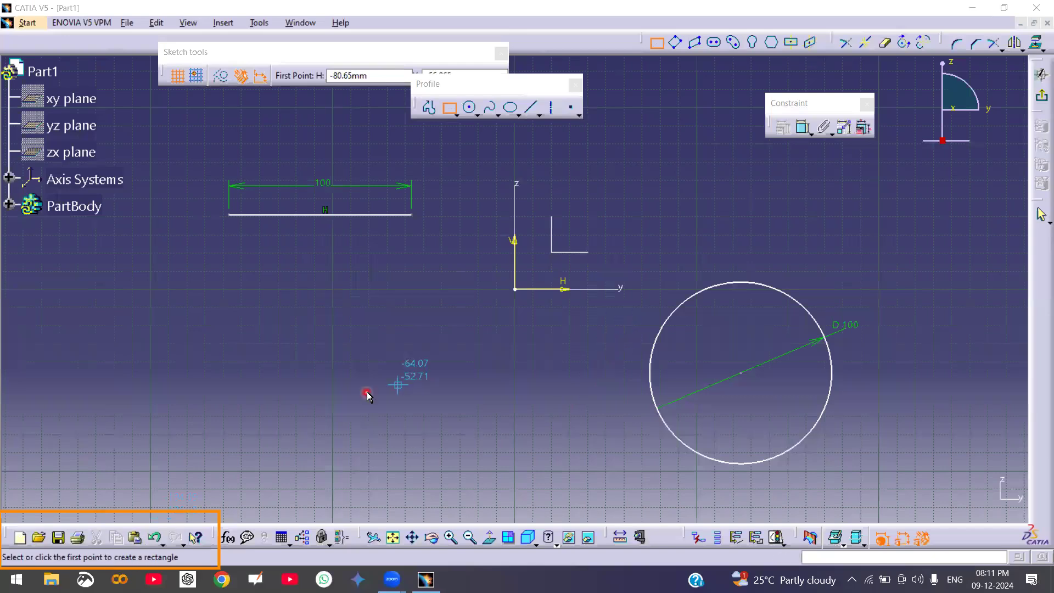
left_click(201, 327)
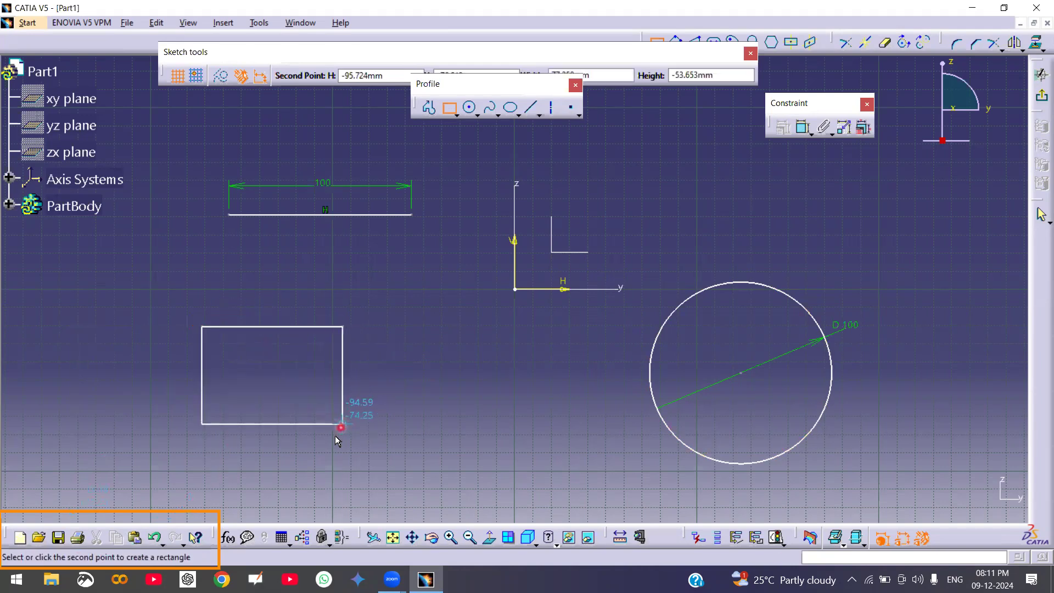
left_click(317, 413)
left_click(211, 352)
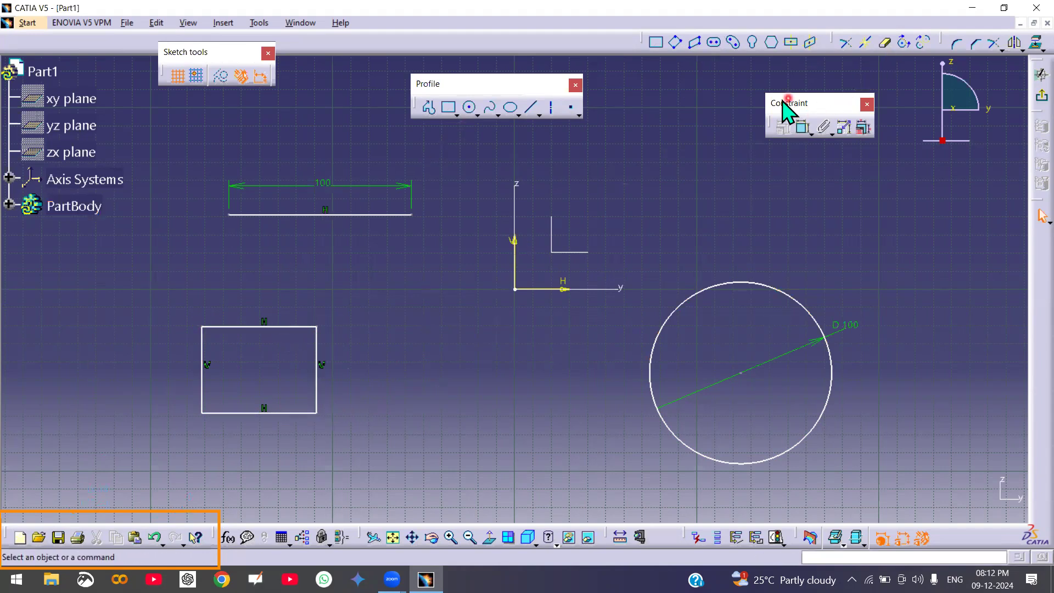
- Add a height dimension beside the rectangle's right edge and a width dimension below its bottom edge
left_click(802, 130)
left_click(318, 380)
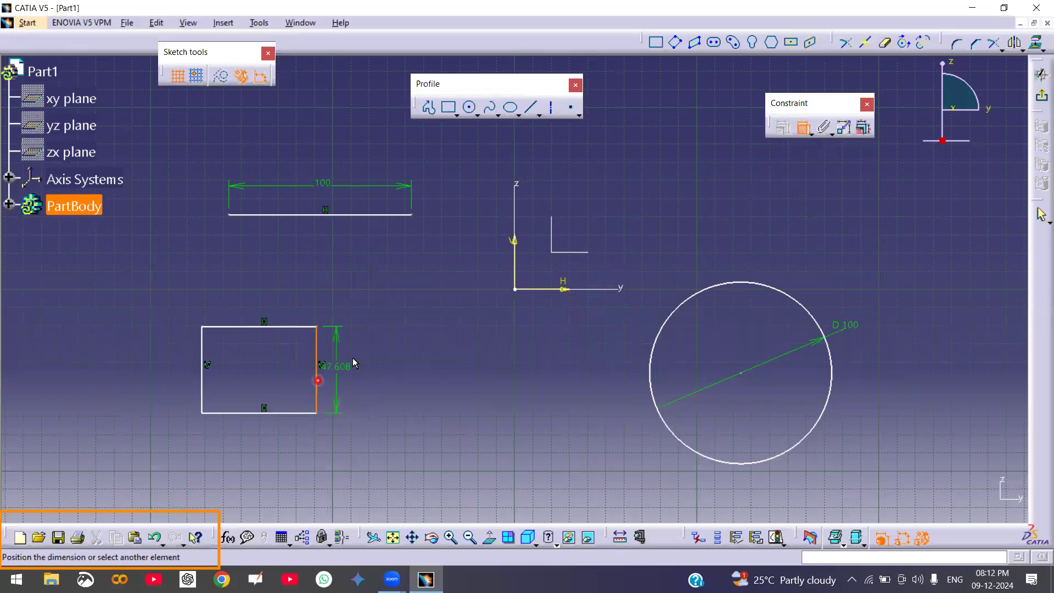
left_click(352, 365)
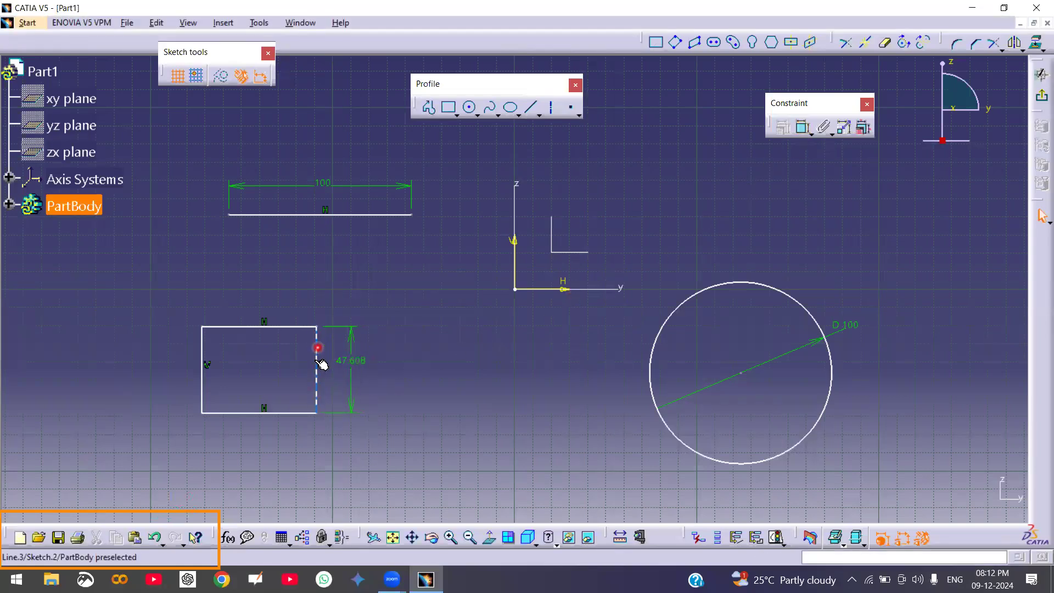
left_click(265, 413)
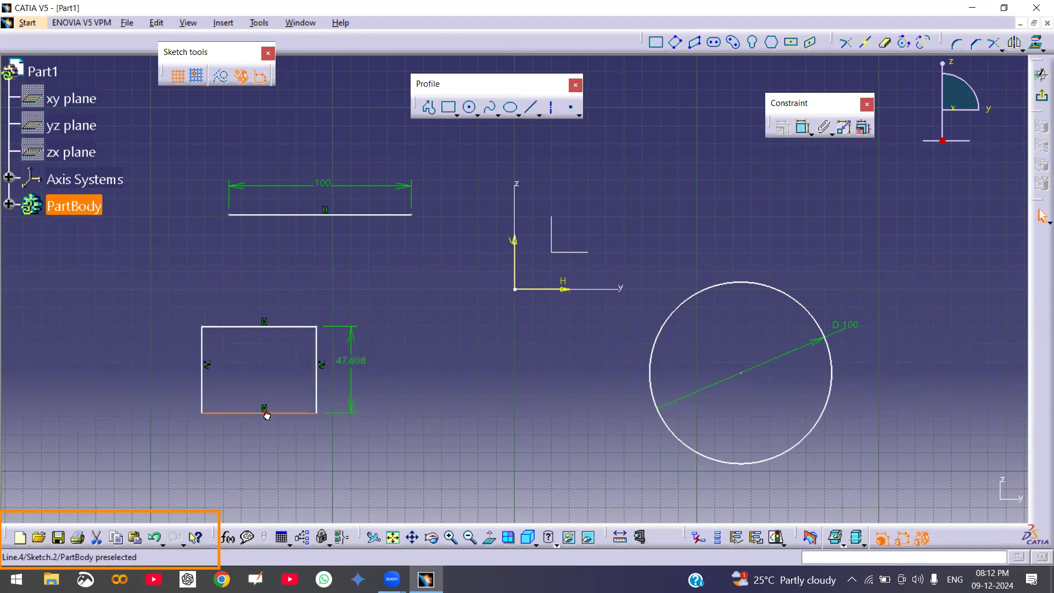
left_click(803, 127)
left_click(267, 438)
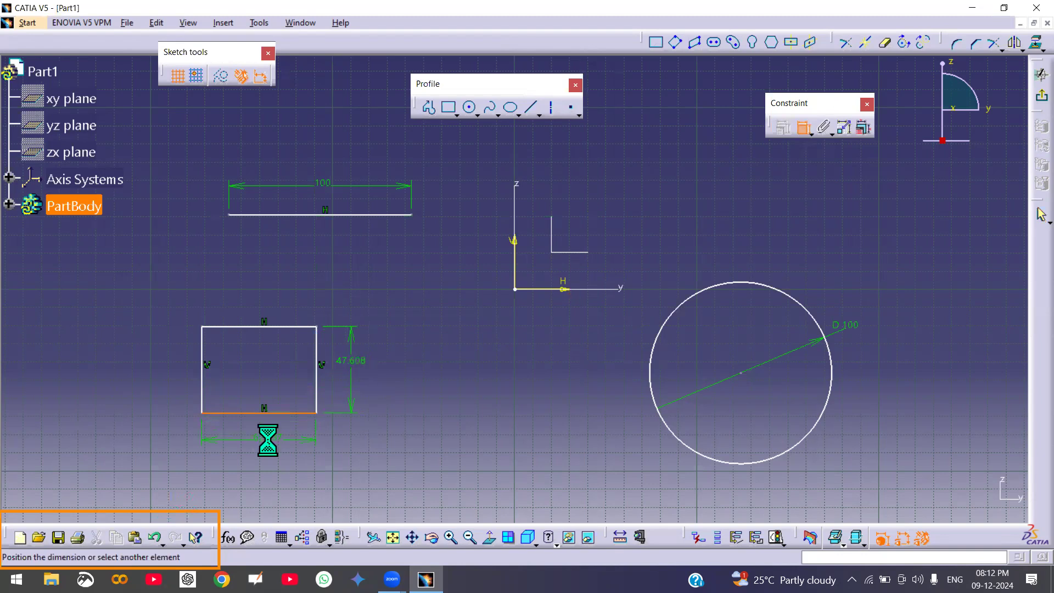
- Set the rectangle's width to 100 mm and its height to 75 mm
double_click(268, 441)
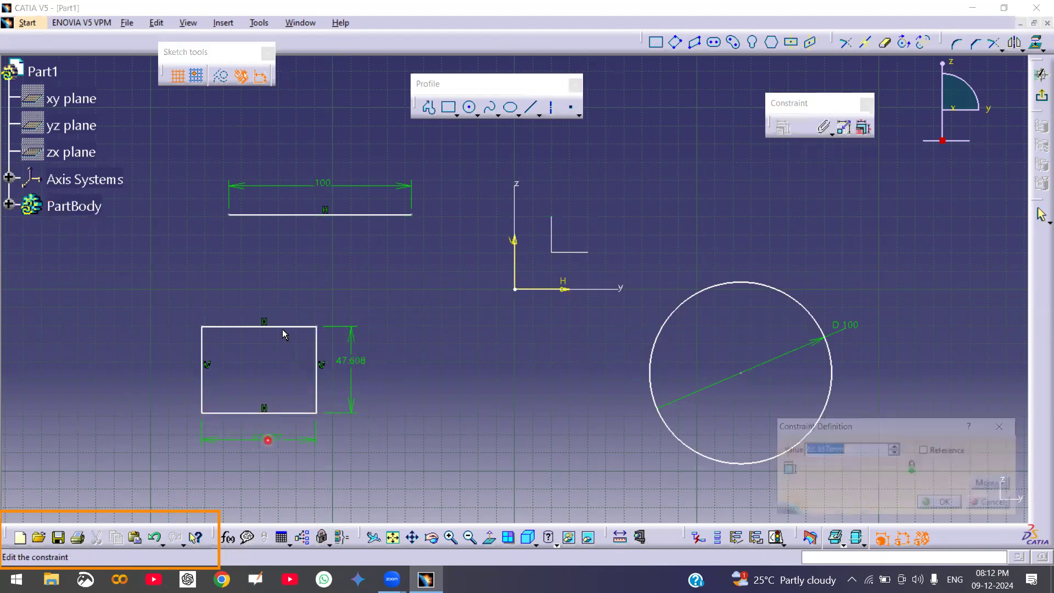
type("100")
key("Return")
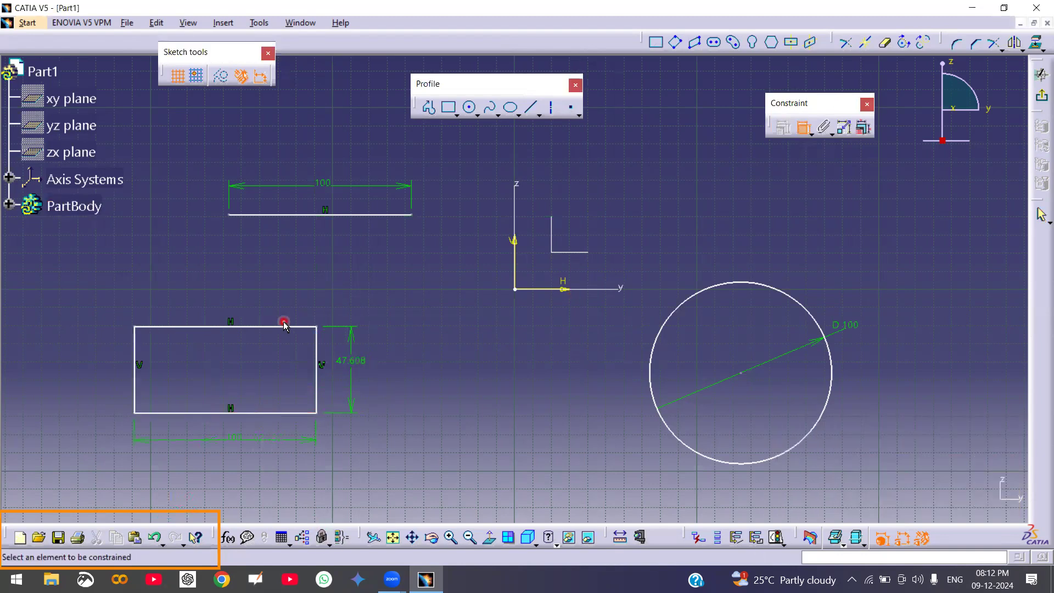
double_click(353, 363)
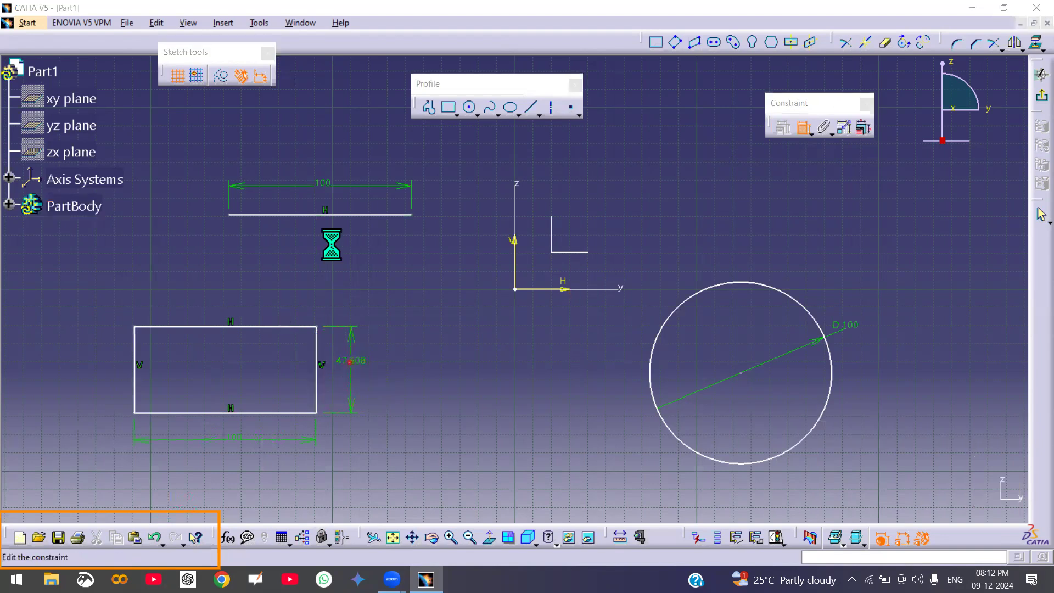
type("75mm")
key("Return")
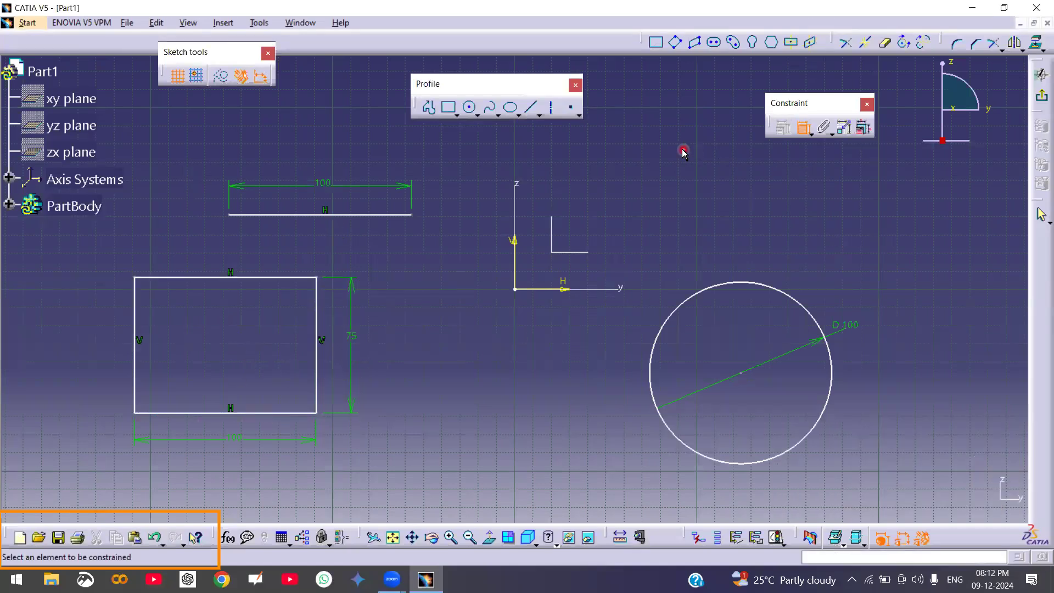
- Detach the circle tool variants as a floating Circle toolbar above and to the right of the dimensioned circle
left_click(478, 117)
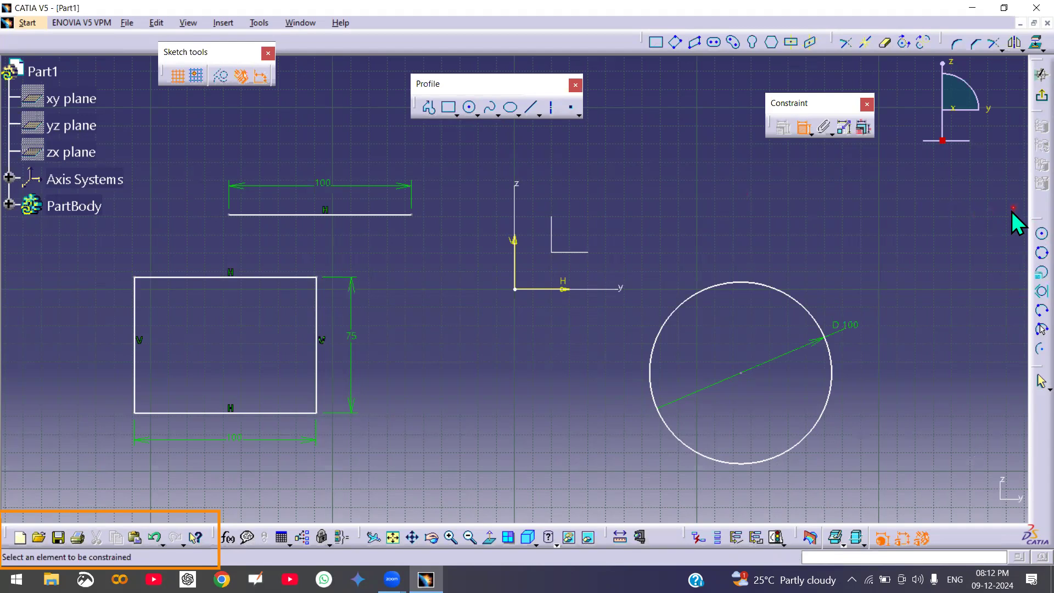
left_click_drag(1013, 212, 1013, 213)
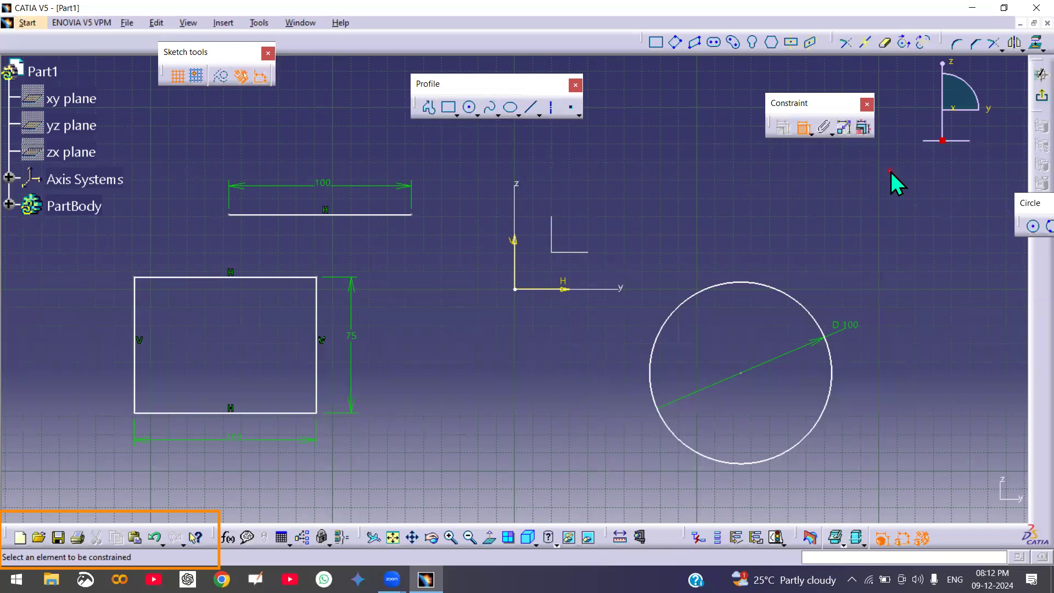
left_click_drag(894, 177, 915, 206)
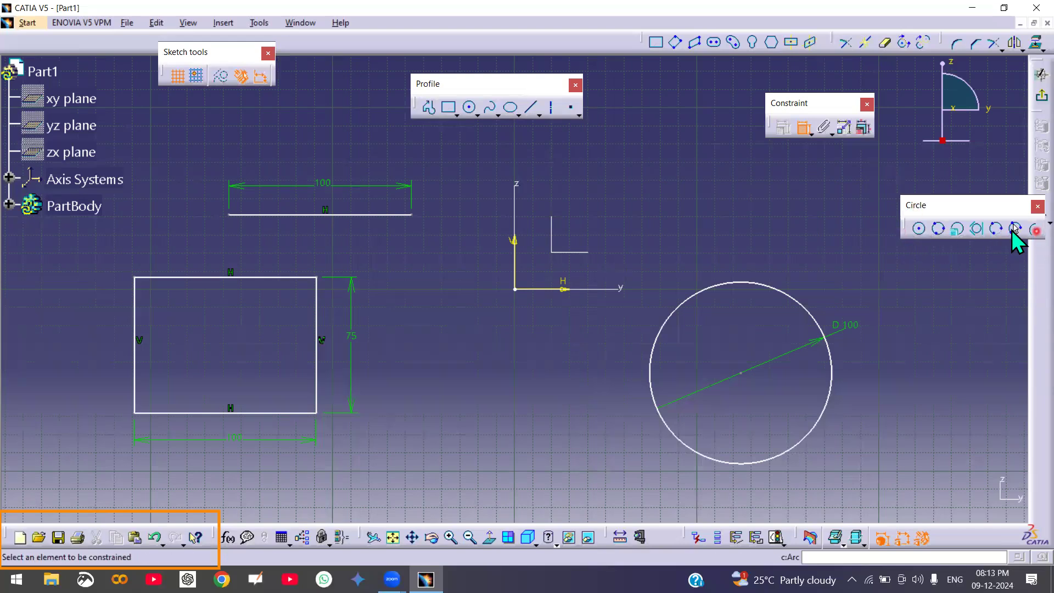
left_click(1012, 229)
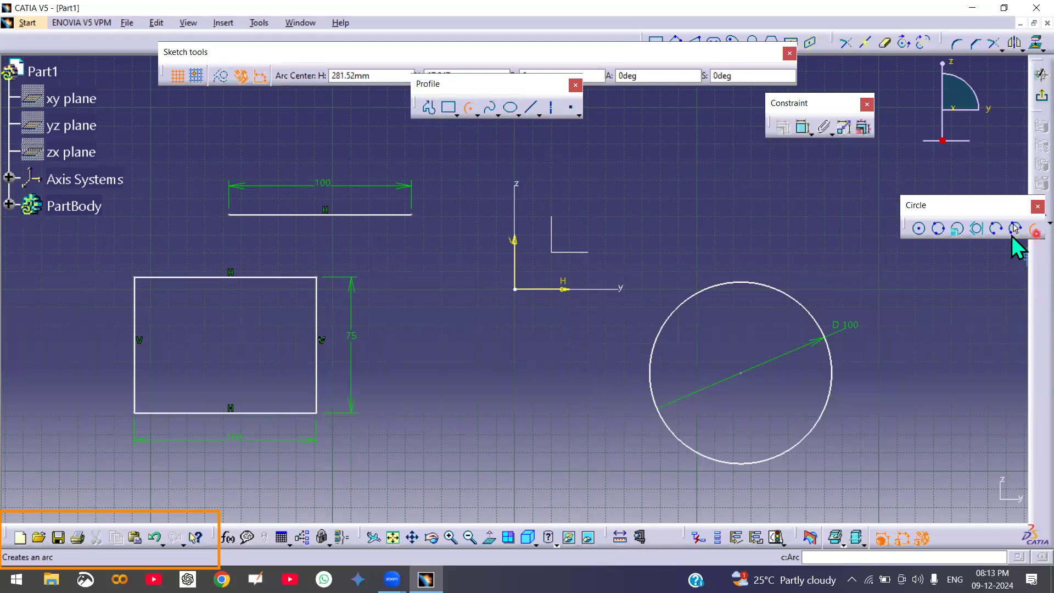
left_click(643, 206)
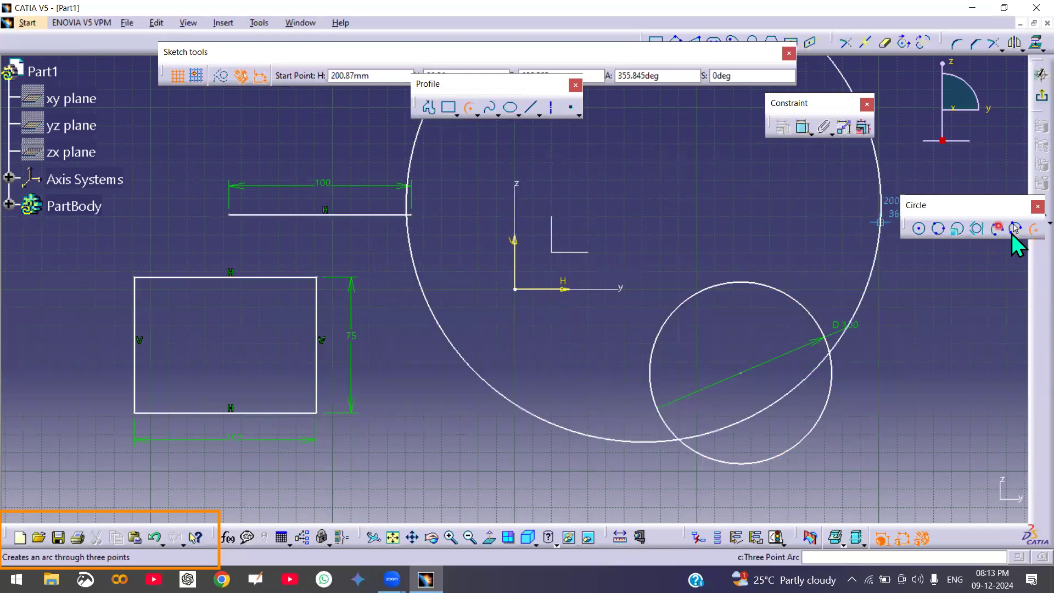
left_click(1014, 228)
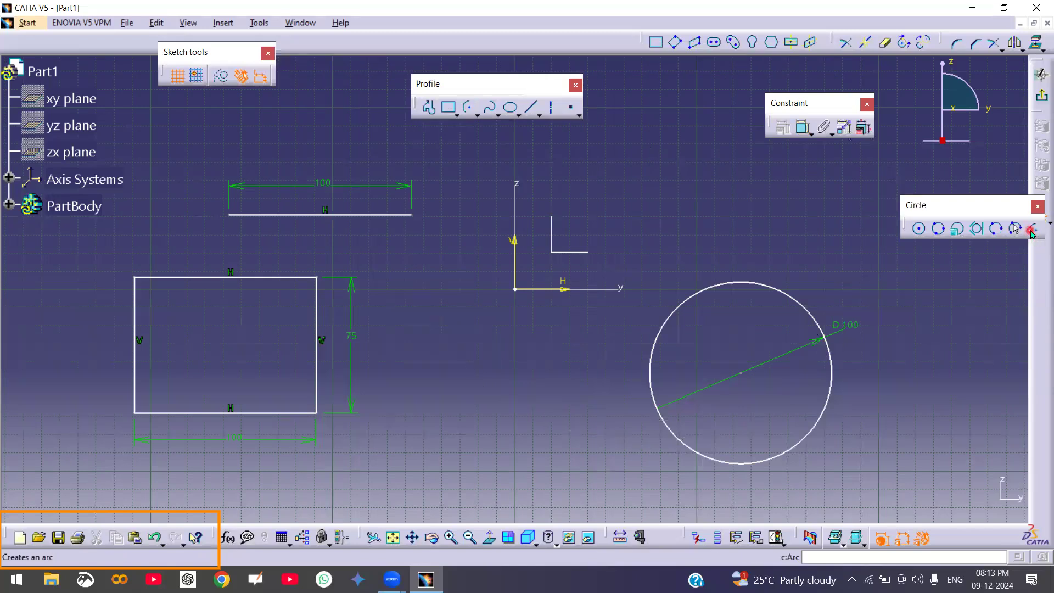
- Draw an arc of about 35 mm radius centred on the origin, starting on the negative H axis and rising toward the V axis
left_click(1030, 229)
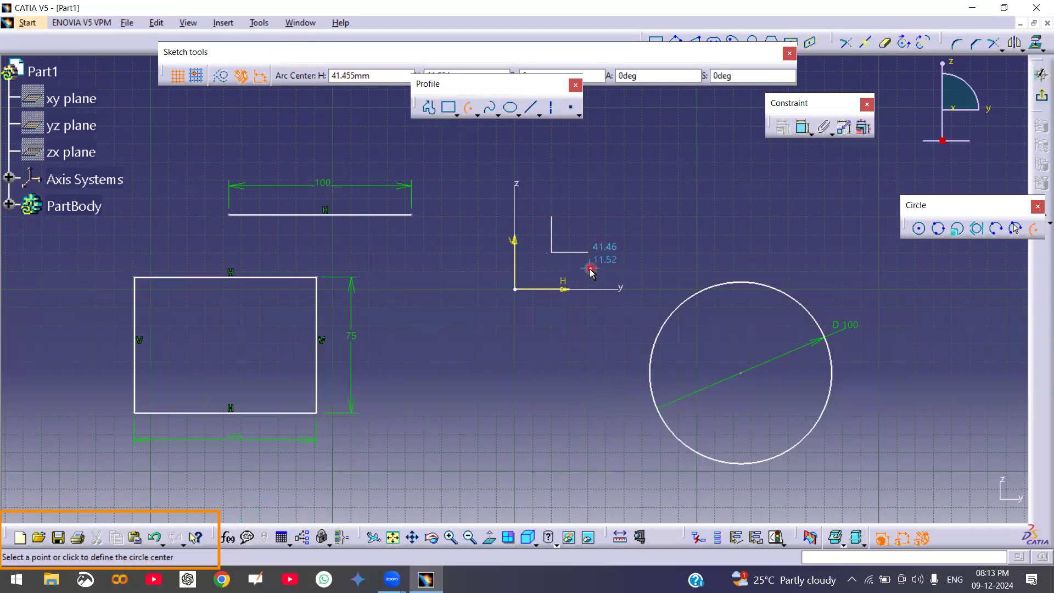
left_click(515, 289)
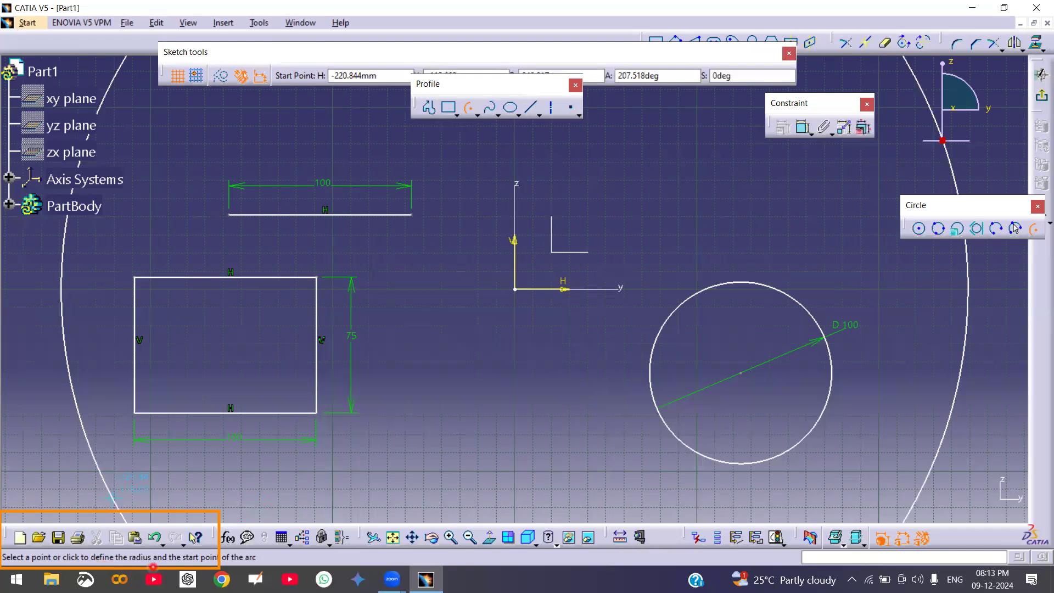
left_click(451, 295)
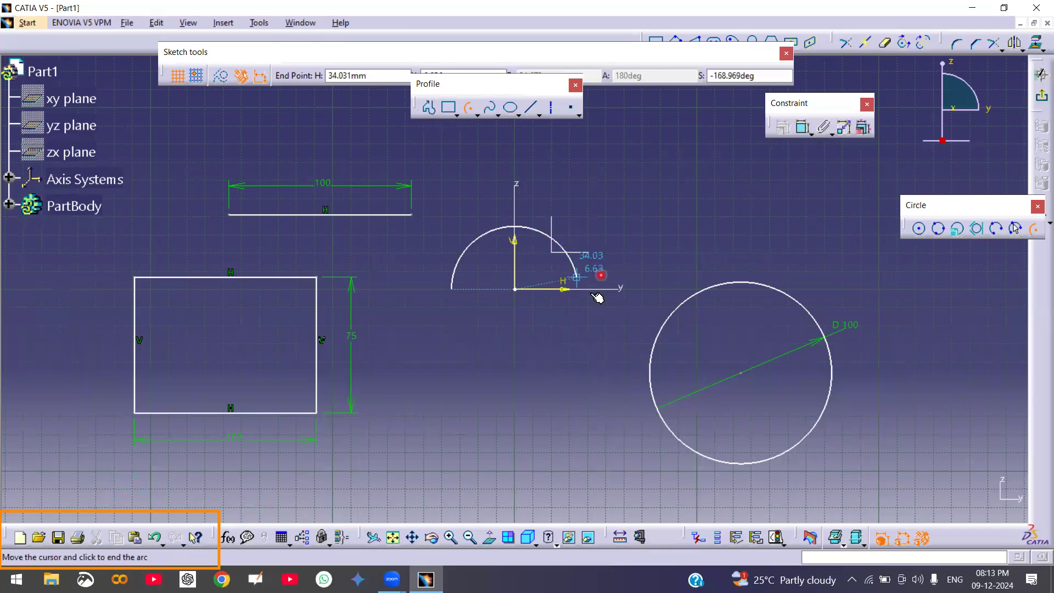
left_click(490, 240)
- Add a radius dimension to the arc centred on the origin and set it to 50 mm
middle_click_drag(473, 349, 464, 283)
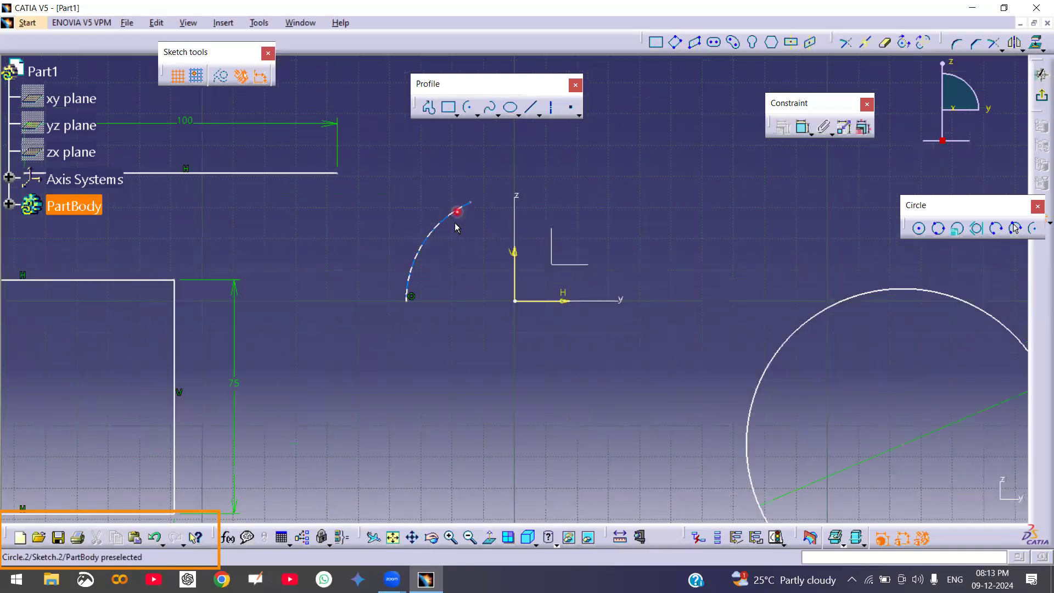
left_click(803, 128)
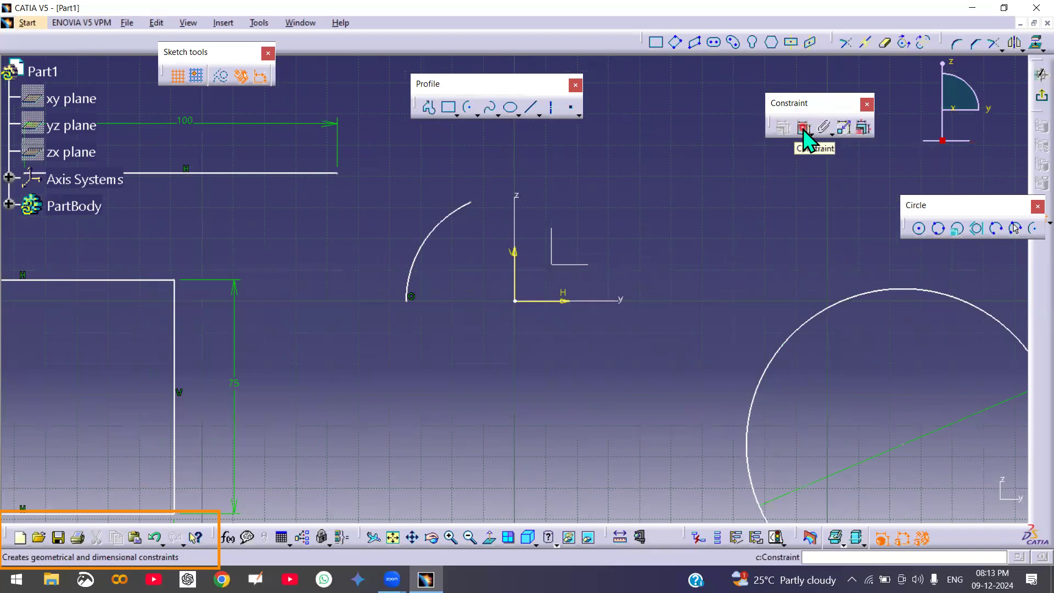
left_click(439, 222)
left_click(326, 325)
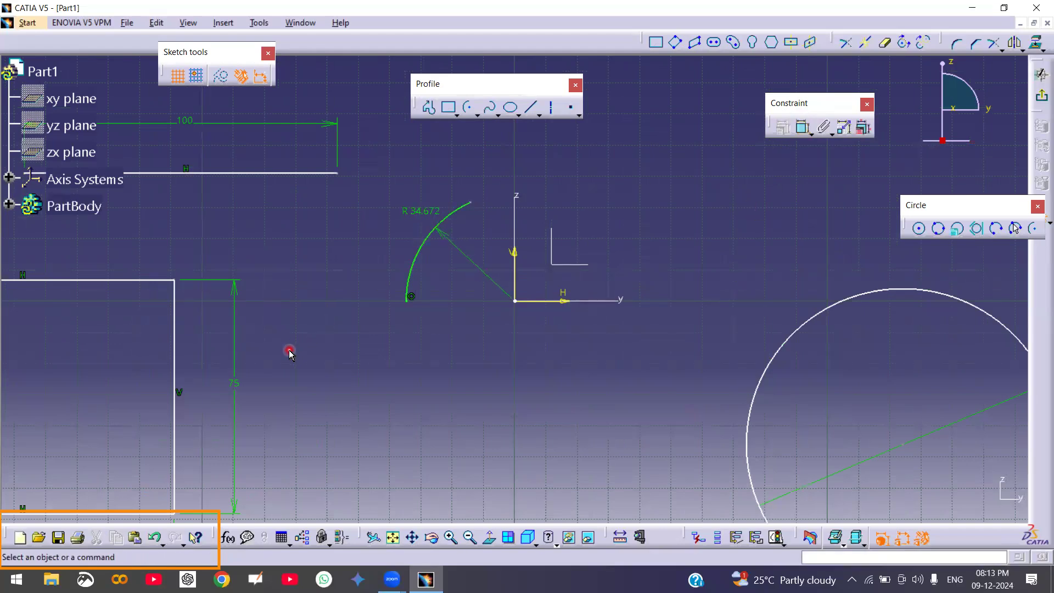
double_click(419, 212)
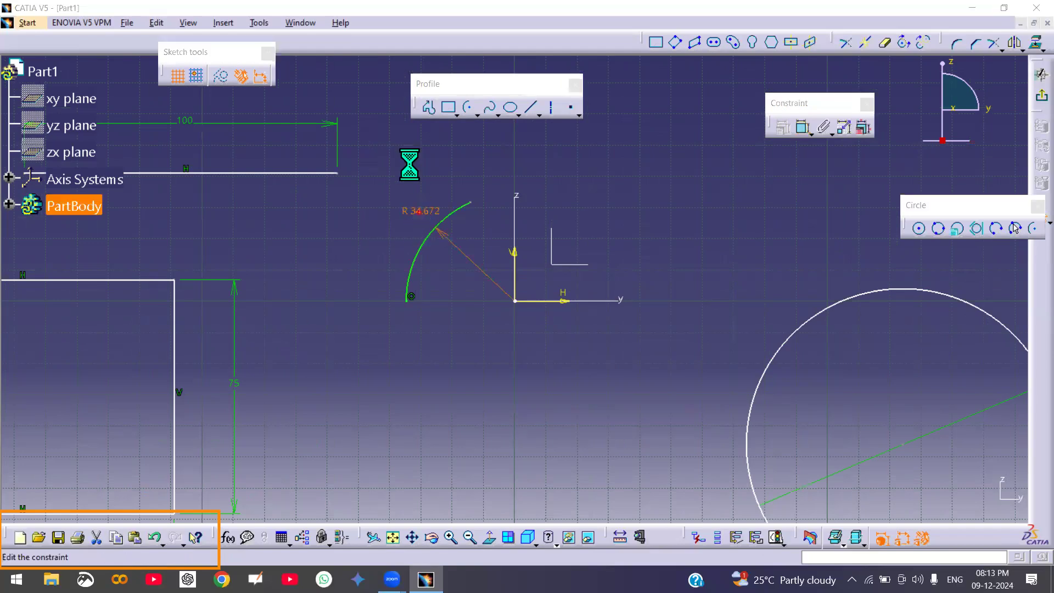
type("50")
key("Return")
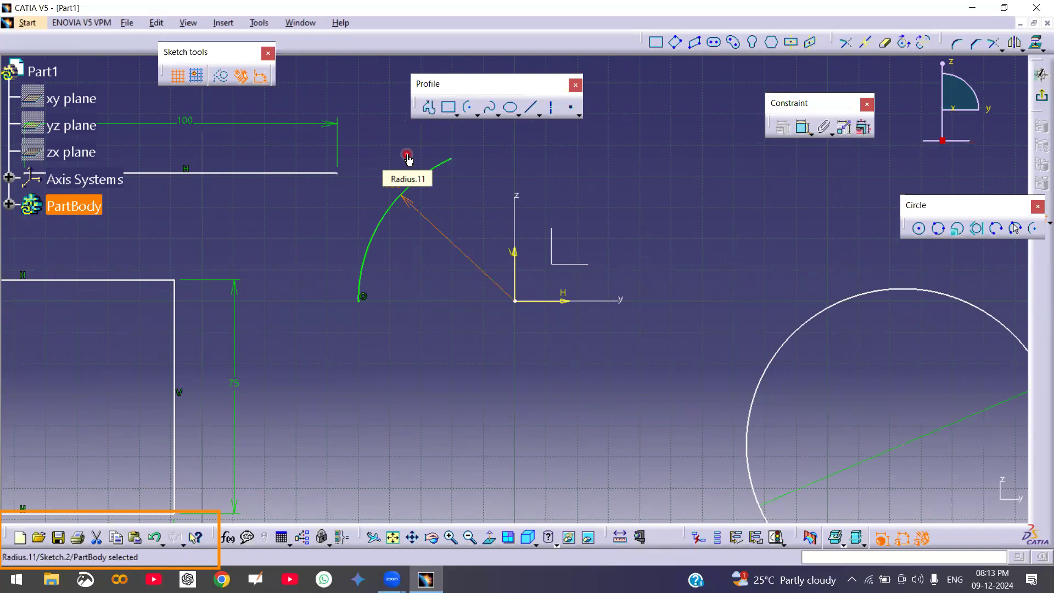
middle_click_drag(503, 183, 544, 260, "ctrl")
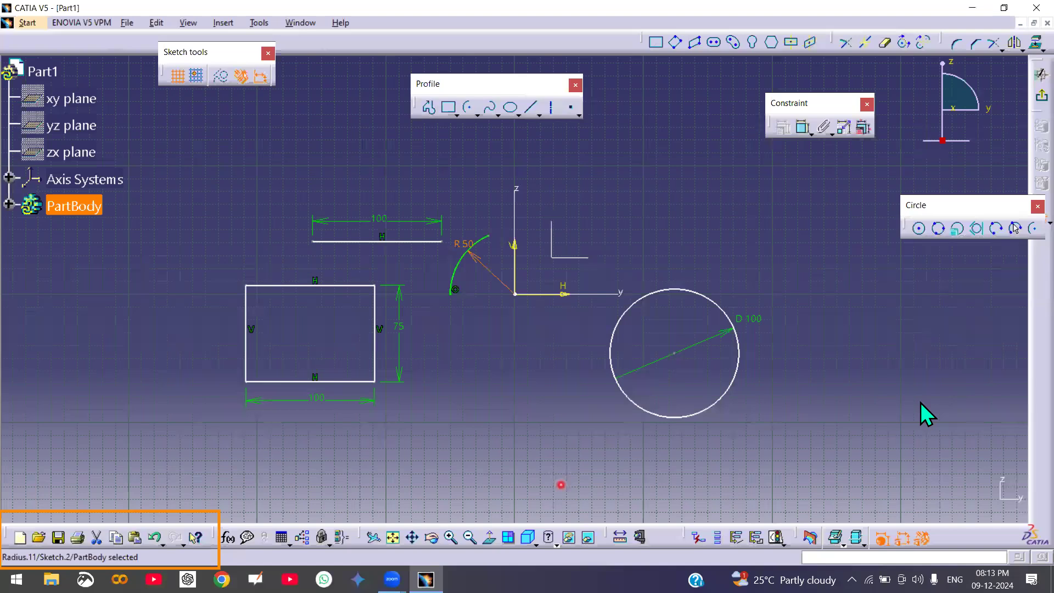
left_click(956, 385)
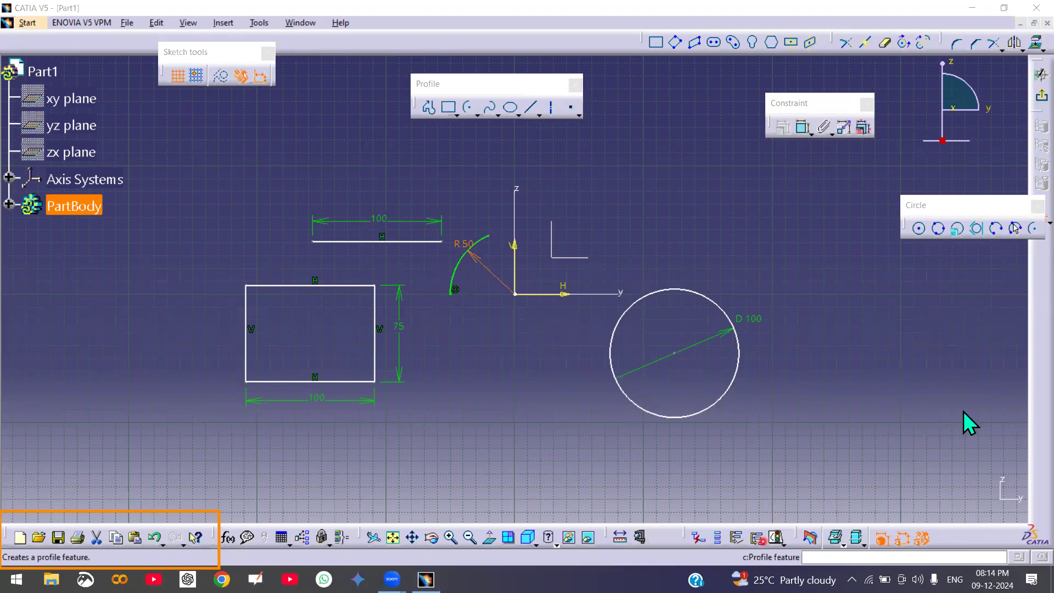
left_click(958, 391)
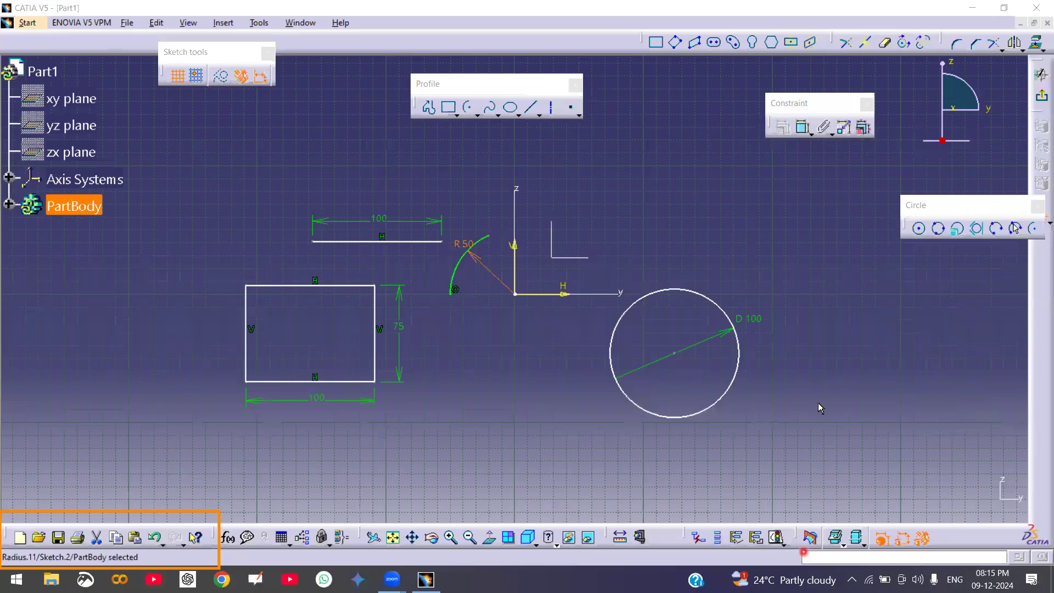
middle_click_drag(491, 300, 508, 338)
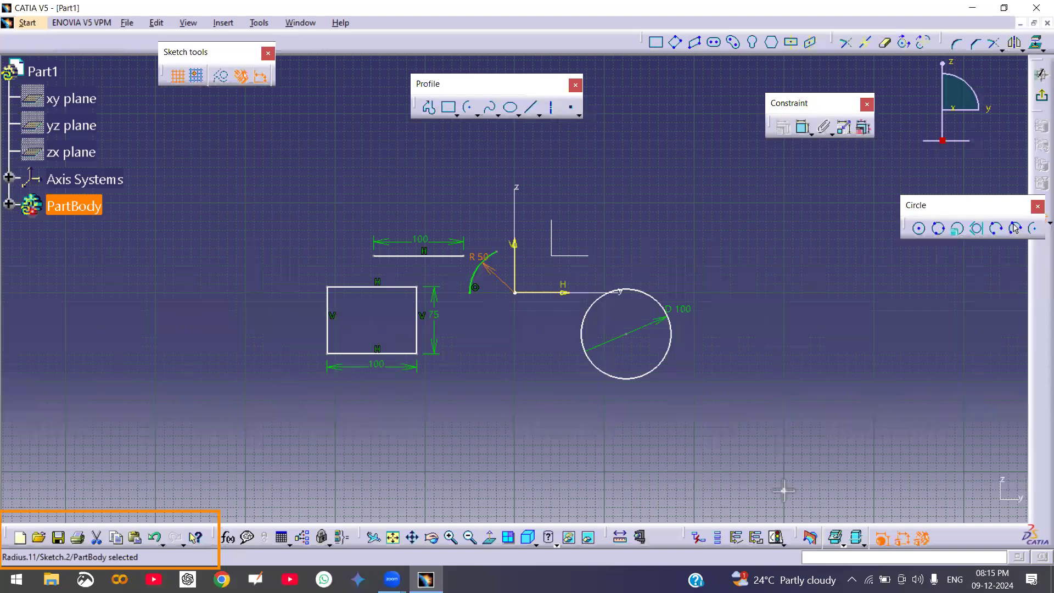
left_click_drag(755, 494, 792, 552)
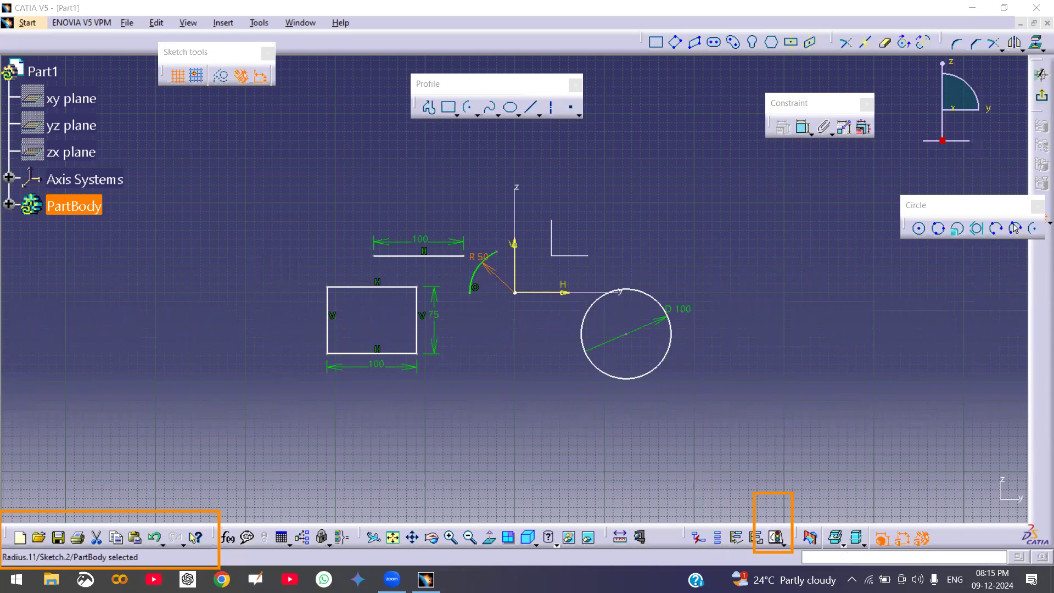
- Detach the Tools toolbar and float it beside the Profile toolbar
left_click(681, 534)
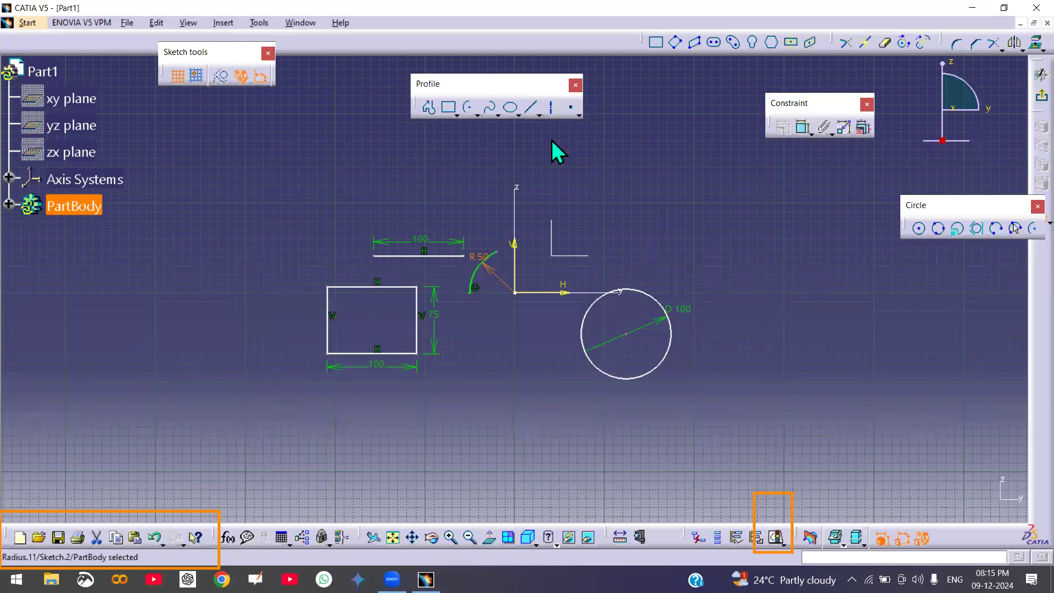
left_click_drag(354, 120, 365, 91)
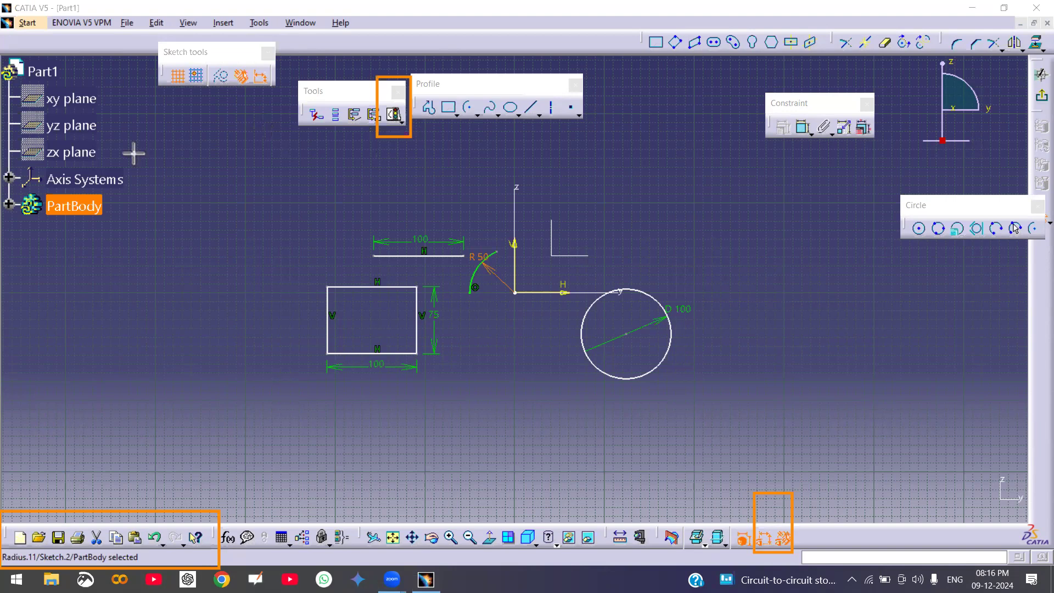
- Check the sketch's constraint state with Sketch Solving Status and close the report
left_click(391, 116)
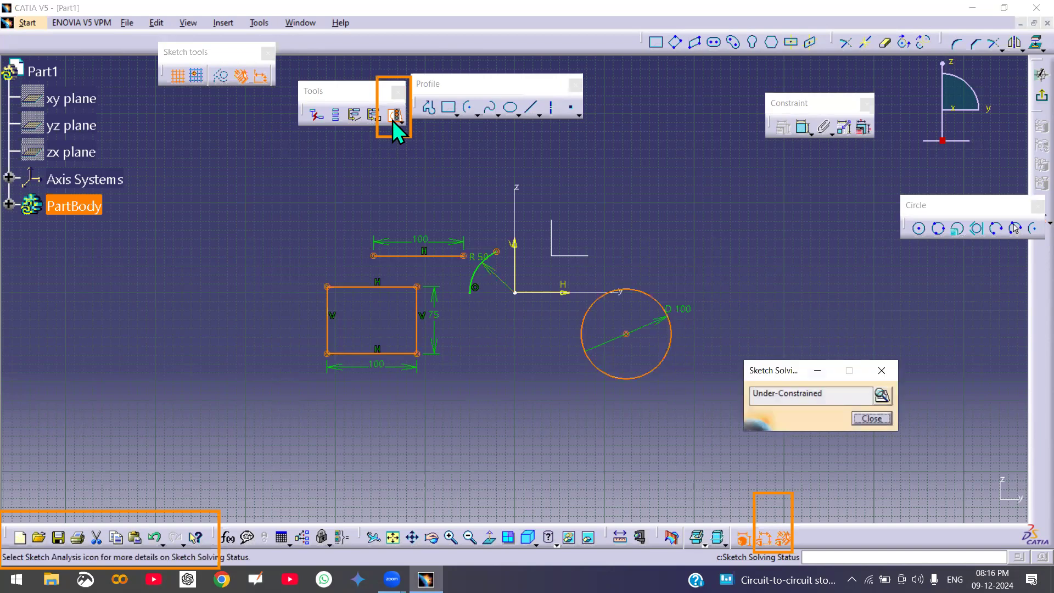
left_click_drag(831, 398, 751, 400)
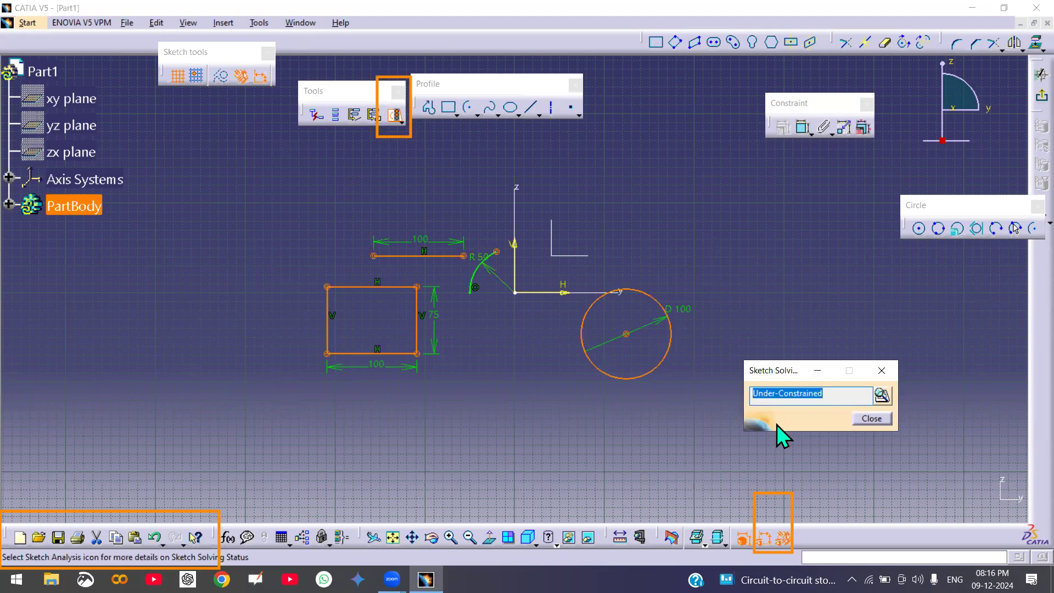
left_click(873, 419)
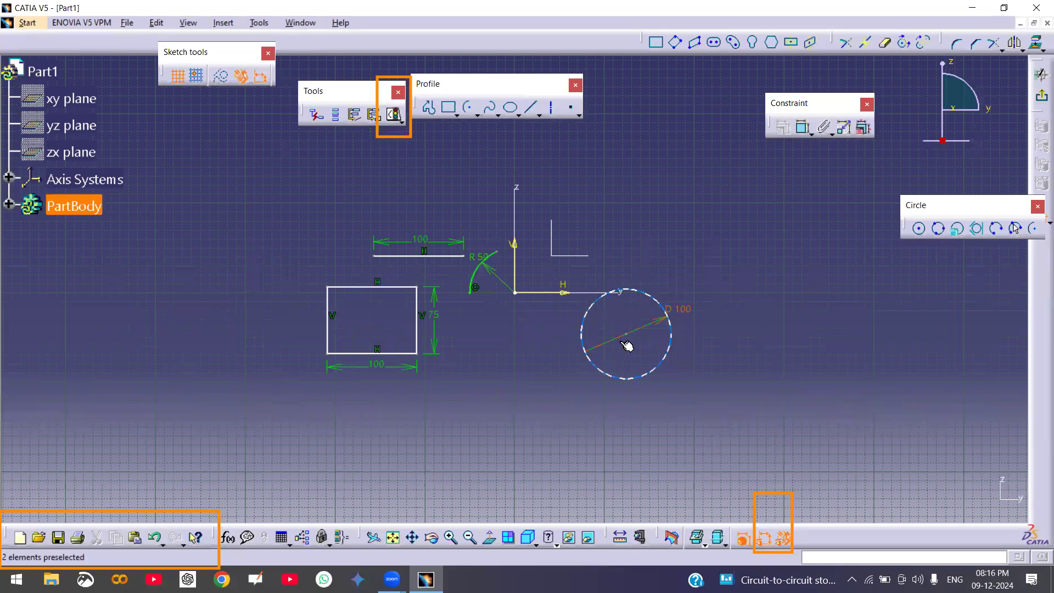
- Move the dimensioned circle, the rectangle and the horizontal line farther away from the origin
mouse_move(635, 342)
left_mouse_down()
mouse_move(799, 352)
mouse_move(615, 396)
mouse_move(664, 186)
mouse_move(681, 362)
mouse_move(893, 365)
mouse_move(629, 357)
mouse_move(668, 376)
mouse_move(535, 483)
mouse_move(483, 472)
mouse_move(430, 436)
mouse_move(677, 365)
left_mouse_up()
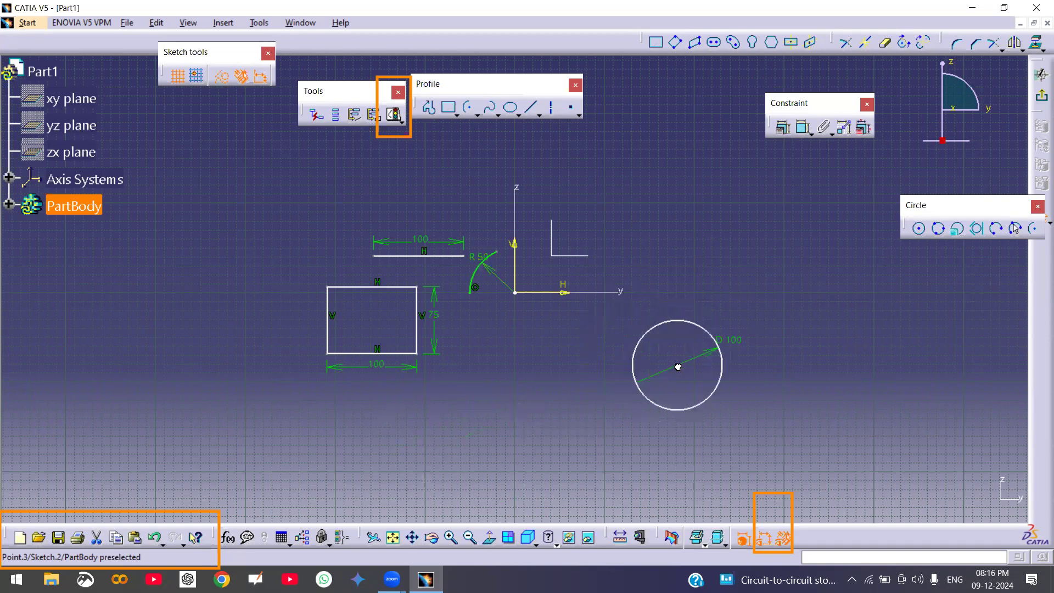
left_click(771, 387)
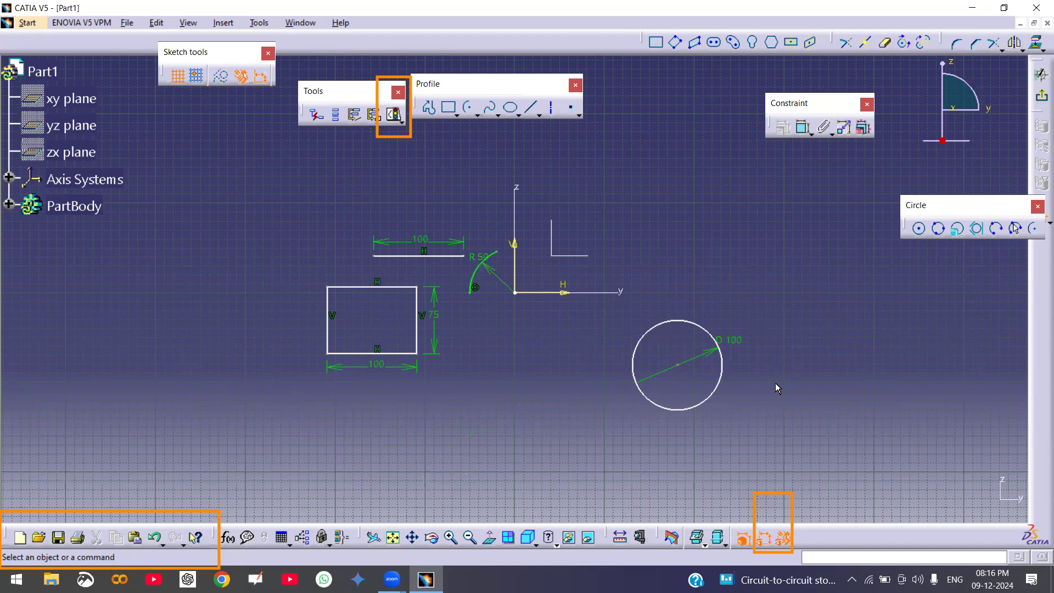
left_click_drag(389, 287, 385, 403)
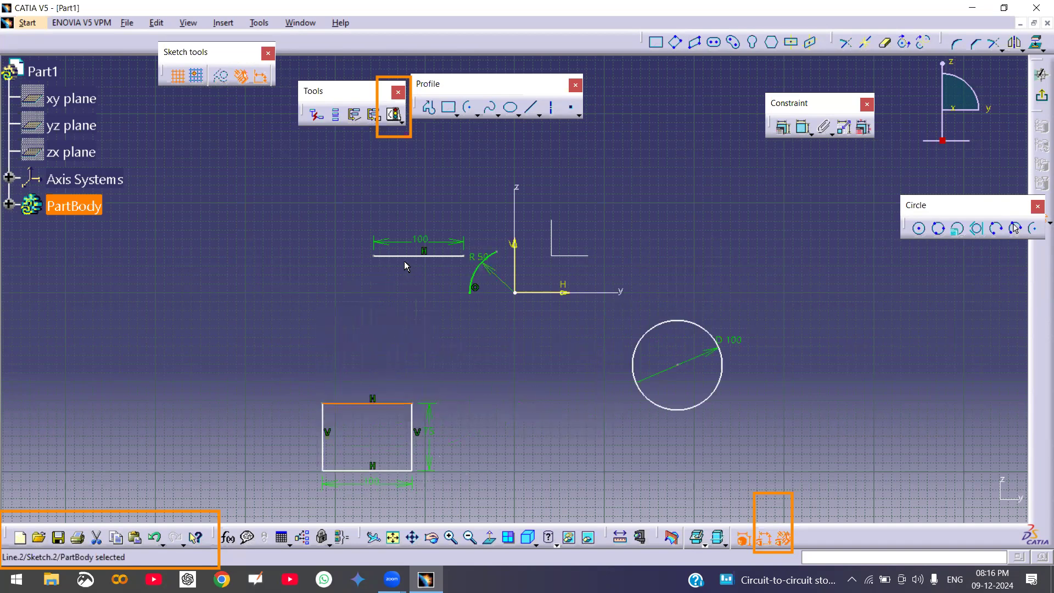
left_click_drag(406, 256, 284, 161)
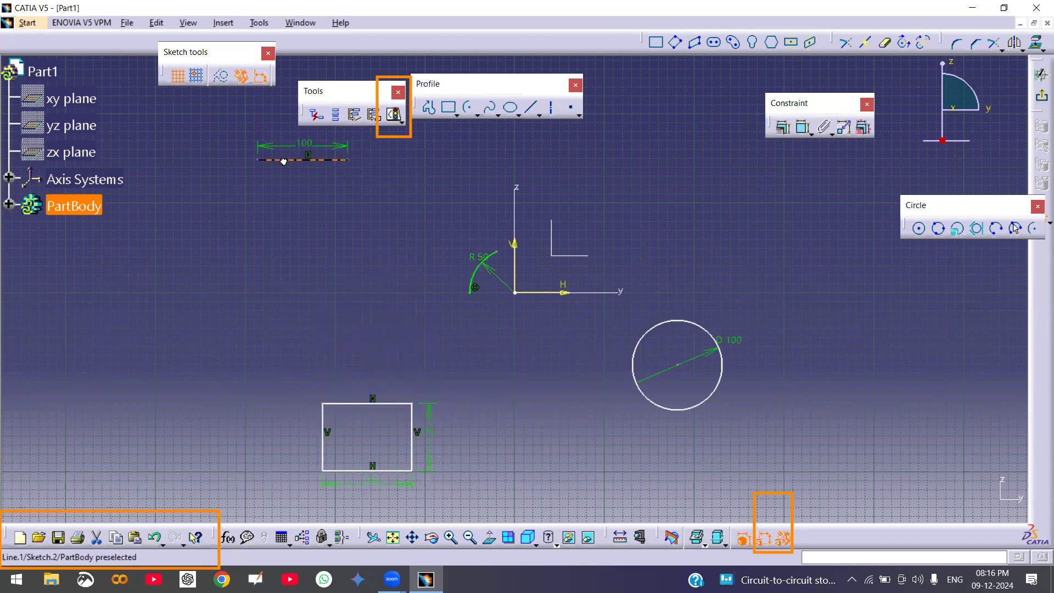
- Delete the arc centred on the origin together with its radius dimension
left_click_drag(482, 266, 608, 193)
left_click_drag(686, 326, 599, 215)
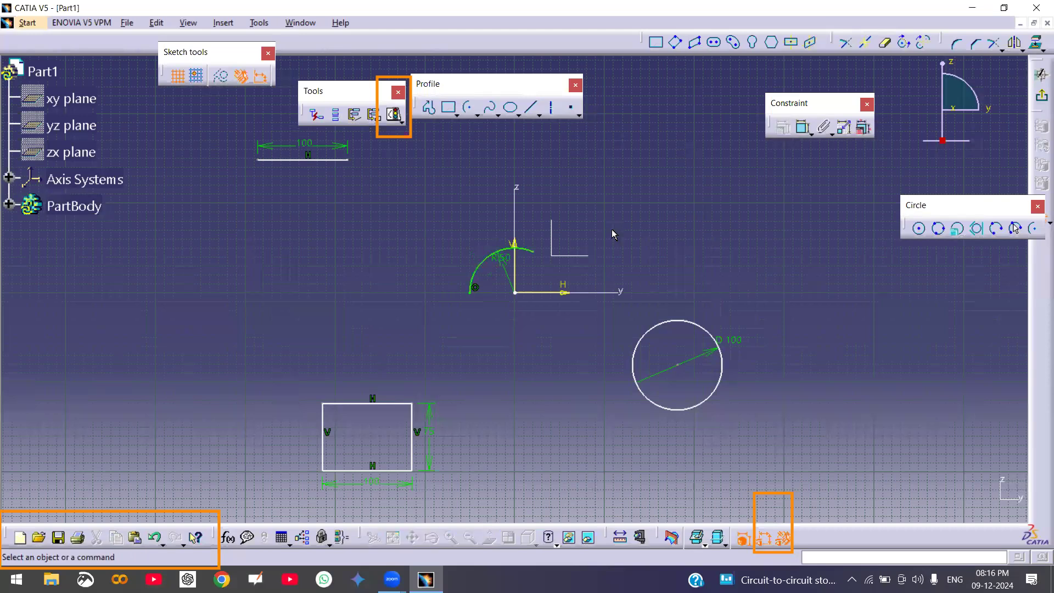
left_click_drag(447, 227, 558, 342)
key("Delete")
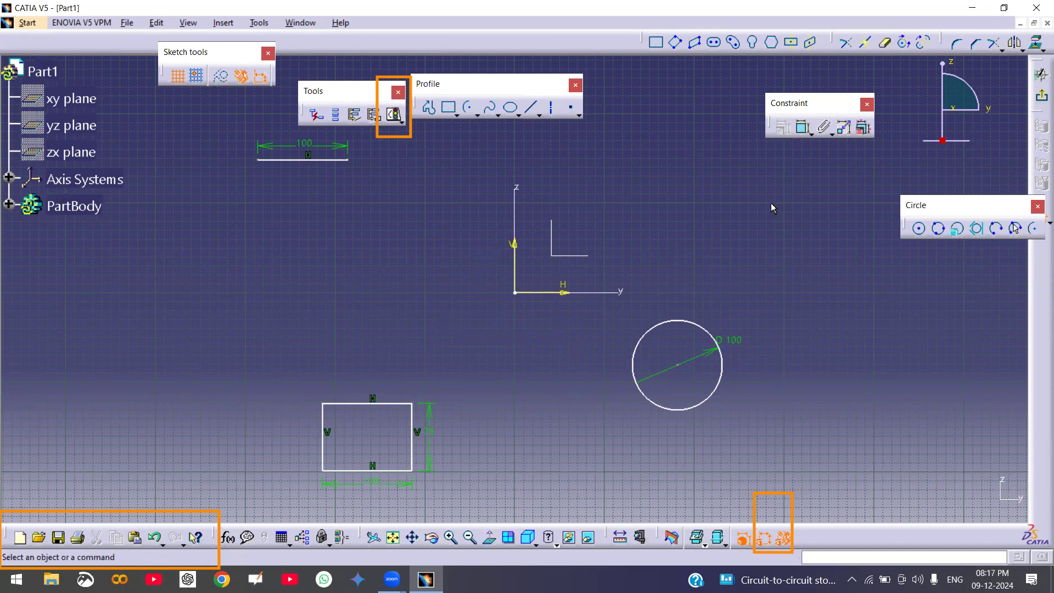
left_click(805, 131)
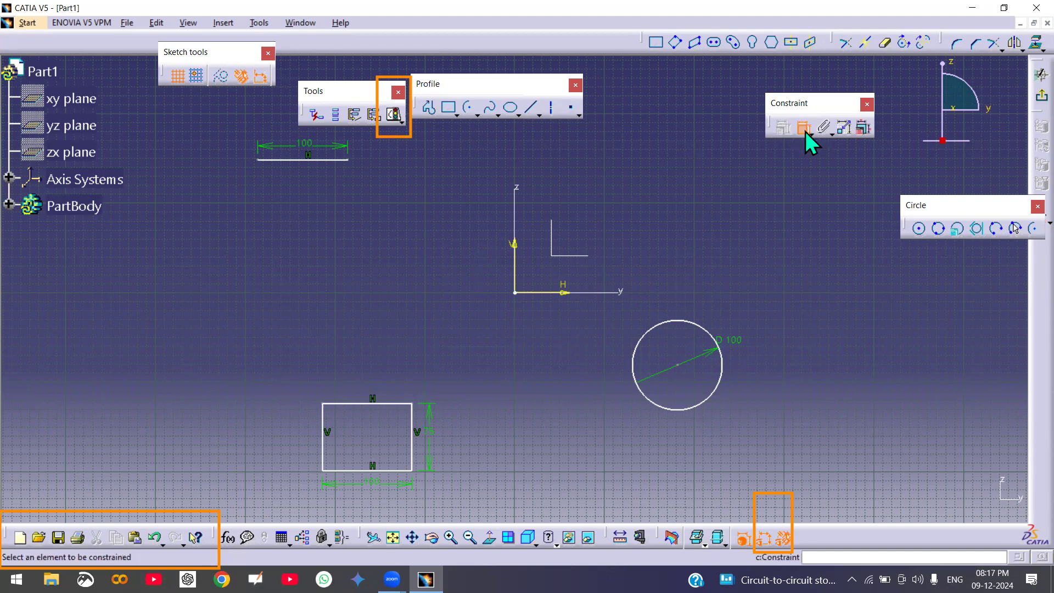
left_click(805, 131)
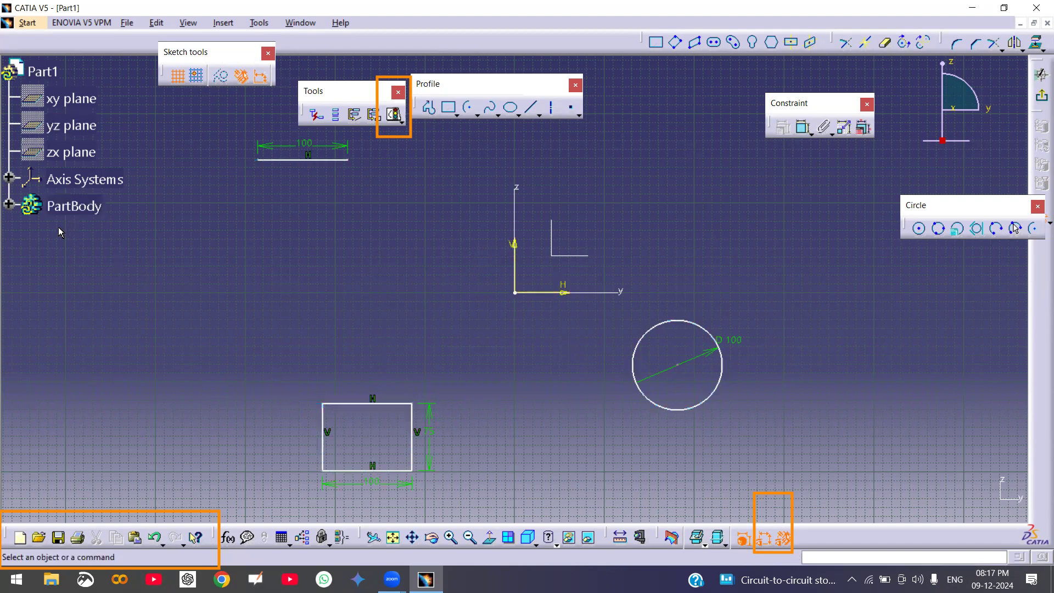
left_click(384, 291)
type("Si")
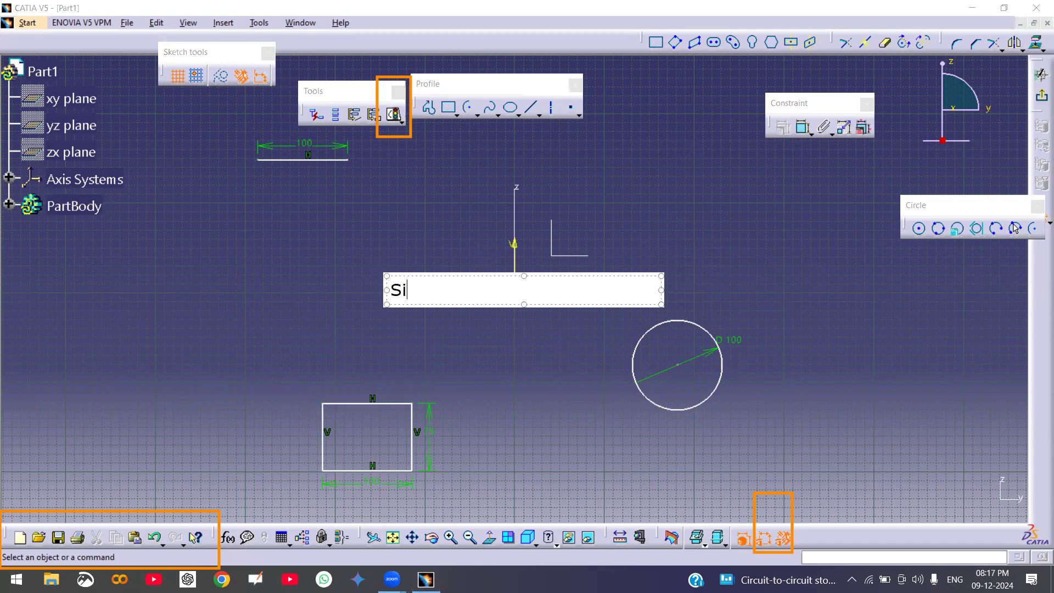
type("ze")
key("Return")
type("LOcation from ")
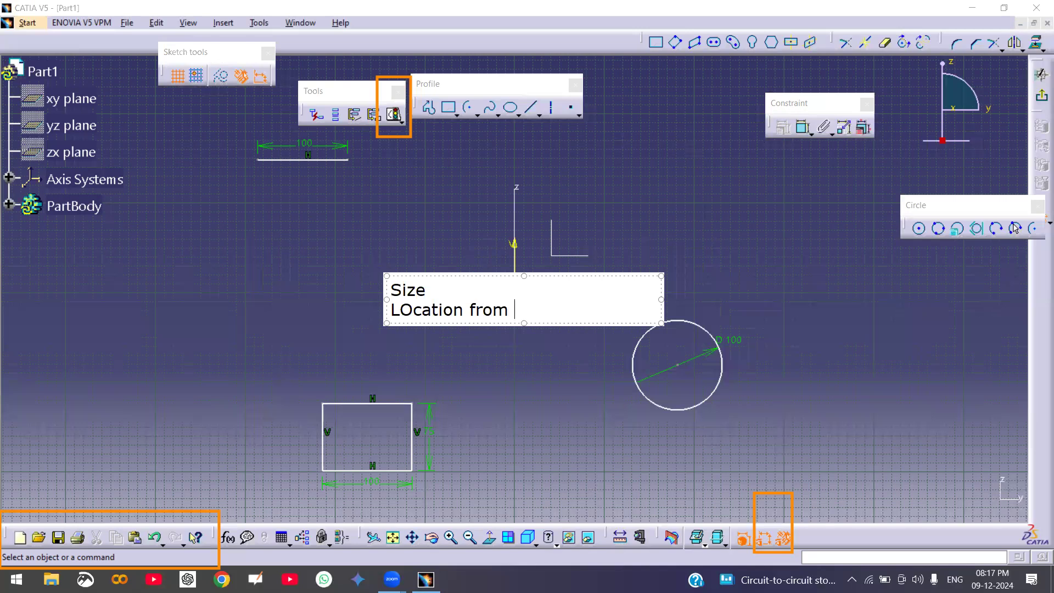
type("H and V")
left_click(436, 350)
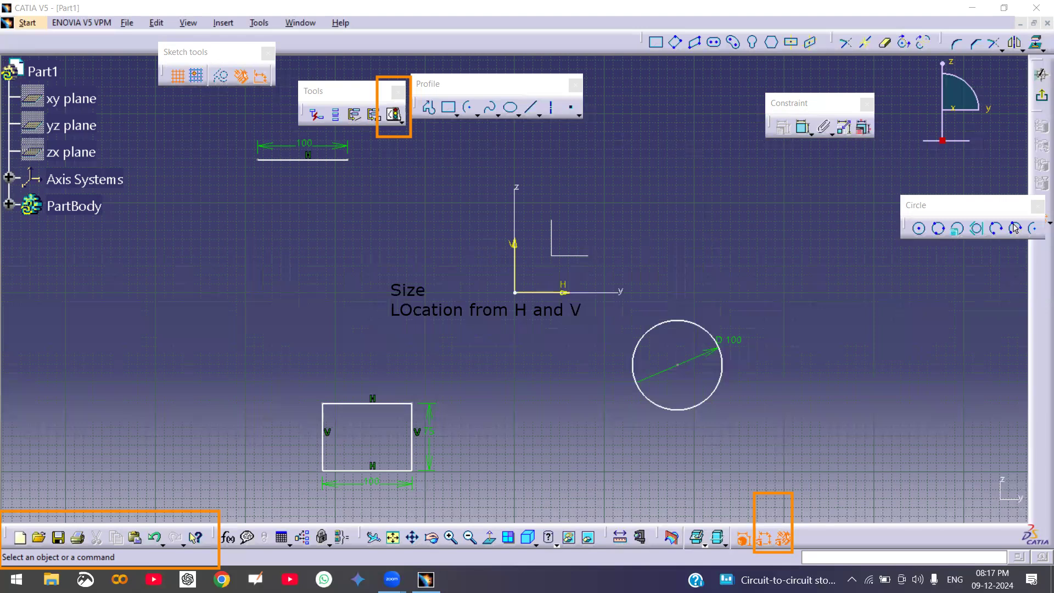
left_click(406, 288)
mouse_move(430, 277)
left_mouse_down()
mouse_move(537, 97)
mouse_move(648, 132)
left_mouse_up()
left_click(697, 272)
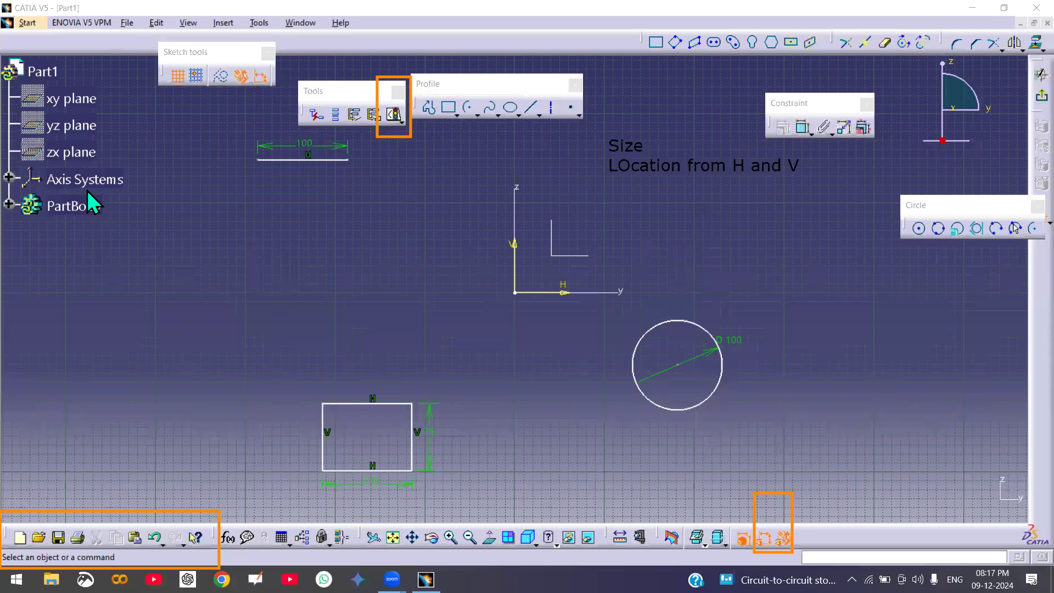
mouse_move(550, 271)
left_mouse_down()
mouse_move(586, 307)
mouse_move(577, 270)
left_mouse_up()
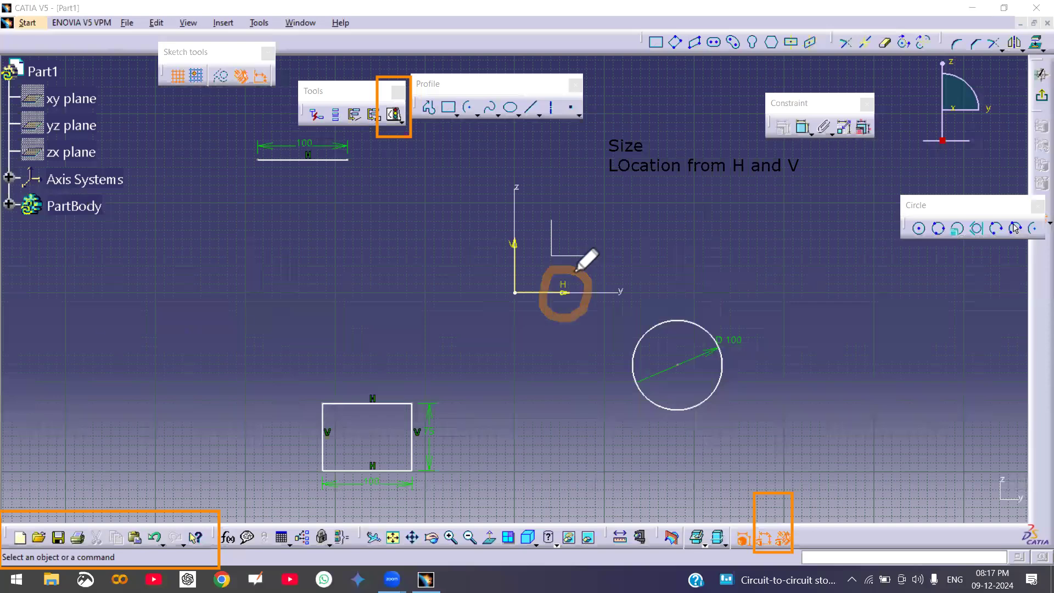
mouse_move(517, 225)
left_mouse_down()
mouse_move(511, 262)
mouse_move(521, 225)
left_mouse_up()
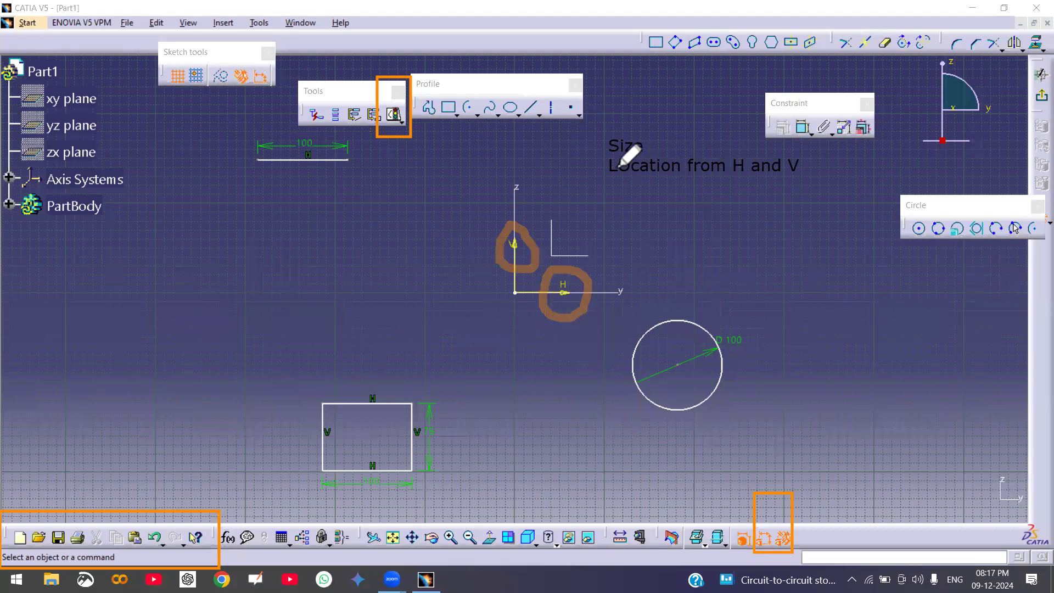
- Highlight the Size note and the dimensions of the circle, rectangle and horizontal line, and clear all screen annotations
left_click_drag(599, 141, 656, 144)
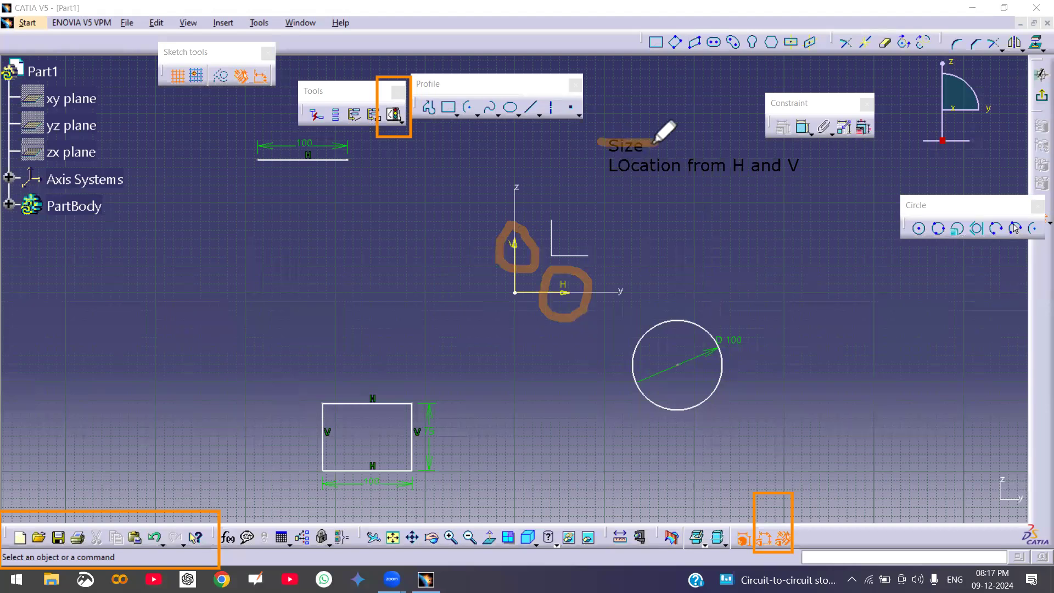
left_click(717, 339)
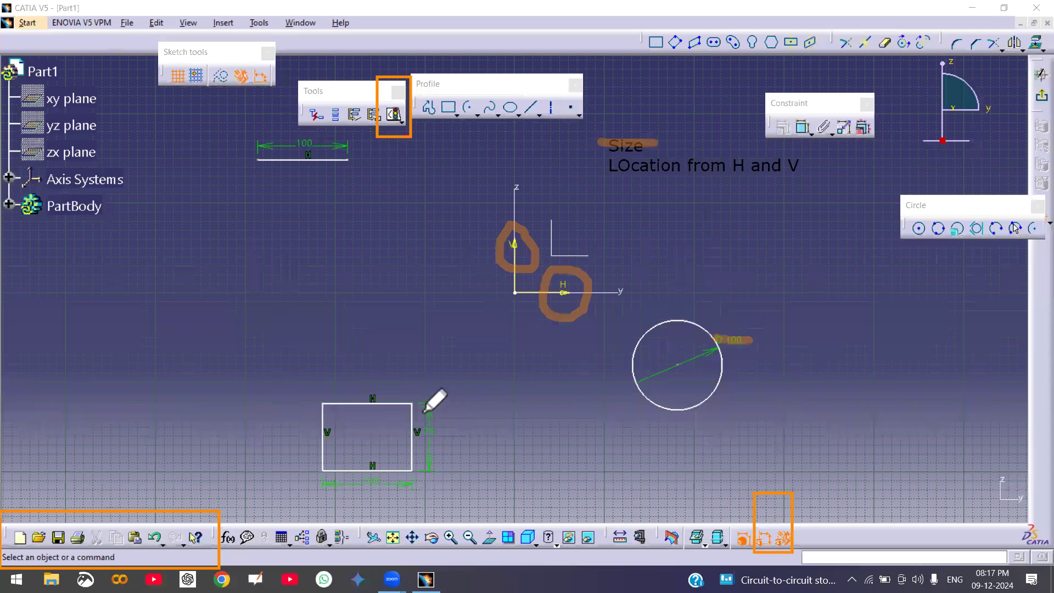
mouse_move(430, 401)
left_mouse_down()
mouse_move(429, 457)
mouse_move(412, 482)
mouse_move(349, 482)
left_mouse_up()
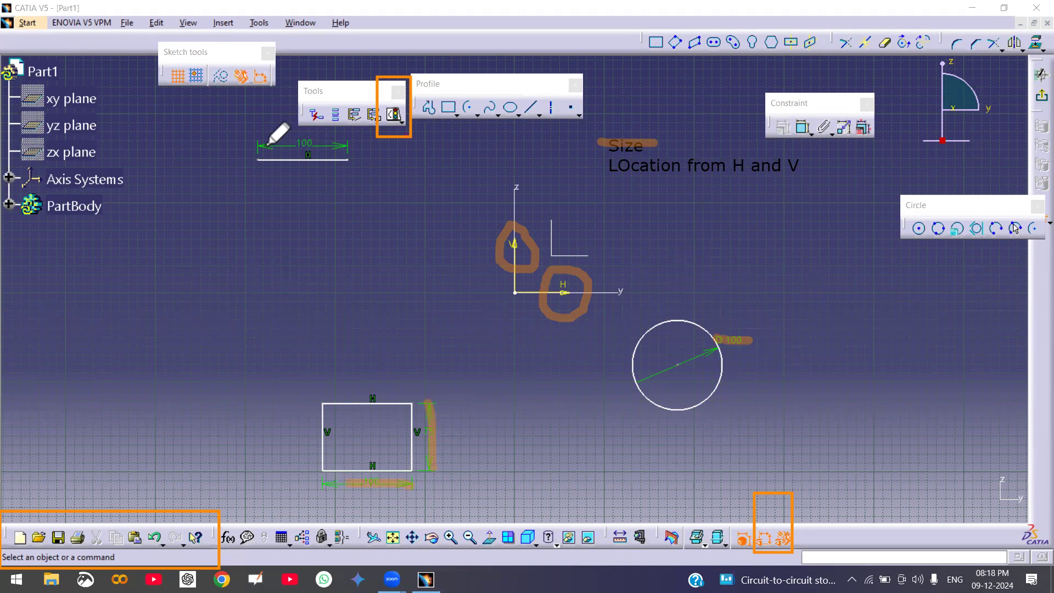
left_click_drag(253, 147, 344, 142)
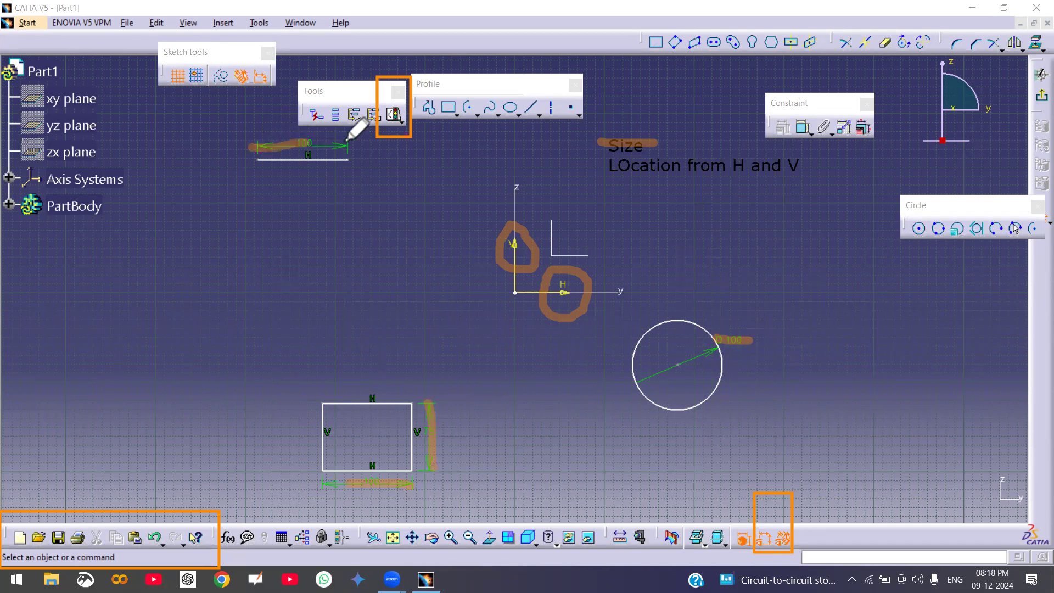
left_click(331, 87)
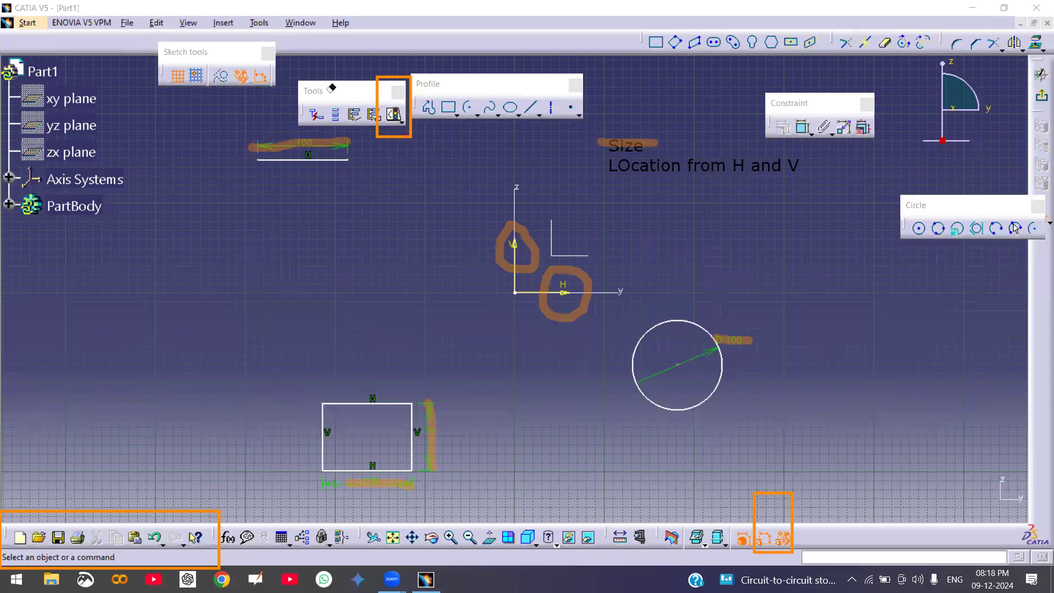
left_click(45, 152)
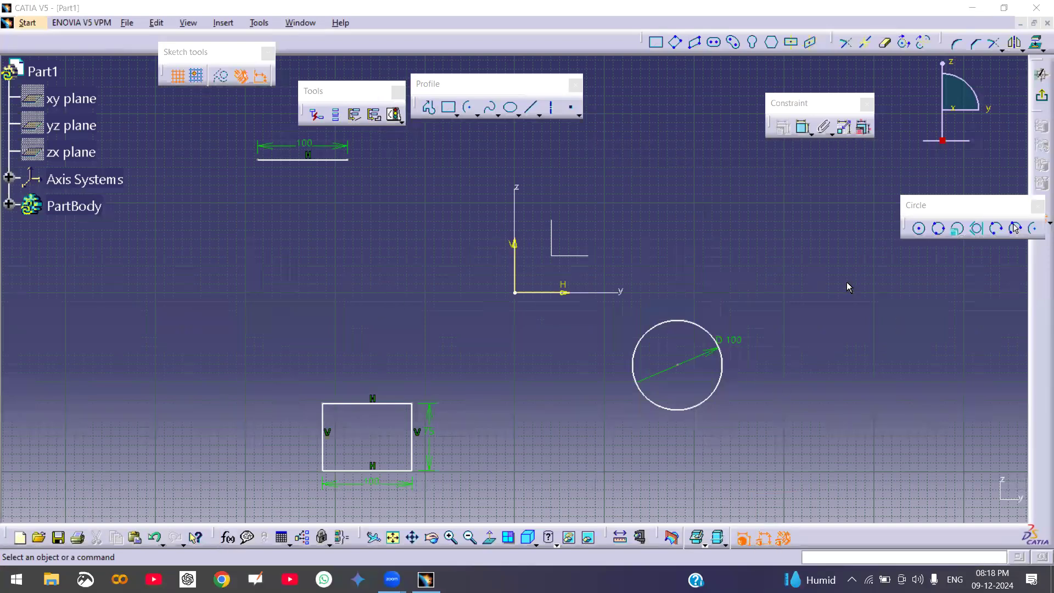
- Delete the horizontal line, the rectangle and the circle together with all their dimensions
left_click(802, 128)
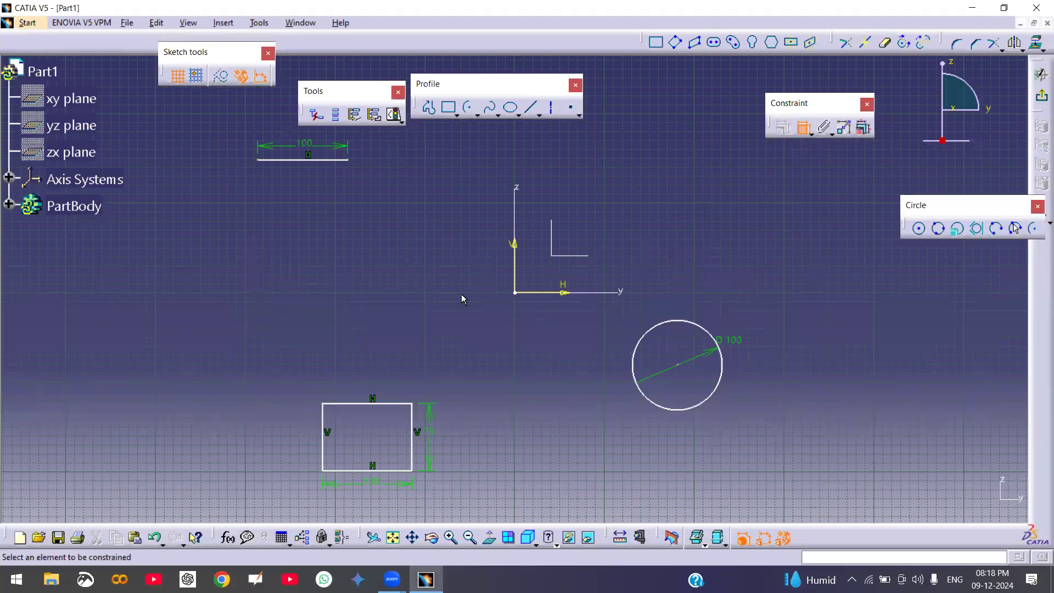
left_click(803, 127)
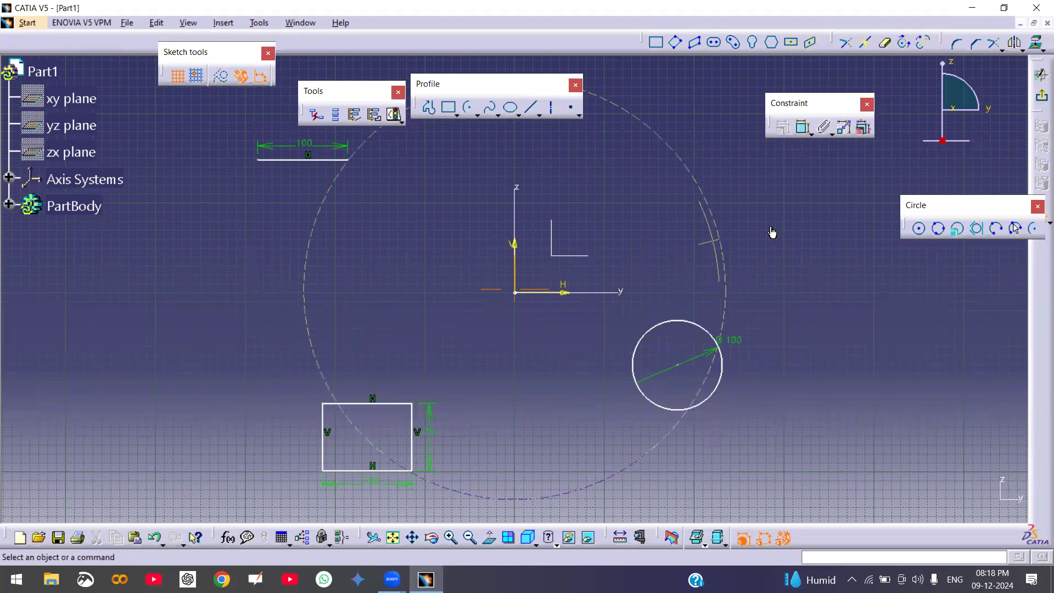
middle_click_drag(773, 232, 764, 311)
mouse_move(348, 183)
left_mouse_down()
mouse_move(555, 386)
mouse_move(706, 436)
left_mouse_up()
key("Delete")
mouse_move(690, 445)
middle_mouse_down()
mouse_move(690, 424)
mouse_move(739, 425)
middle_mouse_up()
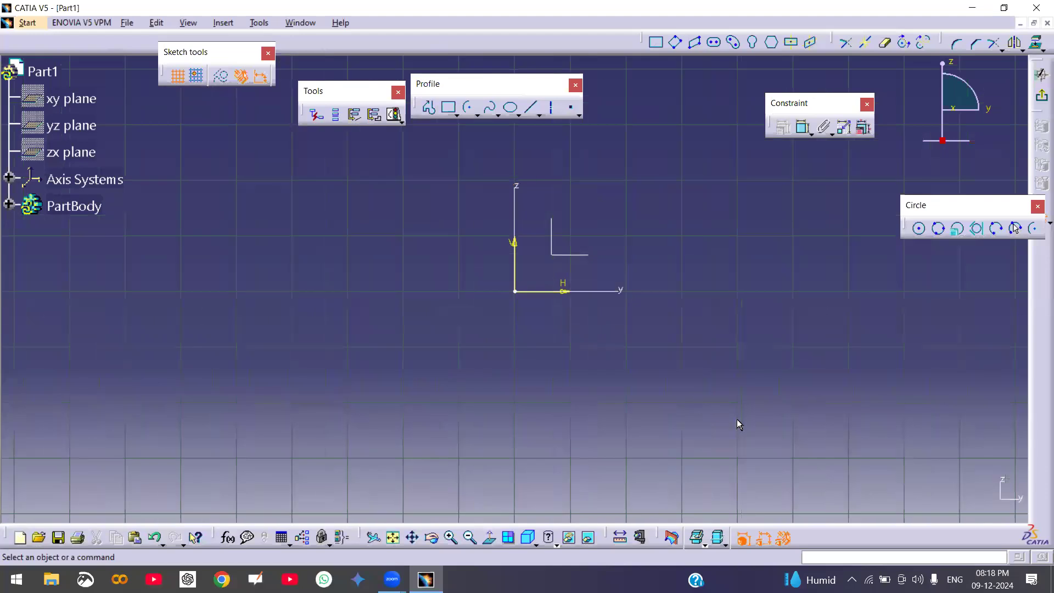
- Sketch a horizontal line about 228 mm long above the H axis and to the right of the V axis
left_click(531, 107)
left_click(699, 146)
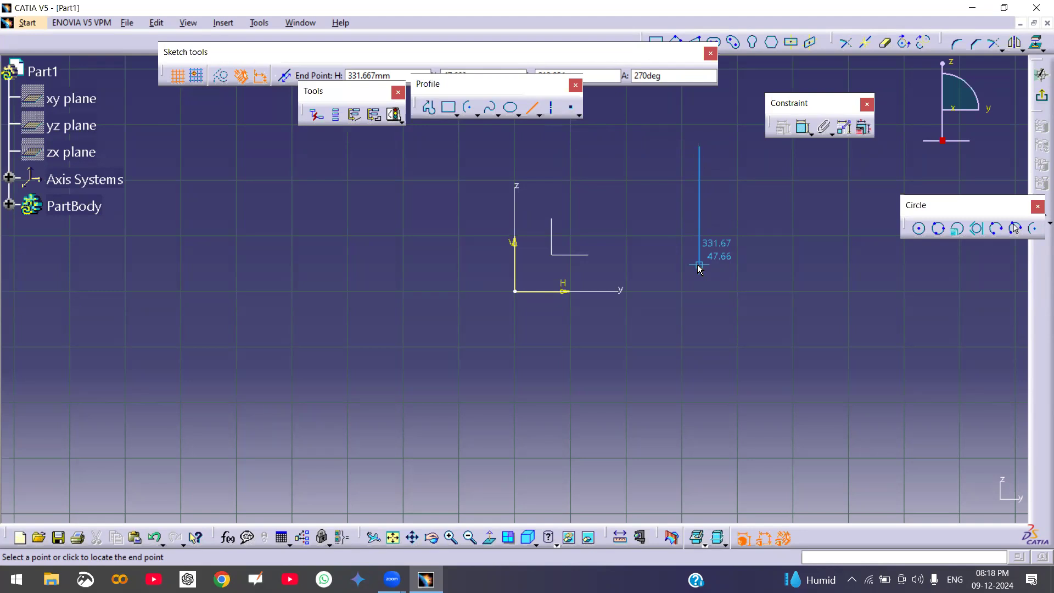
left_click(572, 146)
left_click(657, 241)
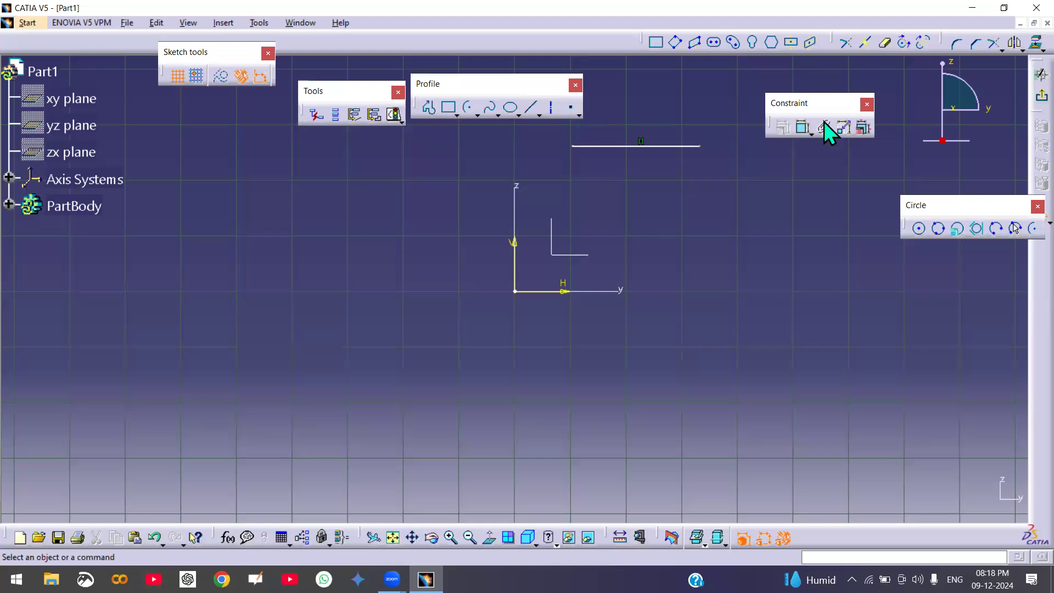
mouse_move(669, 243)
middle_mouse_down()
mouse_move(618, 346)
mouse_move(621, 335)
middle_mouse_up()
left_click(797, 127)
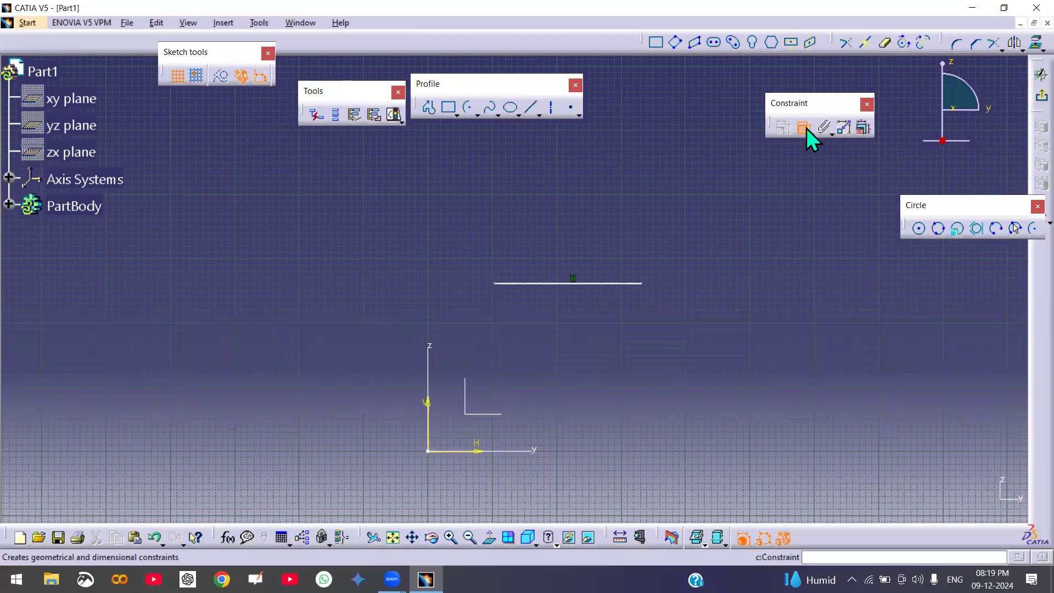
left_click(805, 128)
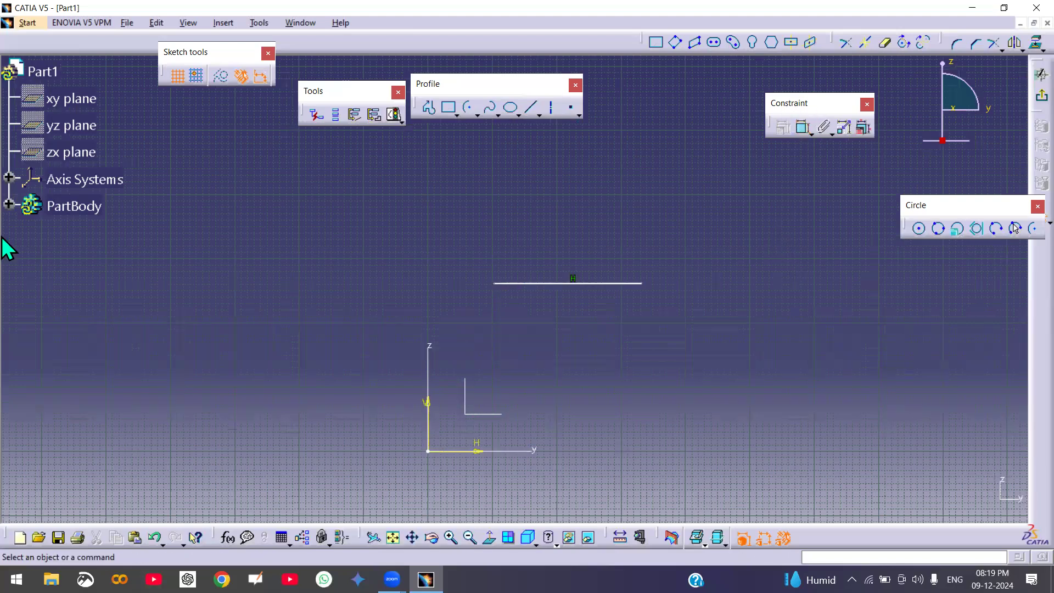
- Add a two-line screen annotation reading "SIZE" and "LOCATION from H and V"
left_click(209, 192)
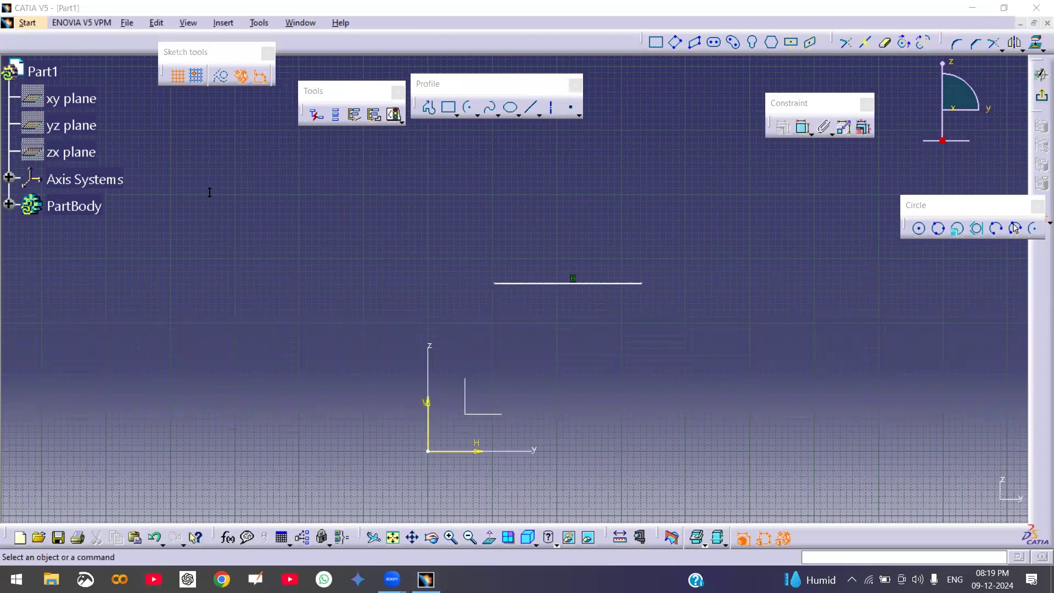
left_click(209, 192)
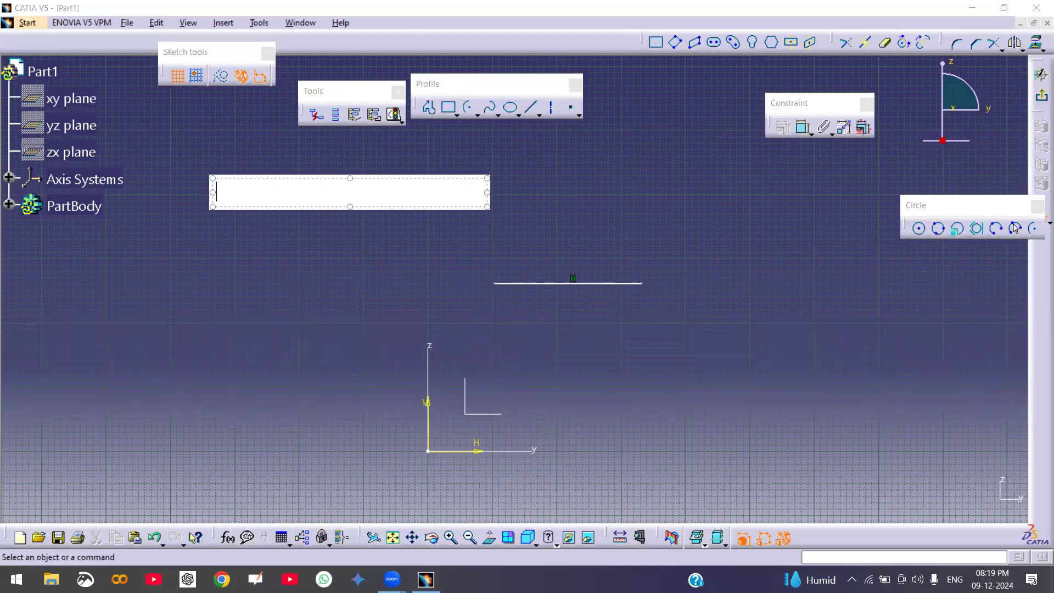
type("SIZE")
key("Return")
type("LOCATION from H")
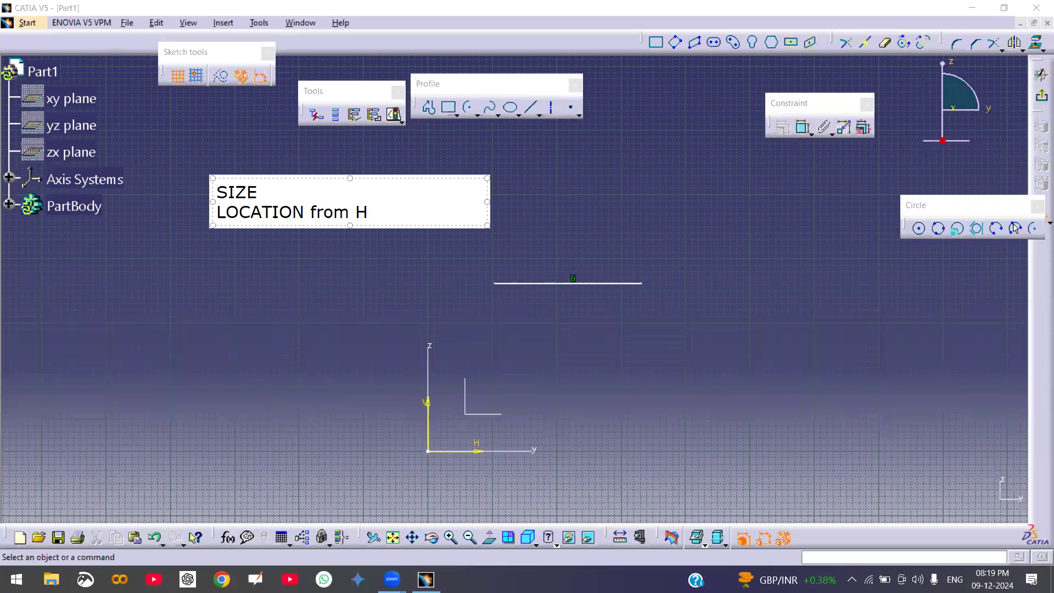
type(" and V")
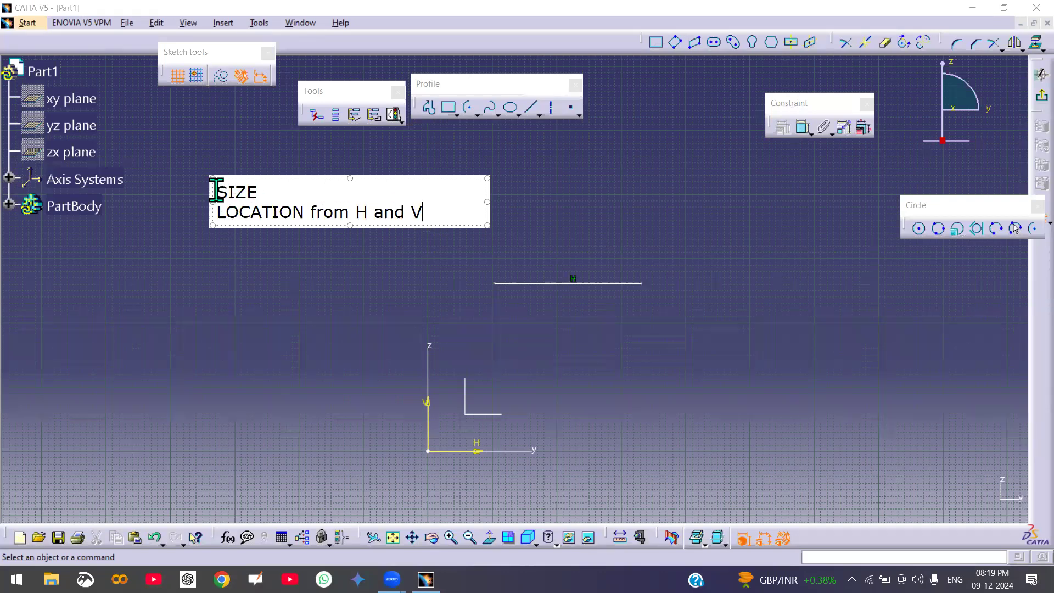
- Colour the annotation text blue and move the note up and left, clear of the sketched line
key("ctrl+a")
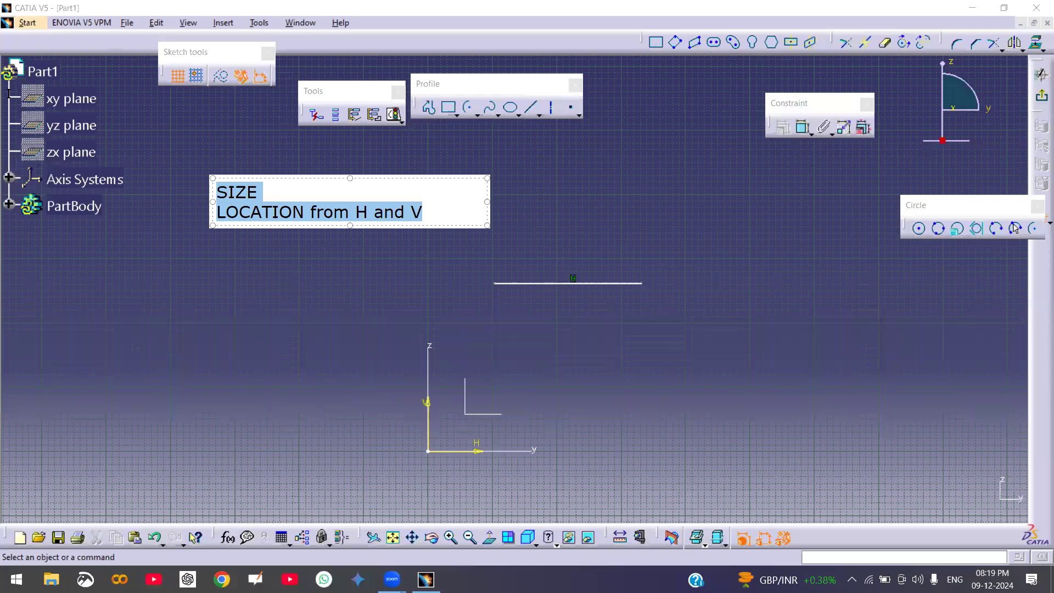
left_click(47, 267)
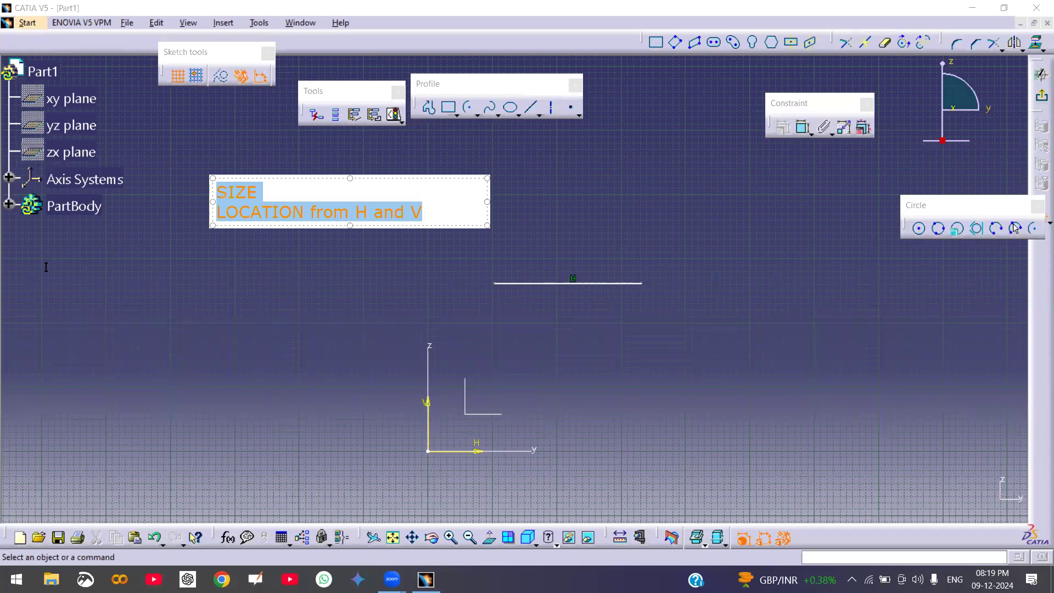
left_click(213, 322)
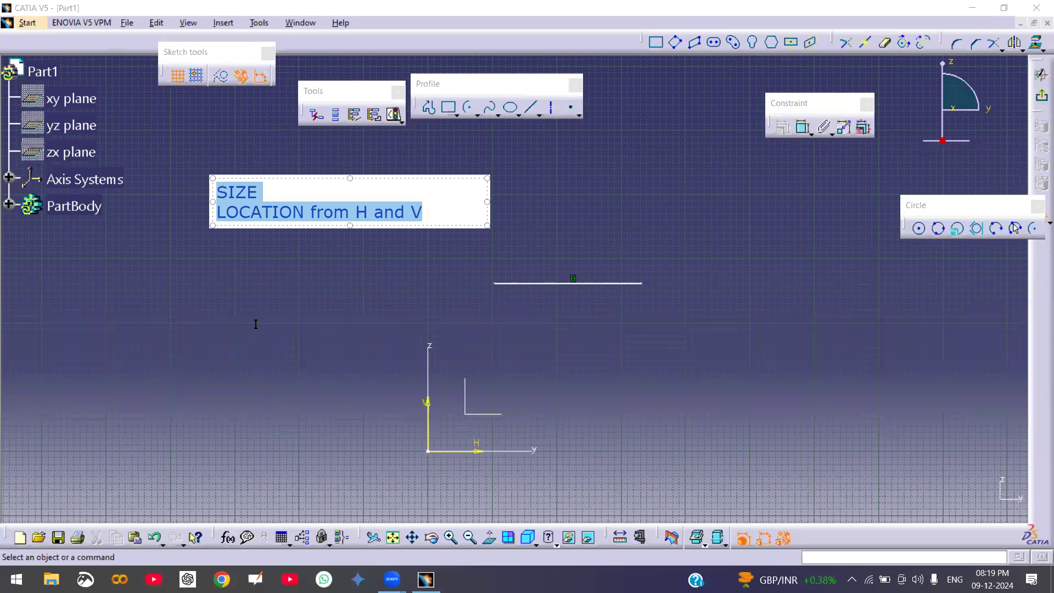
left_click(316, 302)
left_click(437, 216)
left_click(378, 282)
left_click_drag(233, 212, 193, 181)
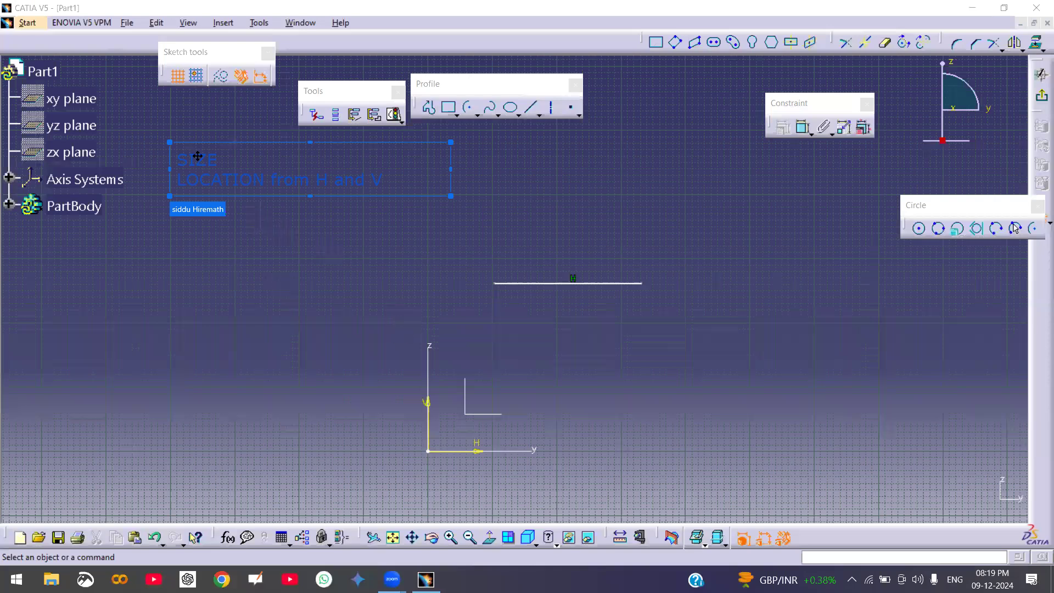
left_click(649, 338)
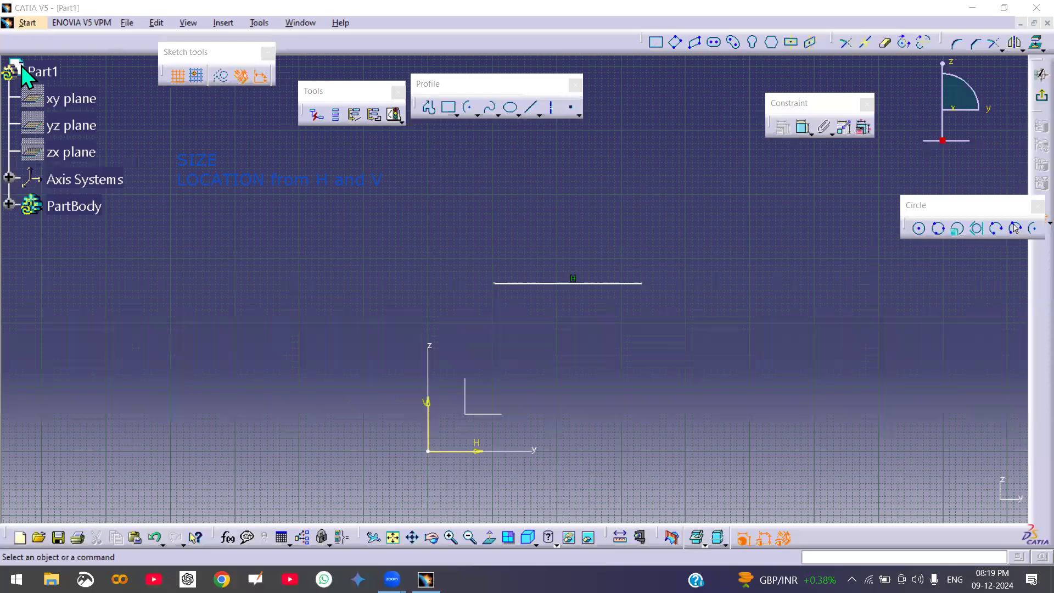
- Dimension the horizontal line's length and place the dimension above the line
left_click(801, 131)
left_click(575, 283)
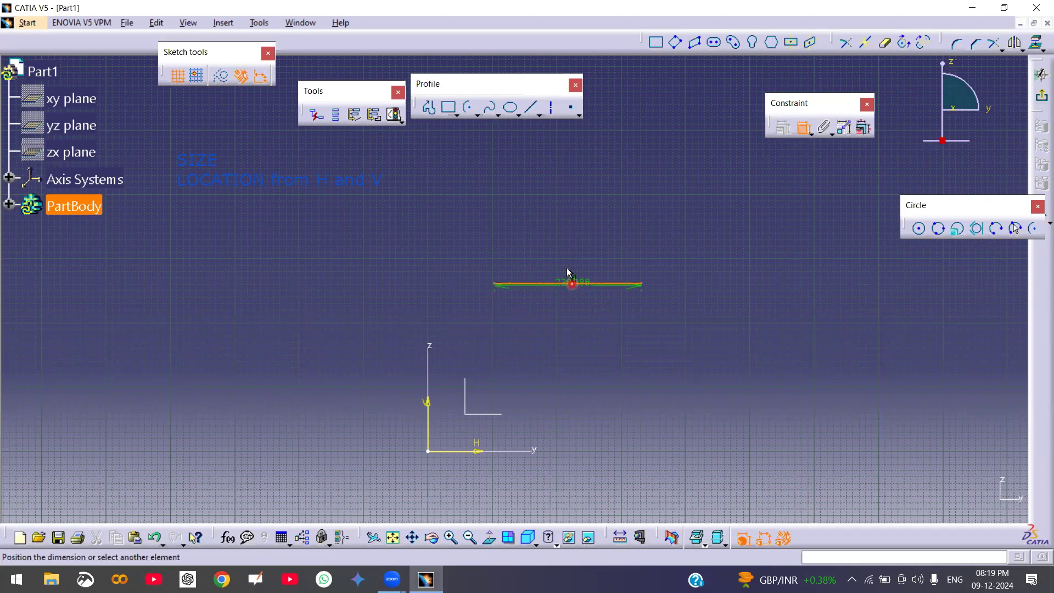
left_click(568, 260)
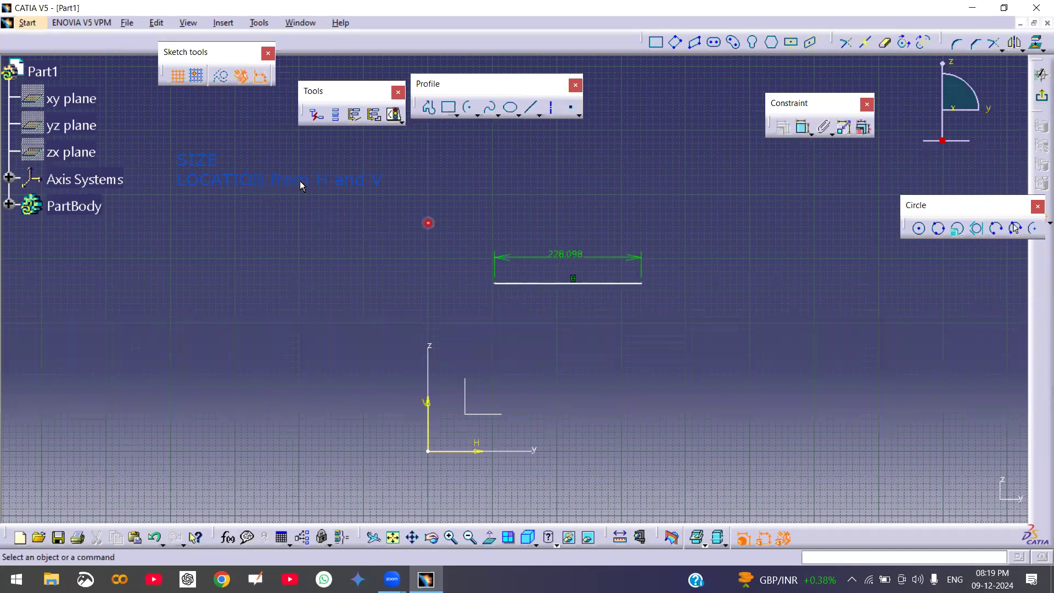
- Dimension the vertical distance from the H axis to the horizontal line, placing it near the line's right end
left_click(482, 456)
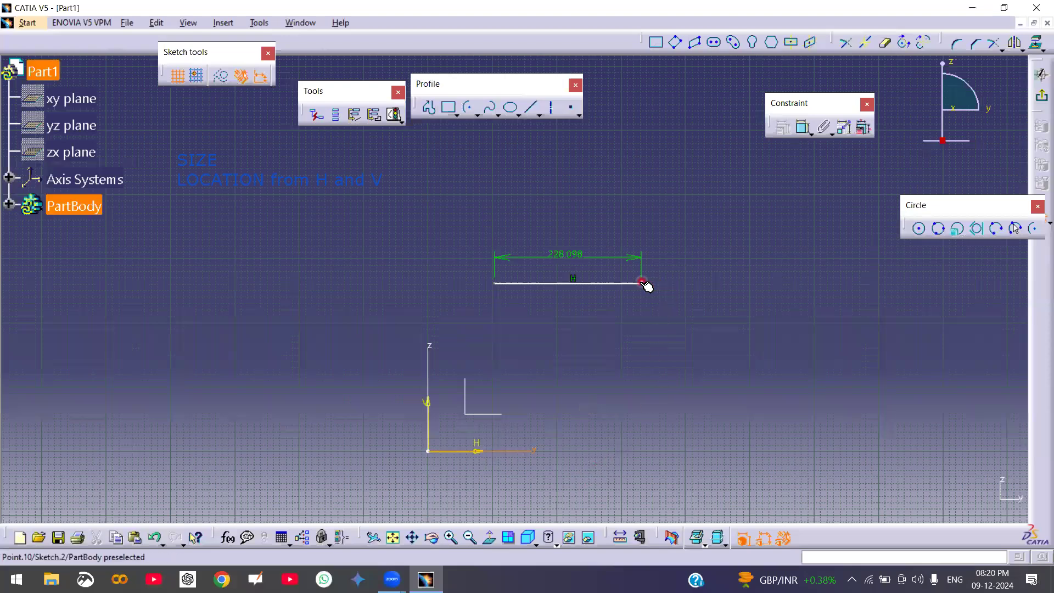
left_click(612, 289)
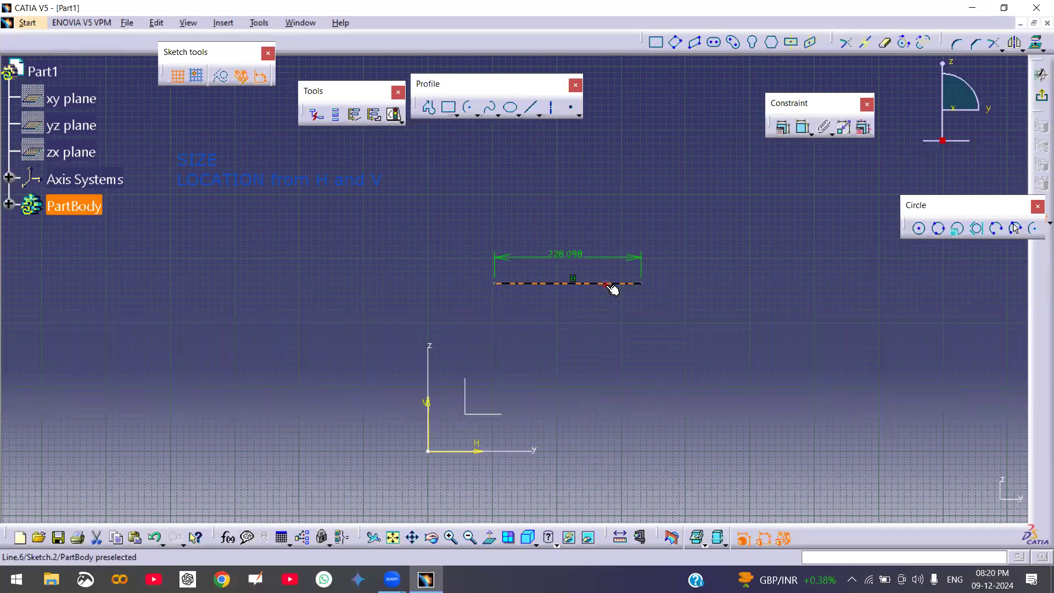
left_click(484, 449)
left_click(805, 127)
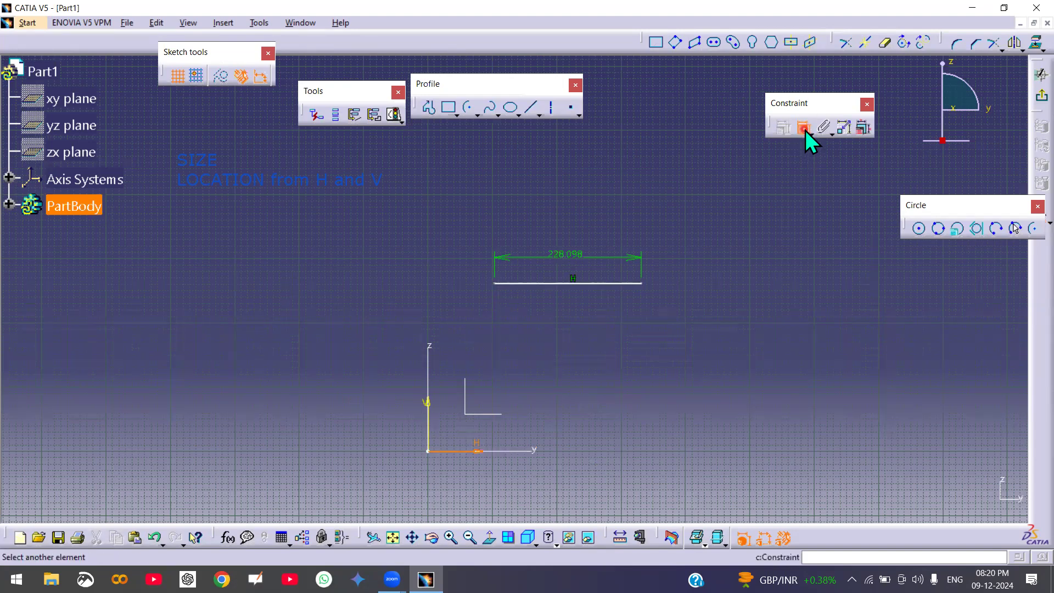
left_click(544, 286)
left_click(634, 364)
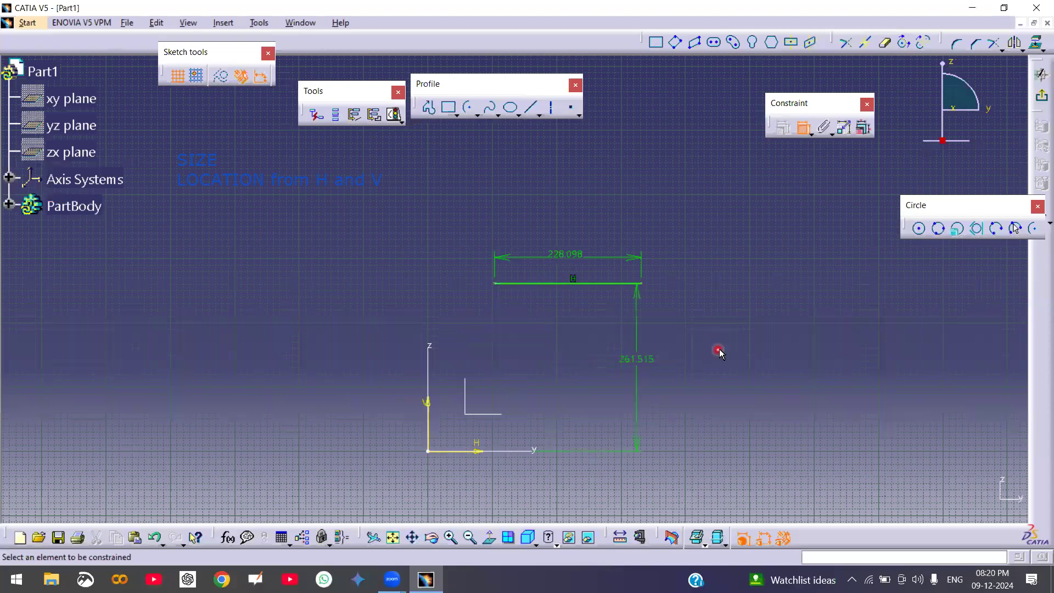
left_click(636, 378)
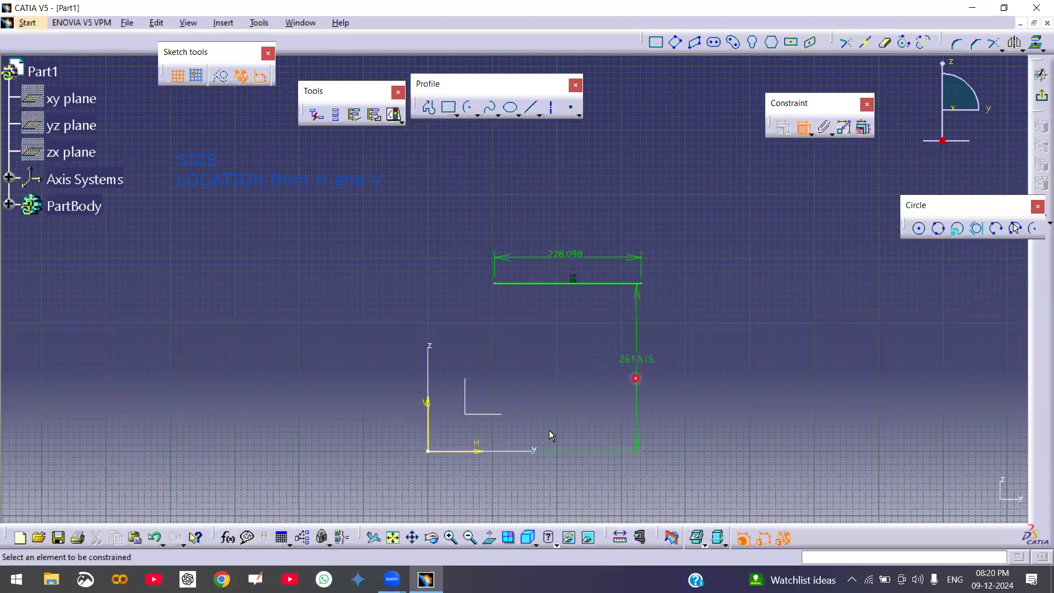
- Dimension the horizontal distance from the V axis to the line's left endpoint, placing it below the line
left_click(430, 421)
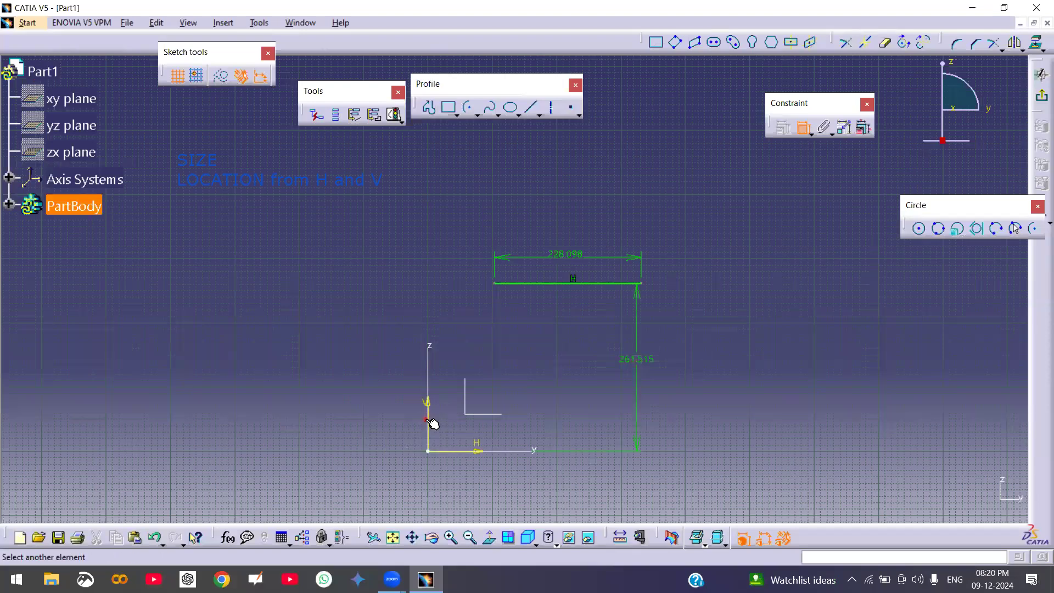
left_click(498, 283)
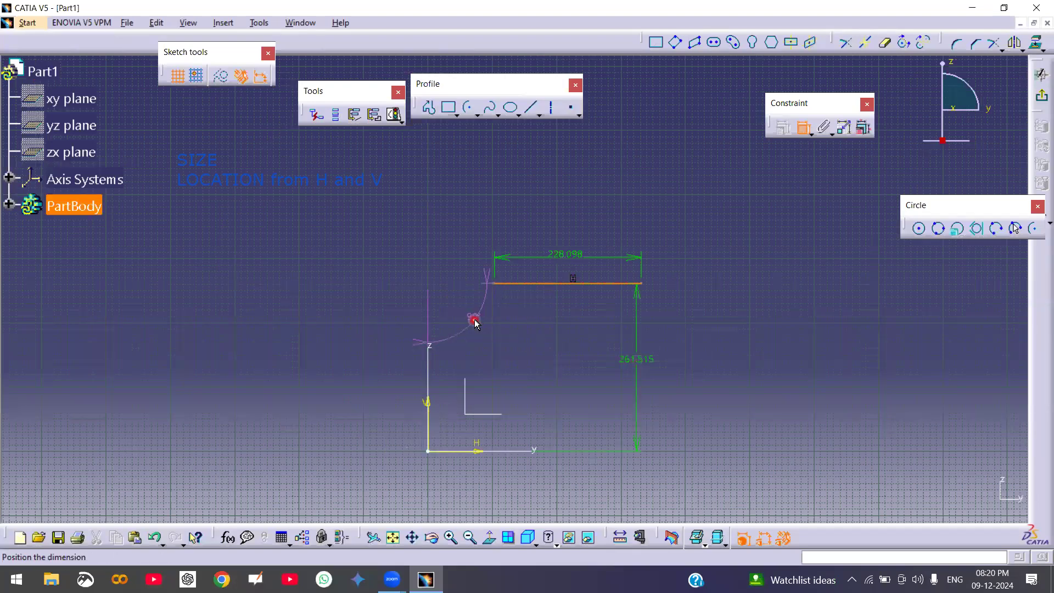
left_click(803, 129)
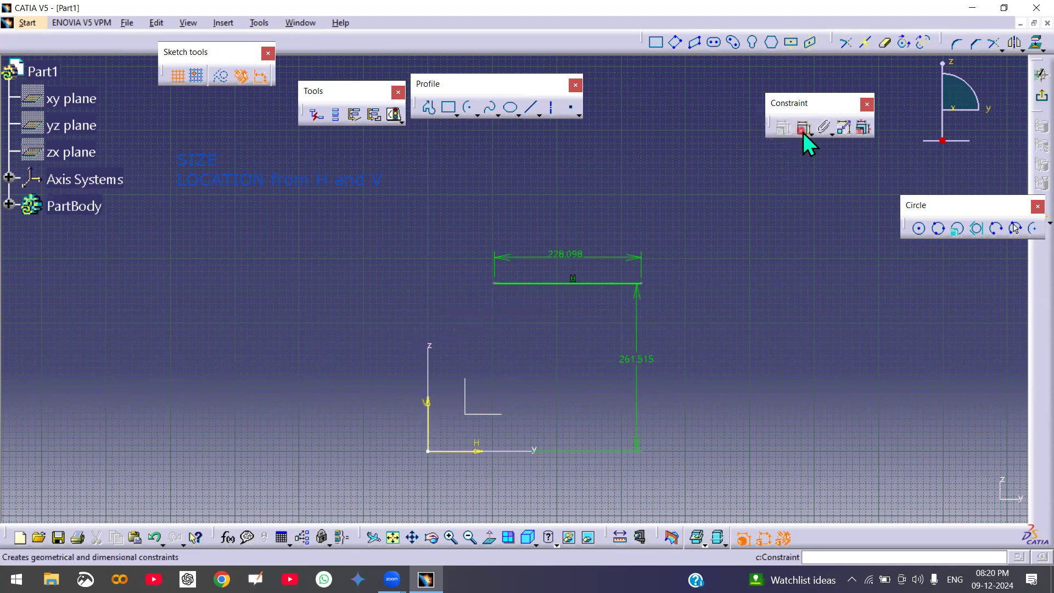
left_click(496, 283)
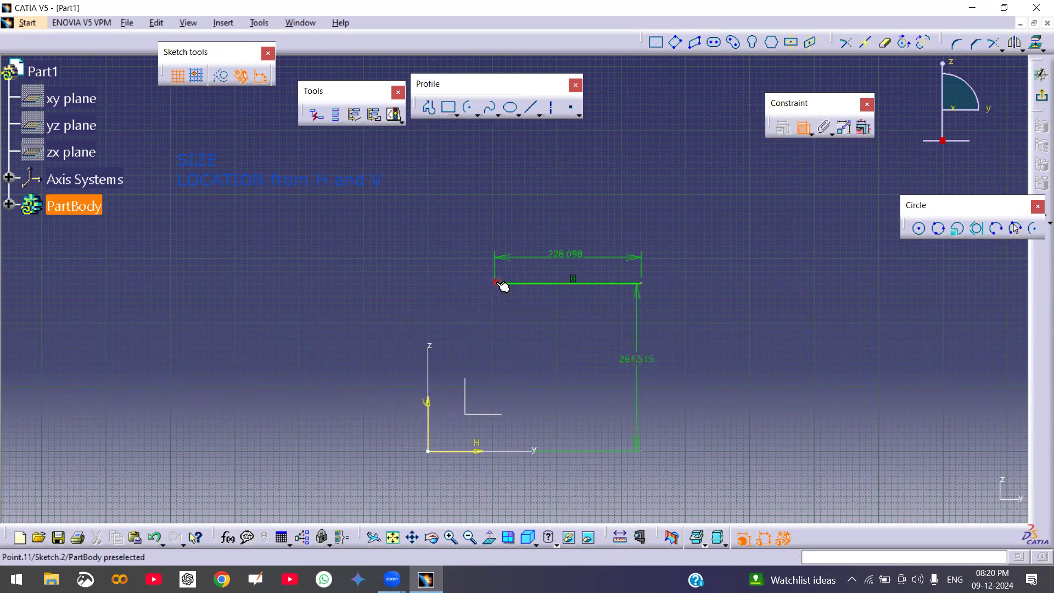
left_click(428, 402)
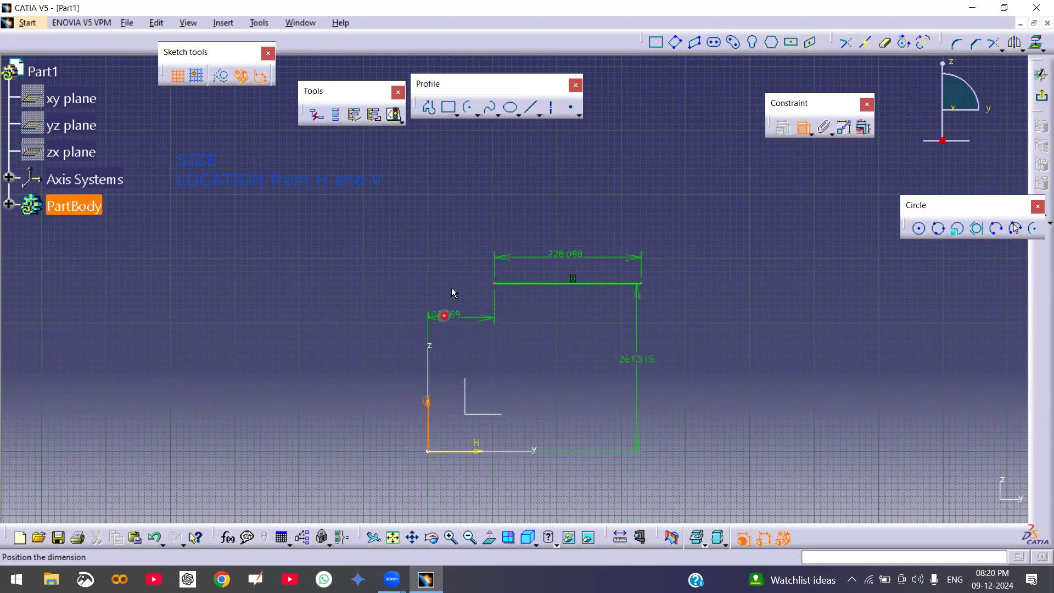
left_click(470, 334)
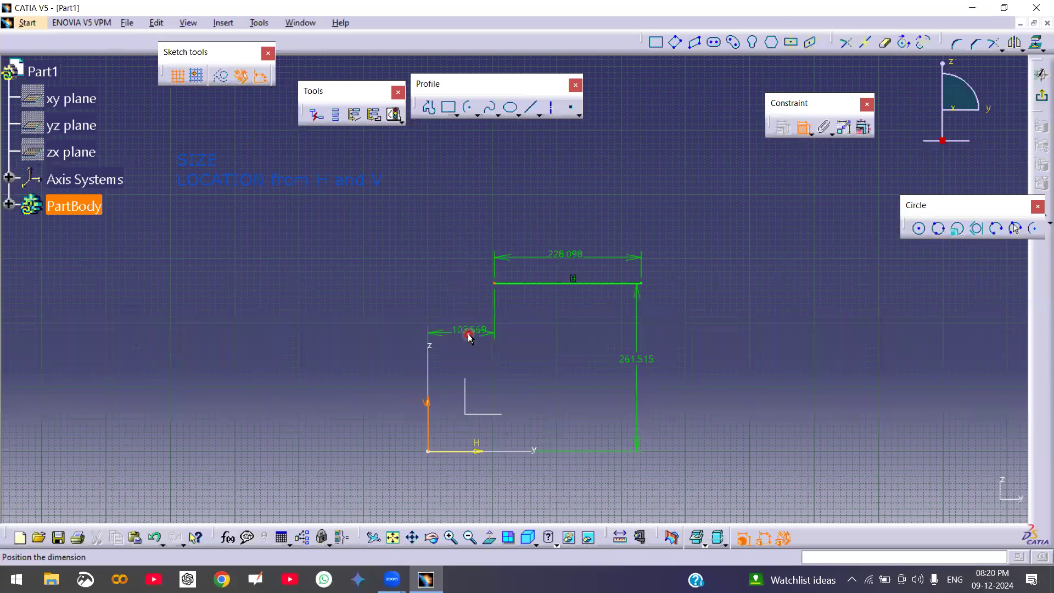
- Check the solving status of the sketch with the horizontal line fully dimensioned, and close the status dialog
scroll(524, 335, "down", 1)
middle_click_drag(523, 335, 538, 384)
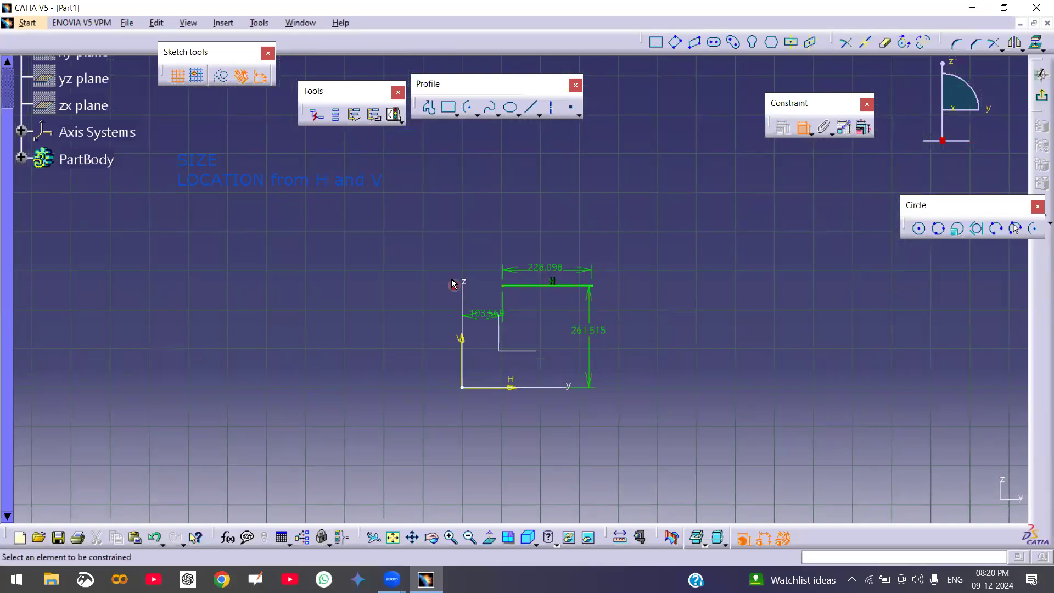
left_click(803, 130)
left_click(394, 115)
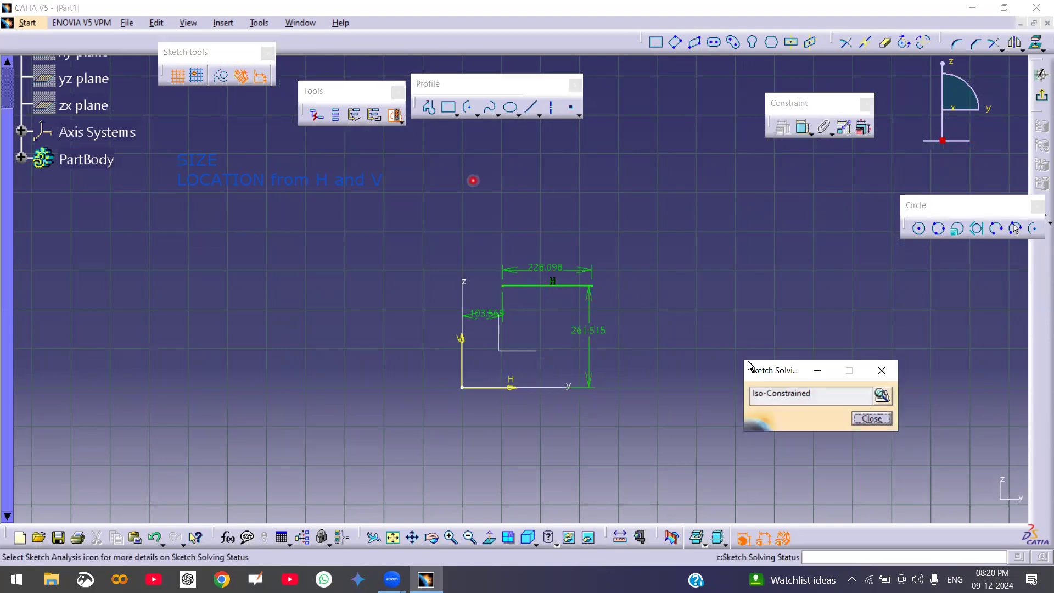
left_click(786, 397)
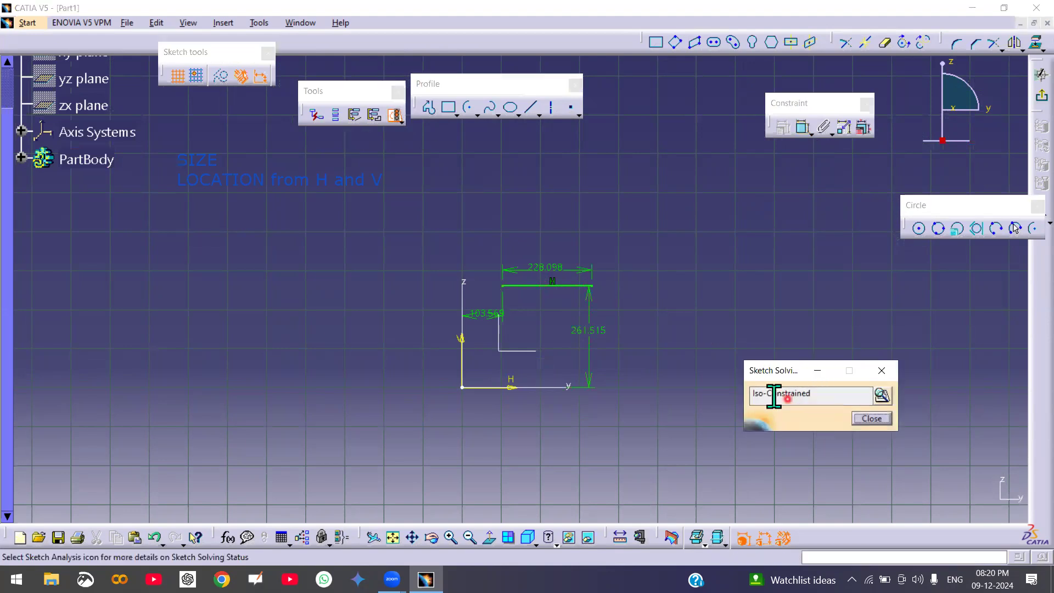
left_click(865, 420)
- Delete the vertical distance dimension between the H axis and the horizontal line, and recheck the sketch's solving status
left_click(589, 330)
right_click(589, 330)
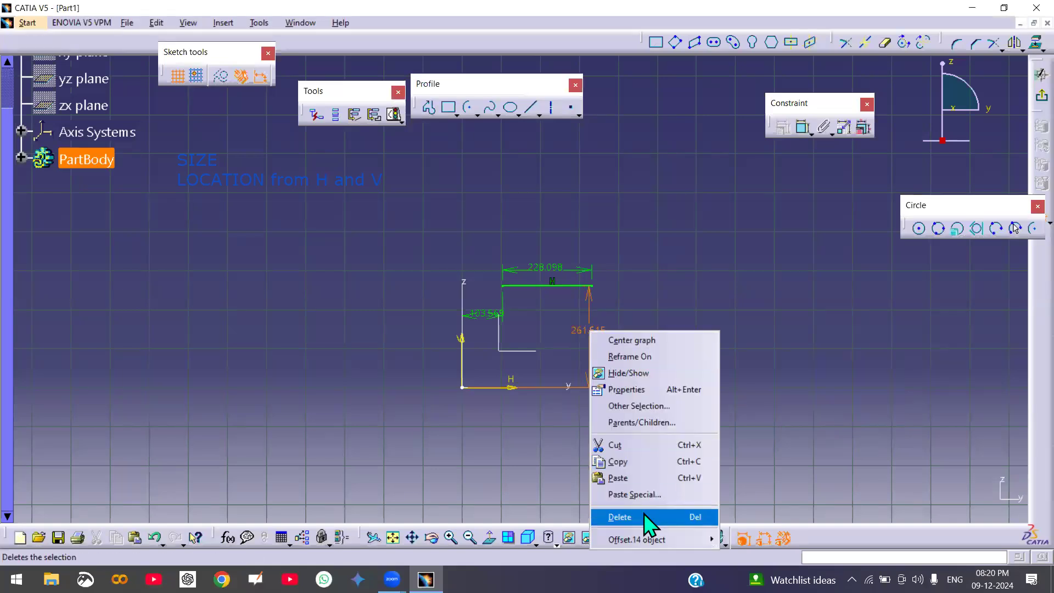
left_click(645, 516)
middle_click_drag(607, 429, 612, 328)
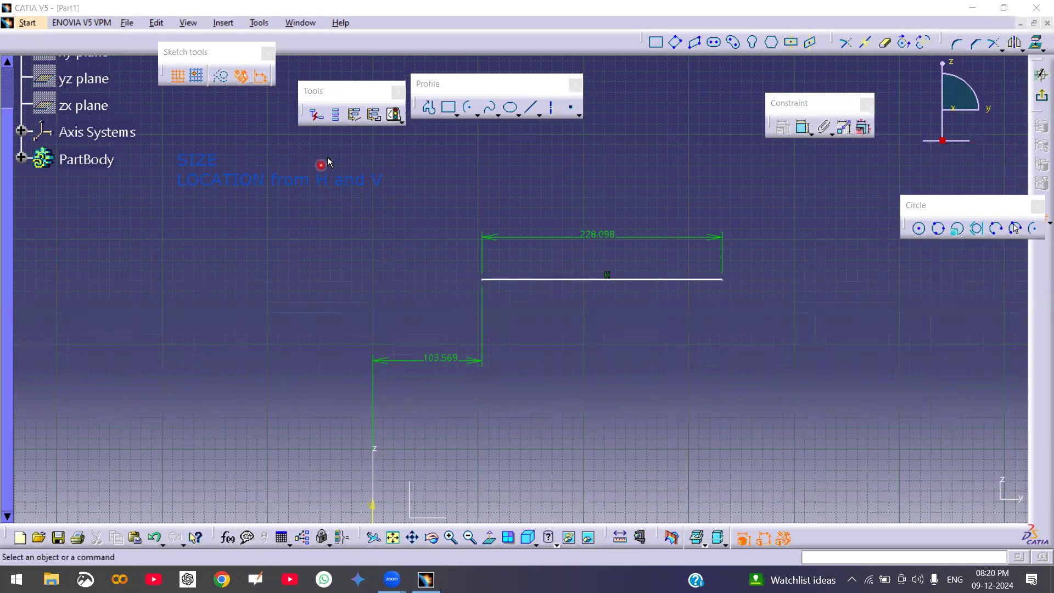
left_click(395, 115)
left_click(390, 117)
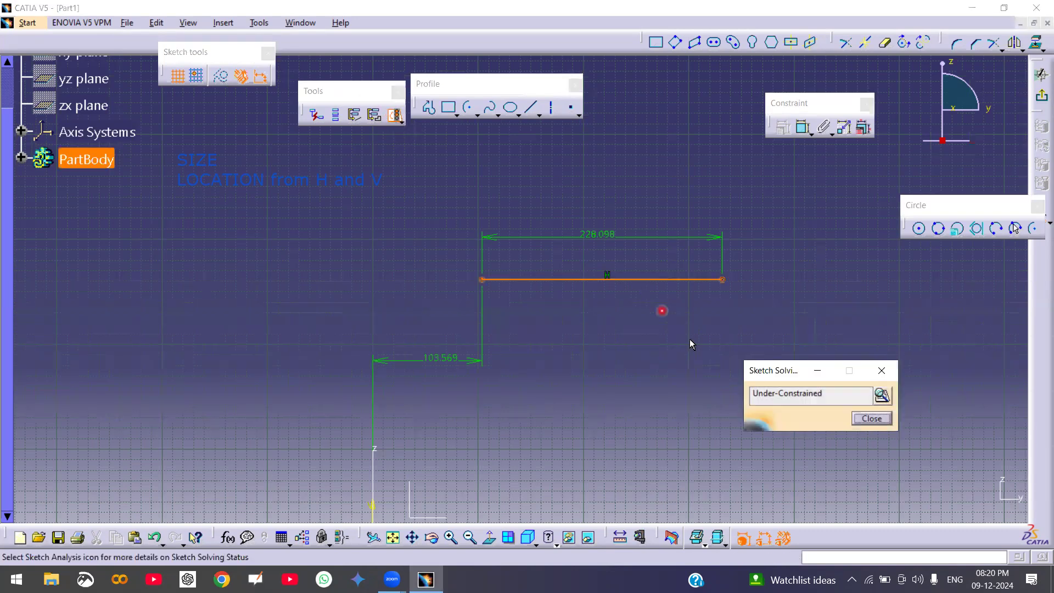
left_click(860, 419)
- Dimension the vertical distance from the horizontal line to the H axis again near the line's right end, and check the solving status
mouse_move(530, 317)
middle_mouse_down()
mouse_move(546, 365)
mouse_move(553, 324)
mouse_move(725, 203)
middle_mouse_up()
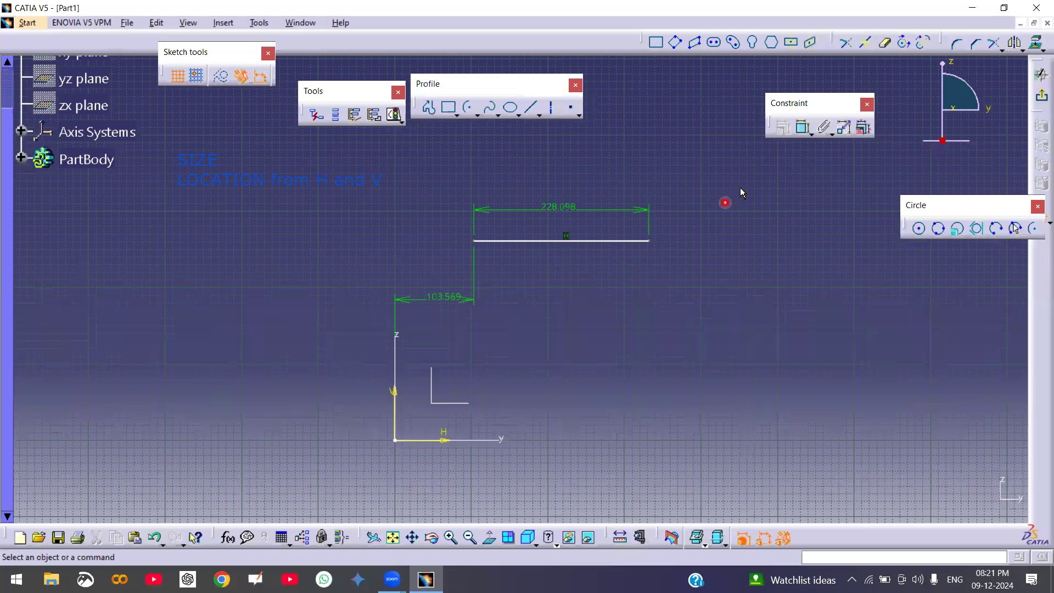
left_click(803, 127)
left_click(588, 241)
left_click(444, 439)
left_click(628, 353)
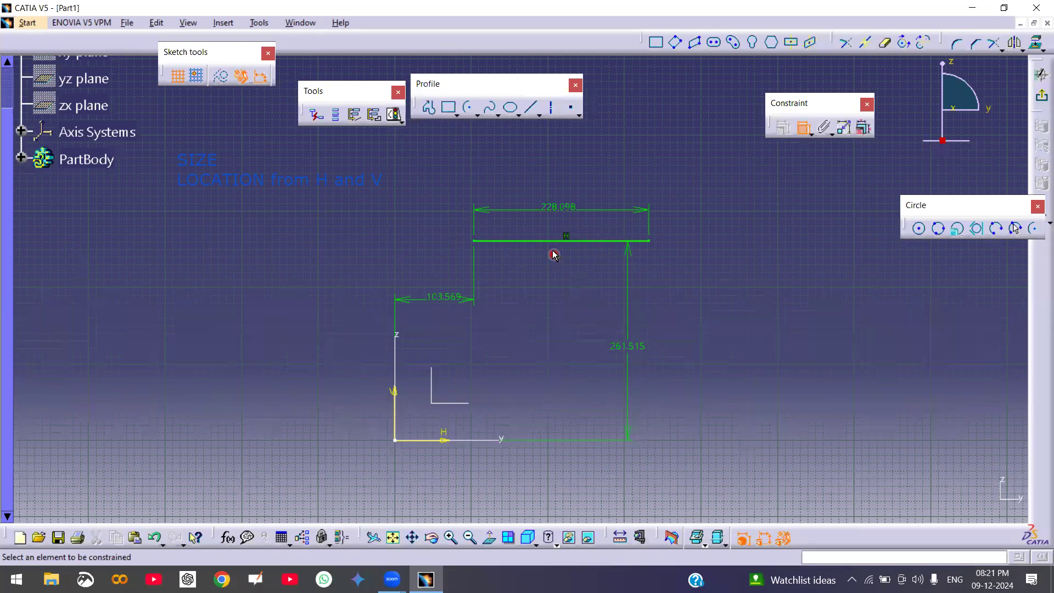
left_click(394, 115)
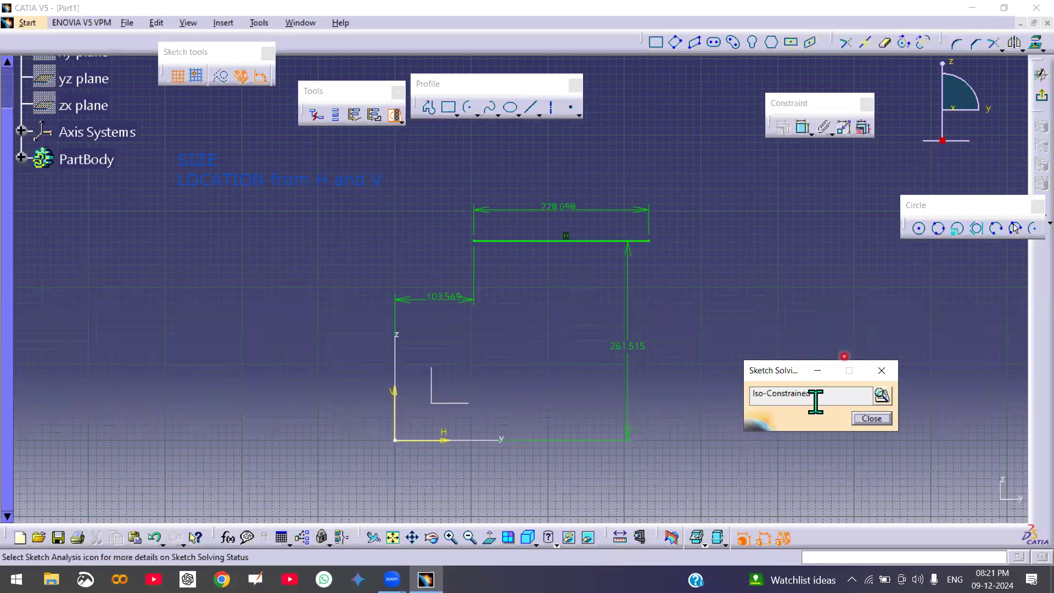
left_click(874, 420)
- Add a duplicate vertical distance dimension between the line and the H axis below the line's midpoint, and check the solving status
left_click(802, 129)
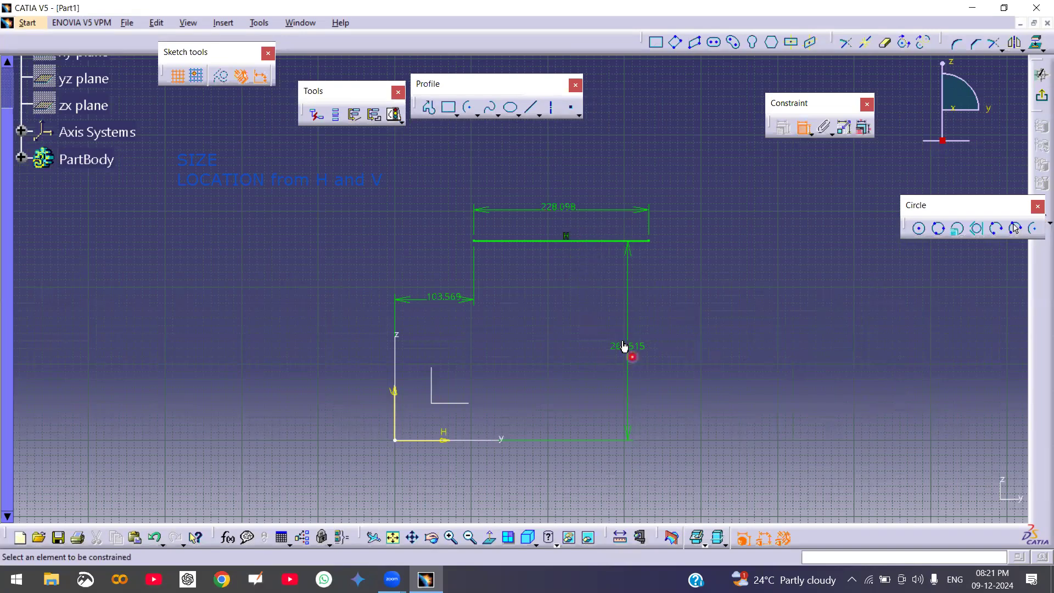
left_click(530, 241)
left_click(446, 439)
left_click(560, 324)
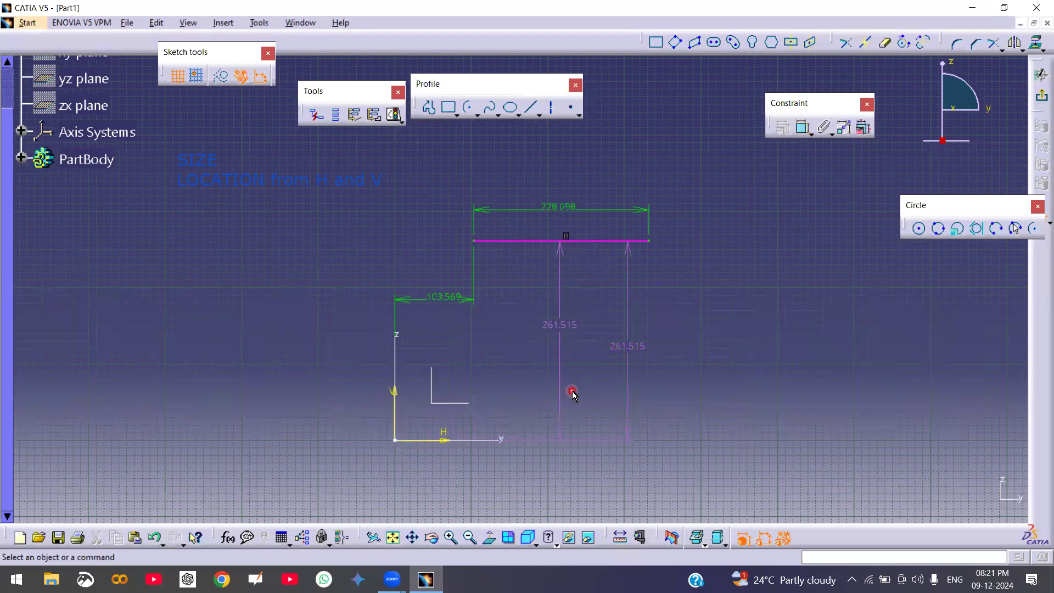
left_click(393, 116)
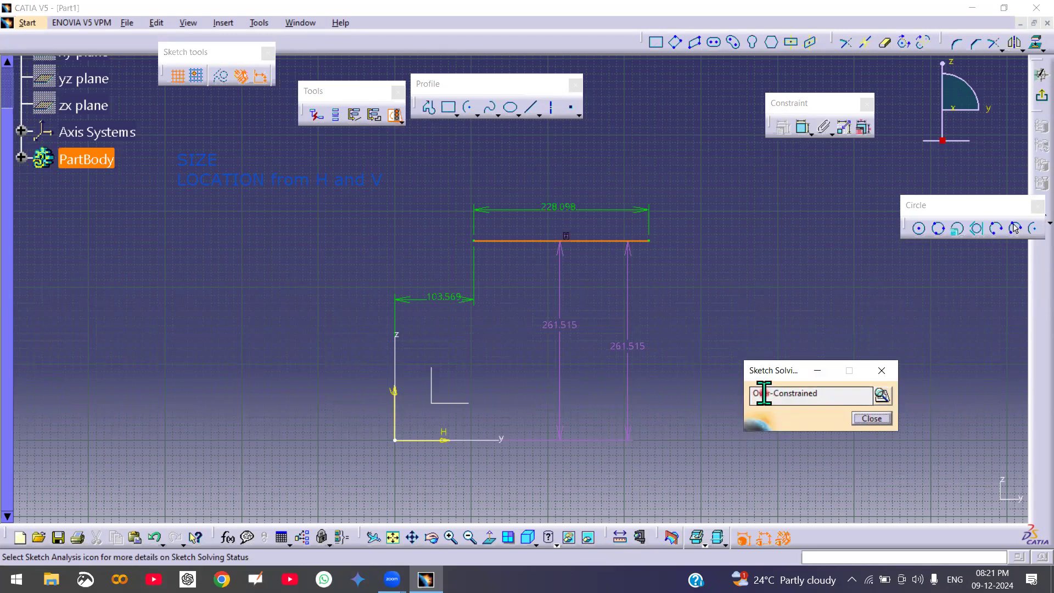
left_click(871, 414)
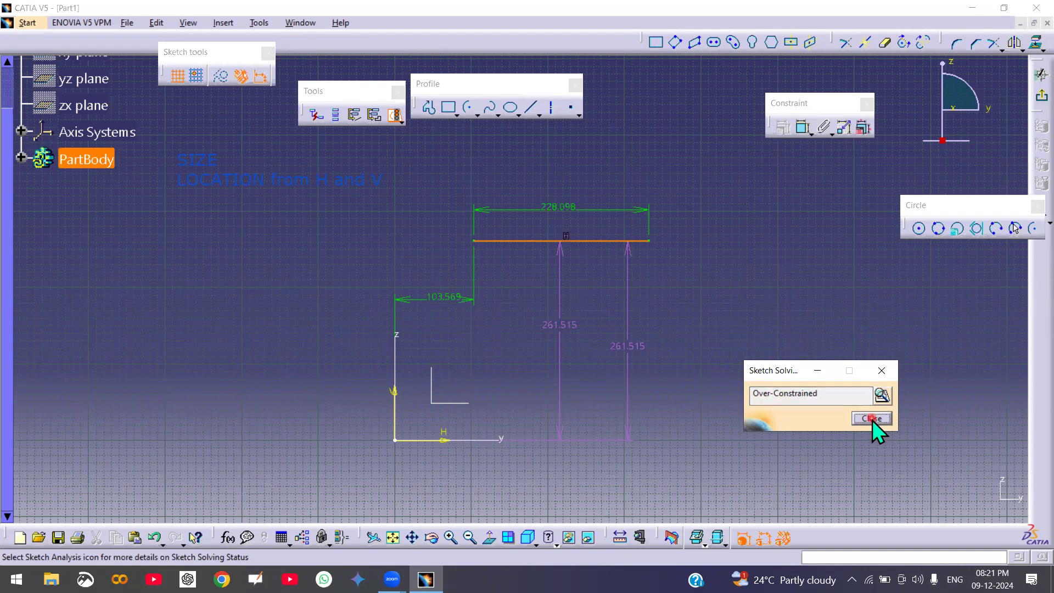
- Delete the duplicate vertical distance dimension below the line's midpoint and check the sketch's solving status again
right_click(568, 326)
left_click(608, 509)
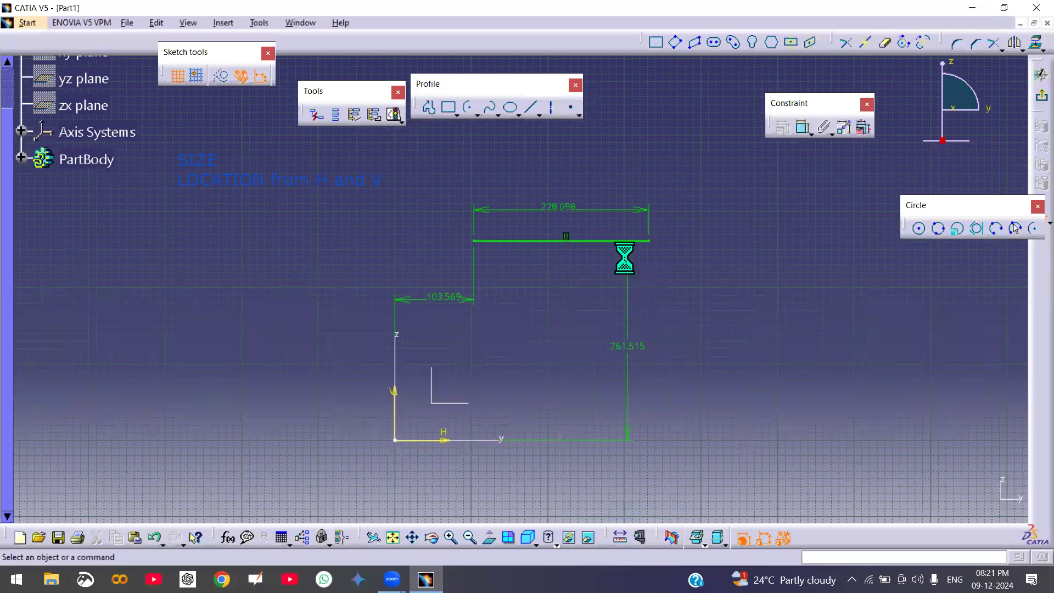
left_click(394, 114)
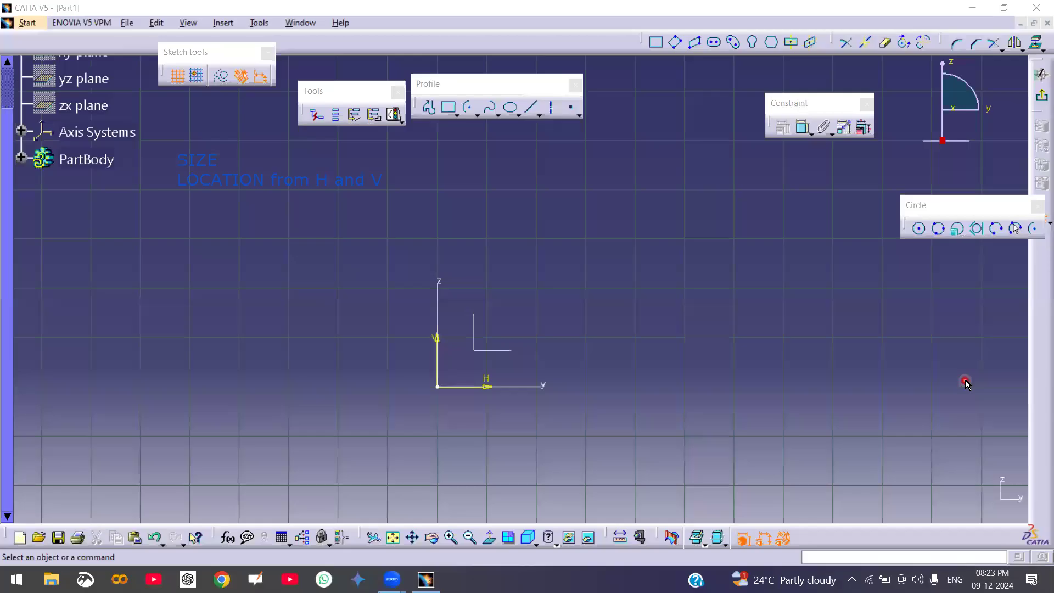
- Sketch a vertical line about 238 mm long above the H axis, at about H = -318 mm
left_click(532, 108)
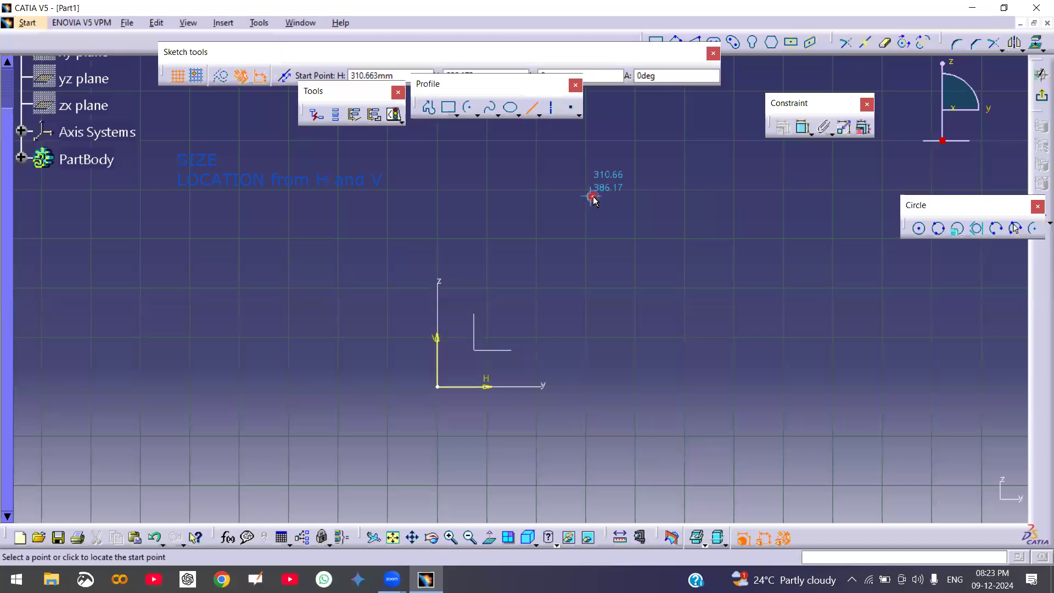
middle_click_drag(446, 282, 582, 255)
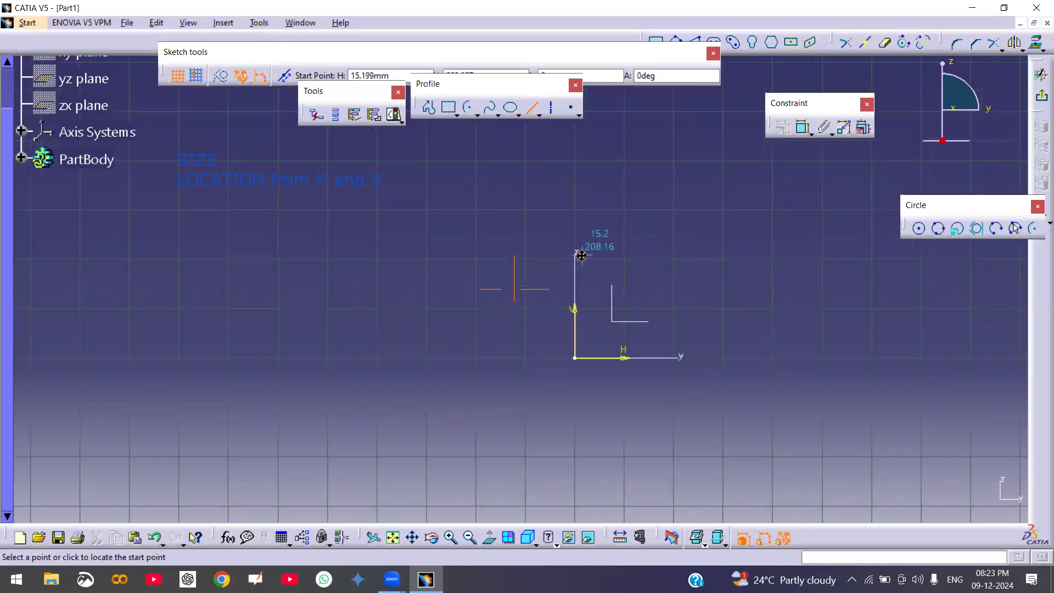
left_click(417, 159)
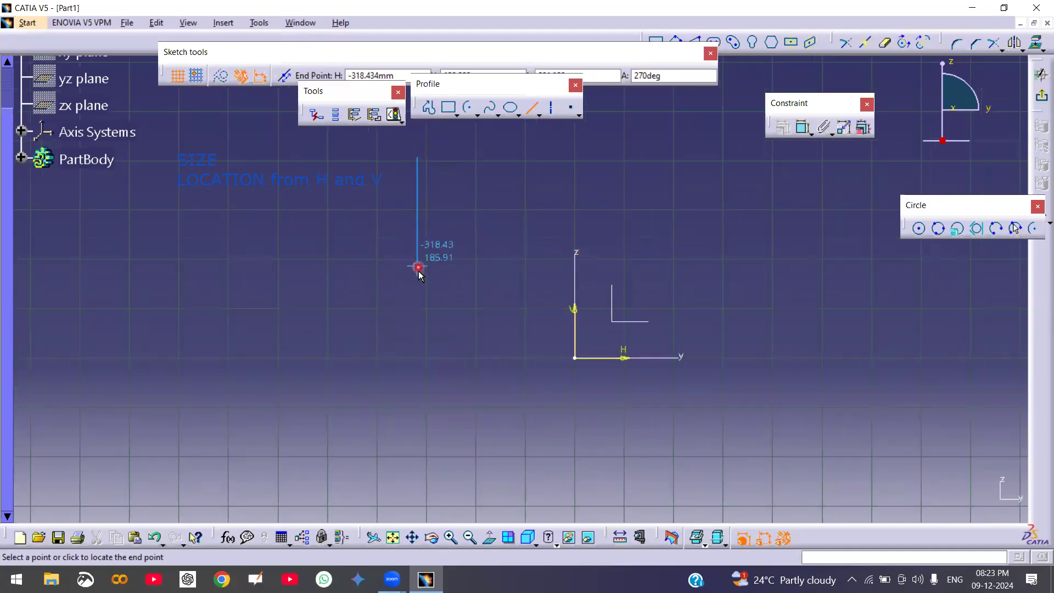
left_click(418, 274)
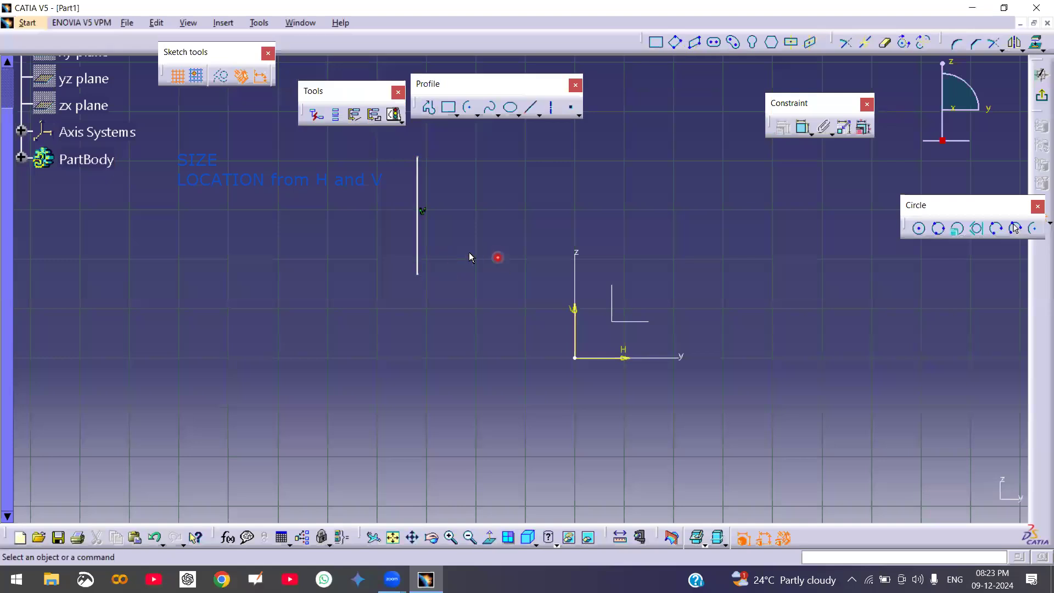
- Examine the vertical constraint symbol at the middle of the new line and circle it with temporary annotation marks
middle_click_drag(455, 311, 471, 280)
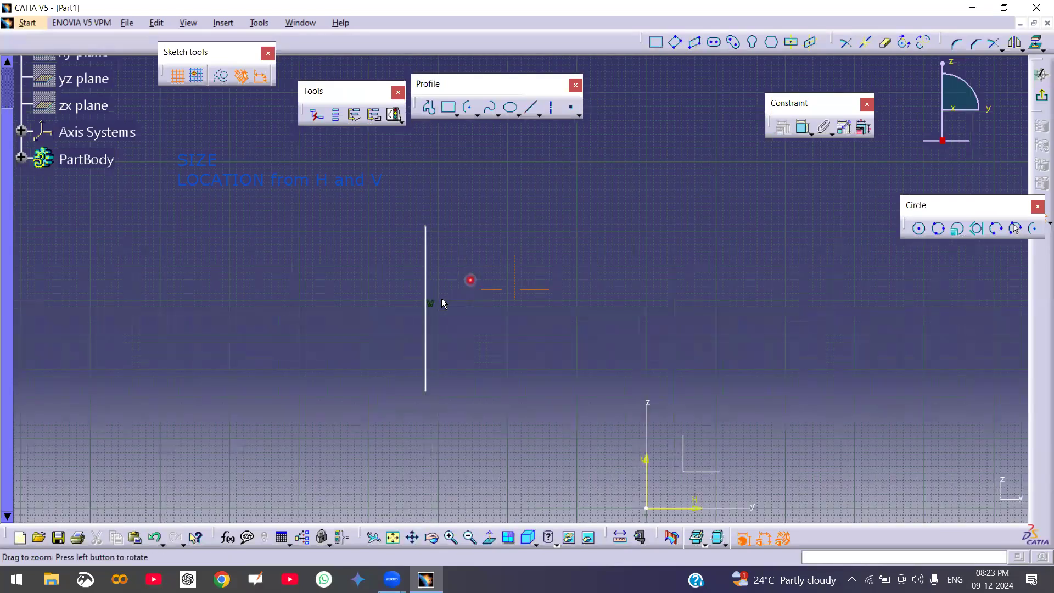
middle_click_drag(427, 309, 431, 251)
mouse_move(375, 337)
middle_mouse_down()
mouse_move(465, 313)
mouse_move(593, 307)
middle_mouse_up()
middle_click_drag(594, 307, 622, 204)
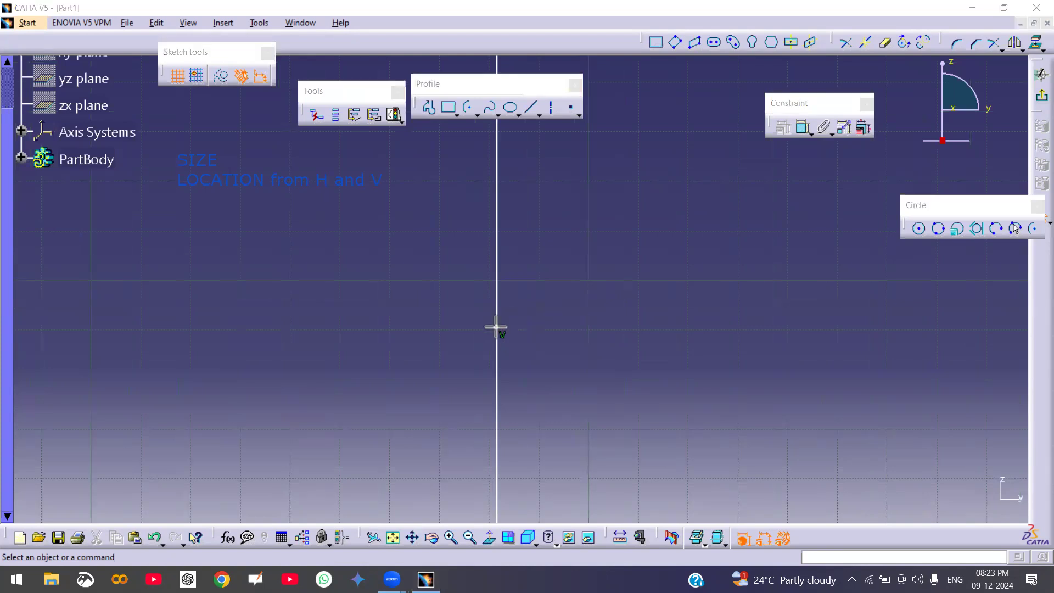
left_click_drag(494, 323, 496, 325)
left_click_drag(494, 328, 494, 321)
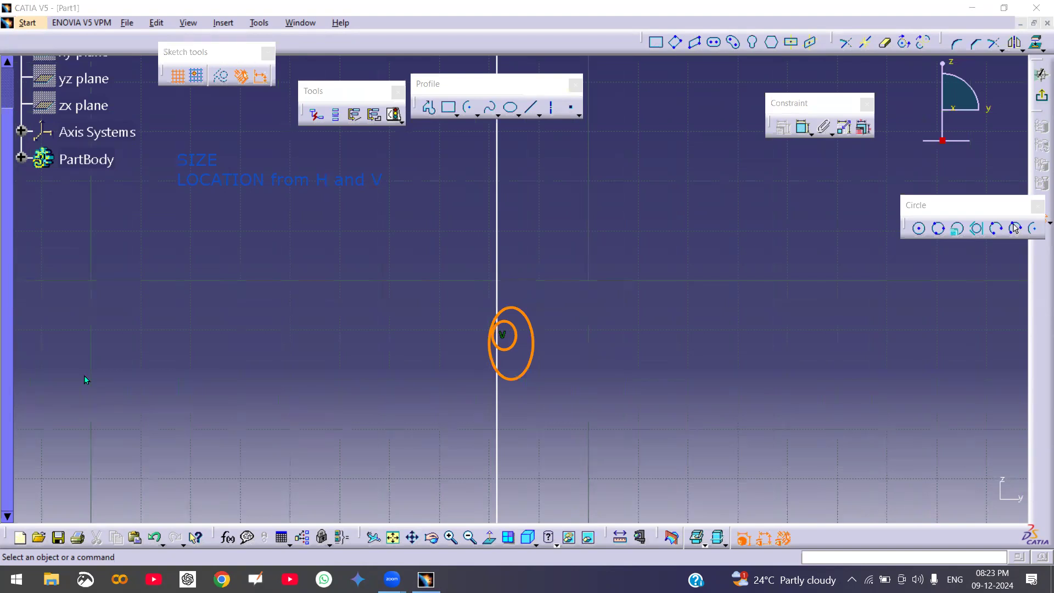
middle_click_drag(485, 445, 486, 460)
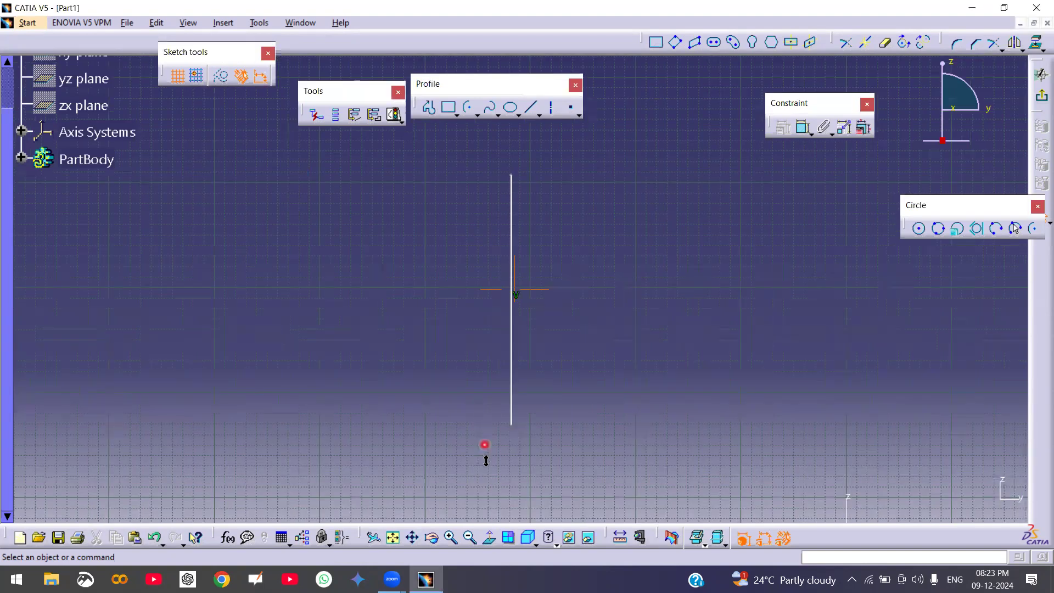
- Check the sketch's solving status for the undimensioned vertical line and close the status dialog
middle_click_drag(605, 331, 605, 332)
left_click(394, 116)
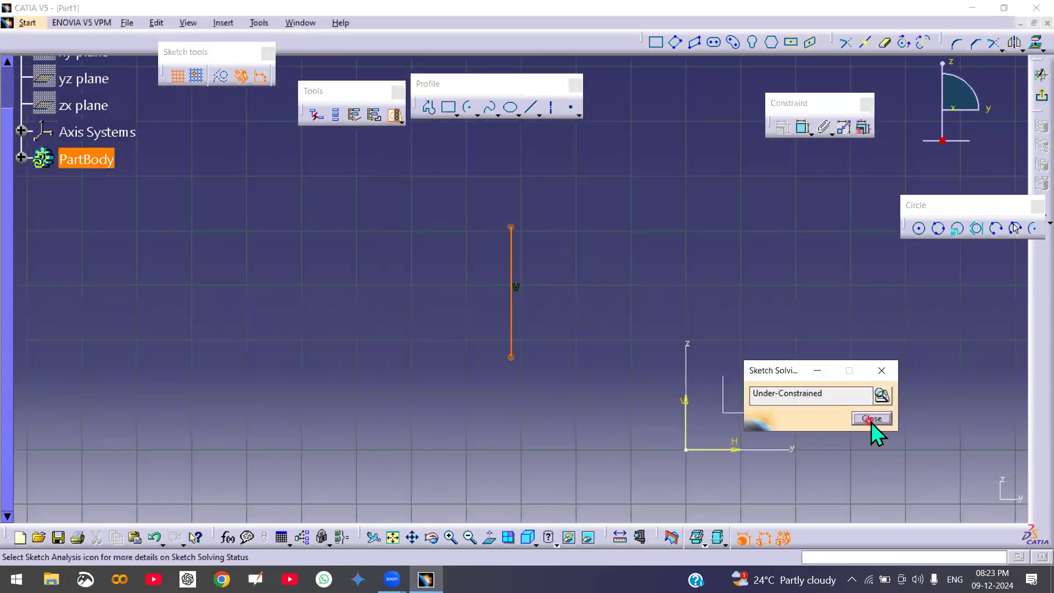
left_click(872, 419)
left_click(216, 203)
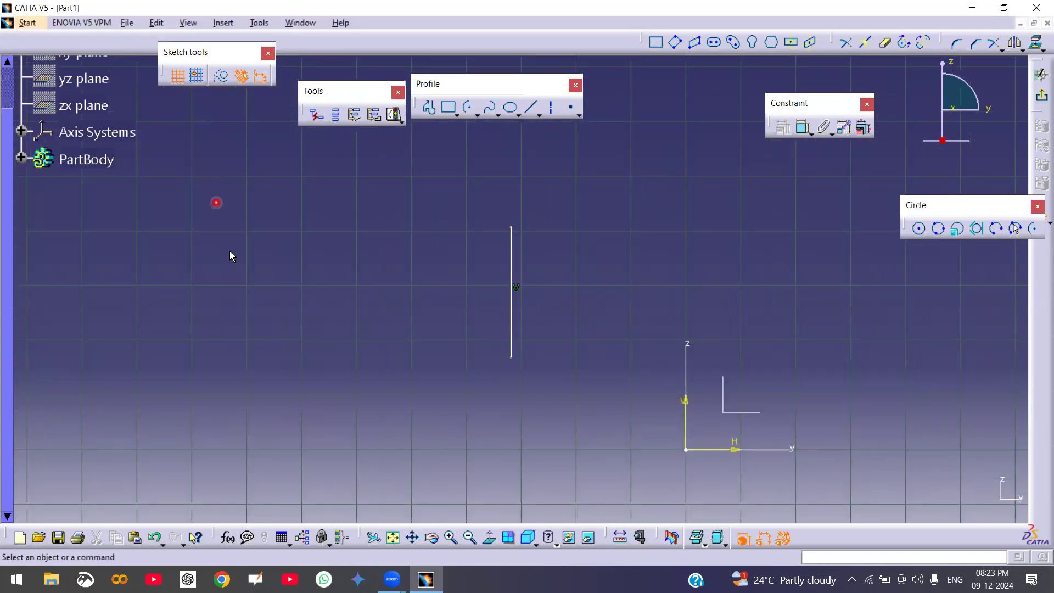
- Add a two-line annotation note reading "SIZE" and "LOCATION" to the left of the vertical line
left_click(804, 127)
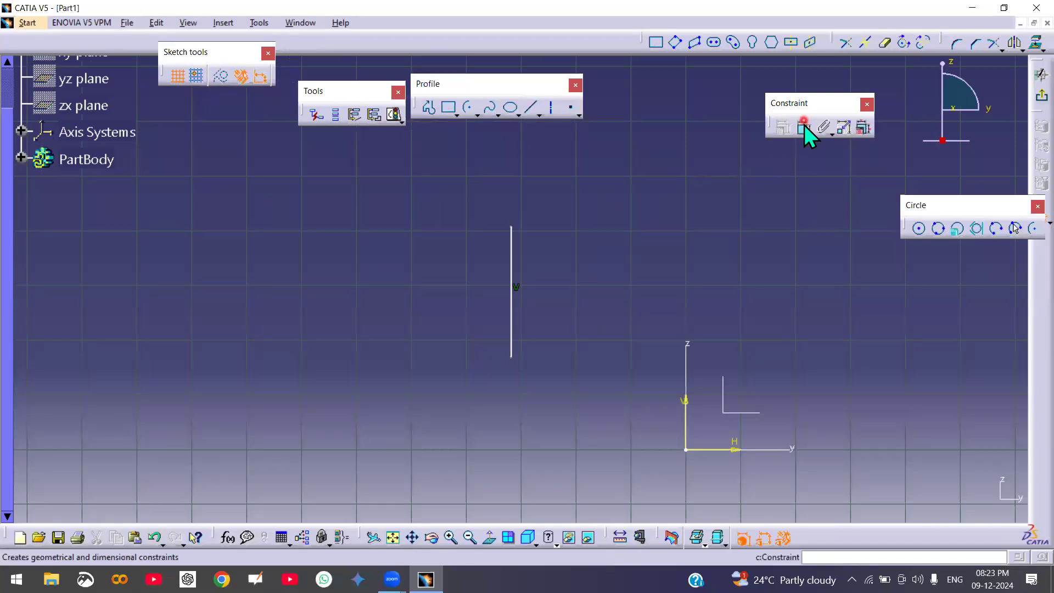
left_click(25, 213)
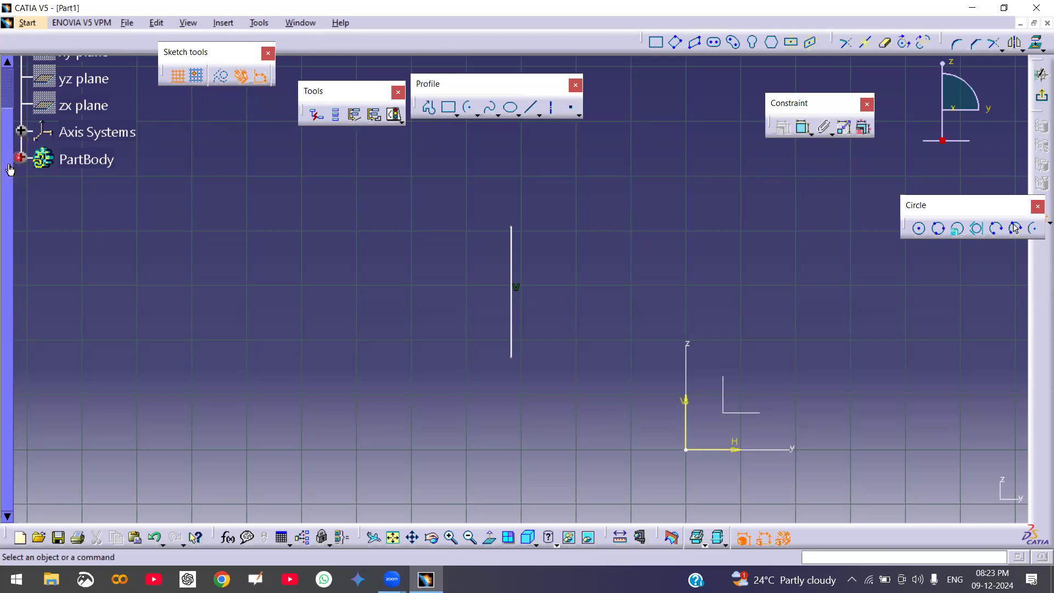
left_click(247, 281)
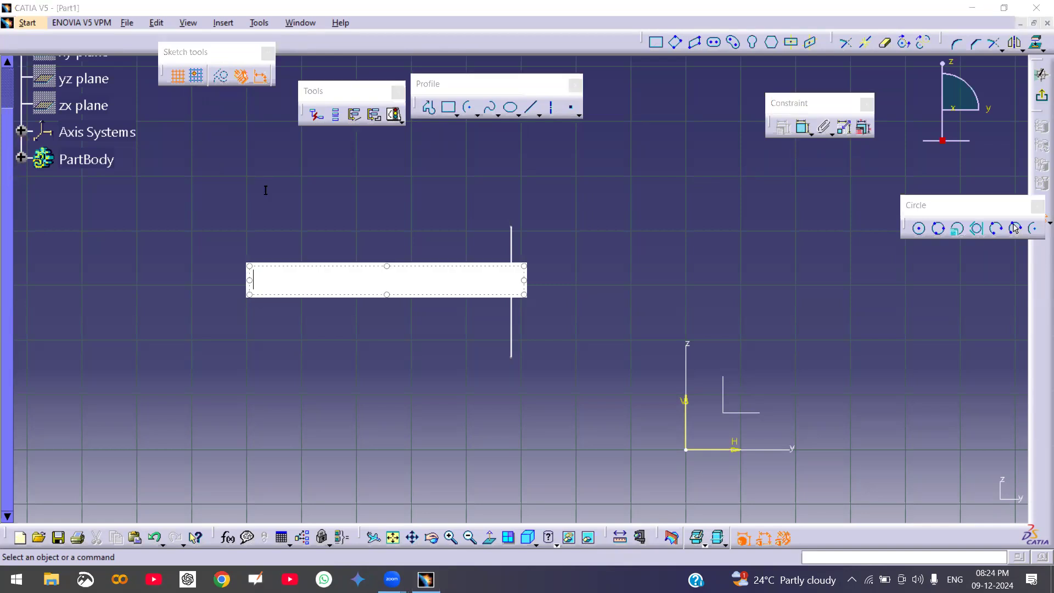
type("SIX")
type("Z")
type("E")
key("Return")
type("LO")
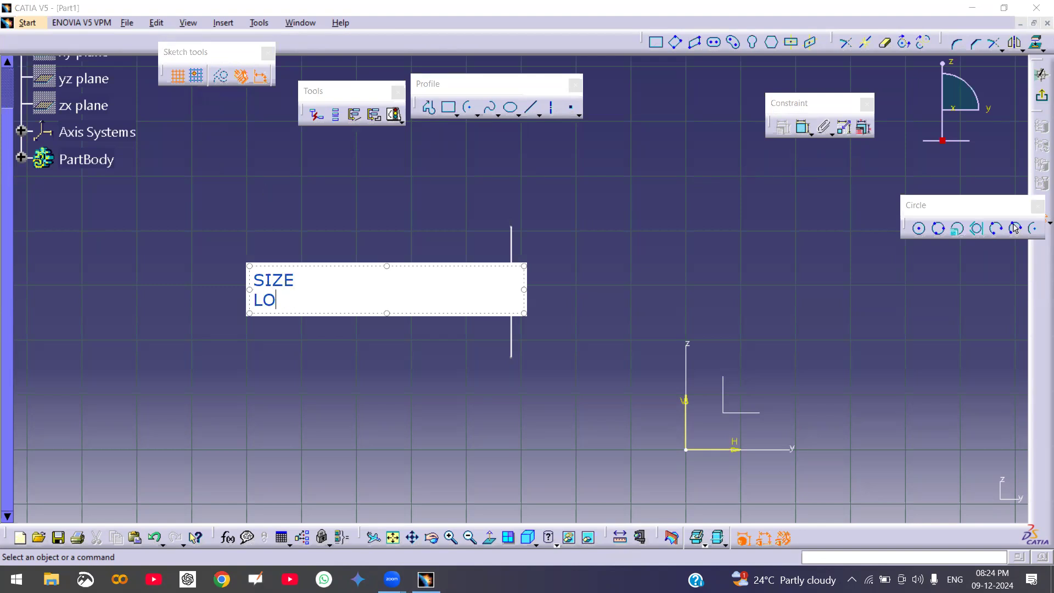
type("CATION")
key("ctrl+a")
key("shift+Left")
key("shift+Left")
key("shift+Left")
key("shift+Left")
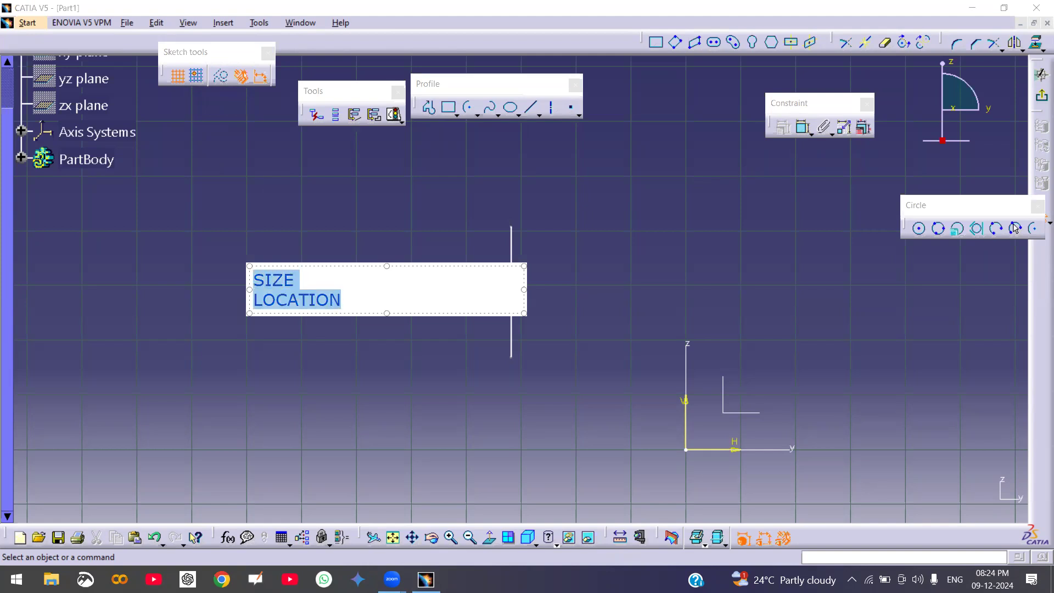
left_click(700, 268)
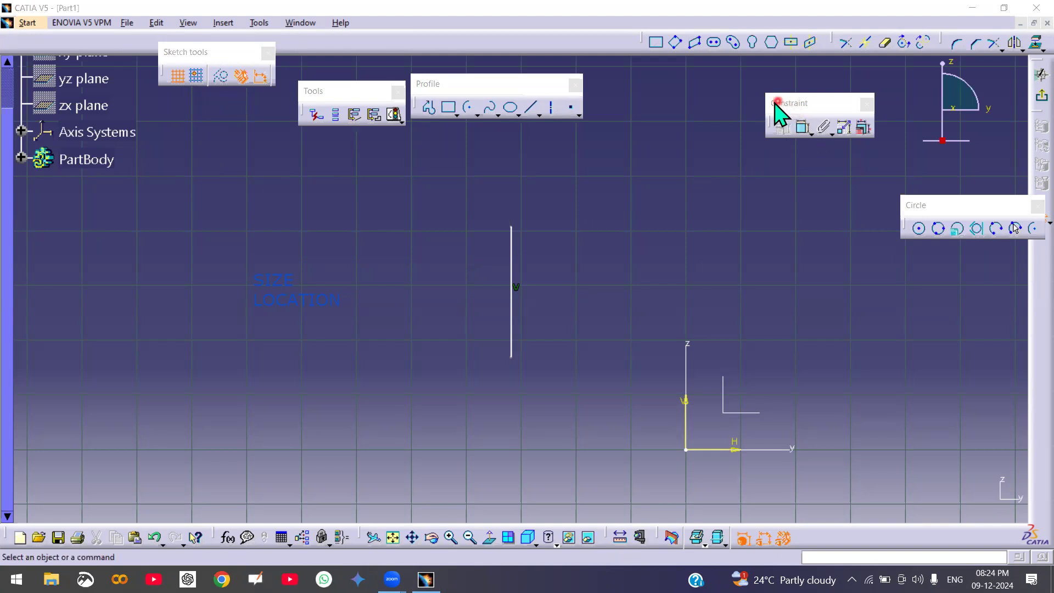
- Dimension the vertical line's length and place the dimension to the left of the line
left_click(804, 127)
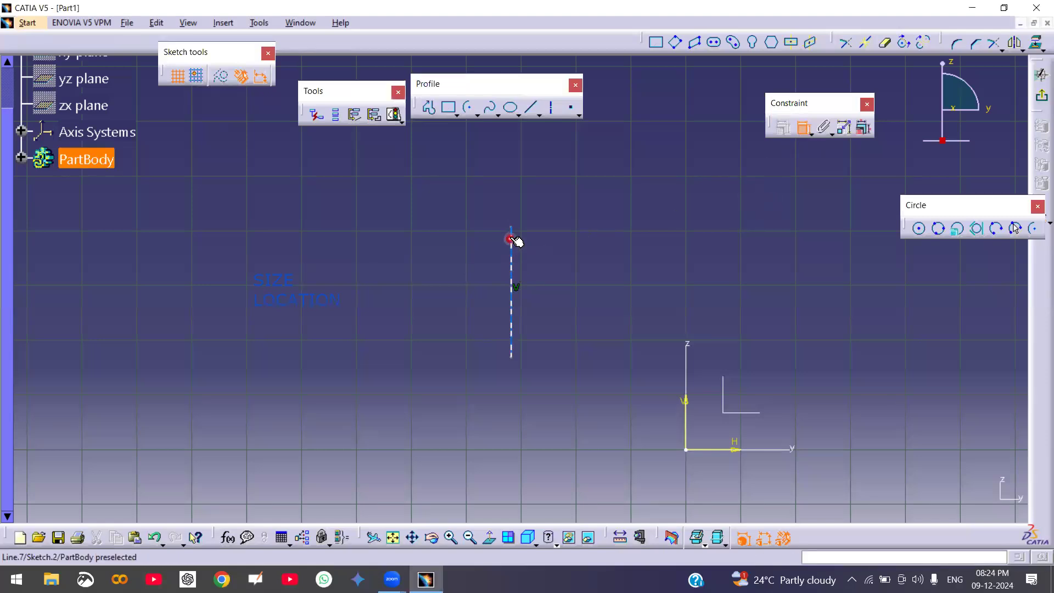
left_click(512, 266)
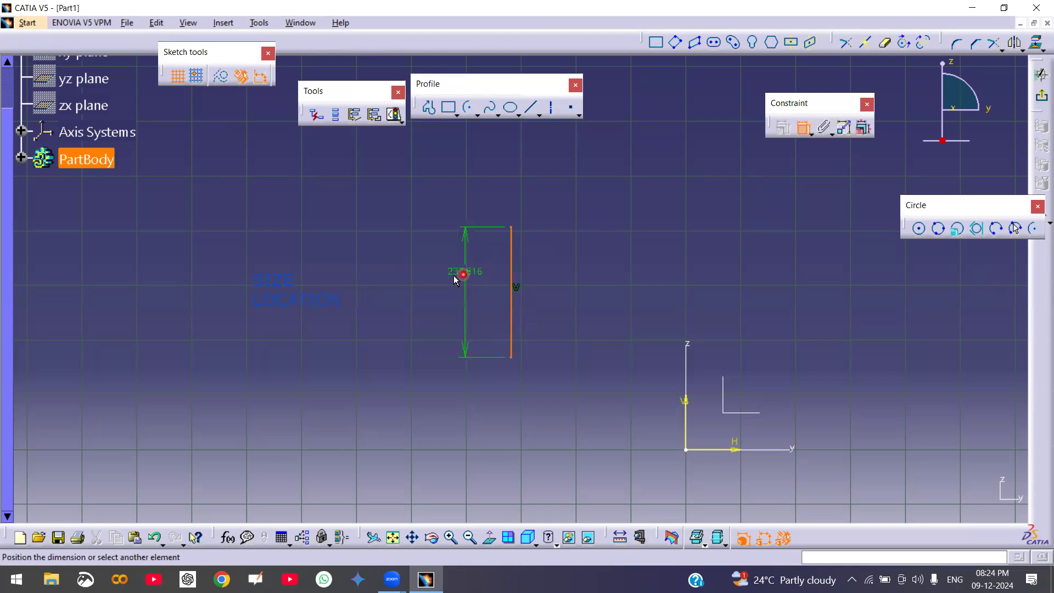
left_click(446, 287)
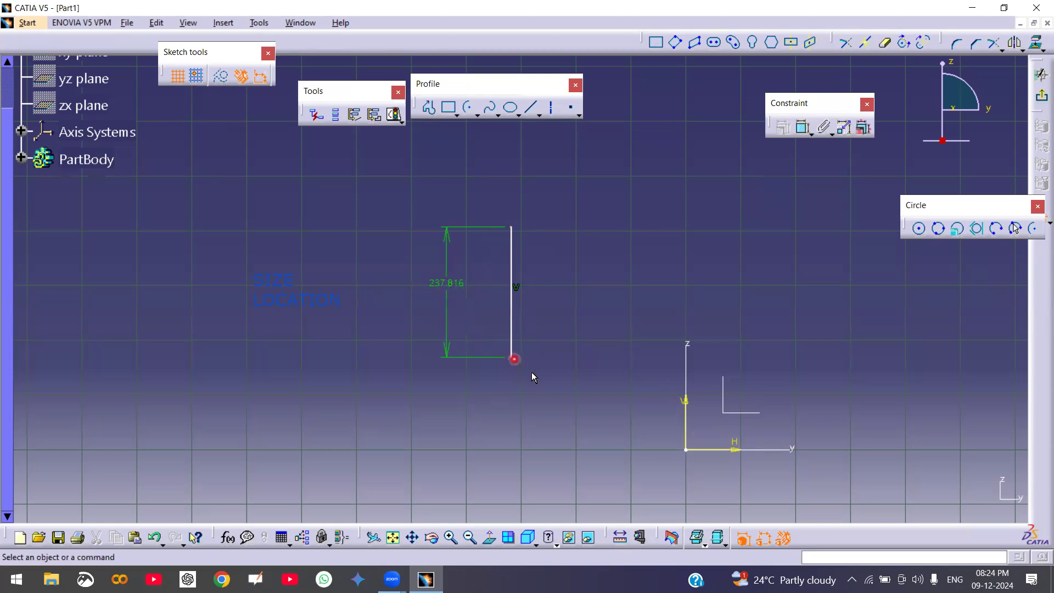
left_click(512, 227)
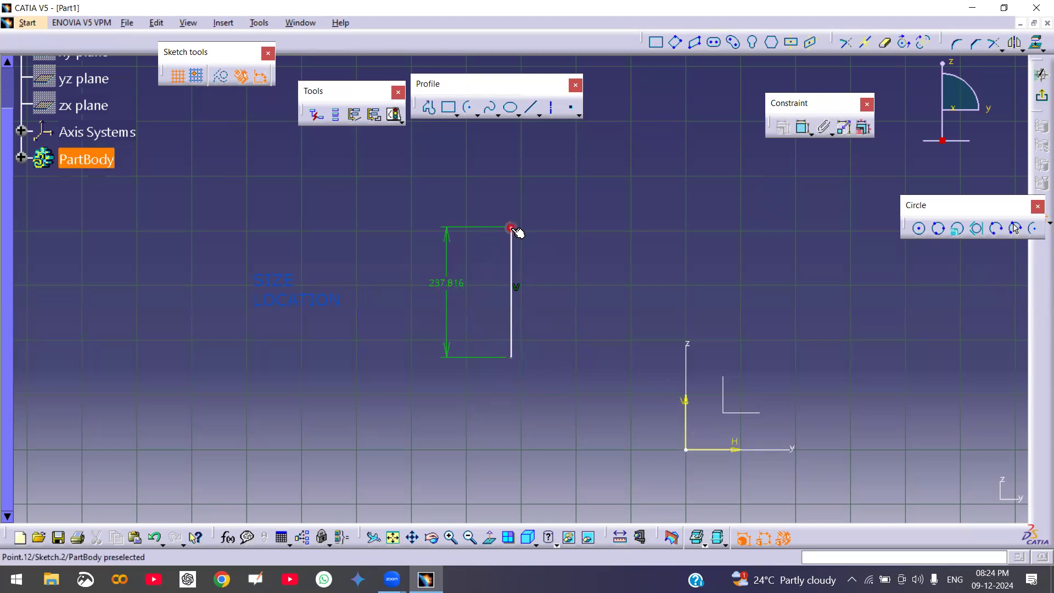
- Dimension the horizontal distance from the vertical line's upper endpoint to the V axis, placing the dimension above the line
left_click(686, 405)
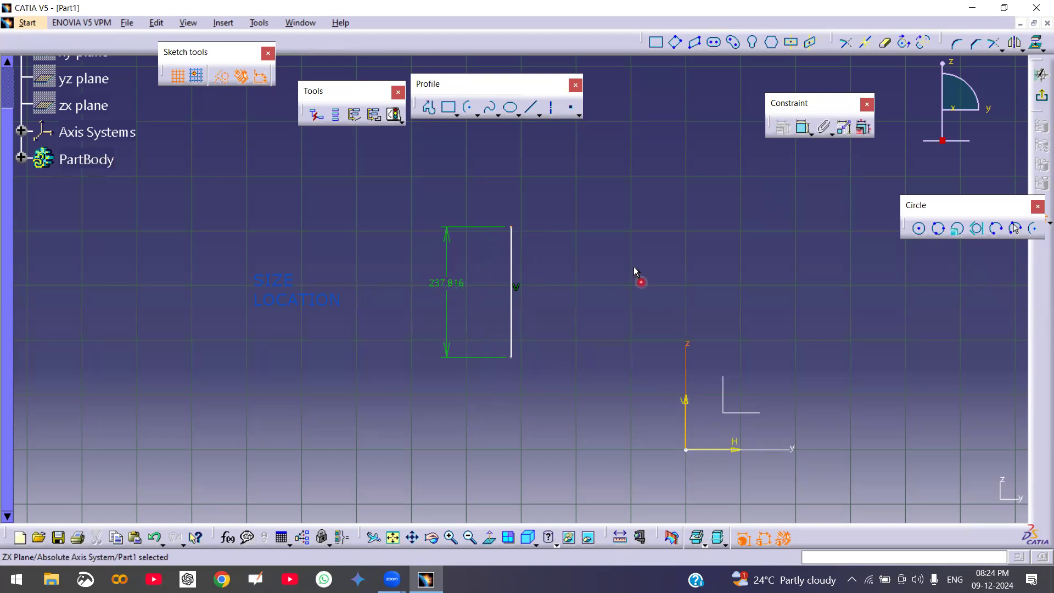
left_click(803, 128)
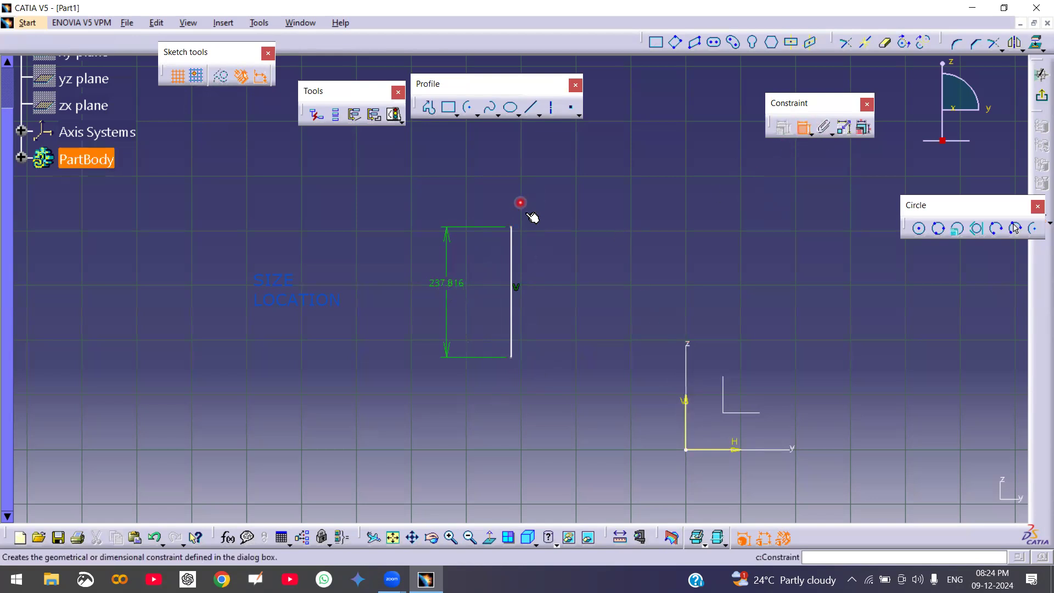
left_click(513, 226)
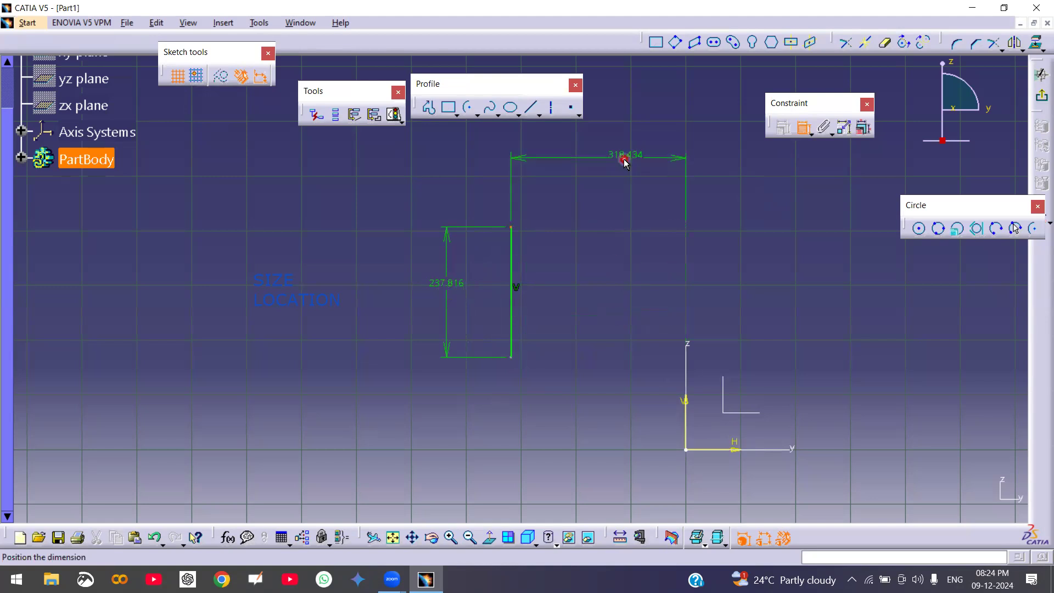
left_click(629, 159)
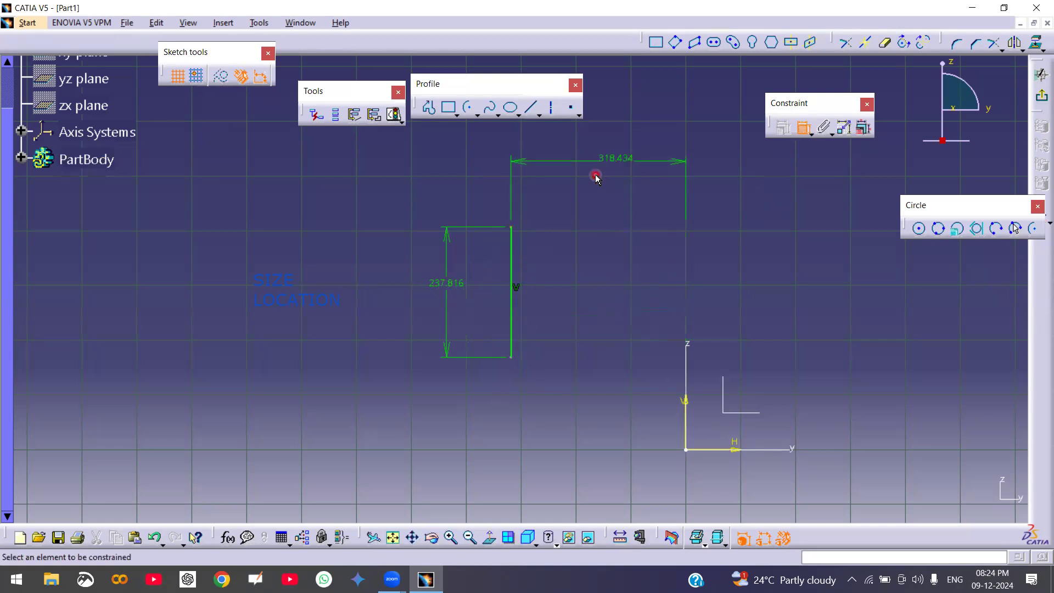
- Check the sketch's solving status, and move the vertical line upward to test its remaining freedom
left_click(393, 114)
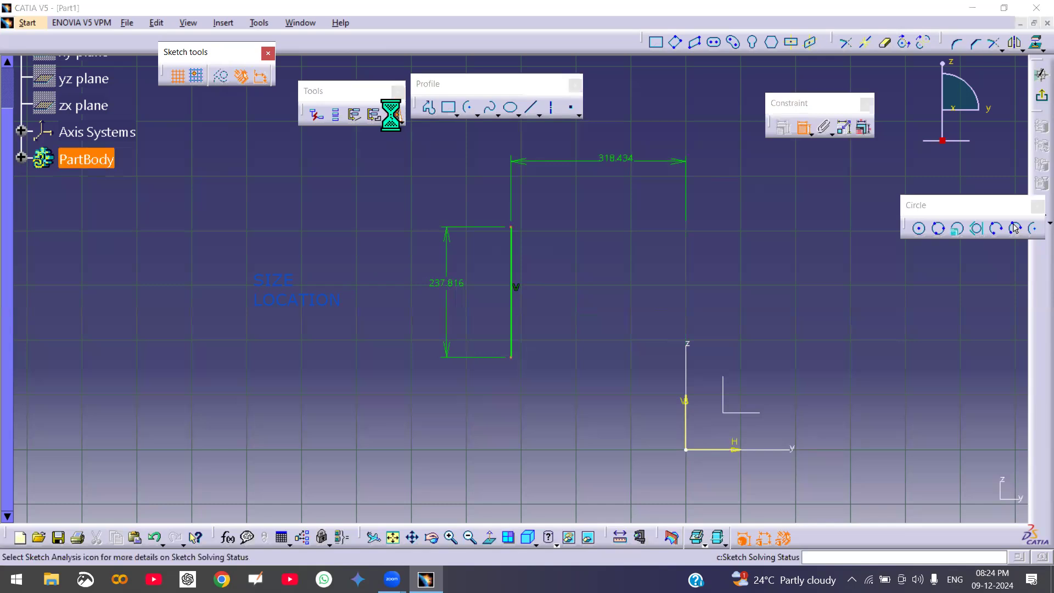
left_click(866, 420)
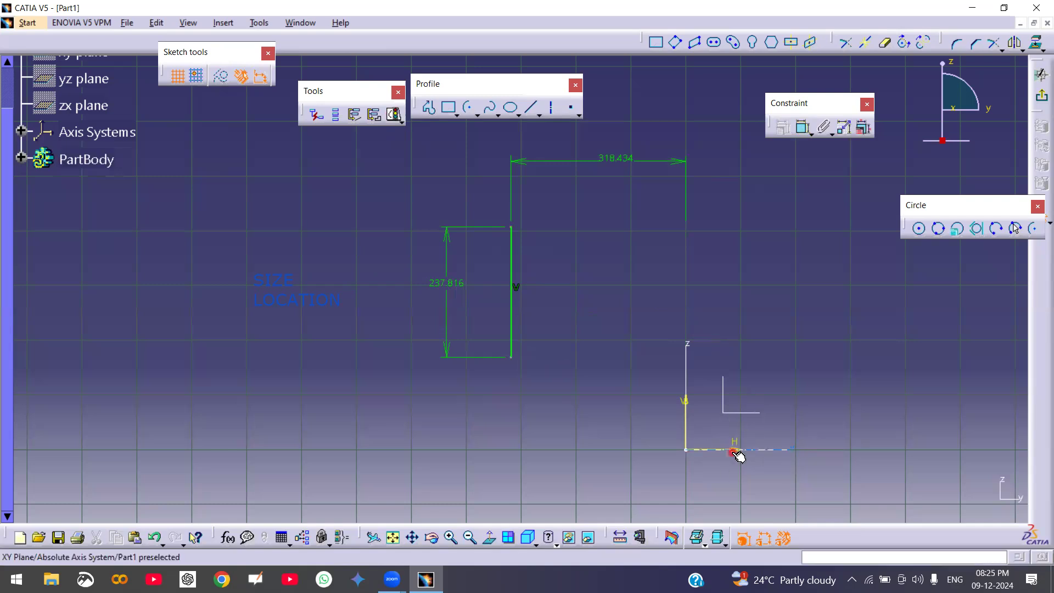
mouse_move(515, 306)
left_mouse_down()
mouse_move(579, 302)
mouse_move(553, 221)
mouse_move(547, 479)
mouse_move(554, 172)
mouse_move(563, 437)
mouse_move(569, 148)
mouse_move(589, 201)
mouse_move(588, 188)
left_mouse_up()
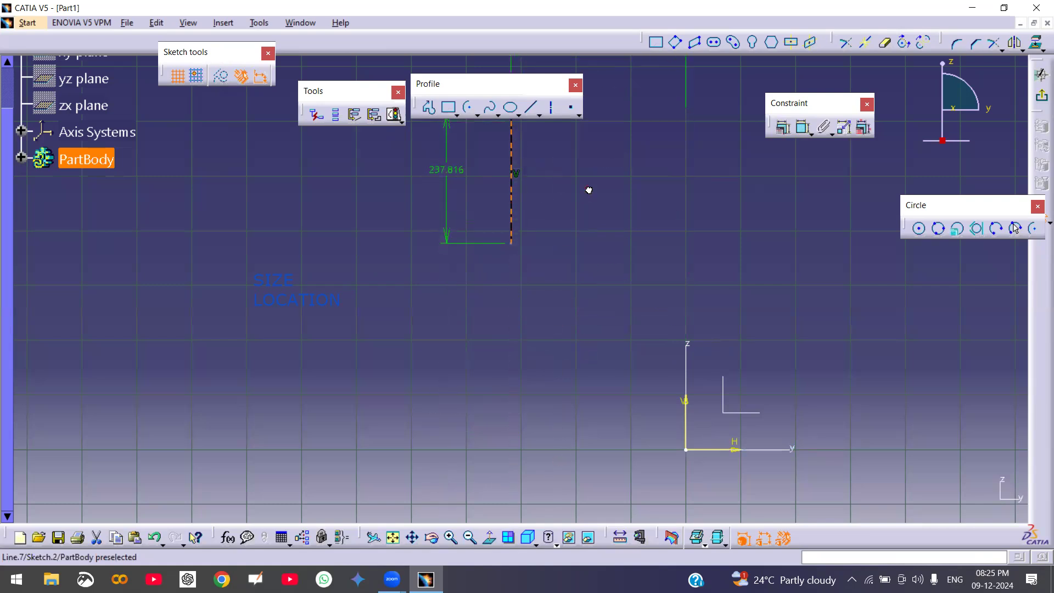
left_click(604, 248)
- Dimension the vertical distance from the line's lower endpoint to the H axis, and check the sketch's solving status
left_click(802, 132)
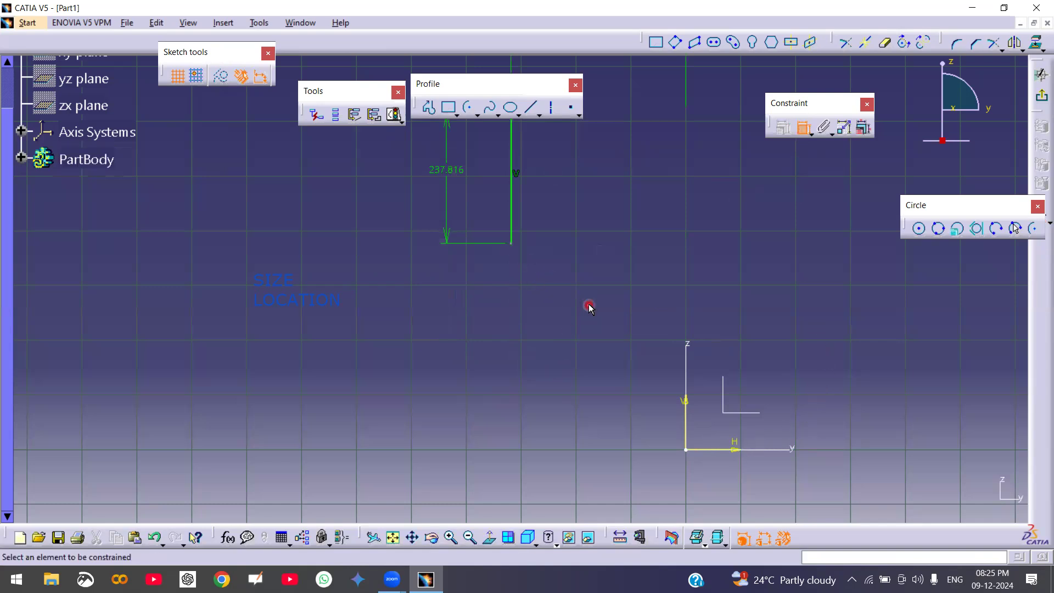
mouse_move(611, 229)
middle_mouse_down()
mouse_move(608, 287)
mouse_move(537, 200)
middle_mouse_up()
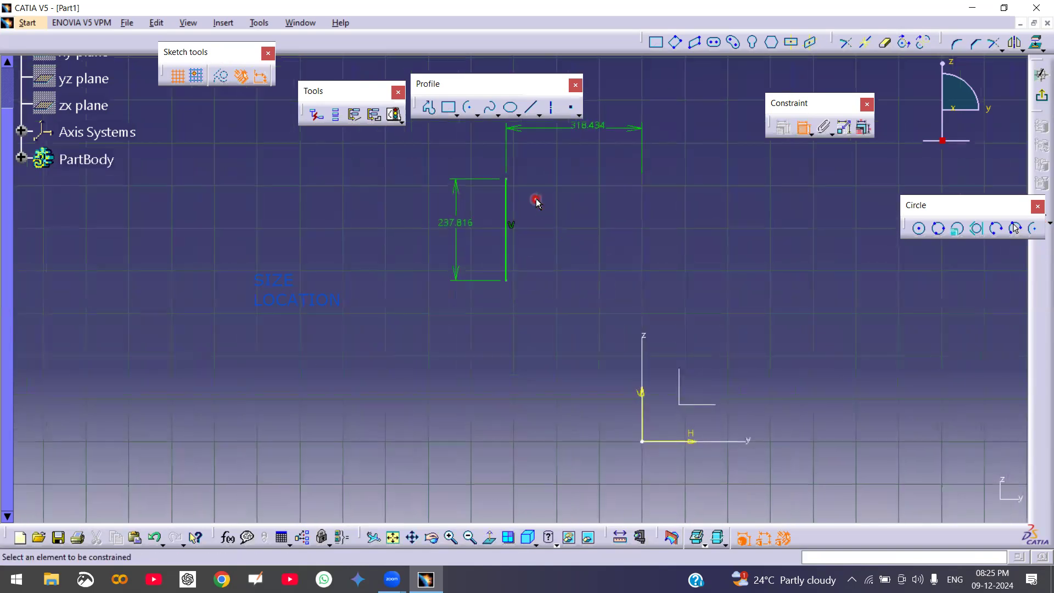
left_click(506, 281)
left_click(706, 444)
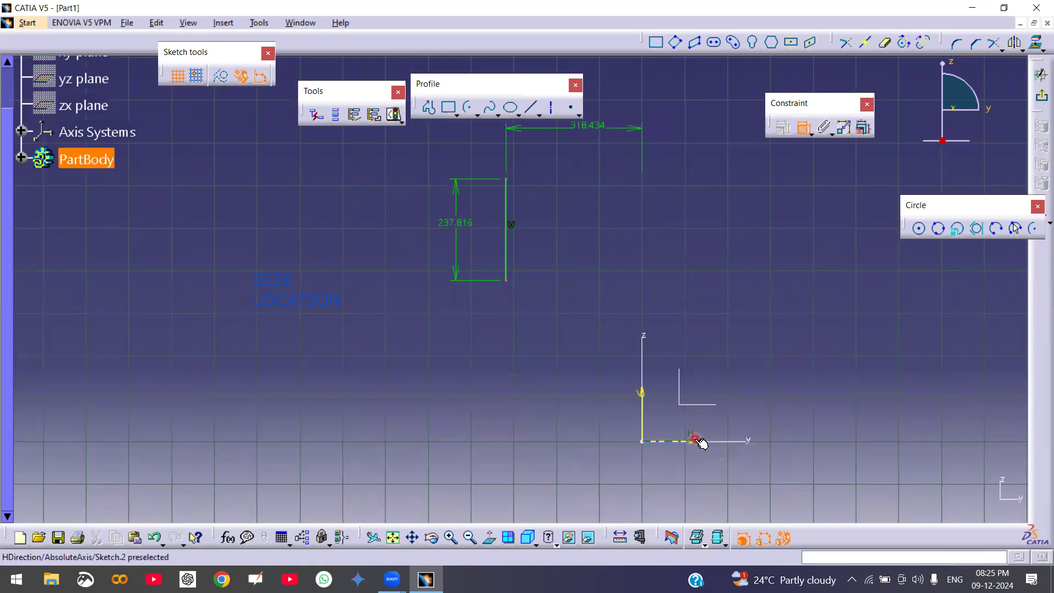
left_click(777, 336)
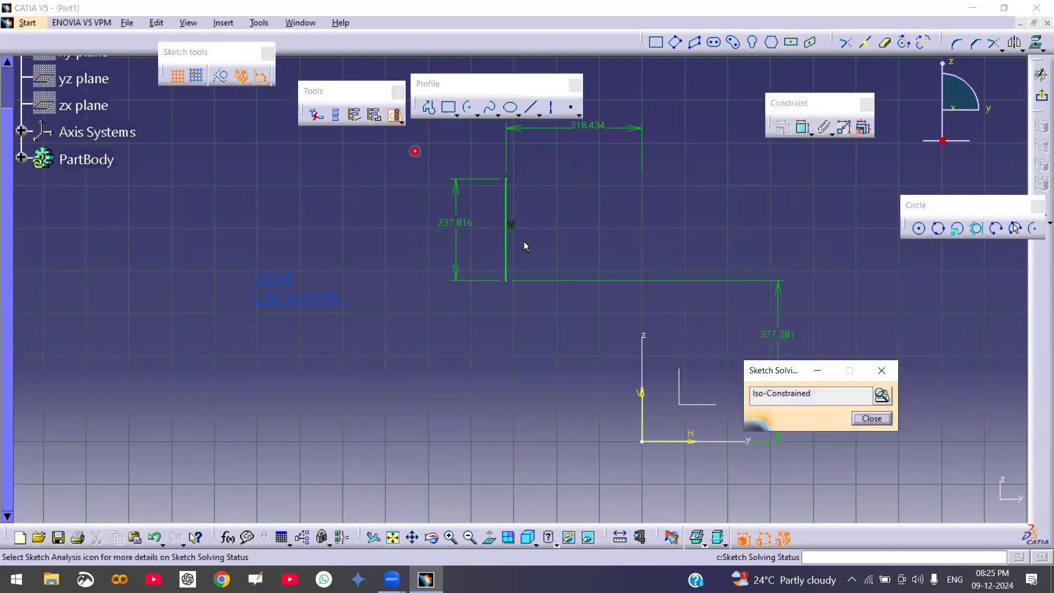
left_click(861, 422)
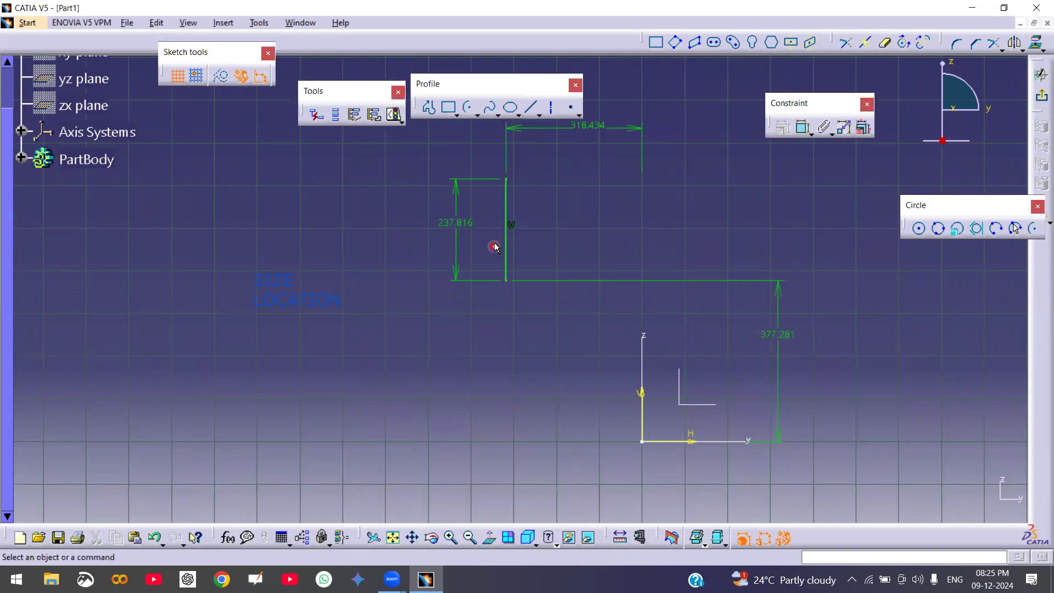
- Delete the vertical line together with all of its dimensions and constraints
left_click(505, 238)
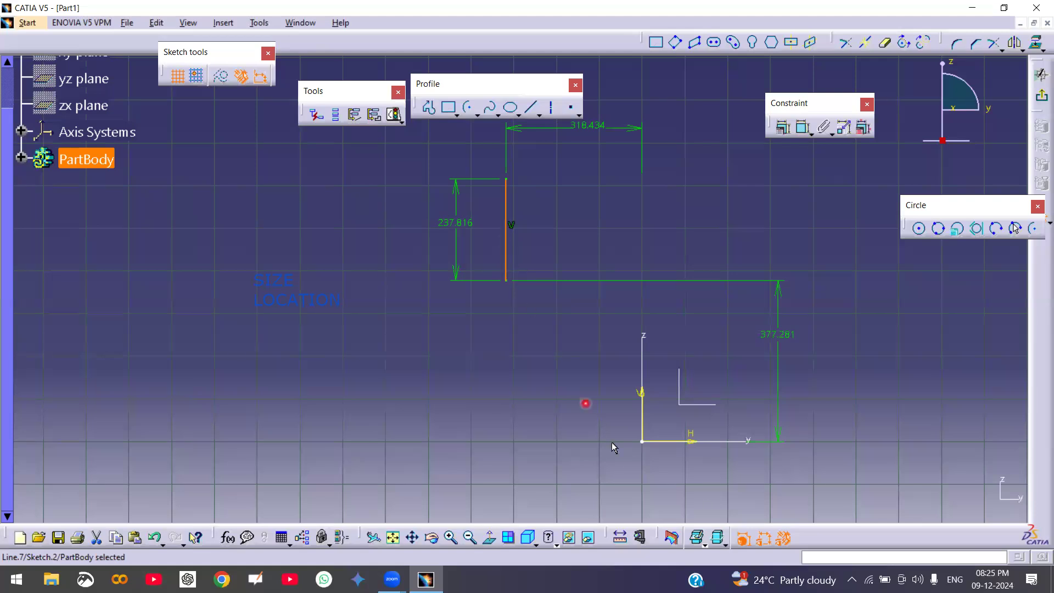
left_click(562, 226)
mouse_move(563, 225)
middle_mouse_down()
mouse_move(569, 285)
mouse_move(540, 238)
mouse_move(537, 209)
mouse_move(544, 250)
middle_mouse_up()
left_click(539, 238)
middle_click_drag(513, 333, 518, 343)
left_click(513, 332)
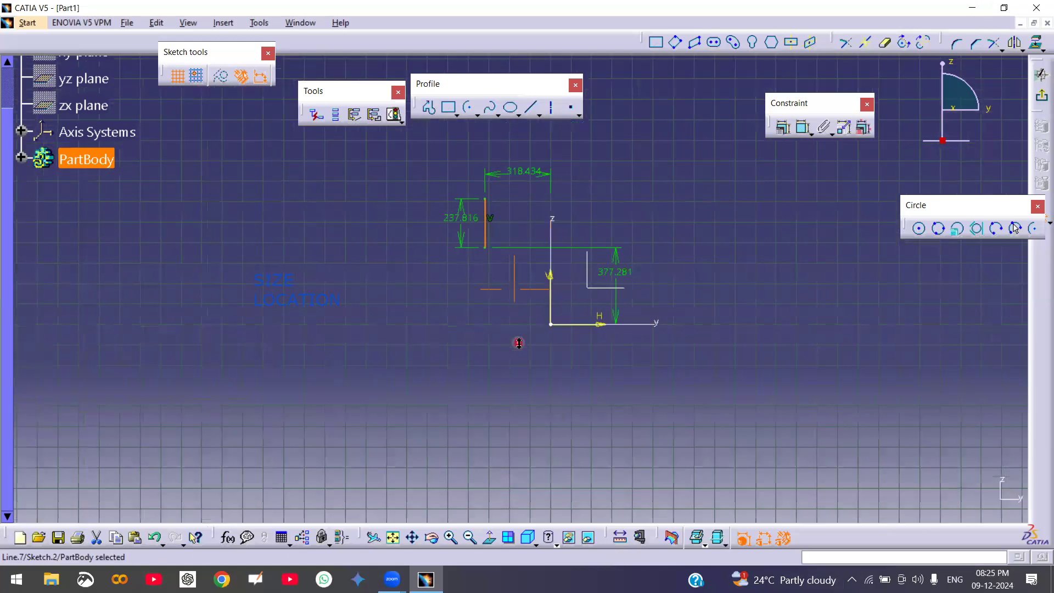
mouse_move(424, 143)
left_mouse_down()
mouse_move(451, 184)
mouse_move(683, 358)
mouse_move(708, 391)
left_mouse_up()
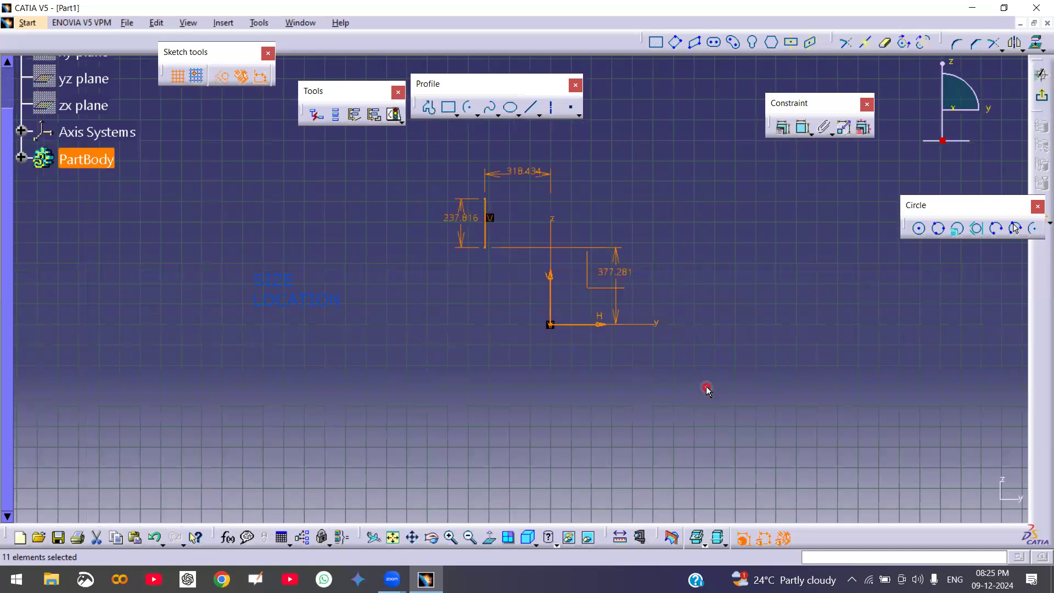
key("Delete")
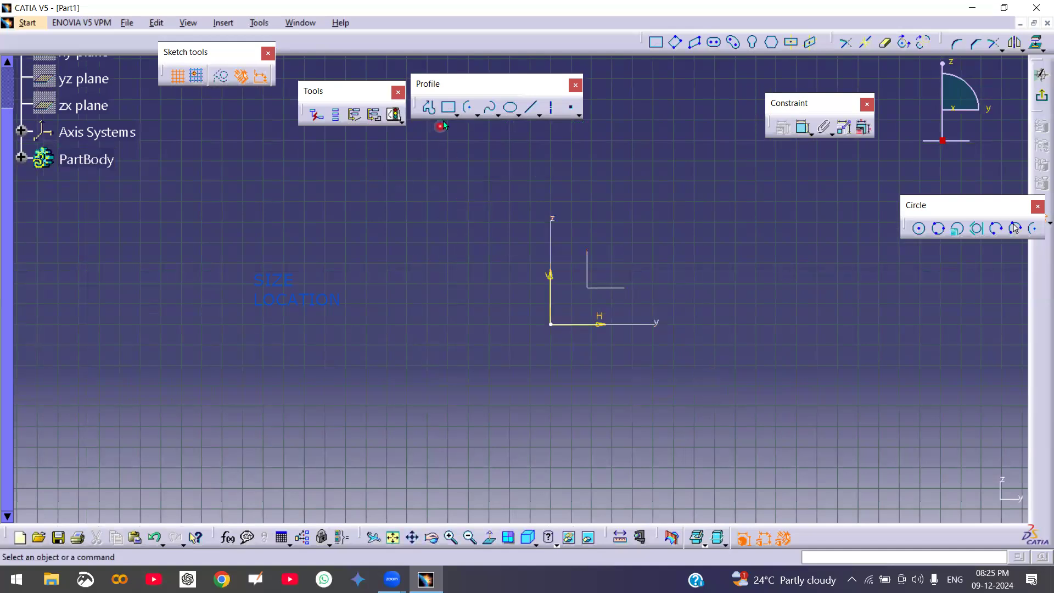
- Sketch an arc of about 418 mm radius centred at about H 655 mm, V 328 mm, sweeping clockwise about 101 degrees
left_click(469, 107)
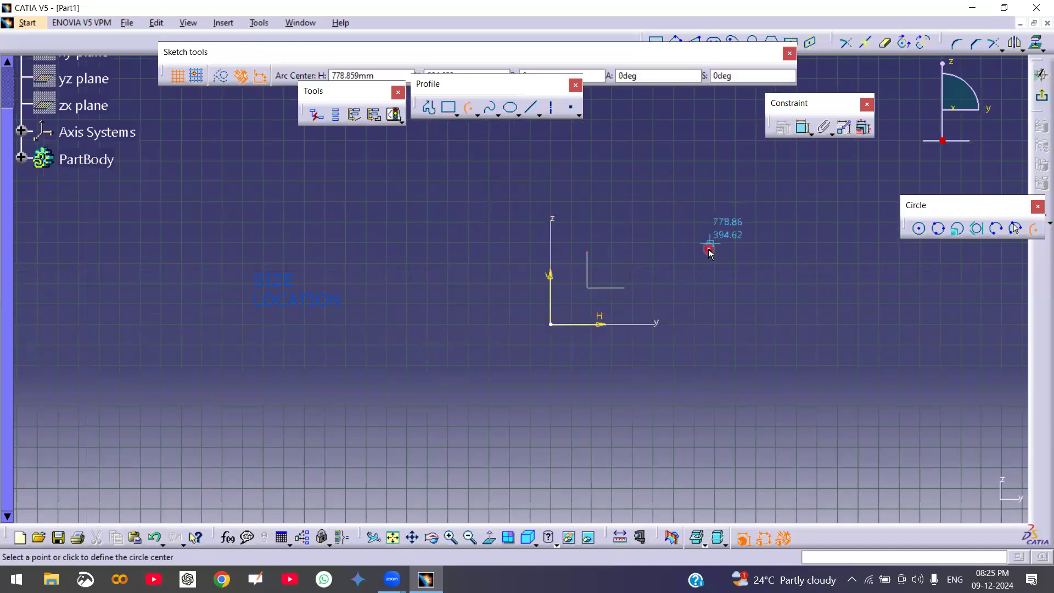
middle_click_drag(701, 250, 687, 284)
left_click(671, 291)
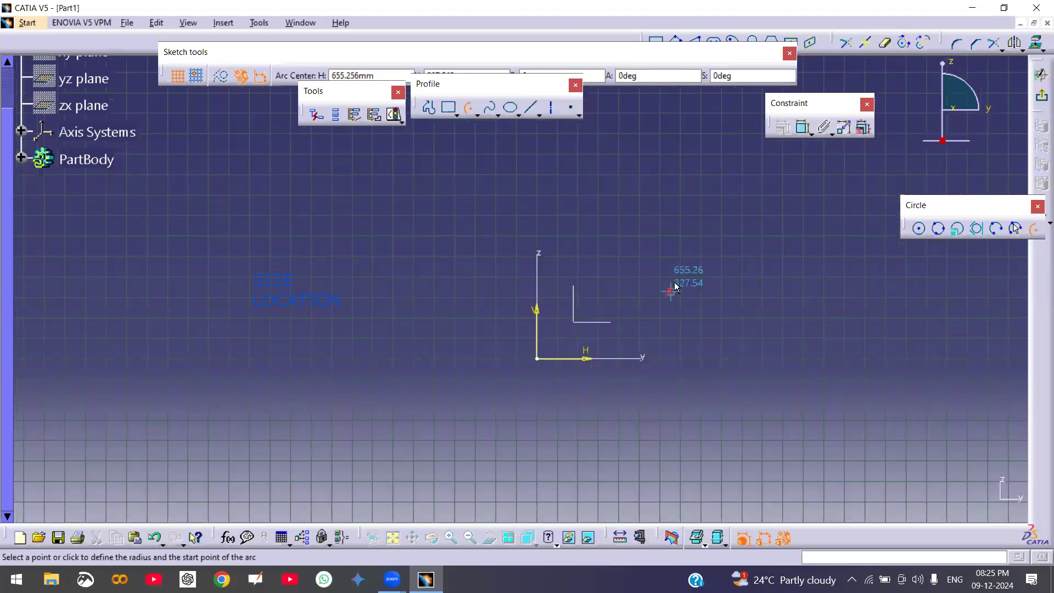
left_click(636, 214)
left_click(755, 271)
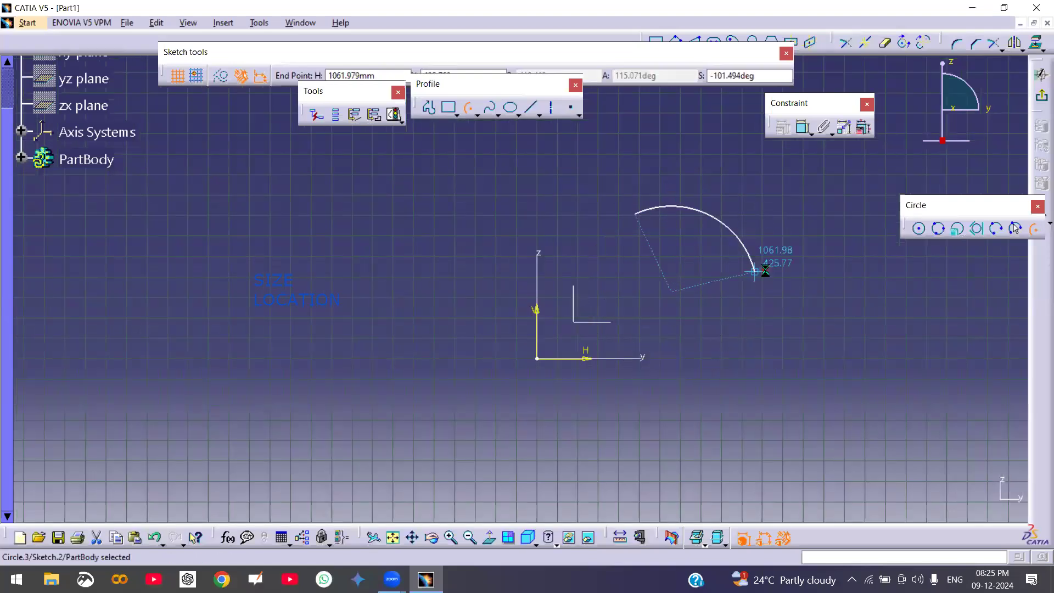
- Dimension the arc's radius and place the dimension just outside the curve
left_click(804, 128)
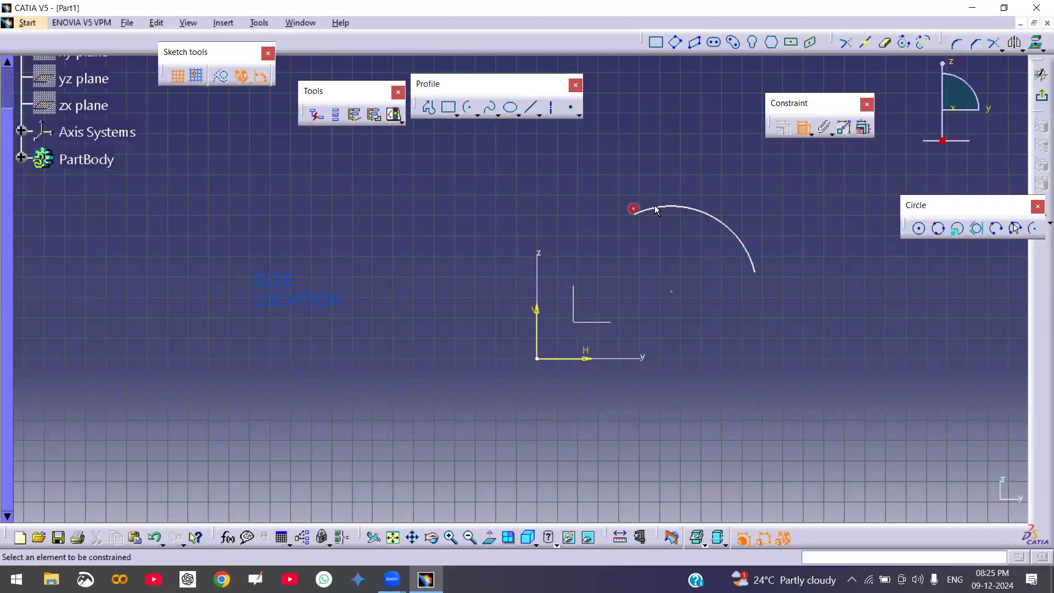
left_click(737, 235)
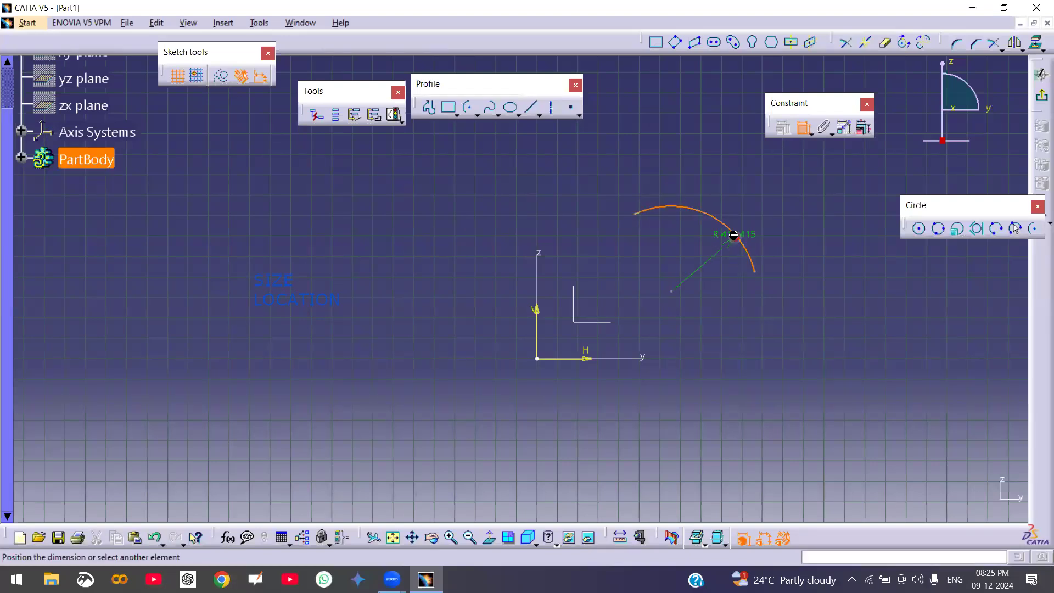
left_click(748, 209)
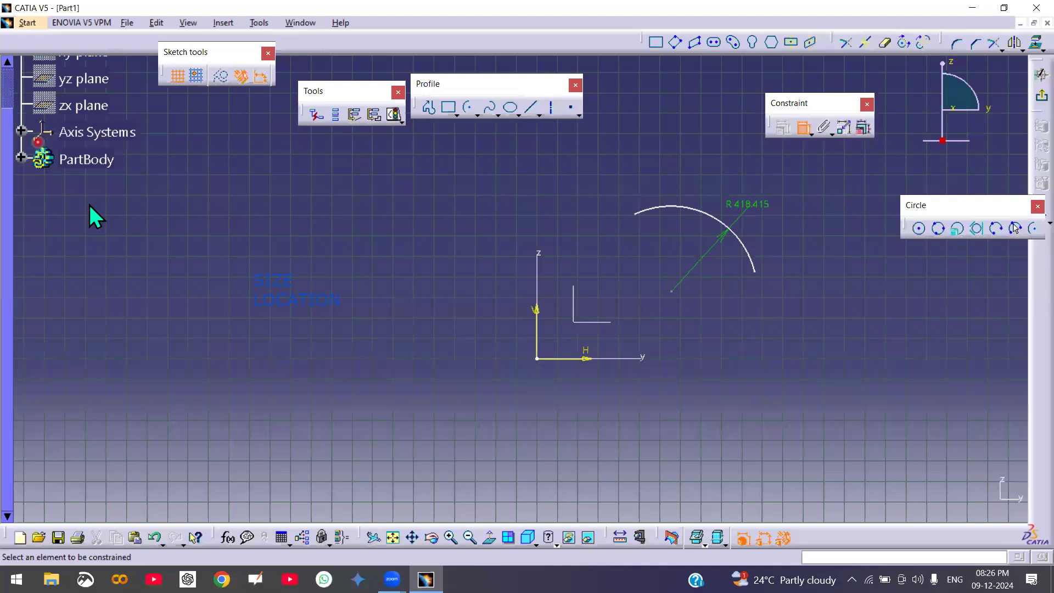
- Highlight the arc's centre point with a temporary annotation mark, and clear the mark
left_click(671, 291)
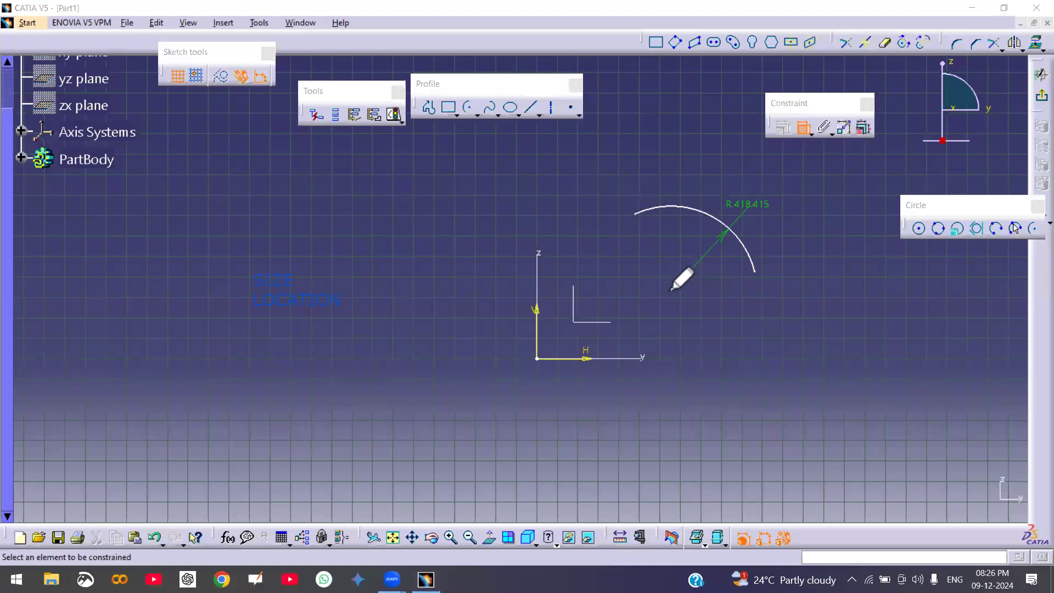
left_click_drag(675, 285, 674, 296)
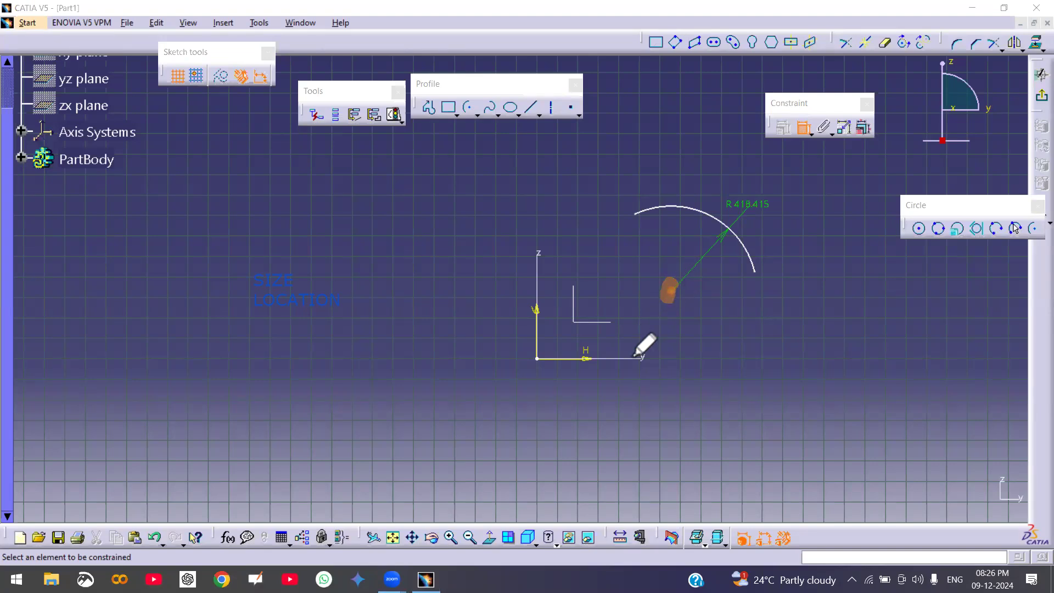
left_click(695, 269)
left_click(665, 299)
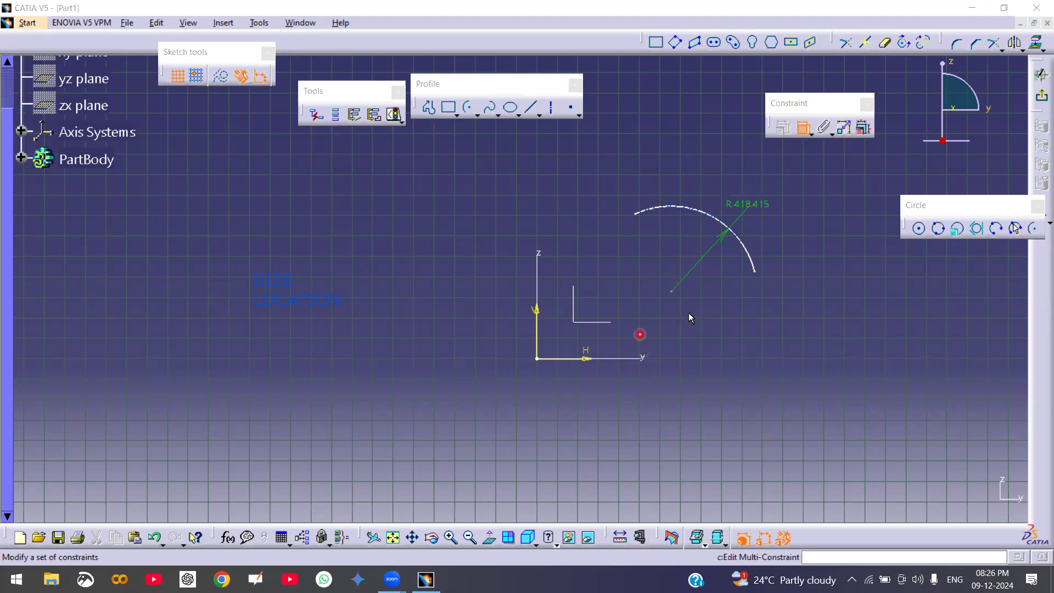
- Dimension the arc's centre point vertically from the H axis and horizontally from the V axis
left_click(671, 290)
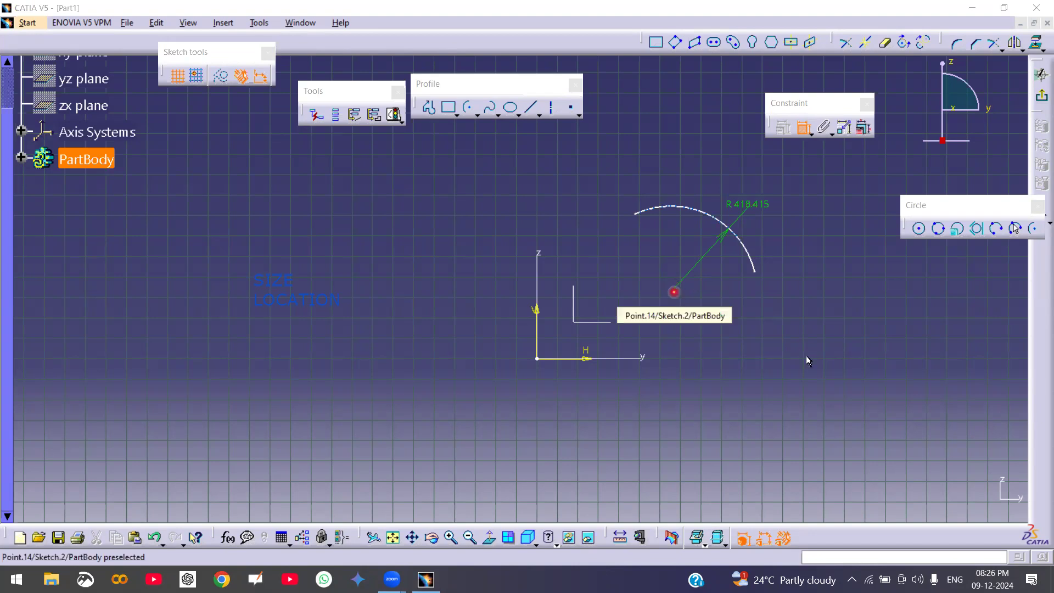
left_click(588, 357)
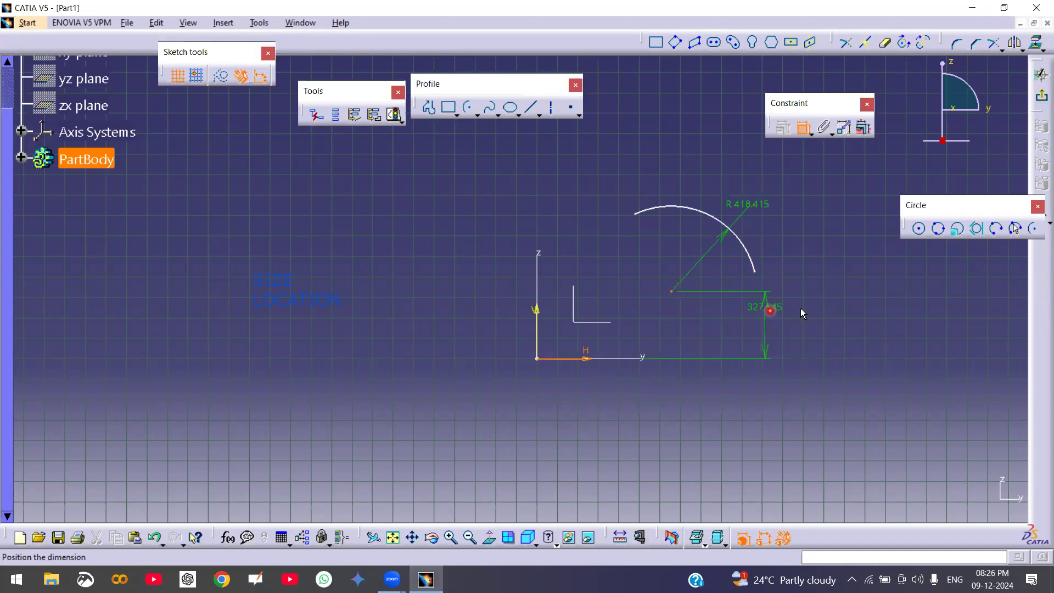
left_click(672, 292)
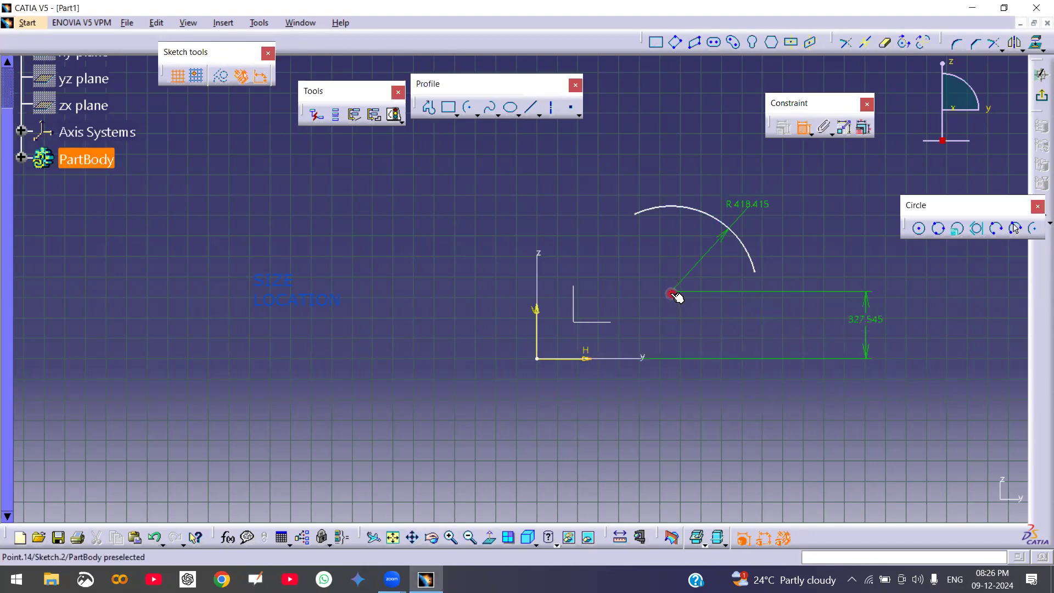
left_click(544, 331)
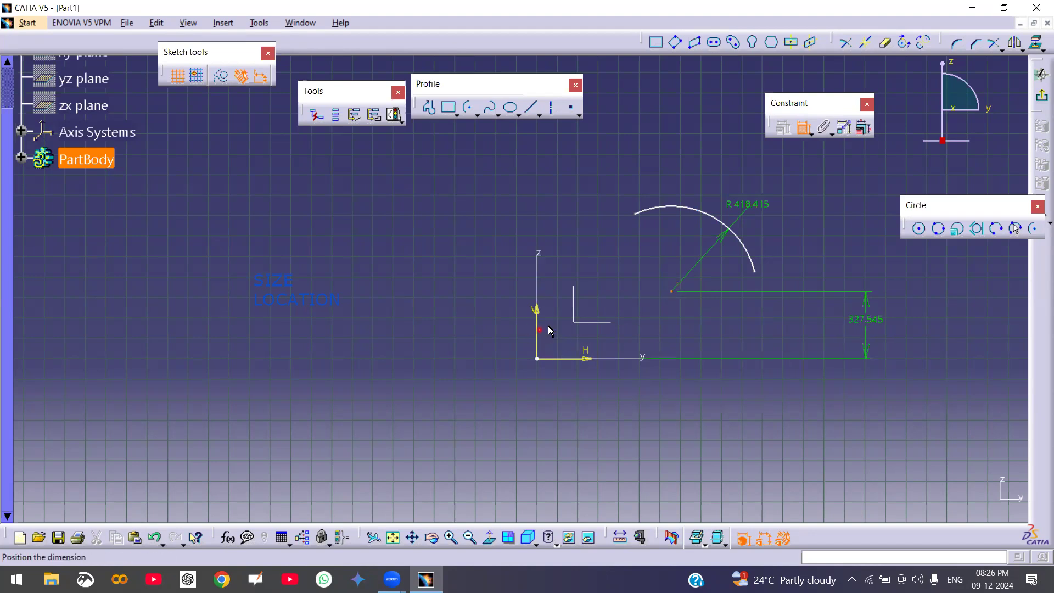
left_click(604, 119)
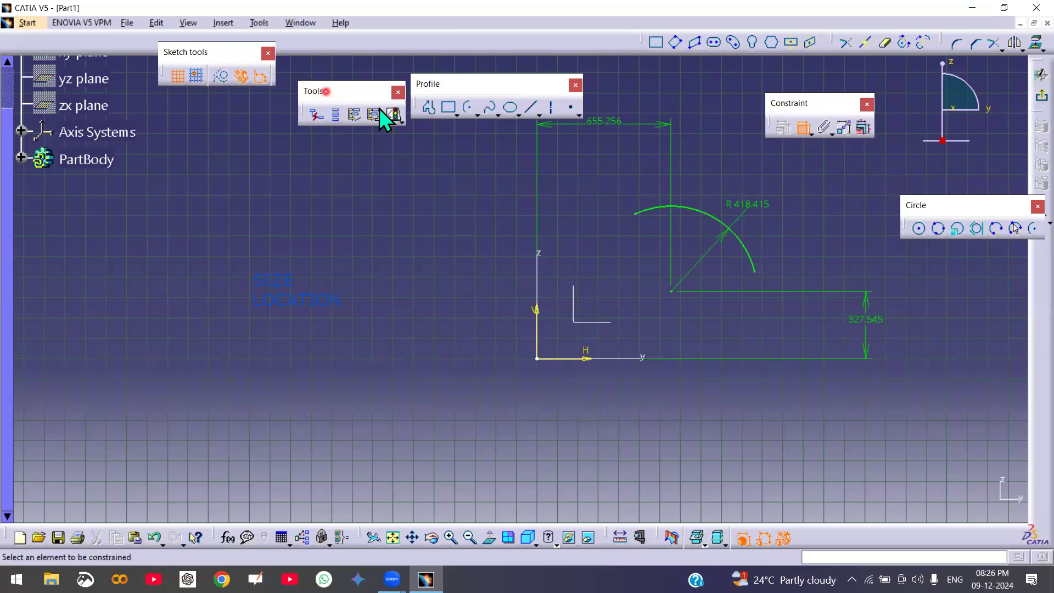
- Check the sketch's solving status for the dimensioned arc and close the status dialog
left_click(394, 114)
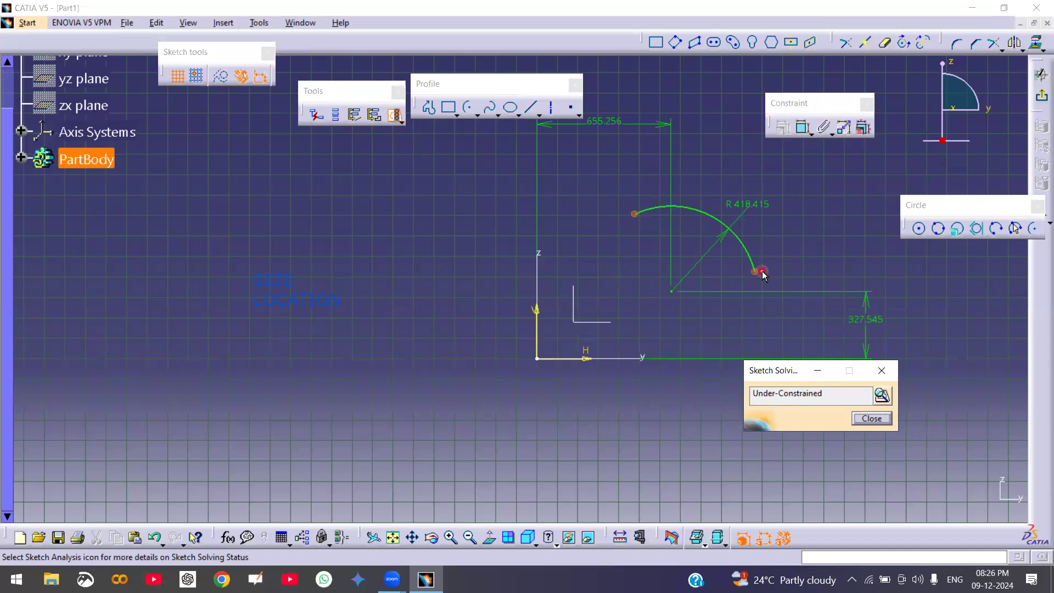
left_click(872, 419)
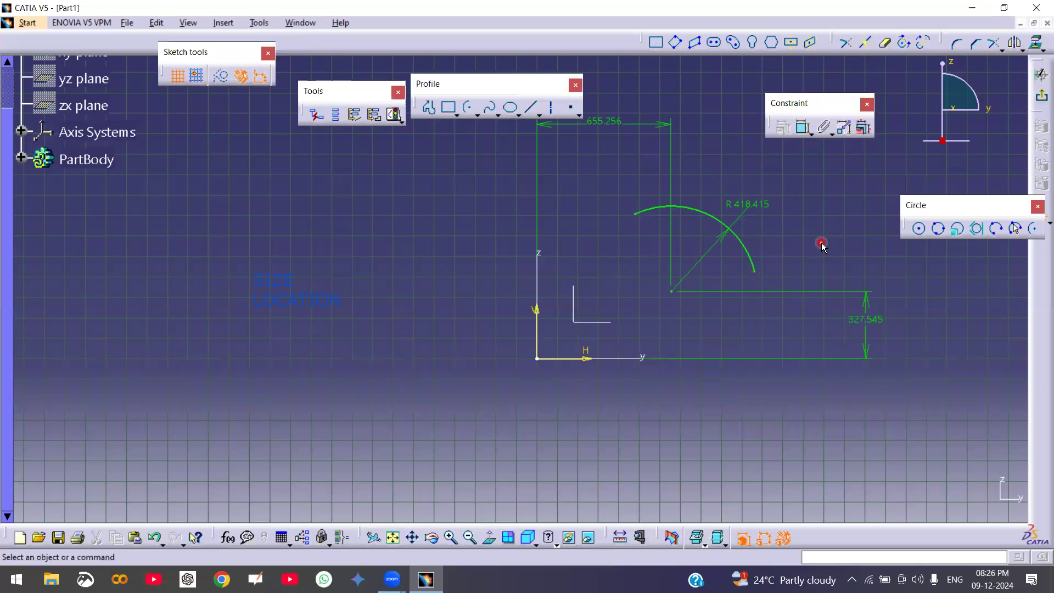
- Dimension both arc endpoints horizontally from the V axis, and check the sketch's solving status
left_click(802, 127)
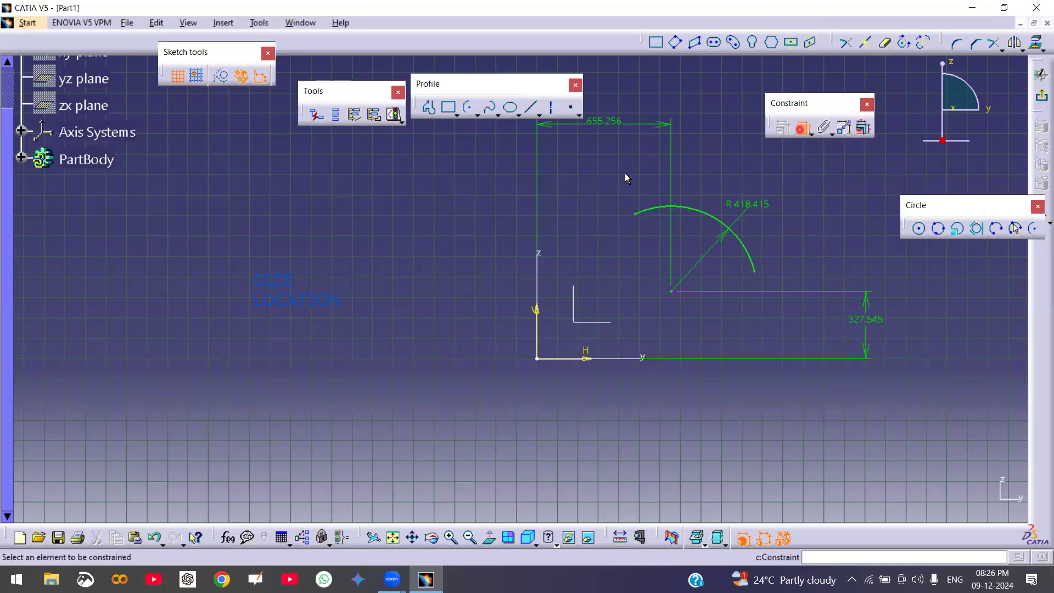
left_click(633, 216)
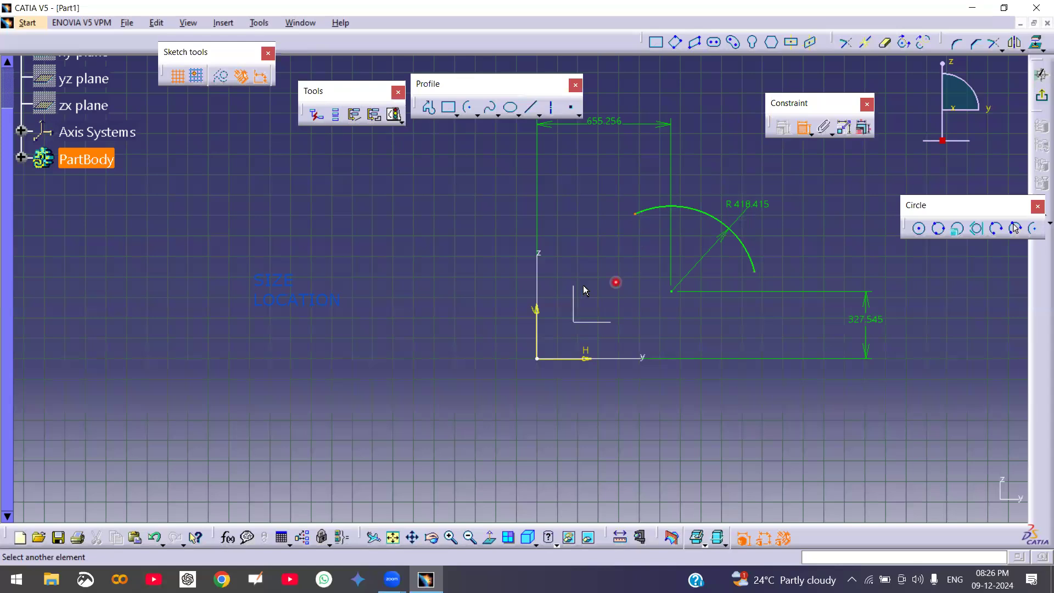
left_click(539, 312)
left_click(583, 186)
left_click(755, 276)
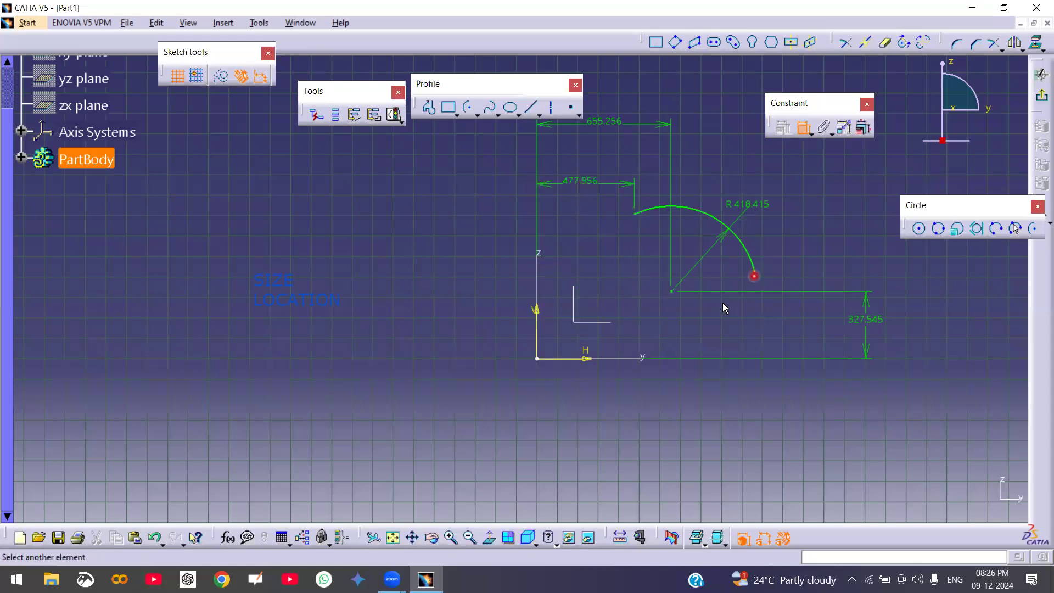
left_click(541, 349)
left_click(641, 394)
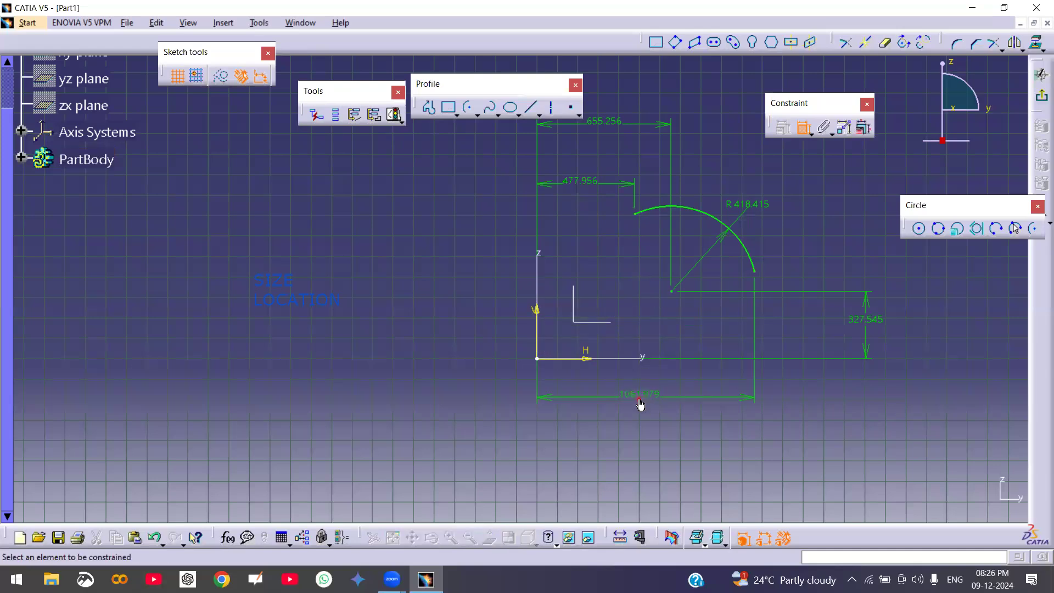
left_click(394, 115)
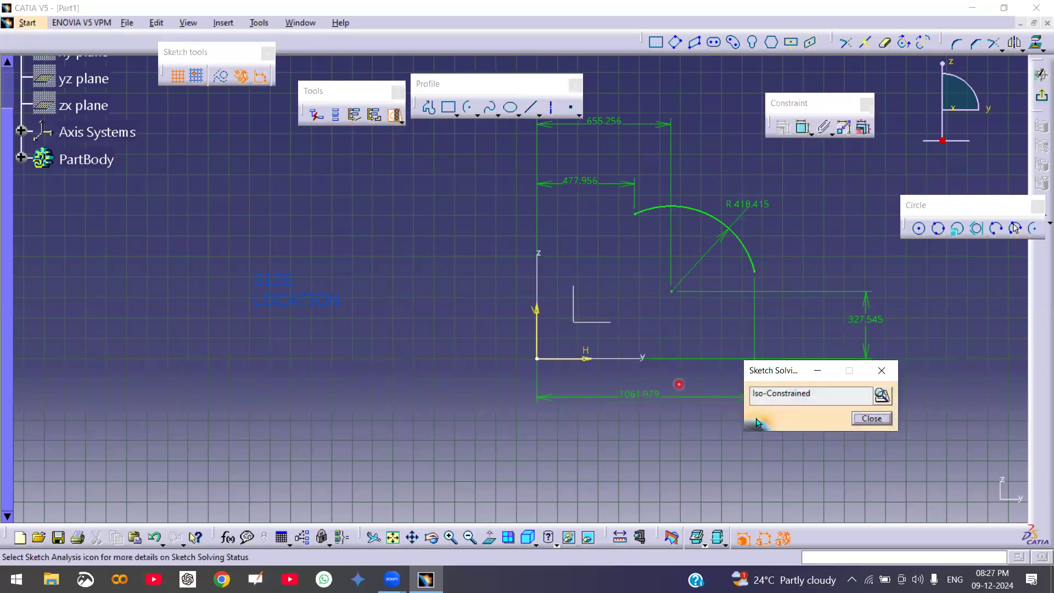
left_click(872, 420)
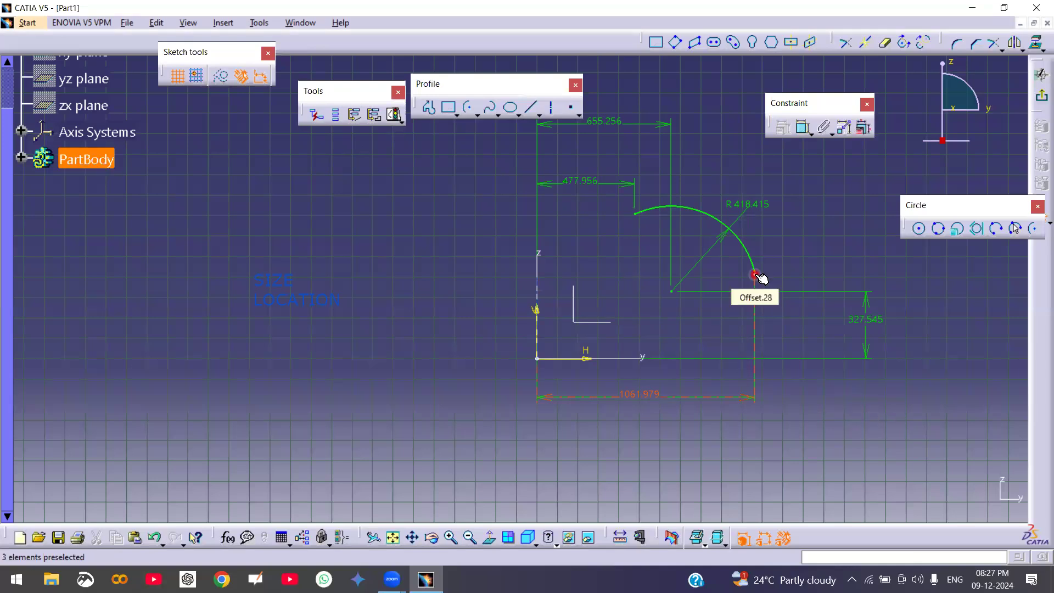
- Delete the arc together with all its dimensions from the sketch
middle_click_drag(631, 271, 640, 297)
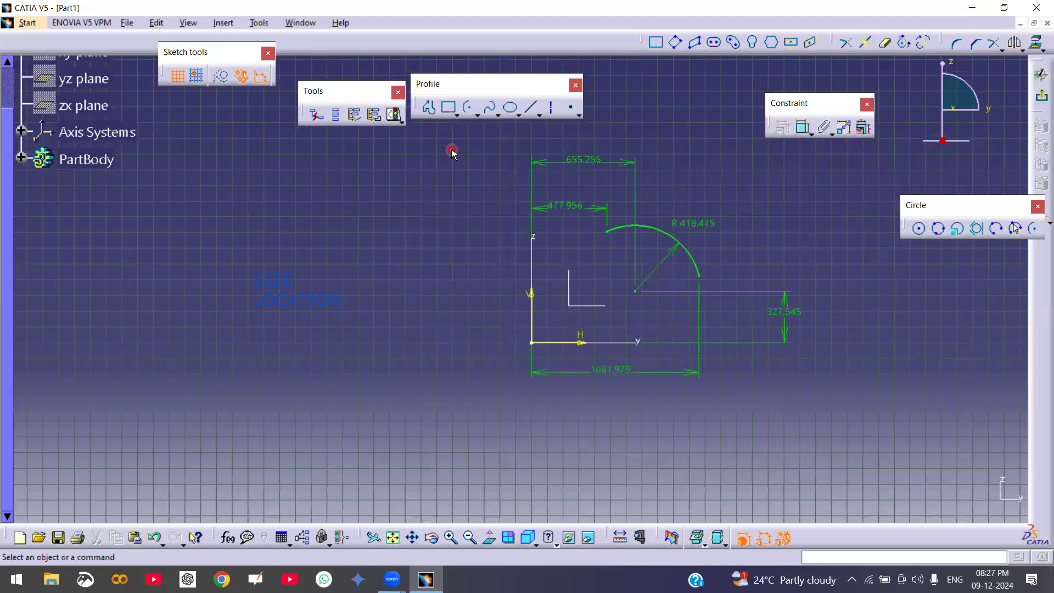
left_click_drag(451, 148, 817, 464)
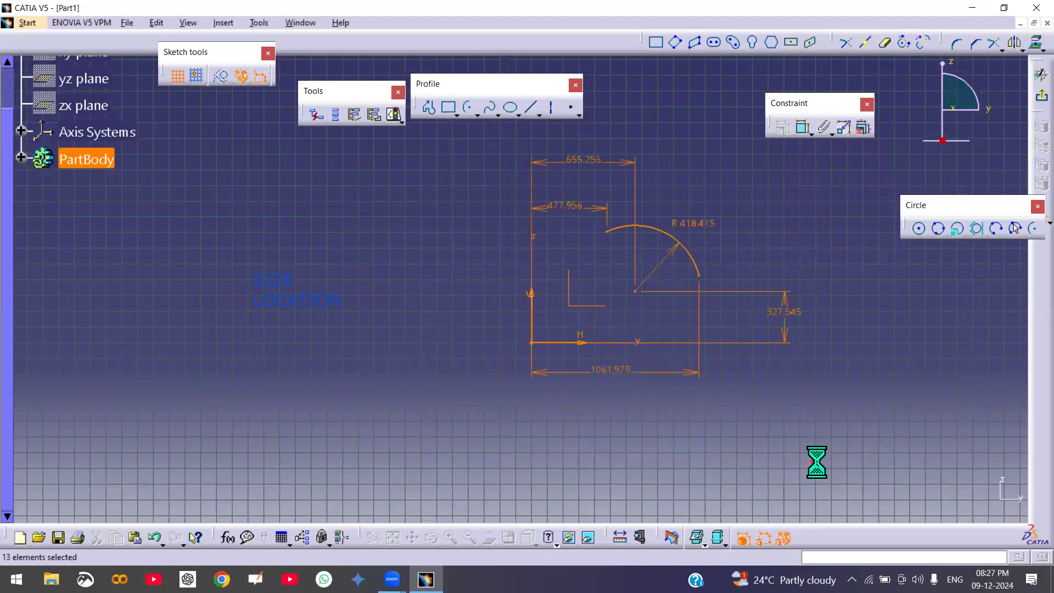
key("Delete")
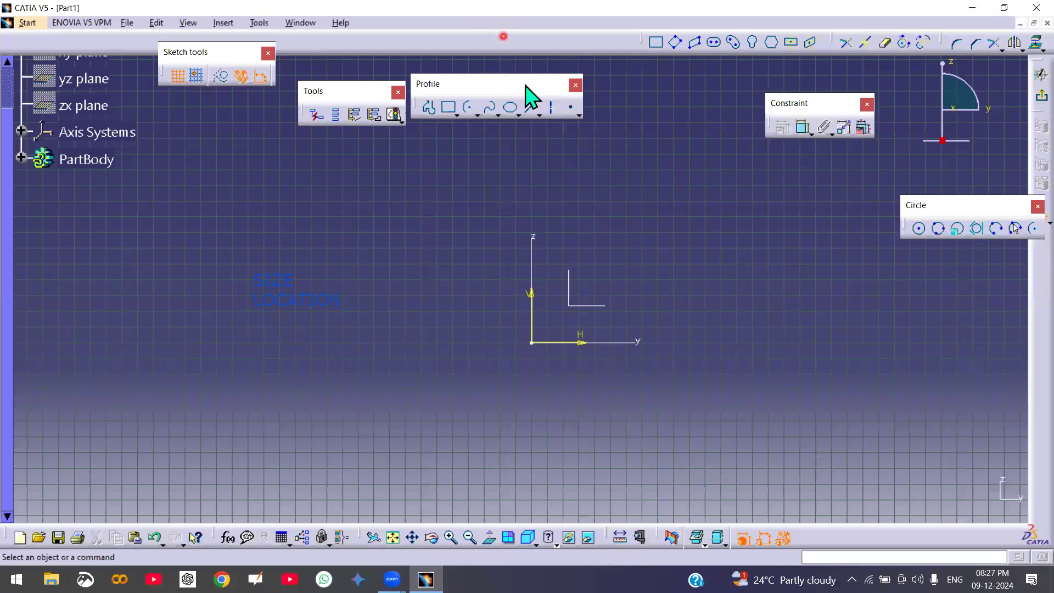
- Sketch a rectangle about 823 mm wide and 419 mm high, below the H axis and to the right of the V axis
left_click(449, 107)
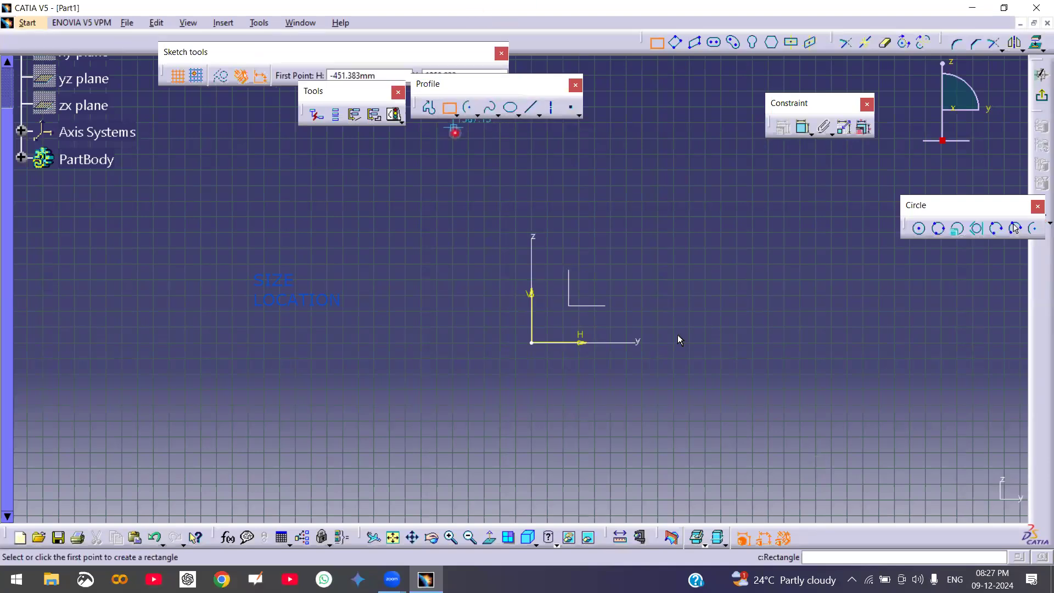
middle_click_drag(673, 332, 633, 216)
middle_click_drag(576, 286, 585, 373)
left_click(599, 349)
left_click(730, 415)
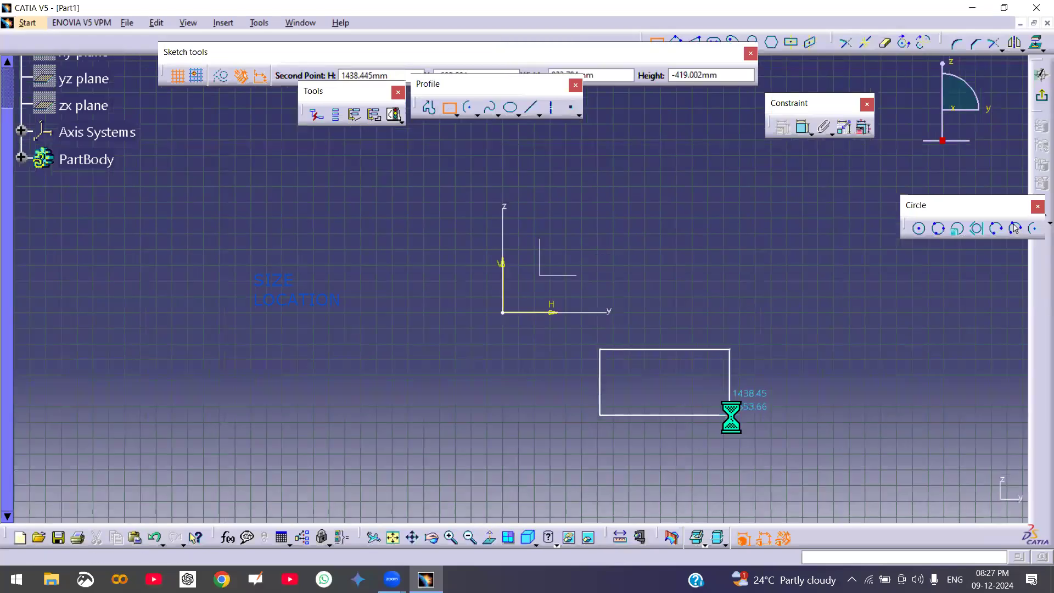
- Dimension the rectangle's height on its right edge and its width on its bottom edge
left_click(801, 129)
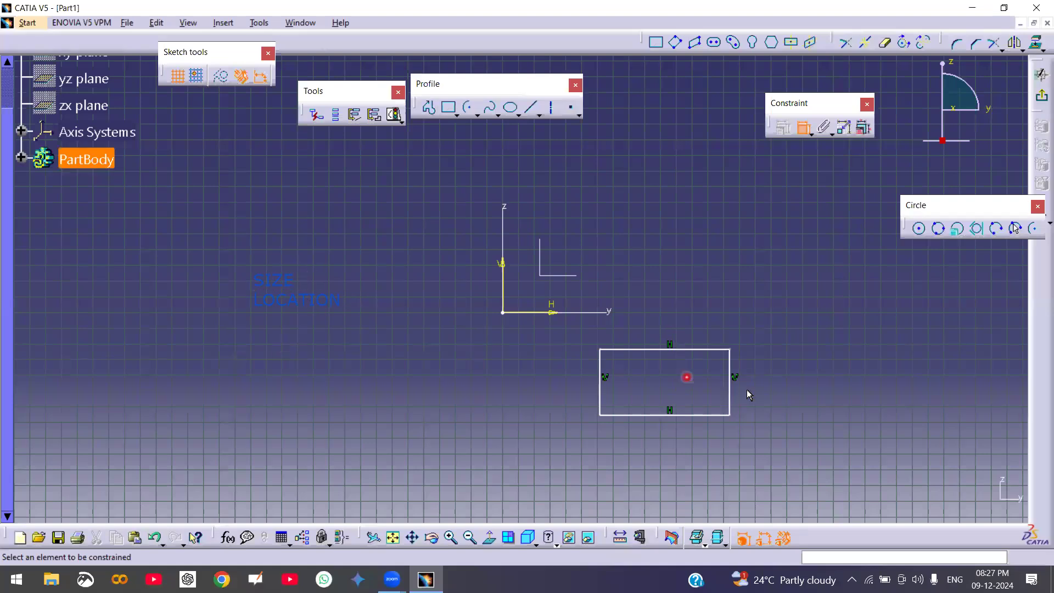
left_click(730, 385)
left_click(780, 381)
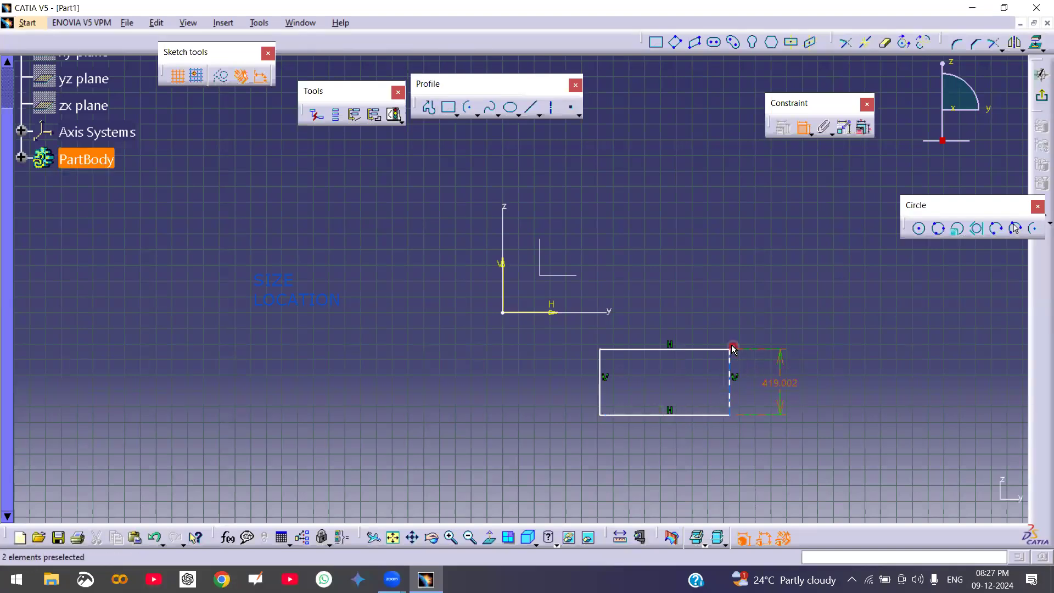
left_click(666, 415)
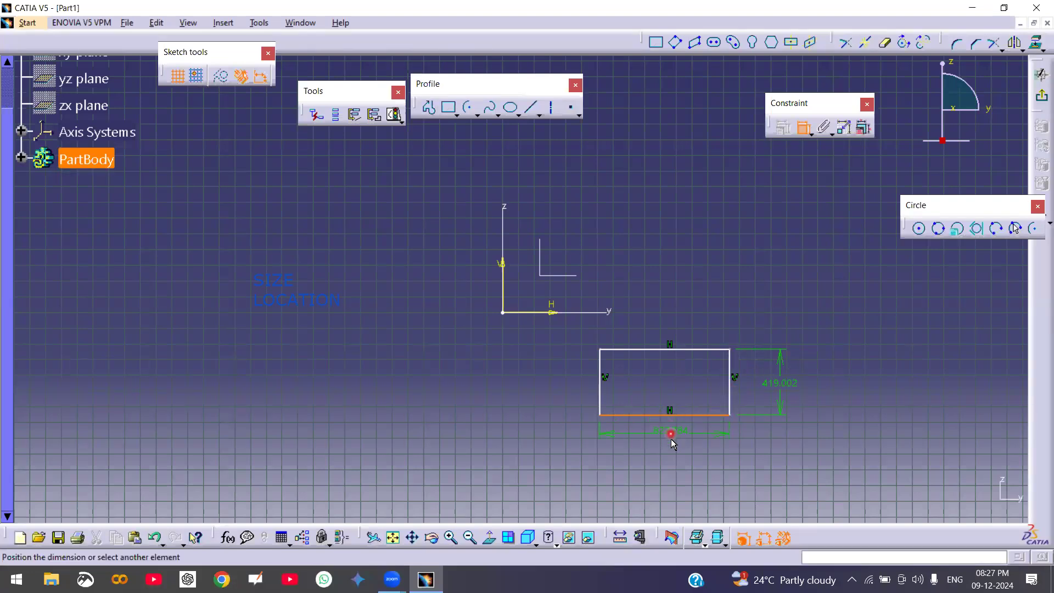
left_click(832, 419)
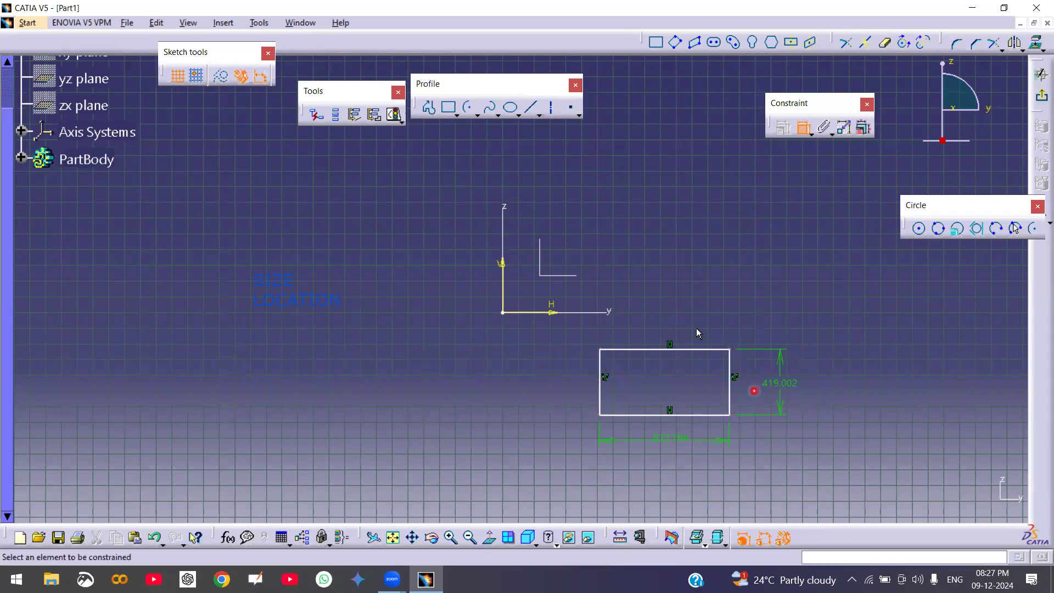
- Dimension the rectangle's upper-left corner vertically from the H axis and horizontally from the V axis, and check the sketch's solving status
left_click(552, 311)
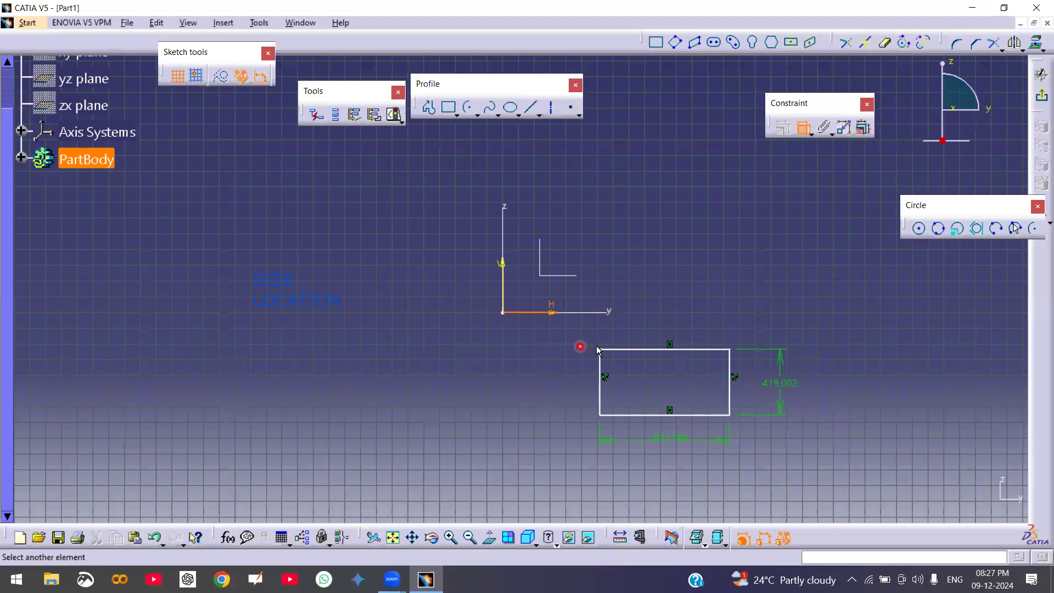
left_click(603, 352)
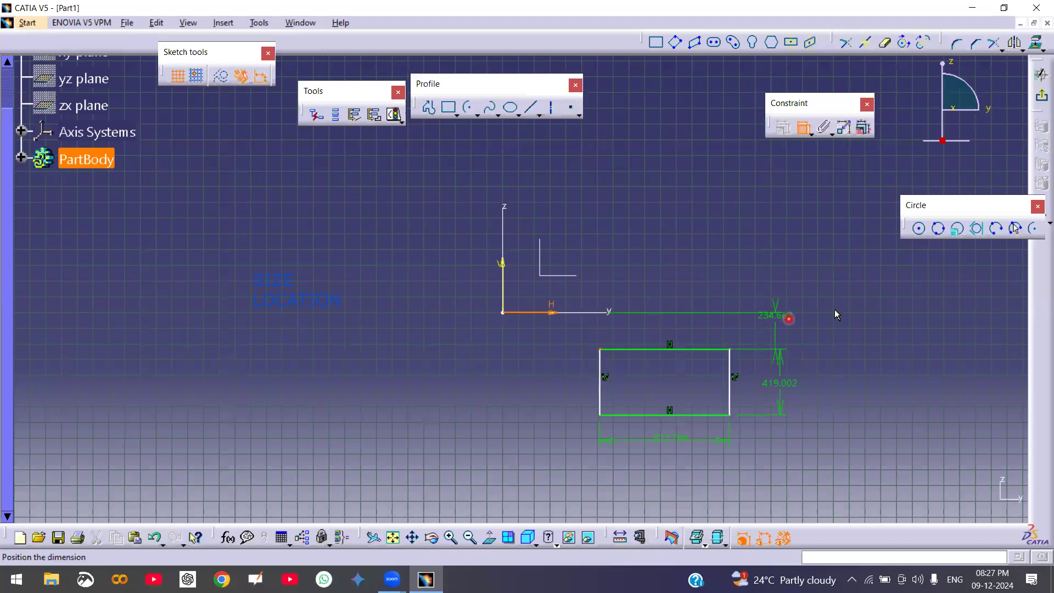
left_click(885, 334)
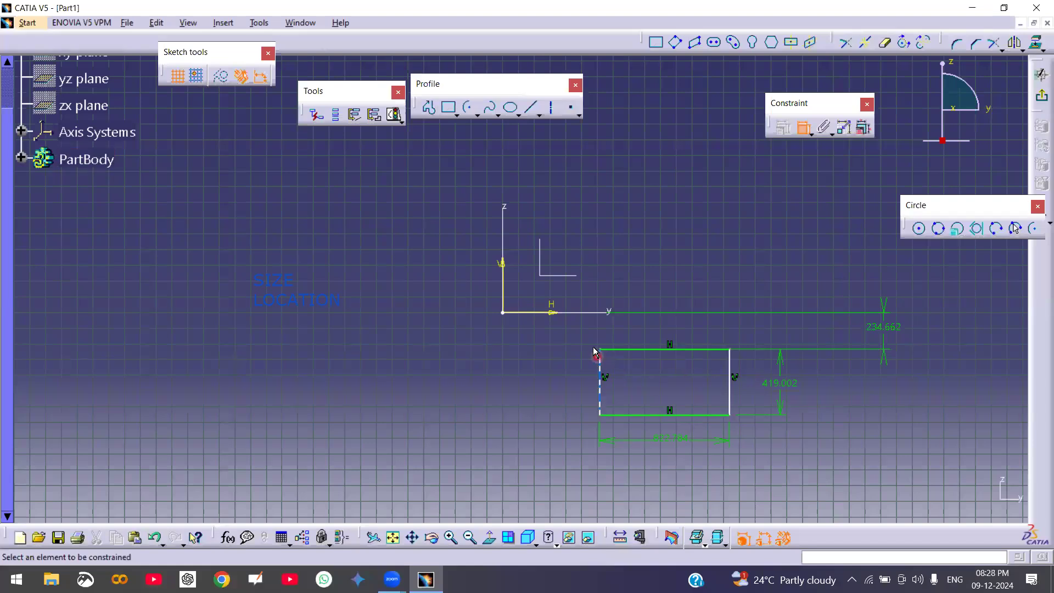
left_click(600, 350)
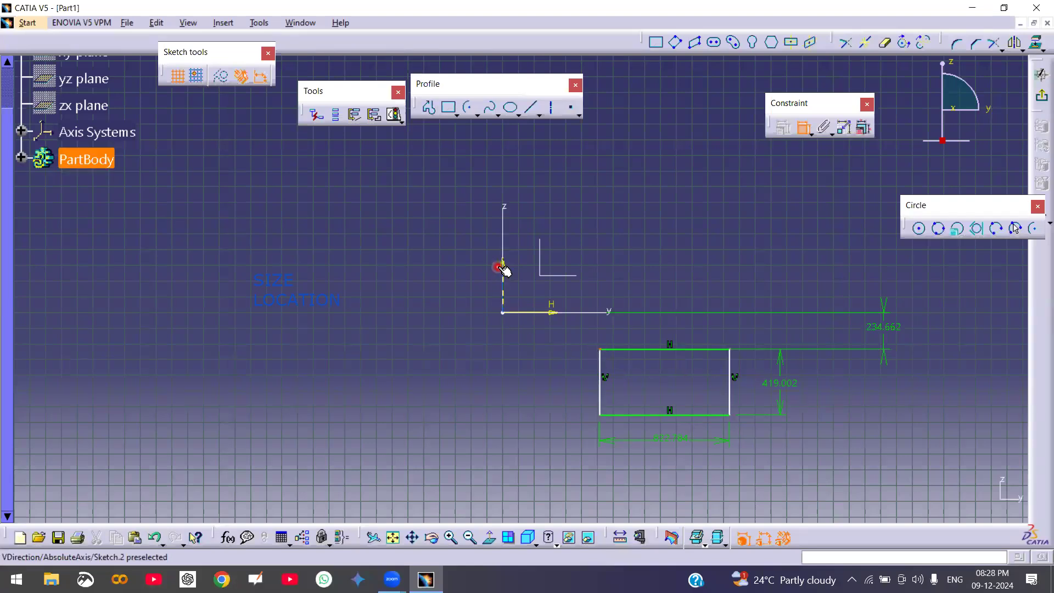
left_click(504, 283)
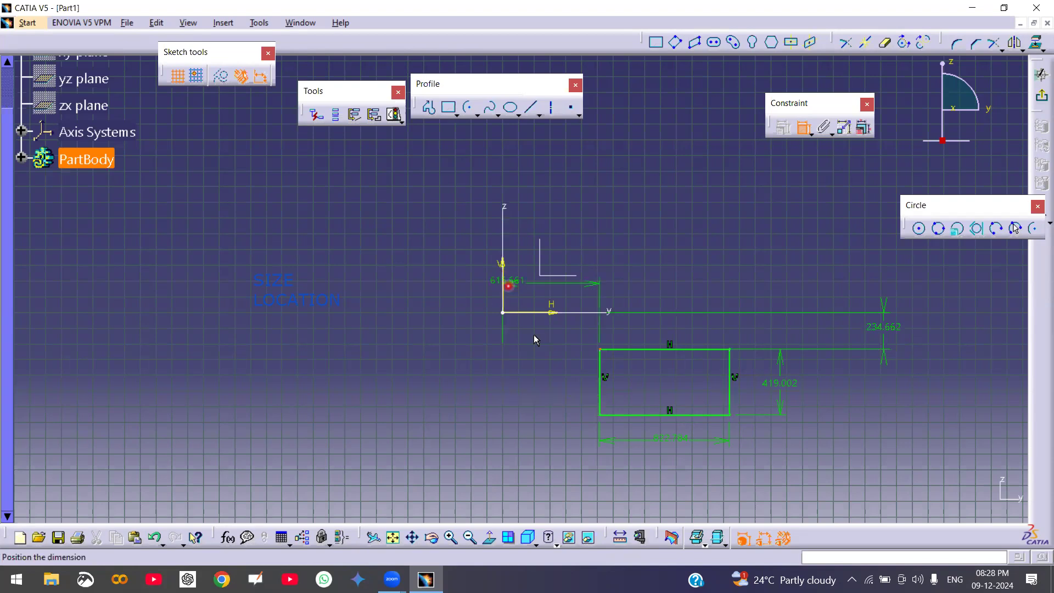
left_click(564, 165)
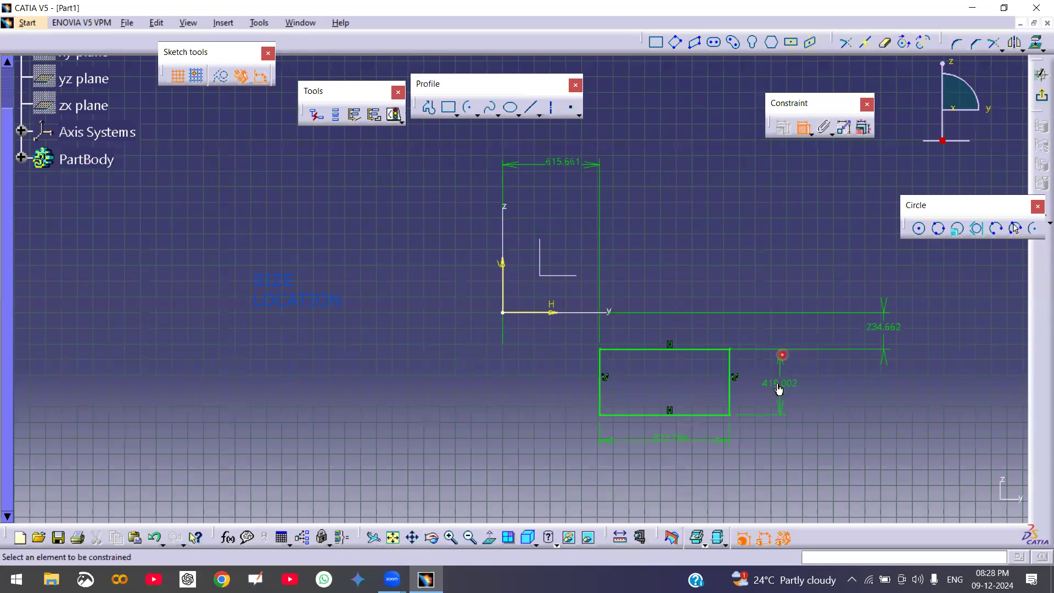
left_click(395, 116)
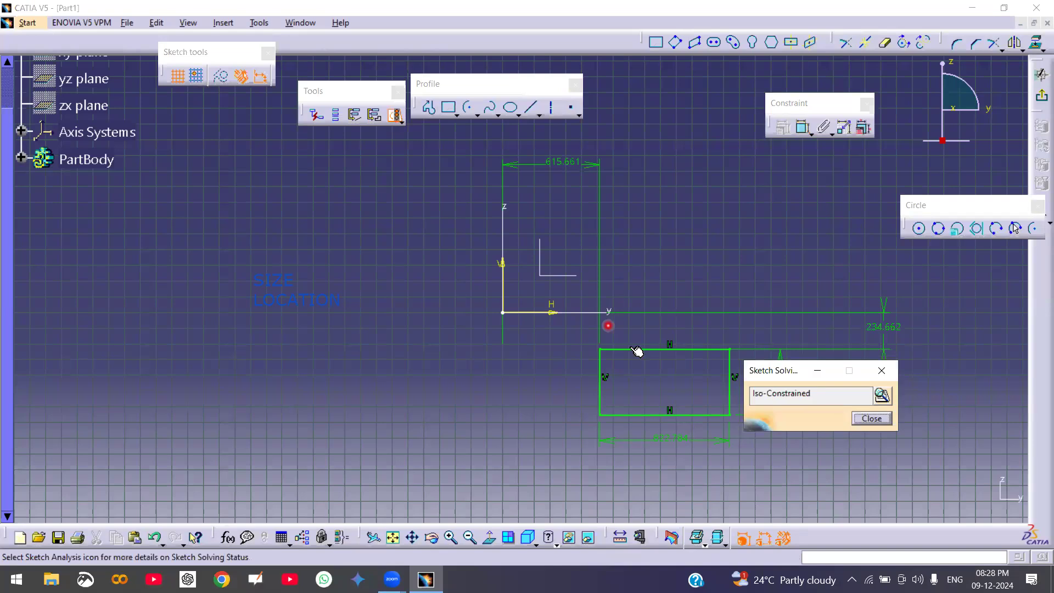
left_click(879, 419)
- Delete the rectangle together with all its dimensions and constraints
middle_click_drag(659, 353, 479, 174)
left_click_drag(479, 174, 809, 464)
key("Delete")
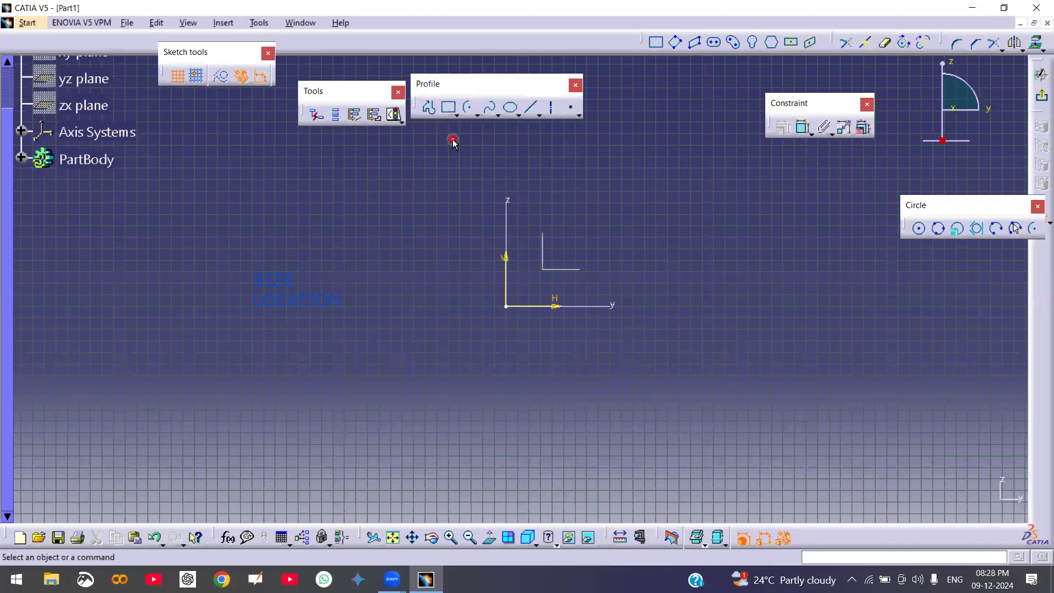
- Sketch a circle about 1030 mm in diameter, centred about 1010 mm right of the V axis and 806 mm above the H axis
left_click(454, 110)
left_click(475, 114)
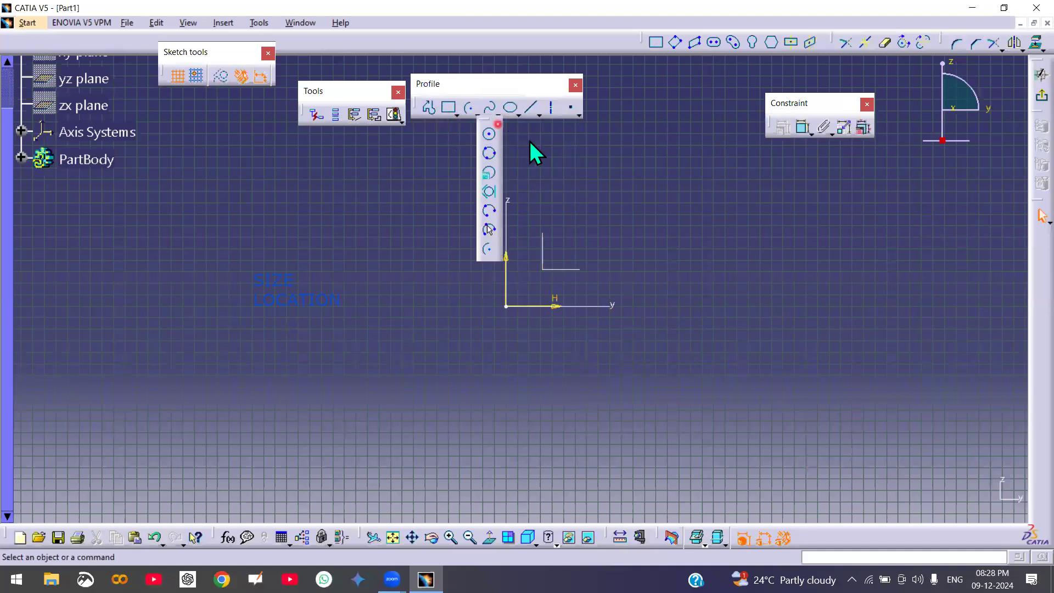
left_click(489, 136)
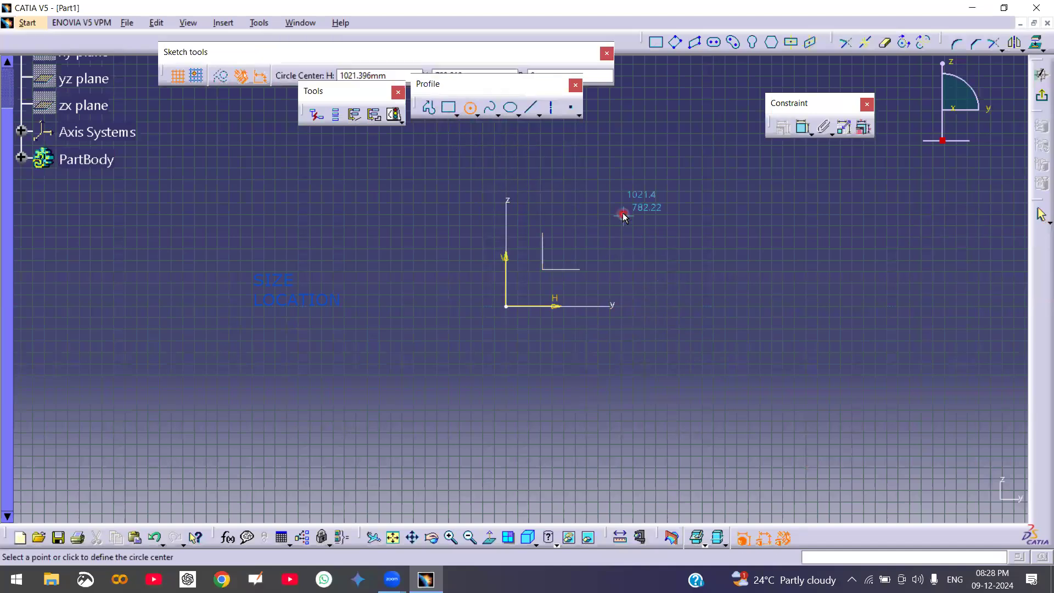
left_click(623, 213)
left_click(653, 266)
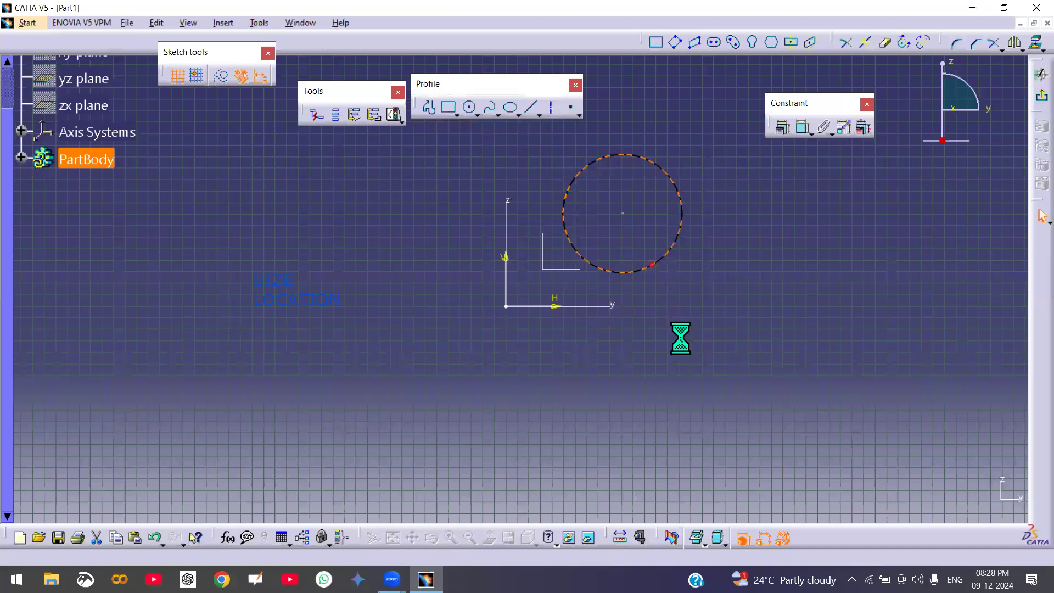
- Dimension the circle's diameter and place the dimension just outside the circle
middle_click_drag(723, 312, 743, 341)
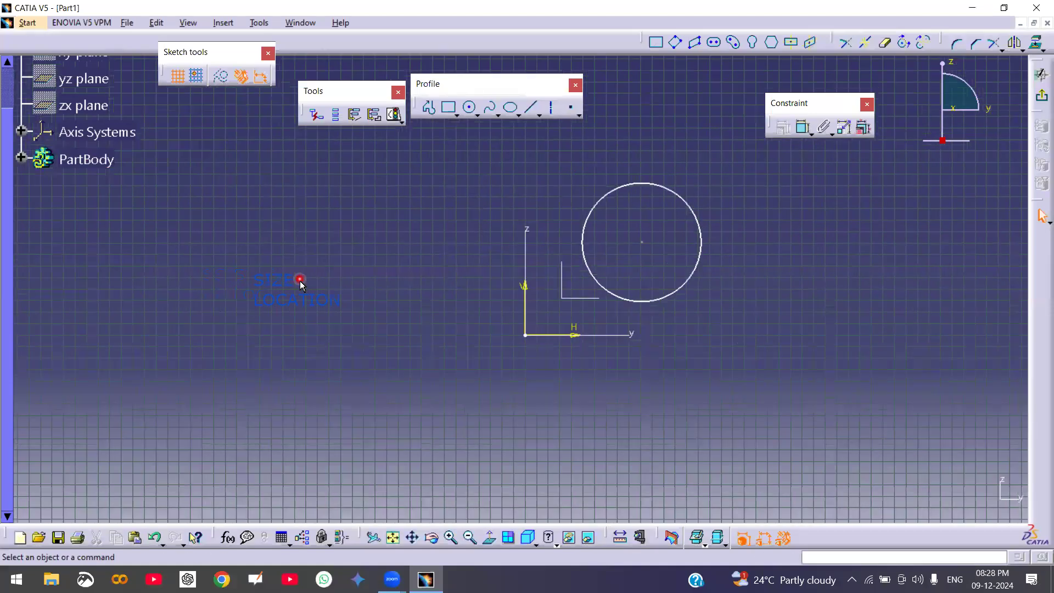
left_click(806, 130)
left_click(695, 218)
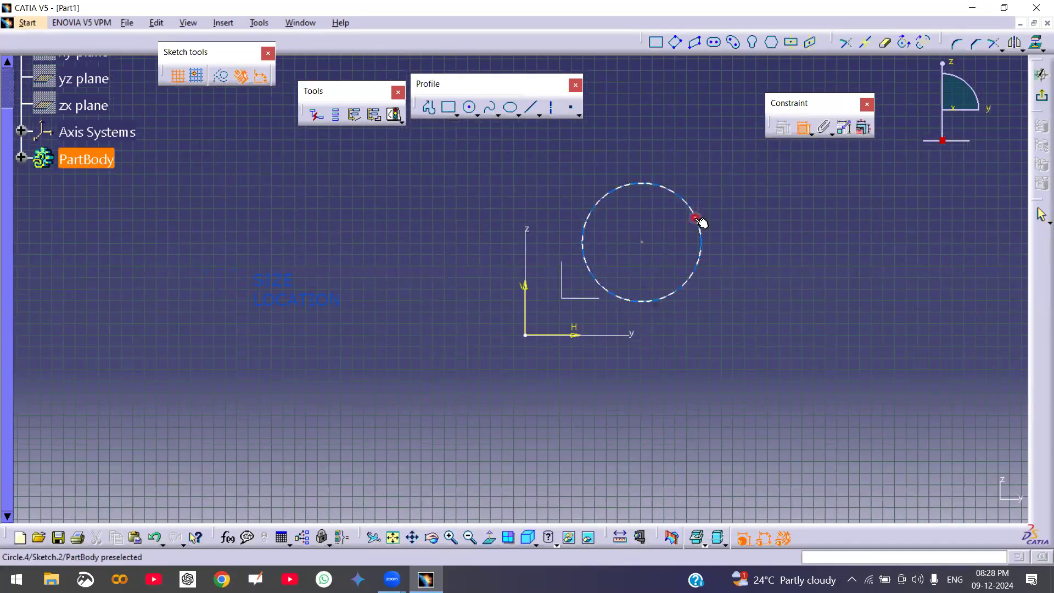
left_click(727, 215)
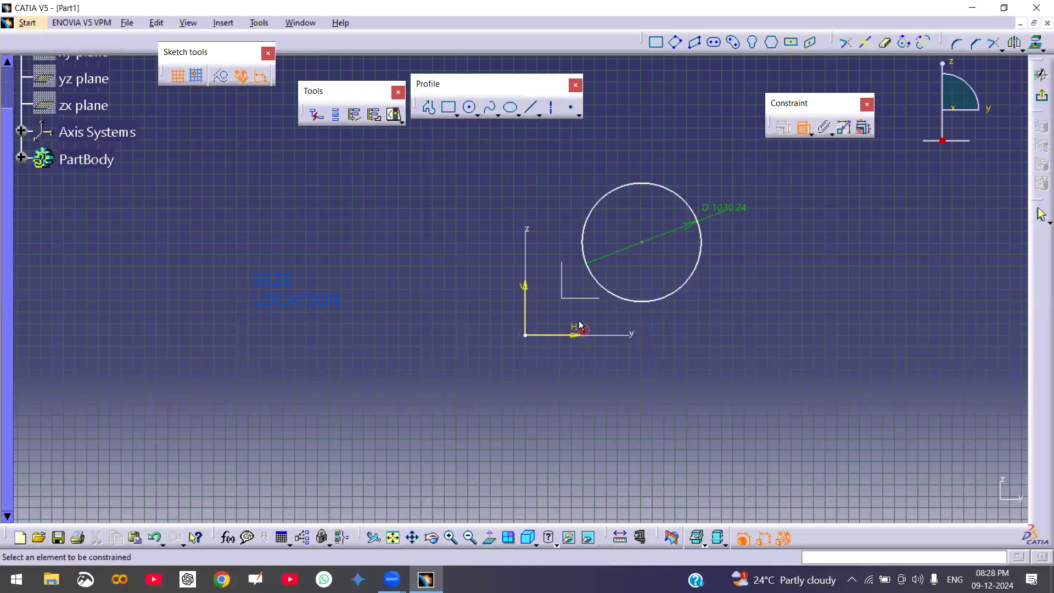
- Dimension the circle's centre vertically from the H axis and horizontally from the V axis
left_click(643, 242)
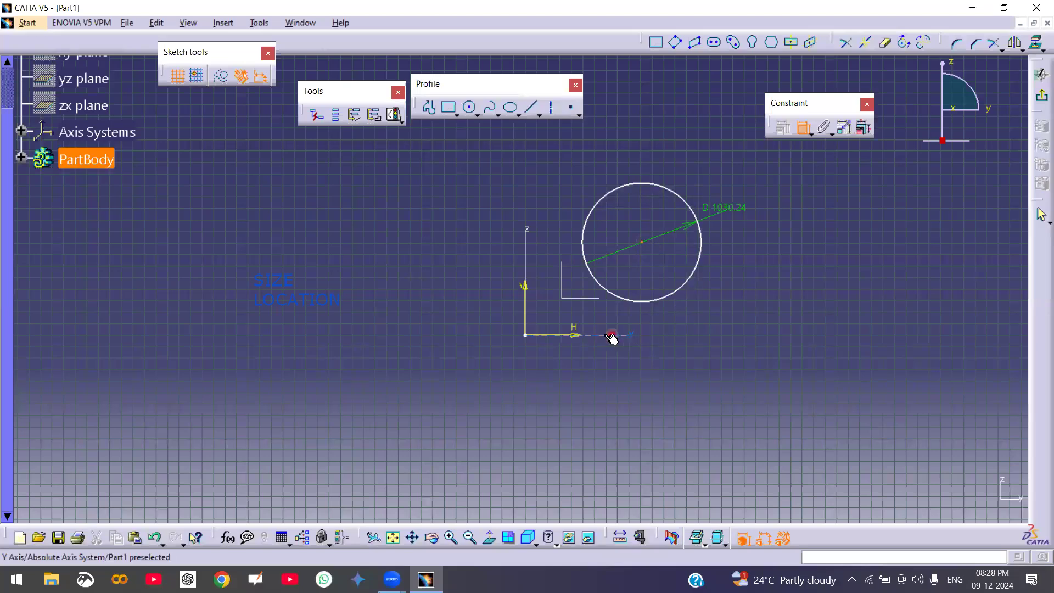
left_click(574, 334)
left_click(839, 295)
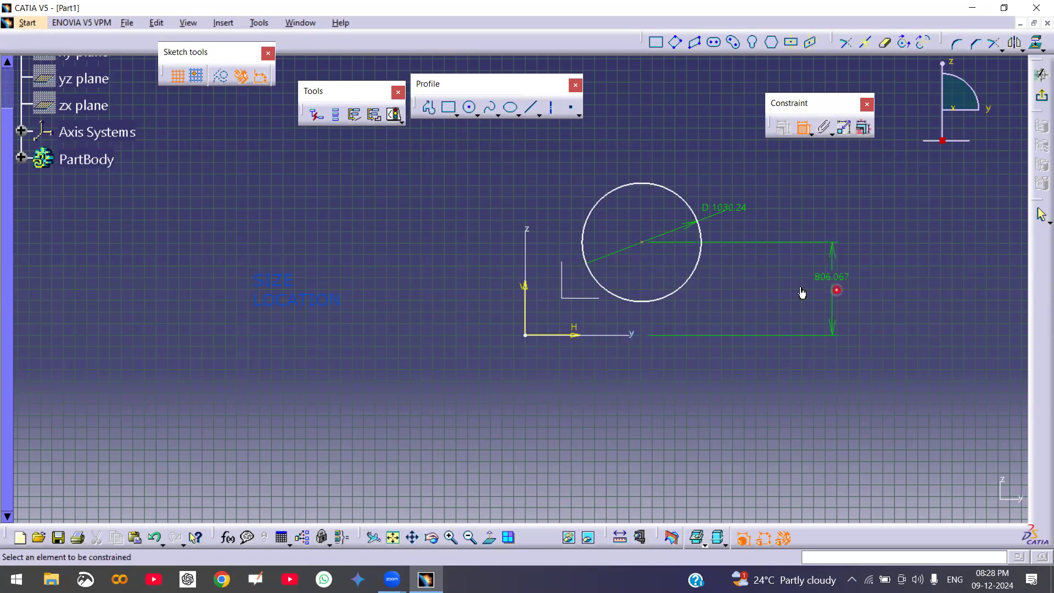
left_click(643, 242)
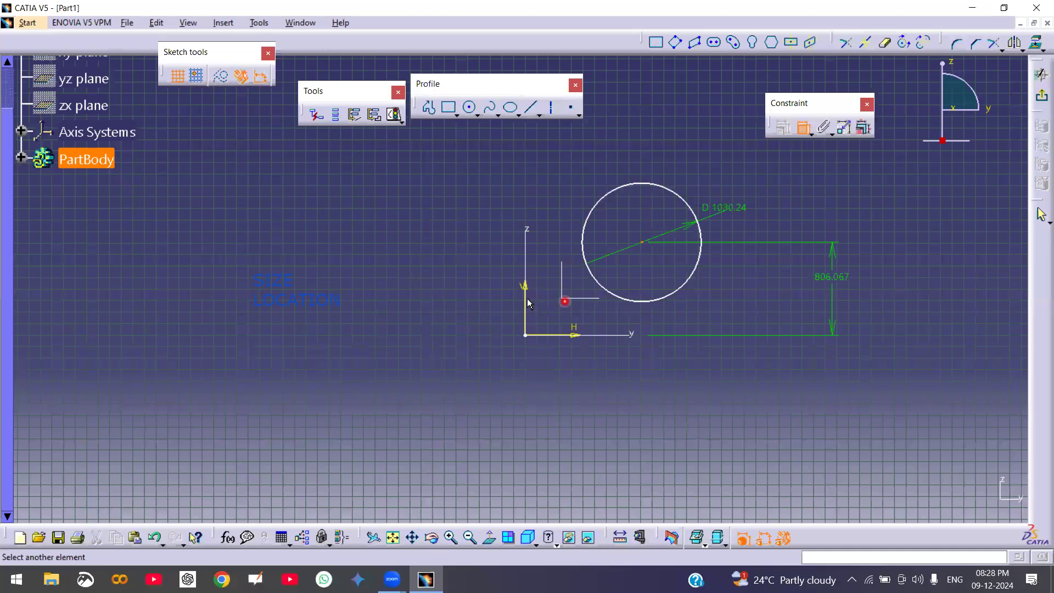
left_click(527, 300)
left_click(591, 149)
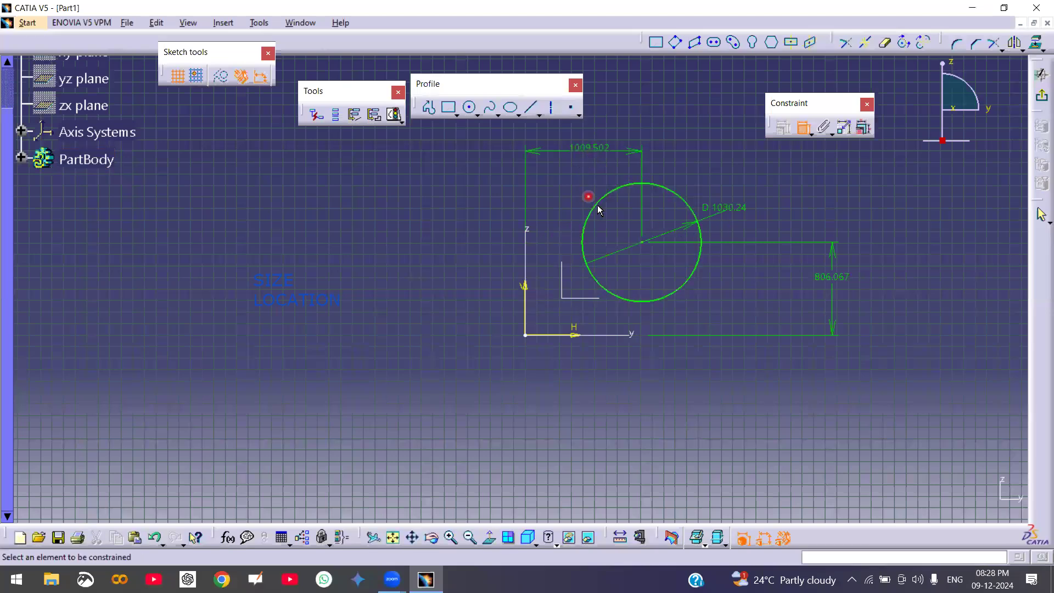
- Check the sketch's solving status for the dimensioned circle and close the status dialog
left_click(395, 115)
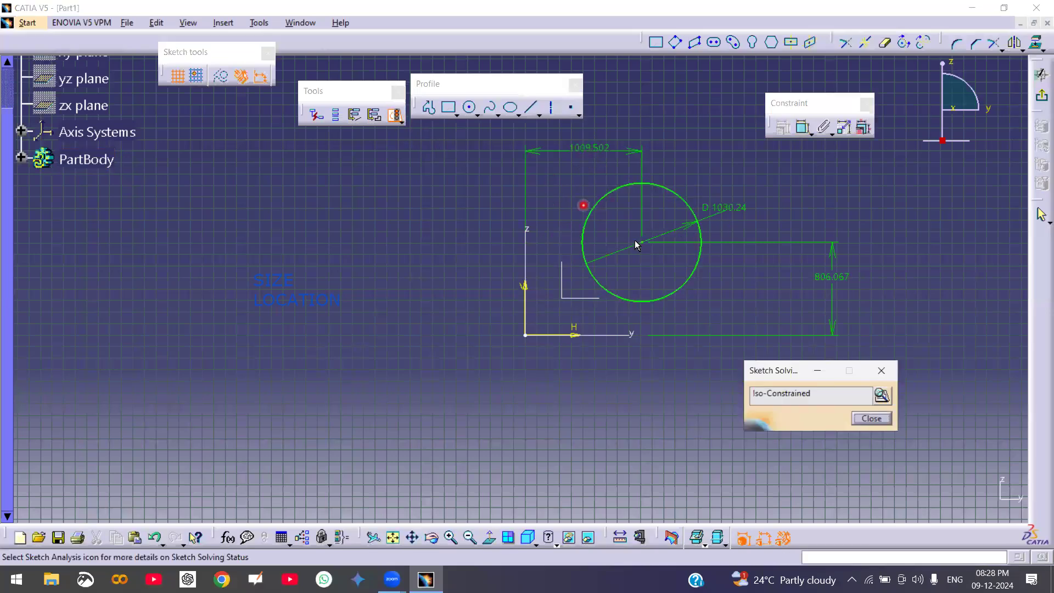
left_click(872, 421)
left_click(686, 309)
middle_click_drag(685, 307, 691, 329)
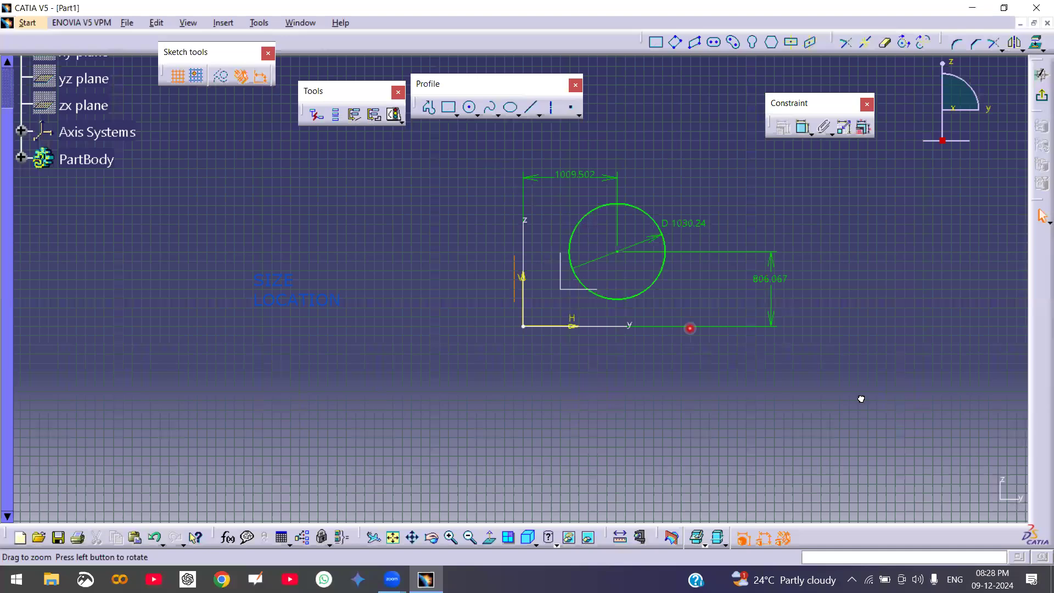
- Clear the sketch and draw a line about 1637 mm long on the H axis, starting about 1371 mm right of the V axis
key("ctrl+a")
key("Delete")
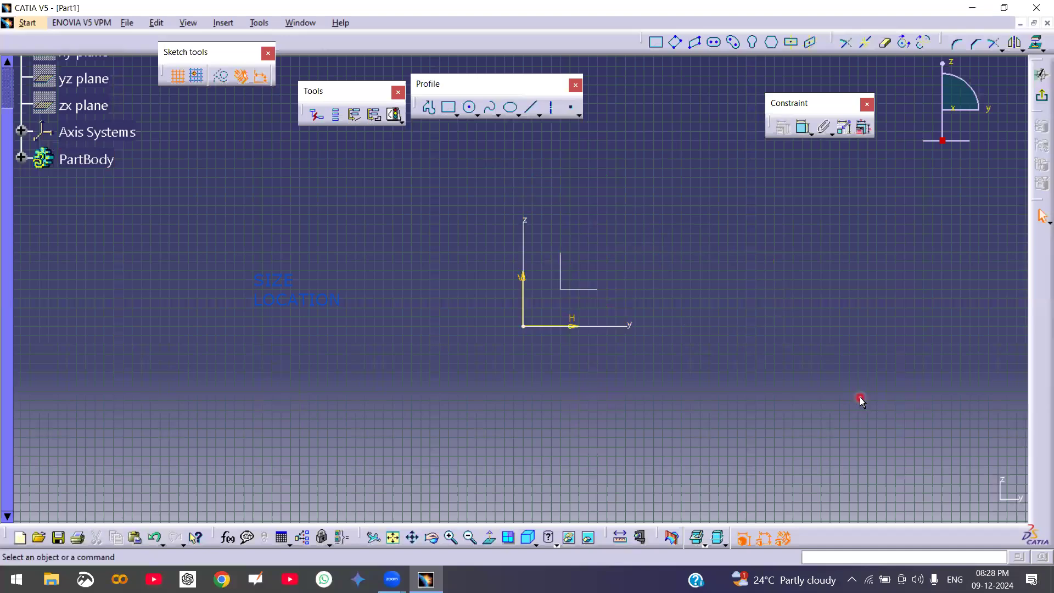
left_click(531, 108)
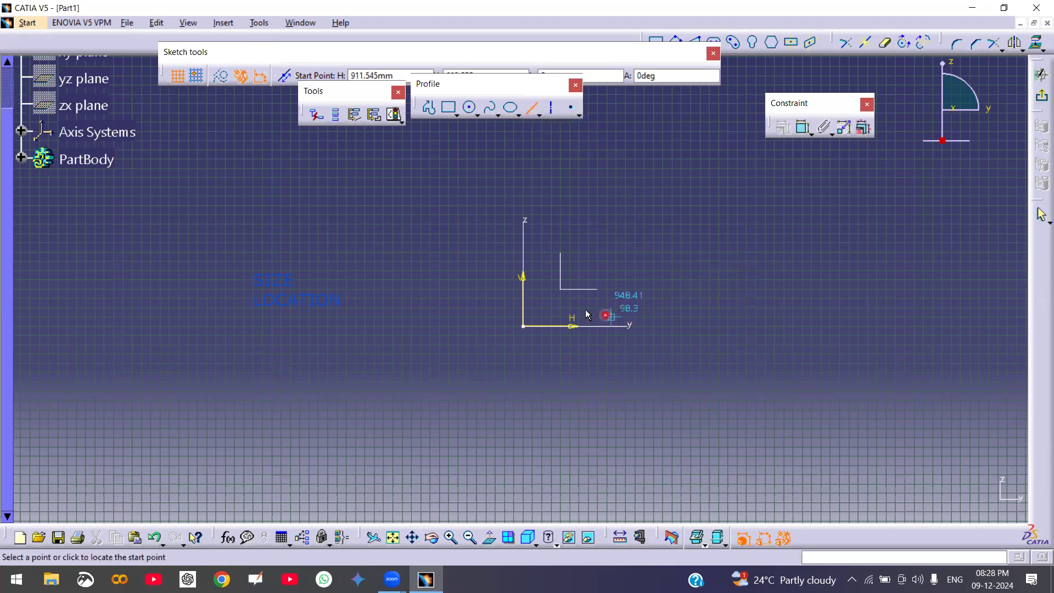
middle_click_drag(603, 367, 610, 344)
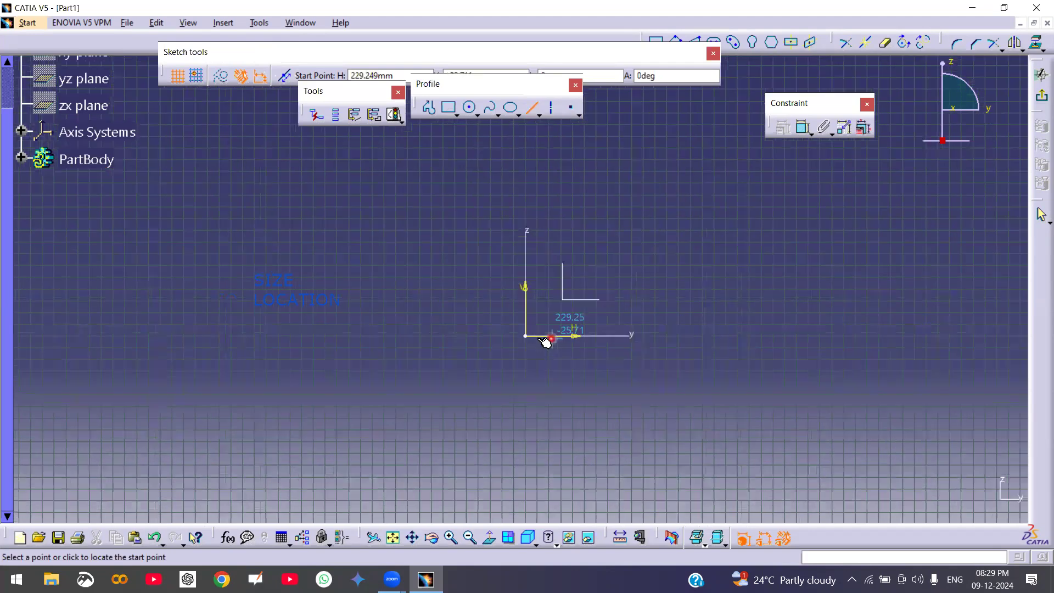
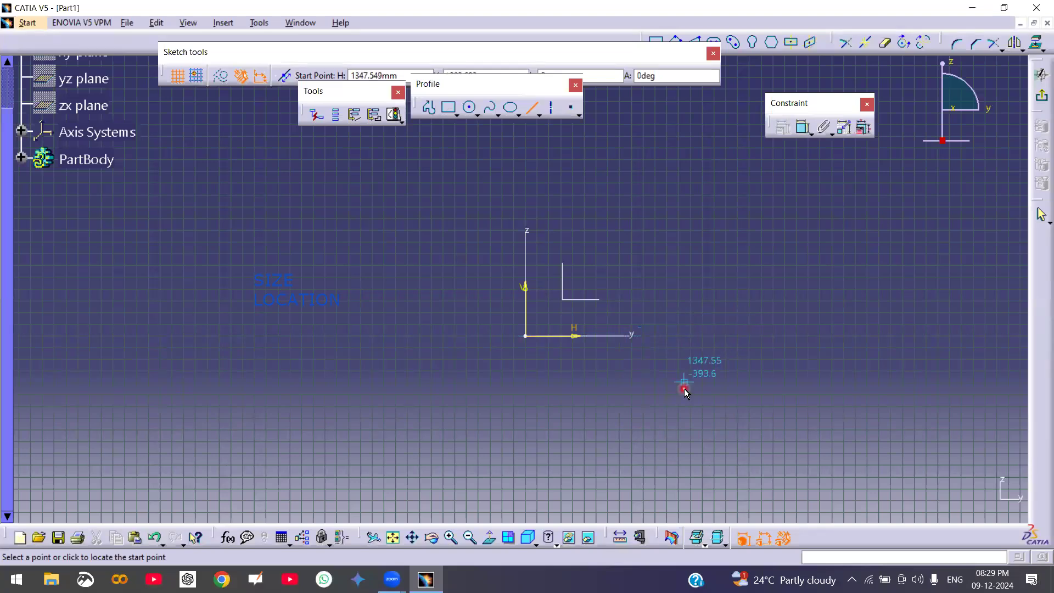
left_click(687, 337)
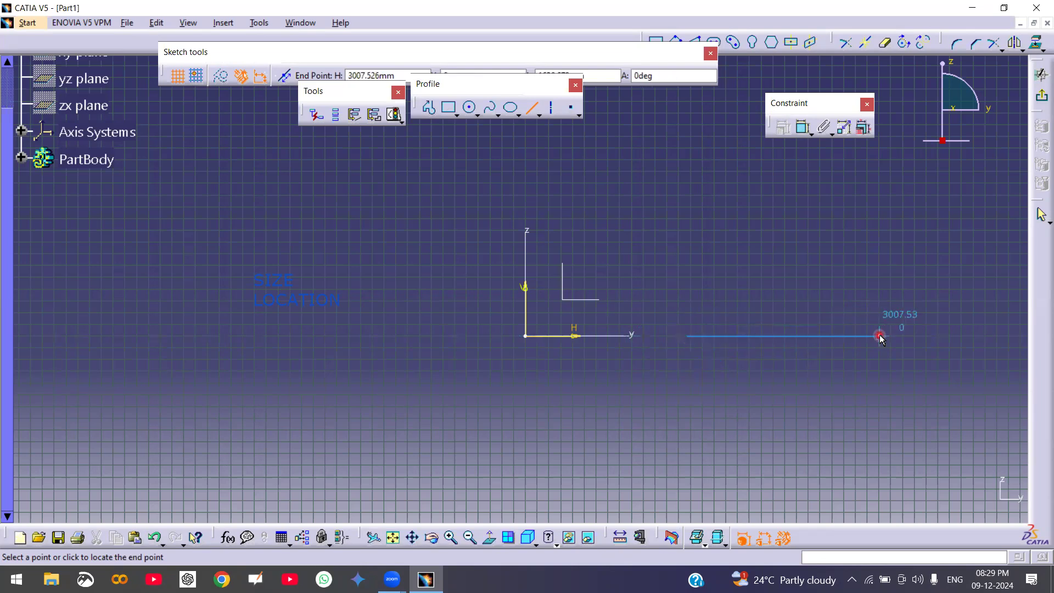
left_click(880, 335)
left_click(742, 410)
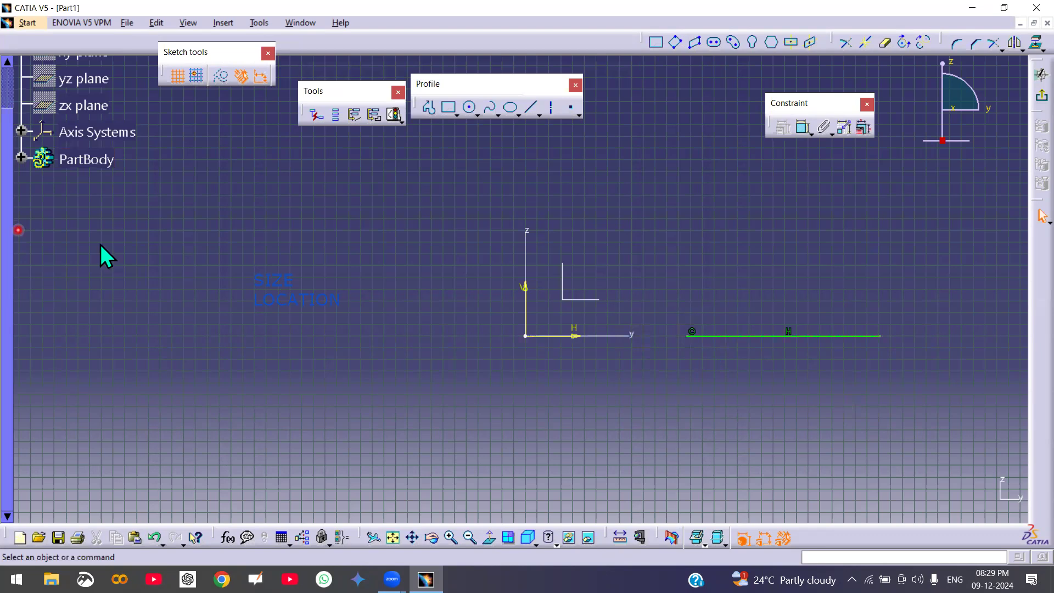
left_click_drag(679, 318, 705, 354)
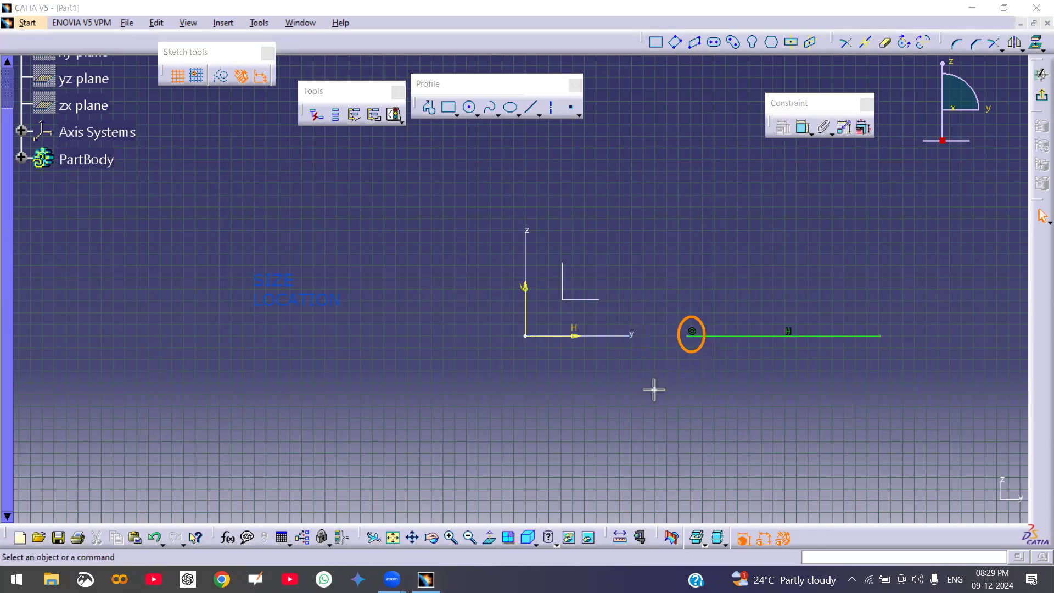
left_click_drag(597, 372, 615, 391)
left_click(802, 128)
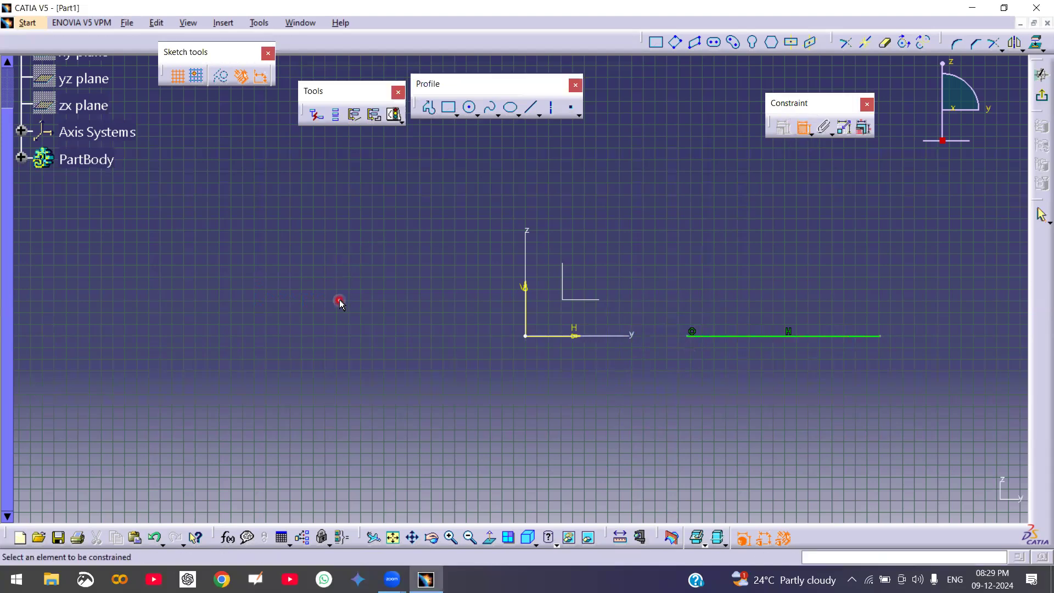
left_click(803, 128)
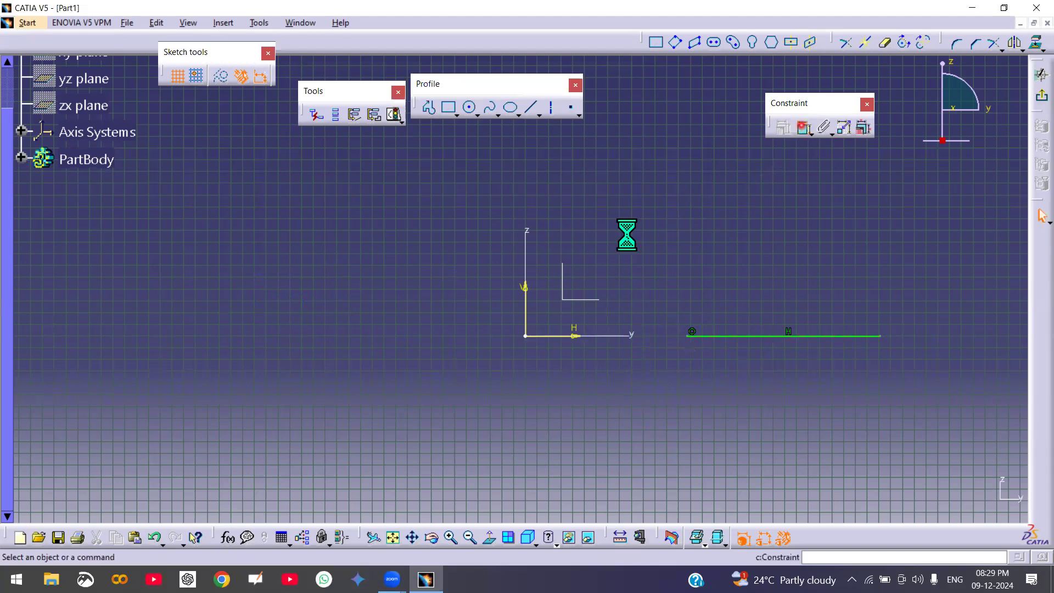
key("ctrl+z")
key("ctrl+z")
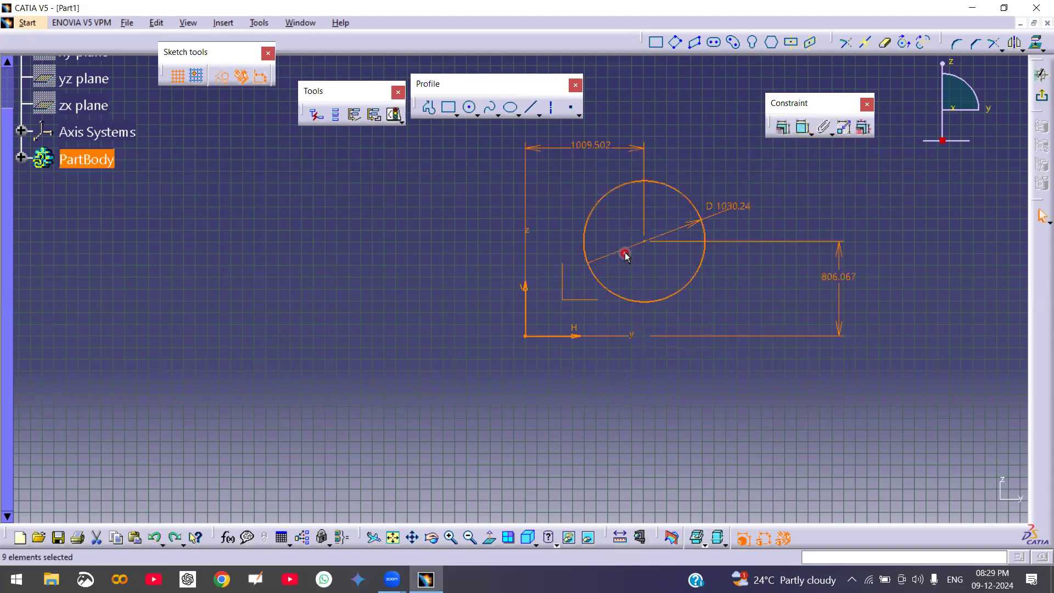
key("ctrl+y")
key("ctrl+y")
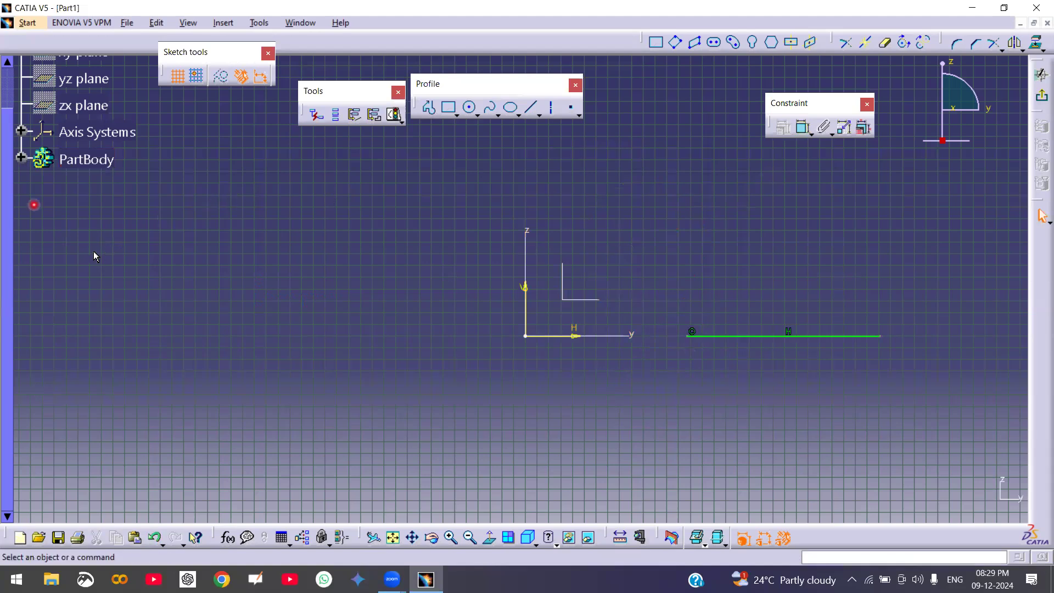
- Write a two-line on-screen note reading "SIZE" and "LOCATION FROM H AND V"
left_click(169, 236)
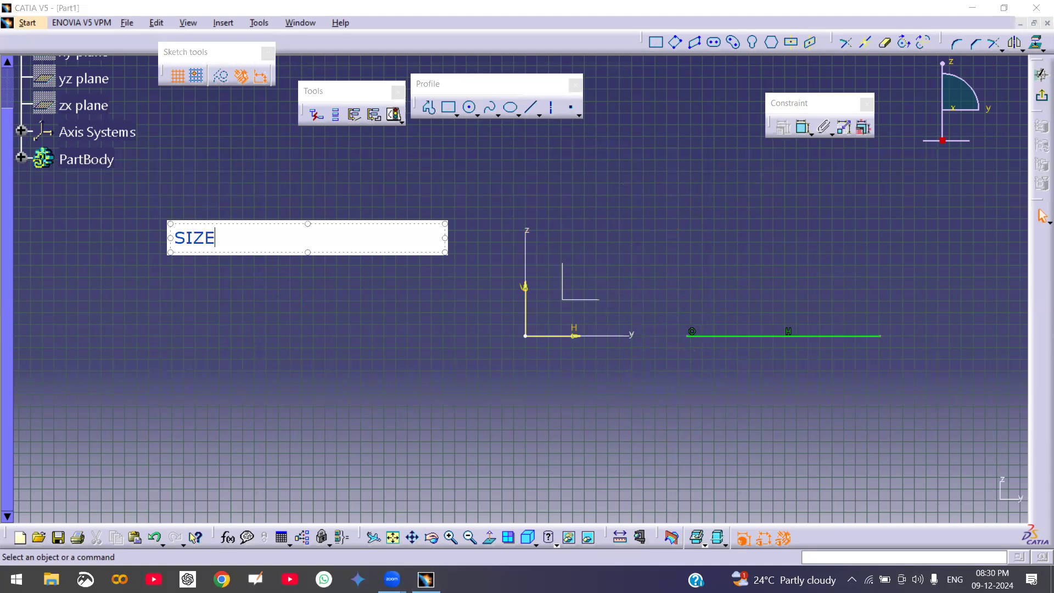
type("SIZE")
key("Return")
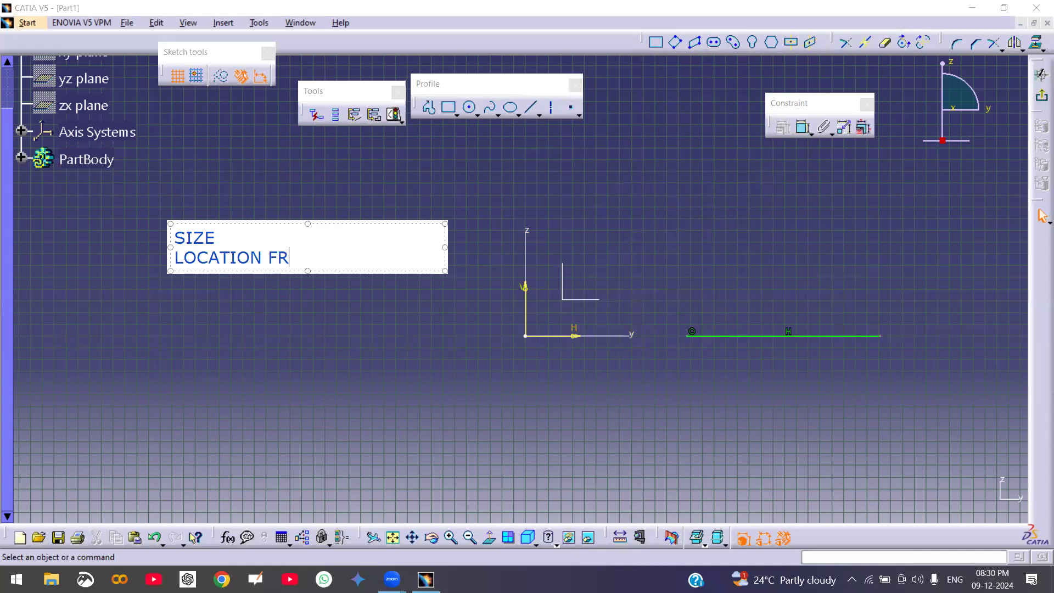
type("AND V")
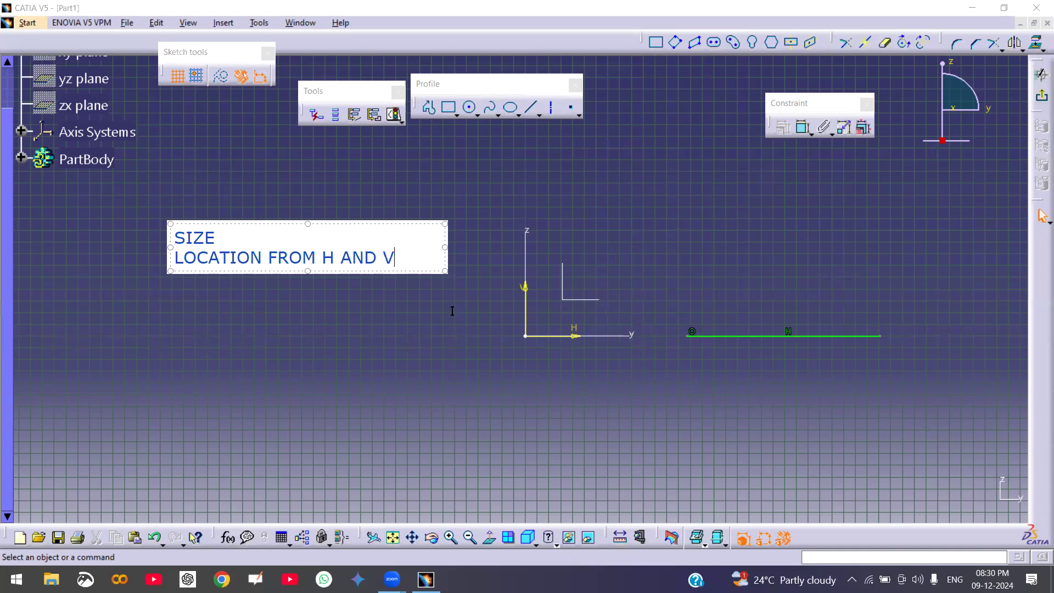
left_click(362, 290)
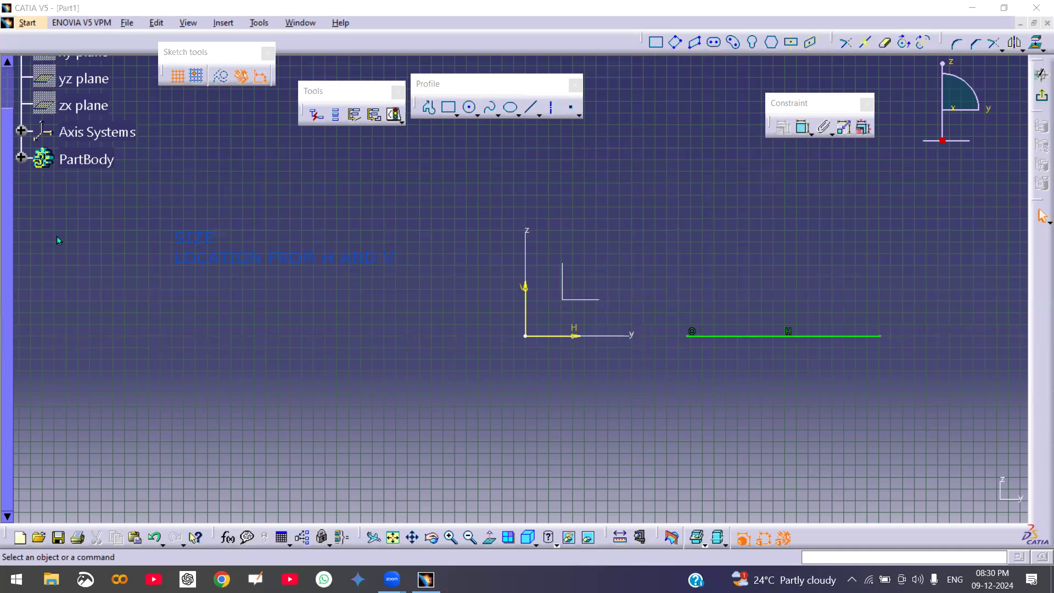
- Dimension the horizontal line's length and place the dimension above the line
left_click(802, 128)
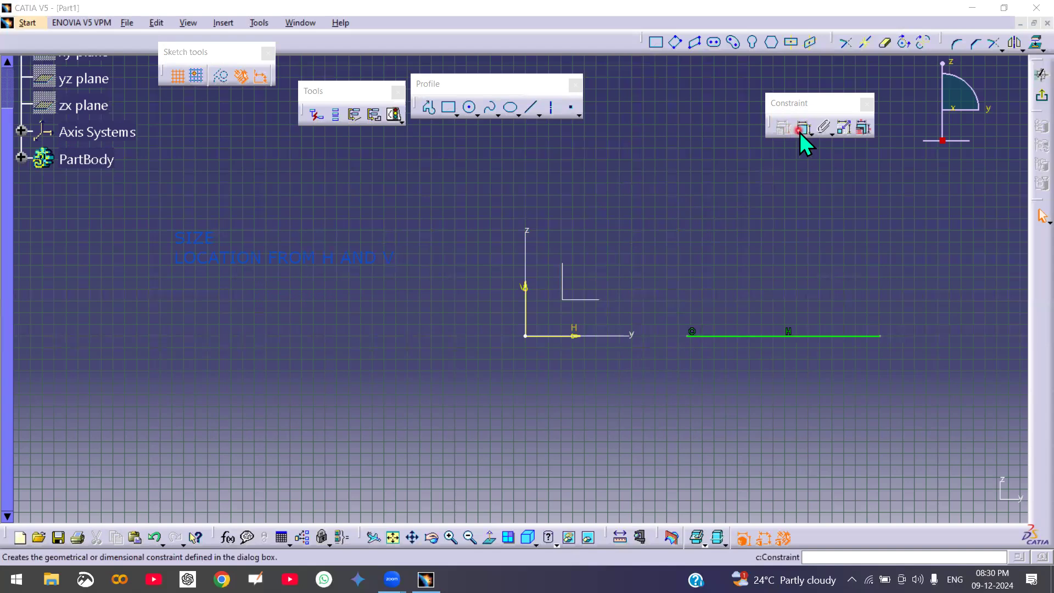
left_click(802, 128)
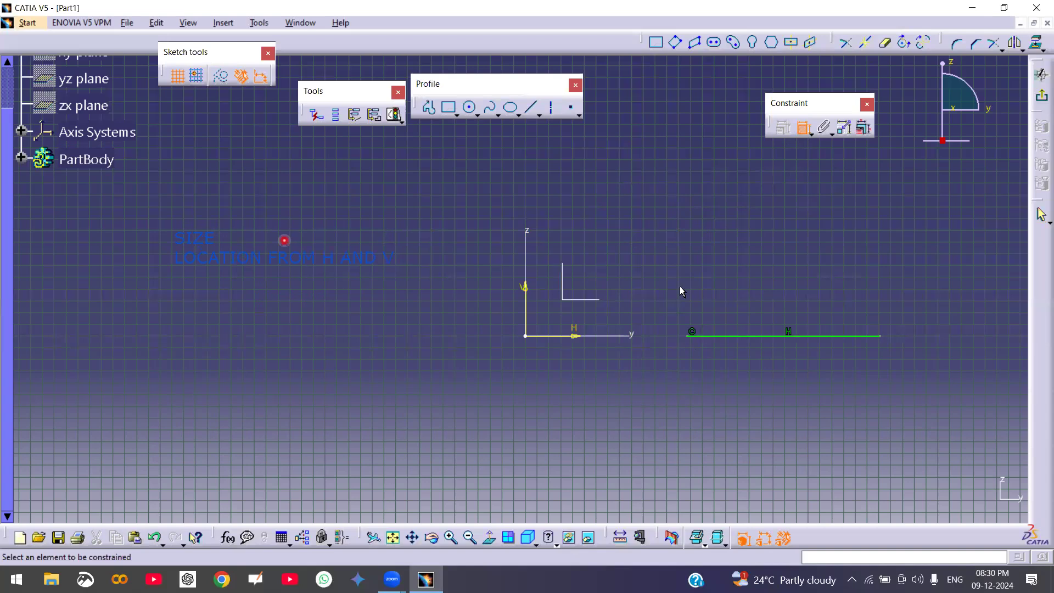
left_click(782, 340)
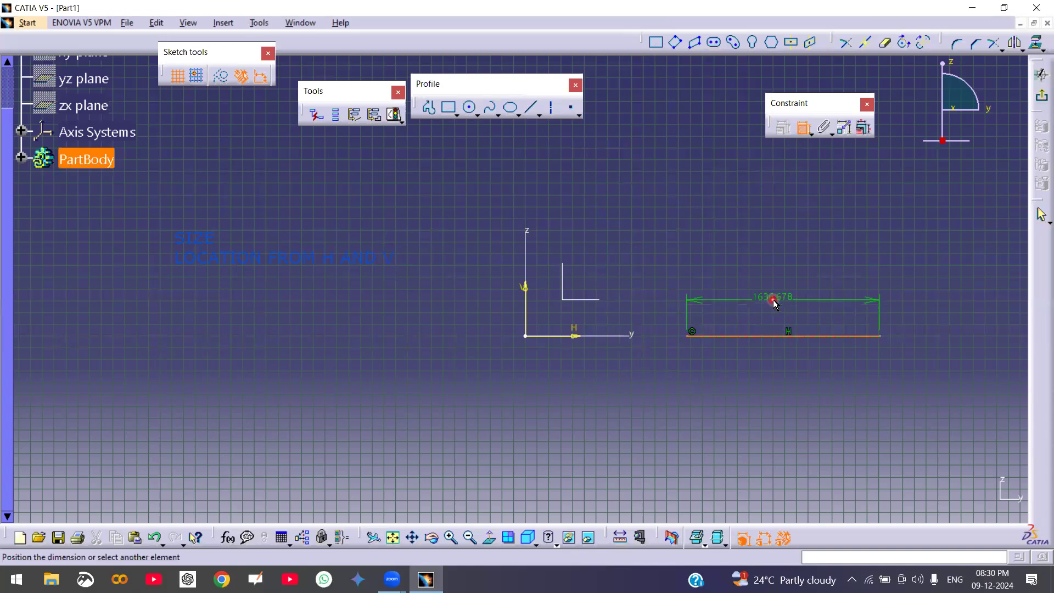
left_click(773, 299)
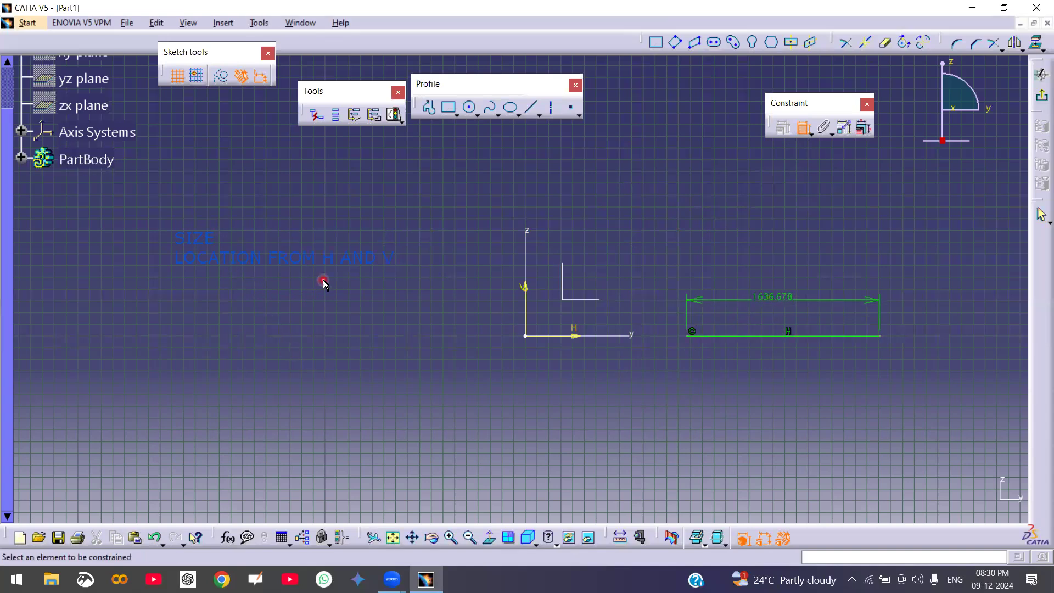
- Dimension the horizontal line's start point from the V axis, placed below the line, and check the sketch's solving status
left_click(529, 304)
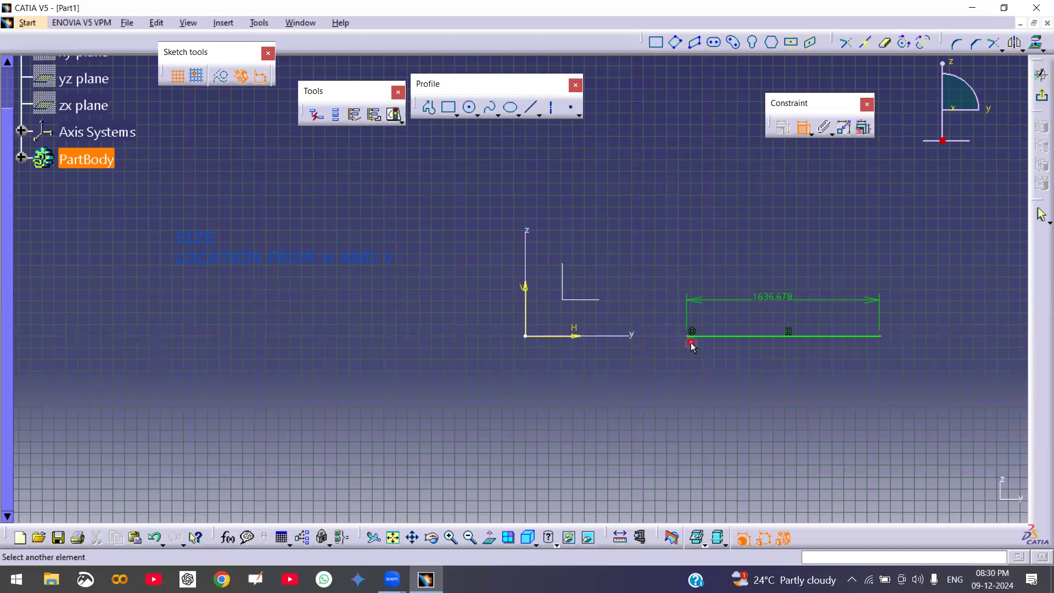
left_click(692, 335)
left_click(619, 412)
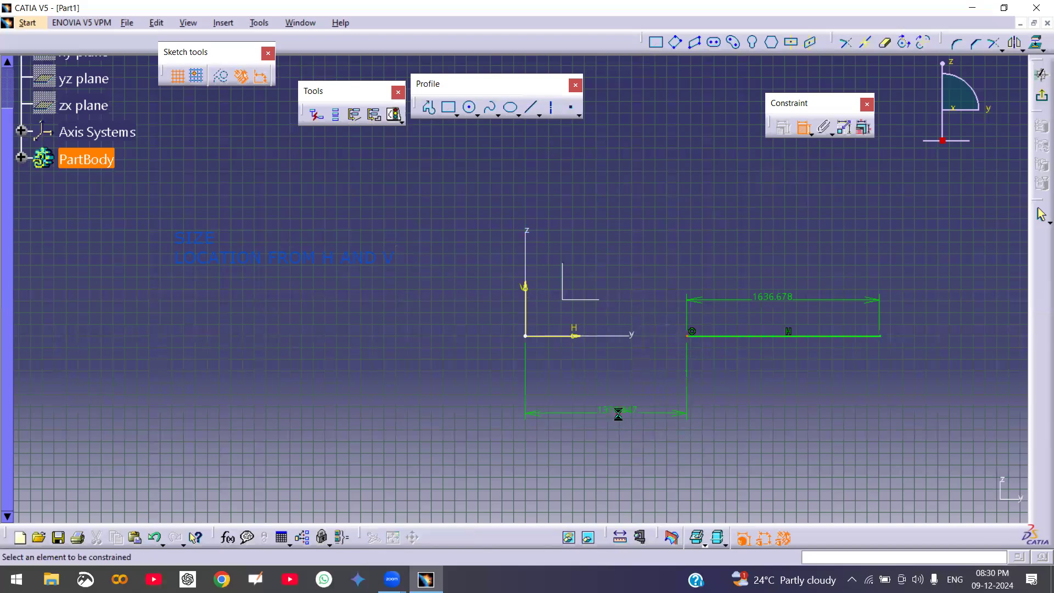
left_click(394, 115)
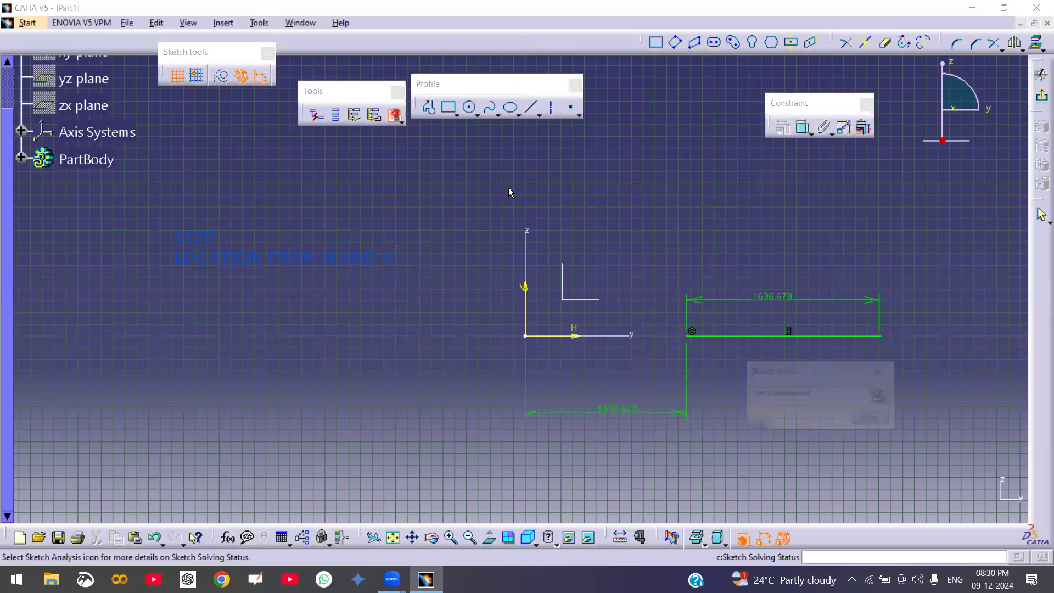
left_click(871, 419)
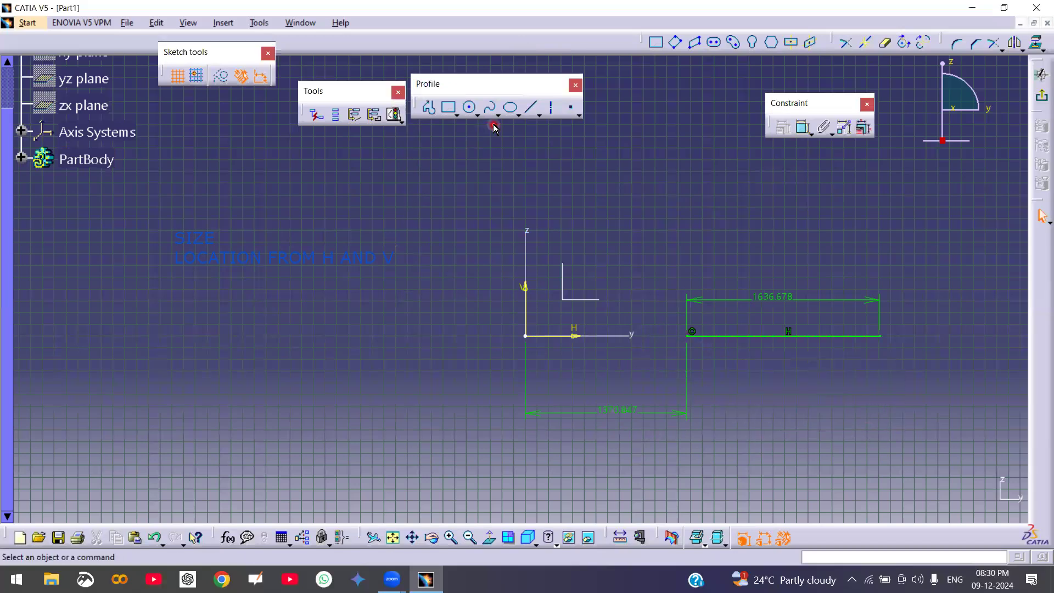
- Draw a vertical line about 958 mm long on the V axis, with its lower end about 1101 mm above the H axis
left_click(532, 110)
middle_click_drag(608, 161, 617, 234)
left_click(534, 167)
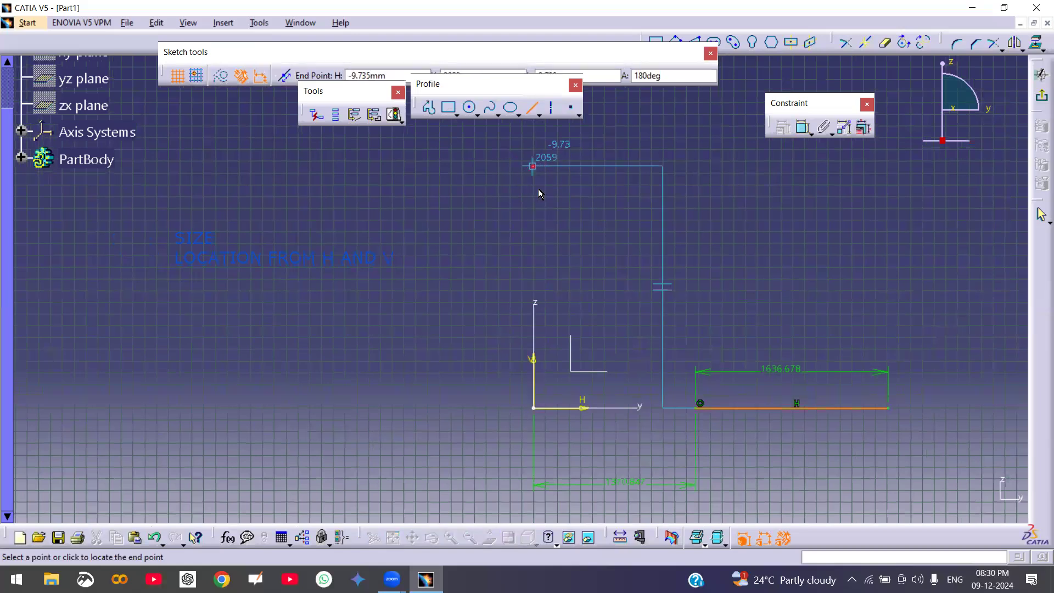
left_click(534, 279)
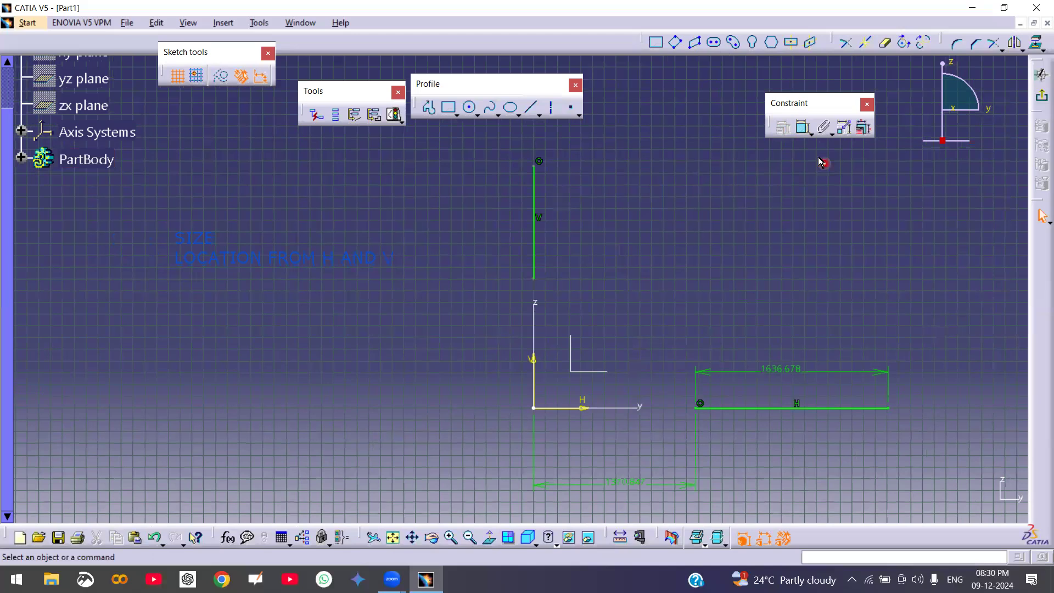
- Dimension the vertical line's length and place the dimension to its left
left_click(801, 130)
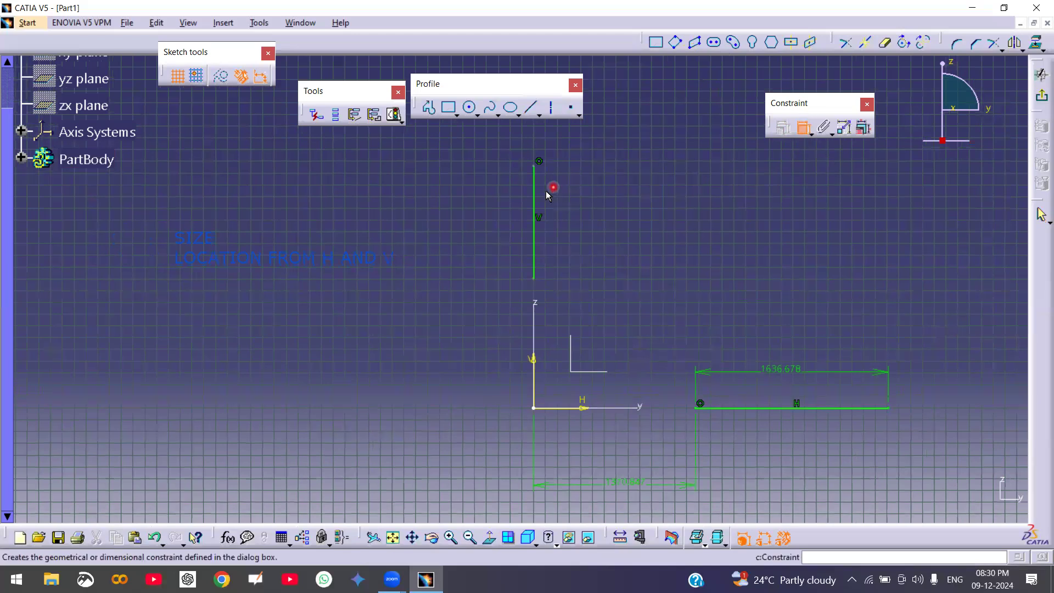
left_click(535, 220)
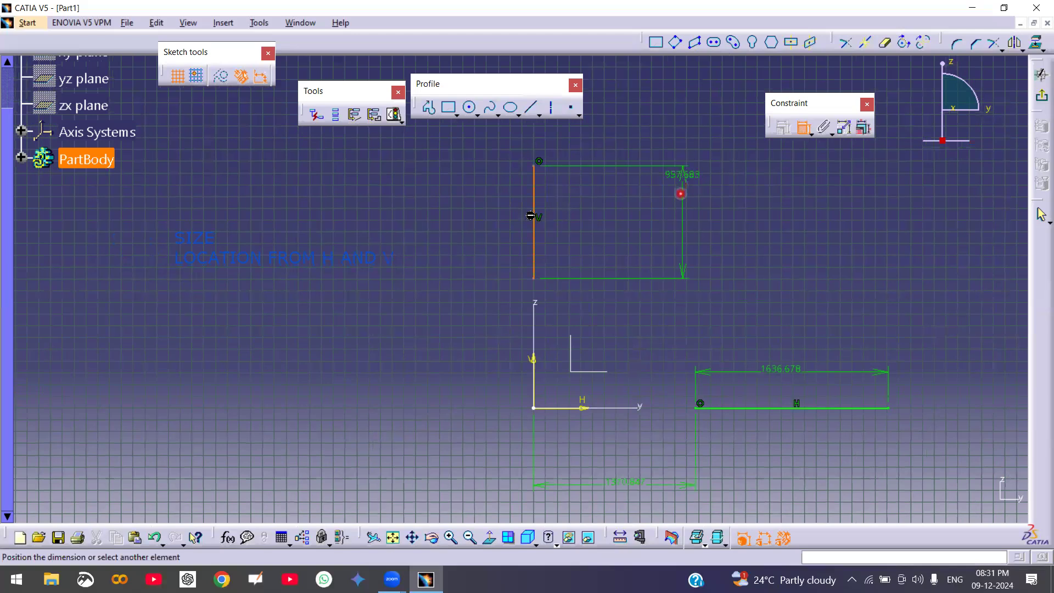
left_click(477, 218)
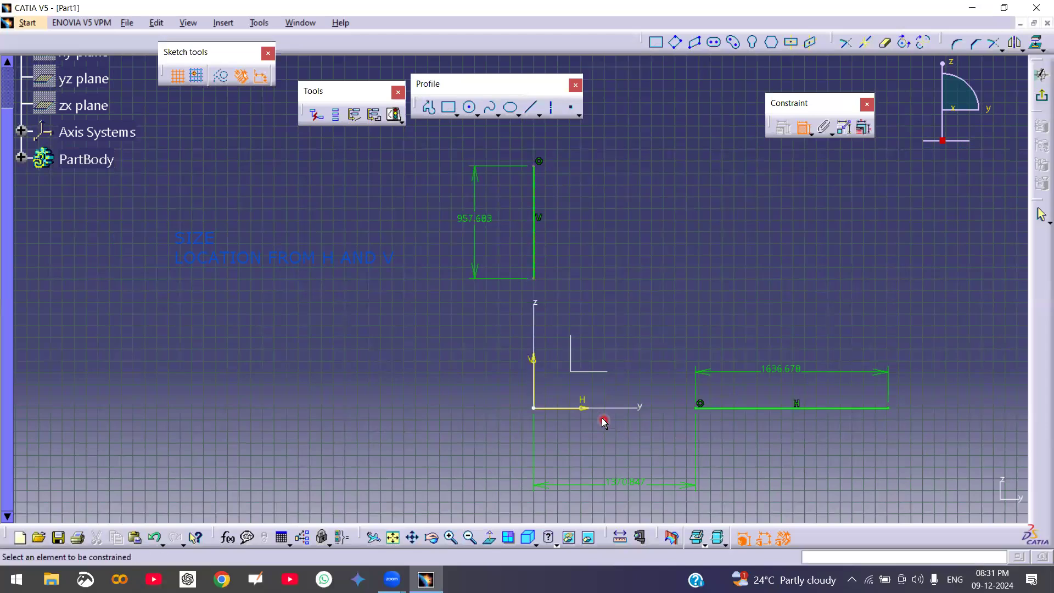
- Dimension the vertical line's lower endpoint from the H axis and check the sketch's solving status
left_click(584, 406)
left_click(536, 280)
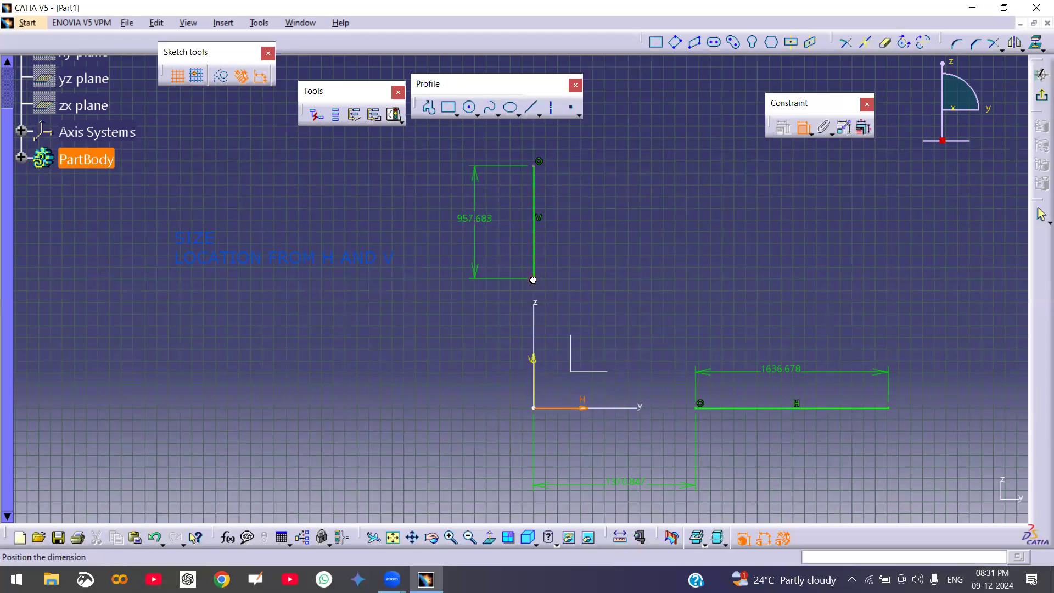
left_click(463, 327)
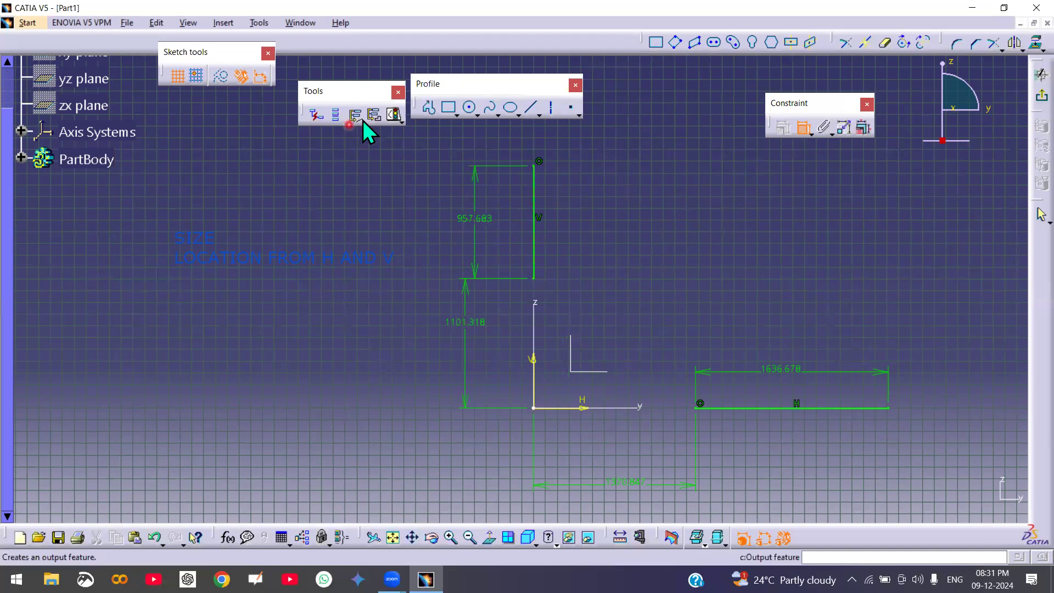
left_click(395, 114)
left_click(865, 419)
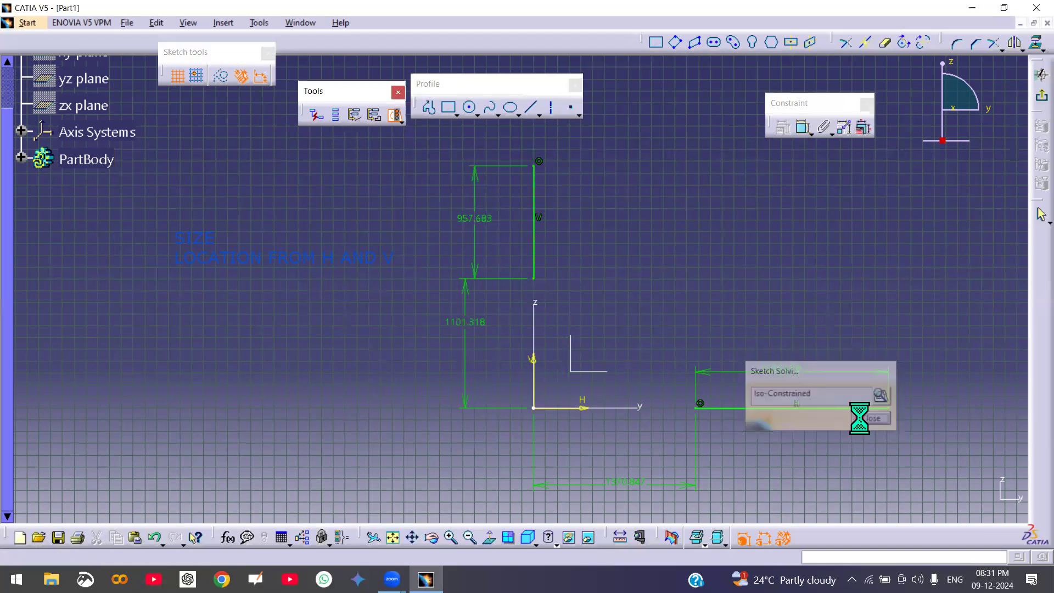
- Delete both lines and all their dimensions from the sketch
middle_click_drag(616, 327, 628, 371)
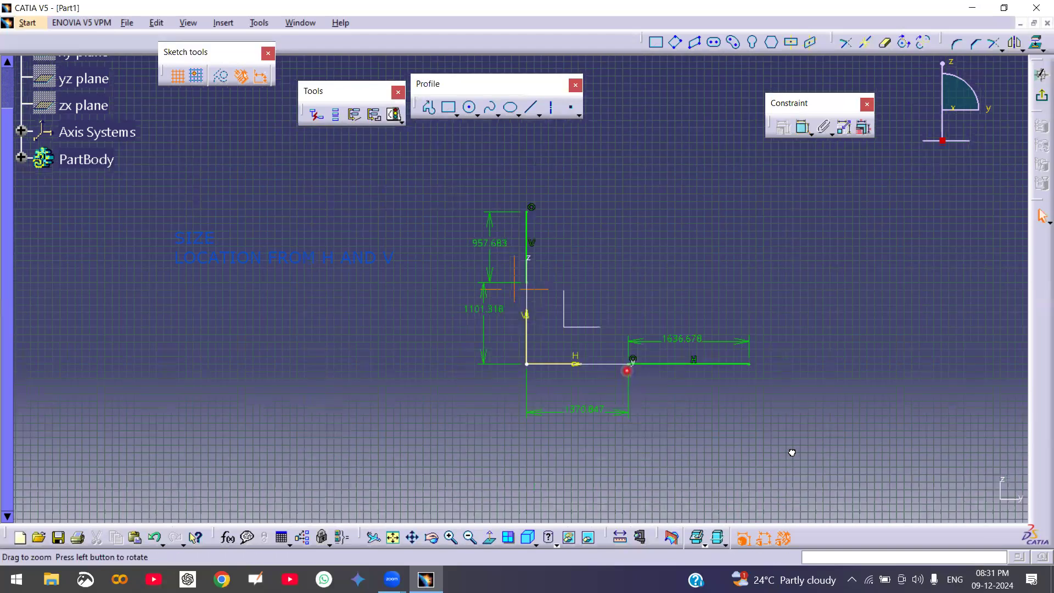
right_click(798, 450)
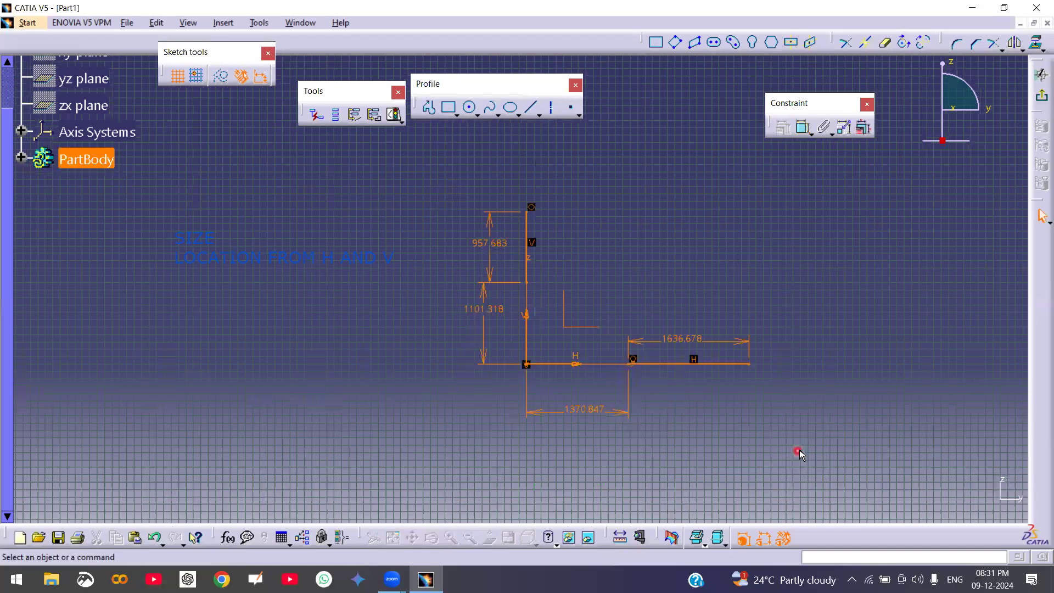
left_click(801, 454)
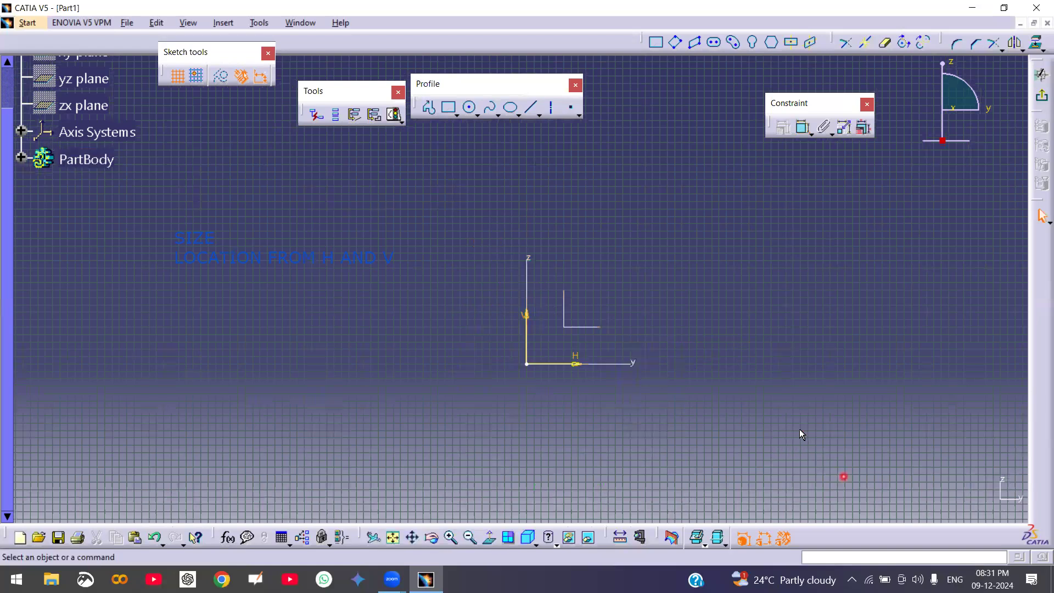
- Draw a circle about 1245 mm in diameter, centred on the H axis about 1391 mm right of the V axis
left_click(470, 107)
middle_click_drag(720, 379, 725, 328)
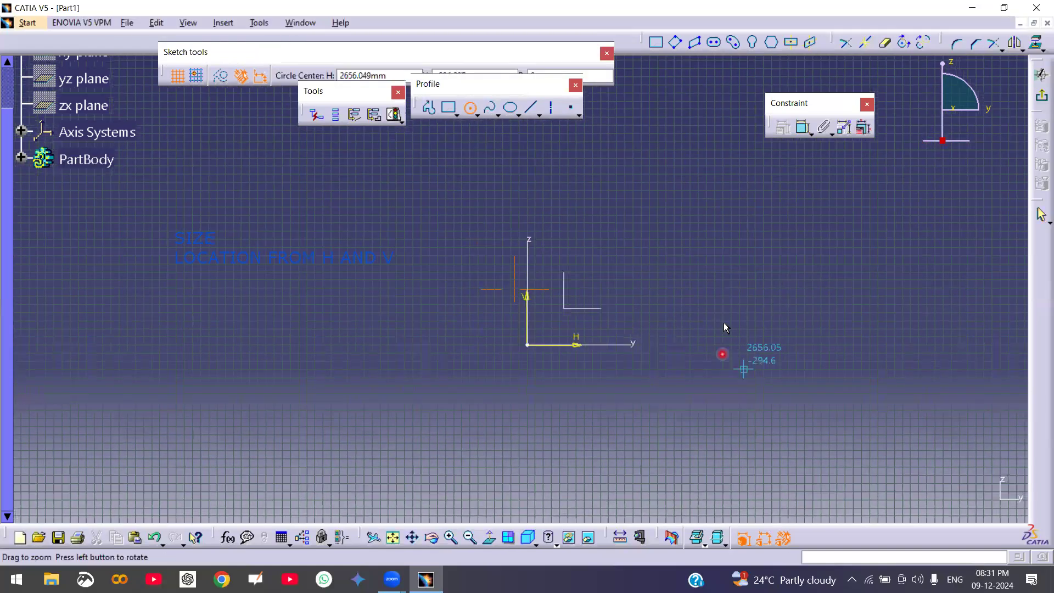
mouse_move(699, 372)
middle_mouse_down()
mouse_move(664, 330)
mouse_move(666, 279)
middle_mouse_up()
left_click(697, 366)
left_click(745, 427)
left_click(659, 360)
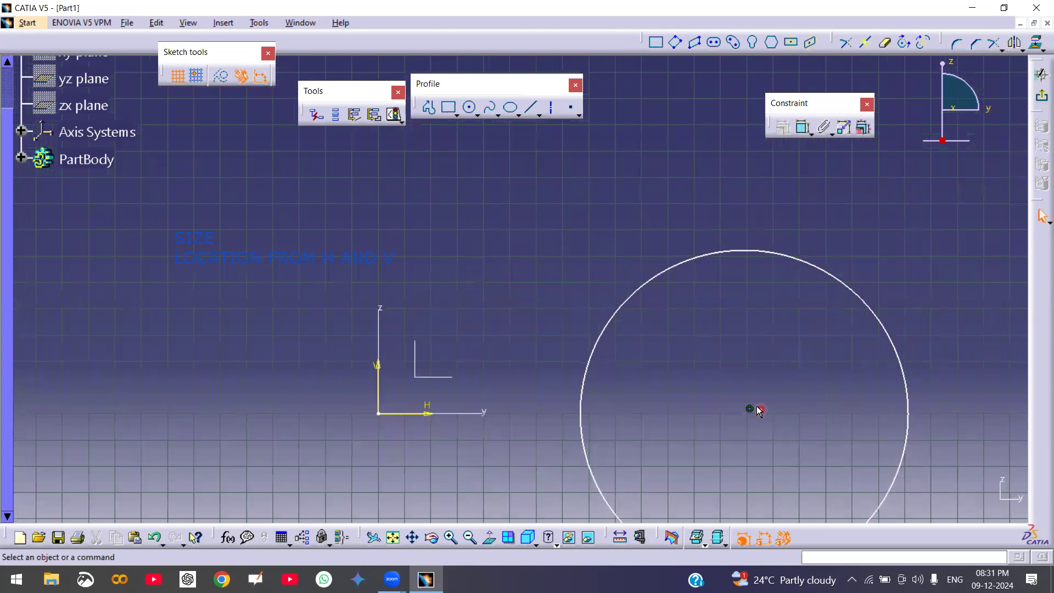
middle_click_drag(753, 412, 758, 419)
left_click(752, 411)
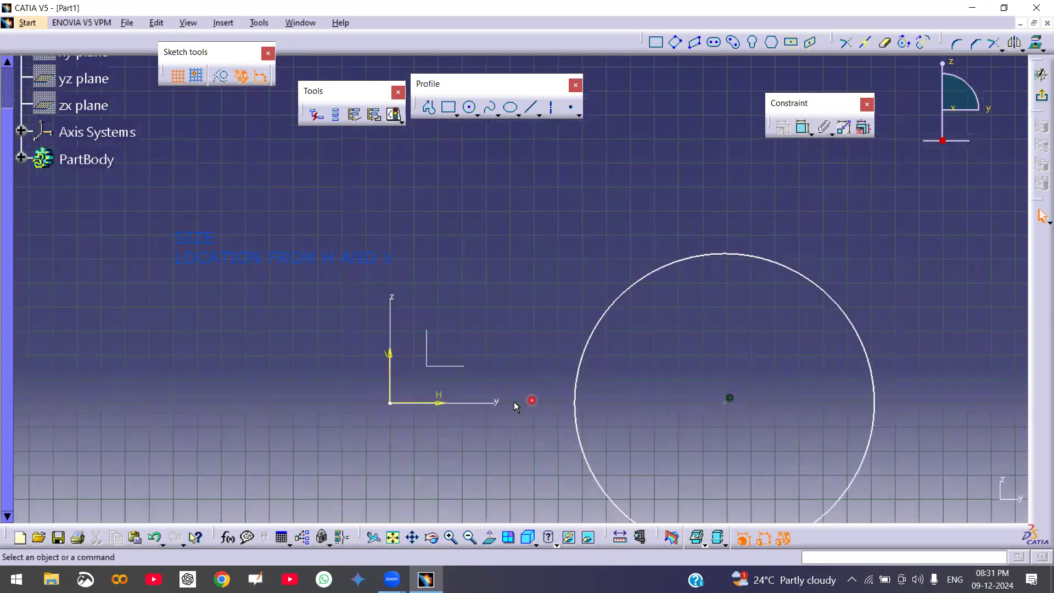
left_click(685, 373)
middle_click_drag(685, 372, 717, 424)
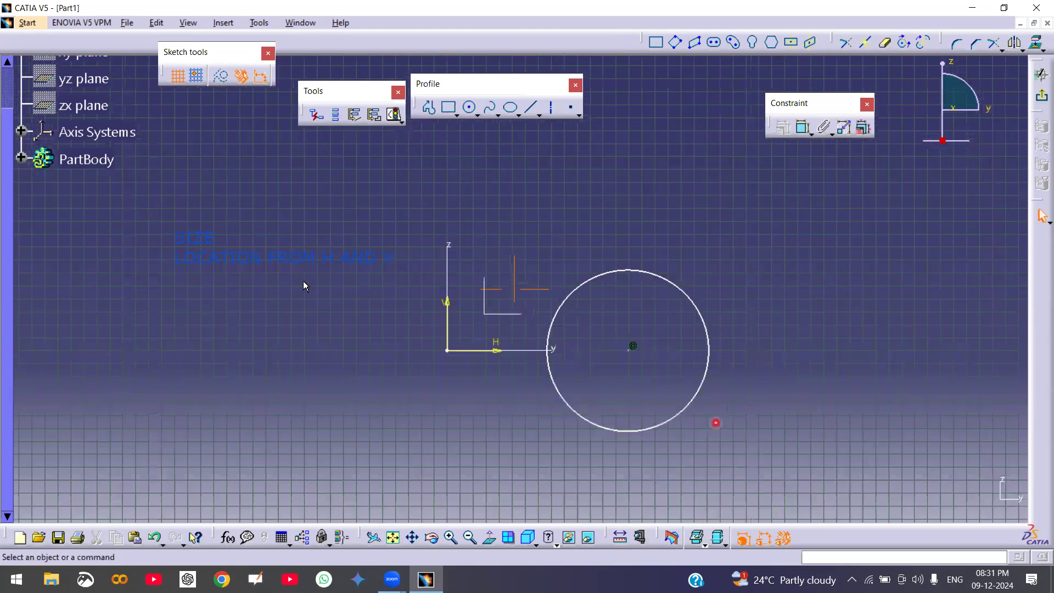
- Dimension the circle's diameter and its centre's distance from the V axis, placing the distance dimension above the circle
left_click(805, 130)
left_click(687, 309)
left_click(697, 260)
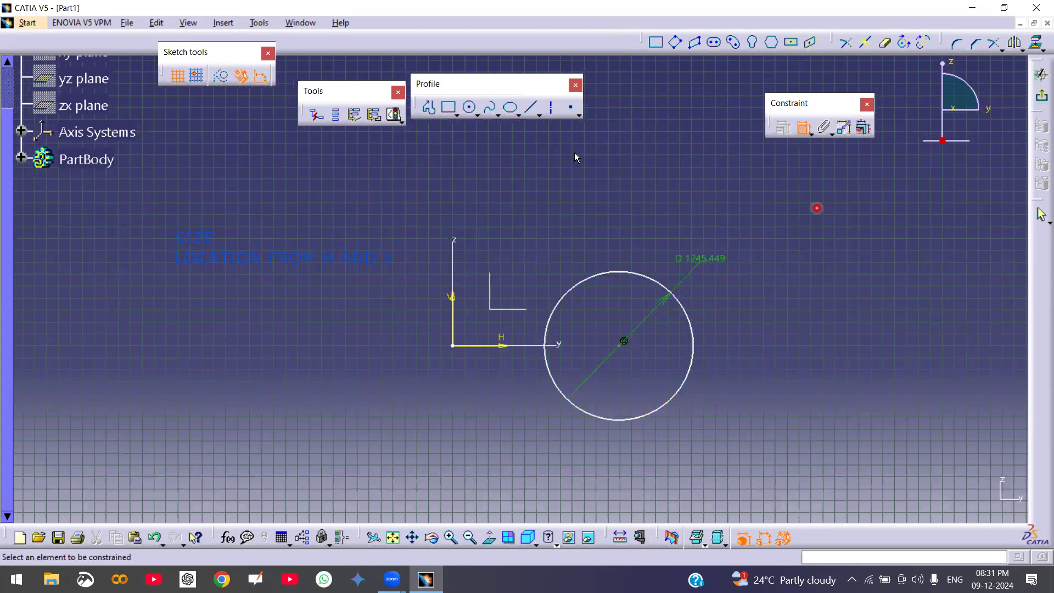
left_click(623, 345)
left_click(453, 304)
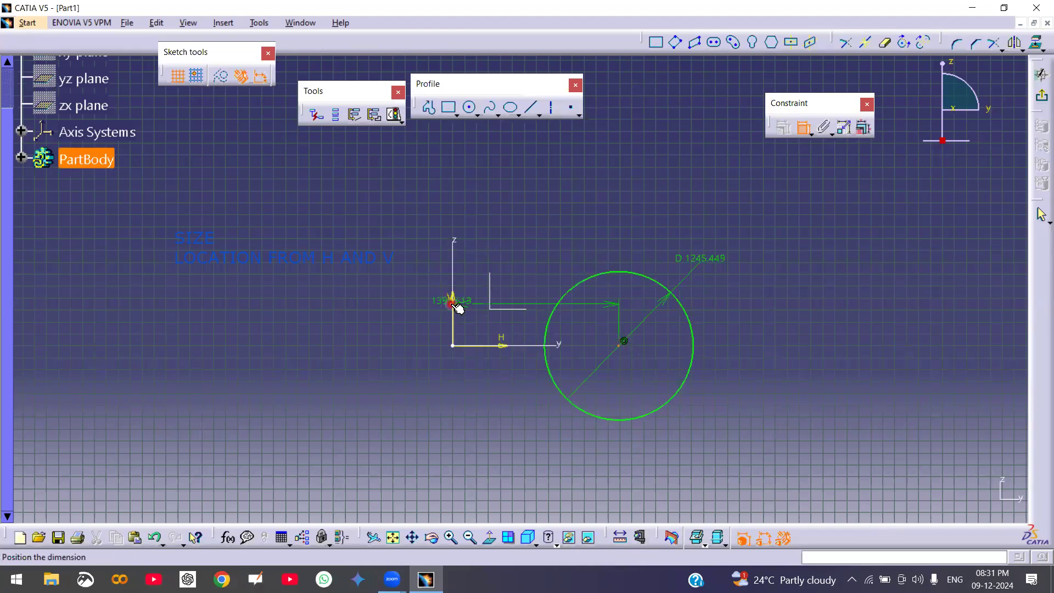
left_click(549, 216)
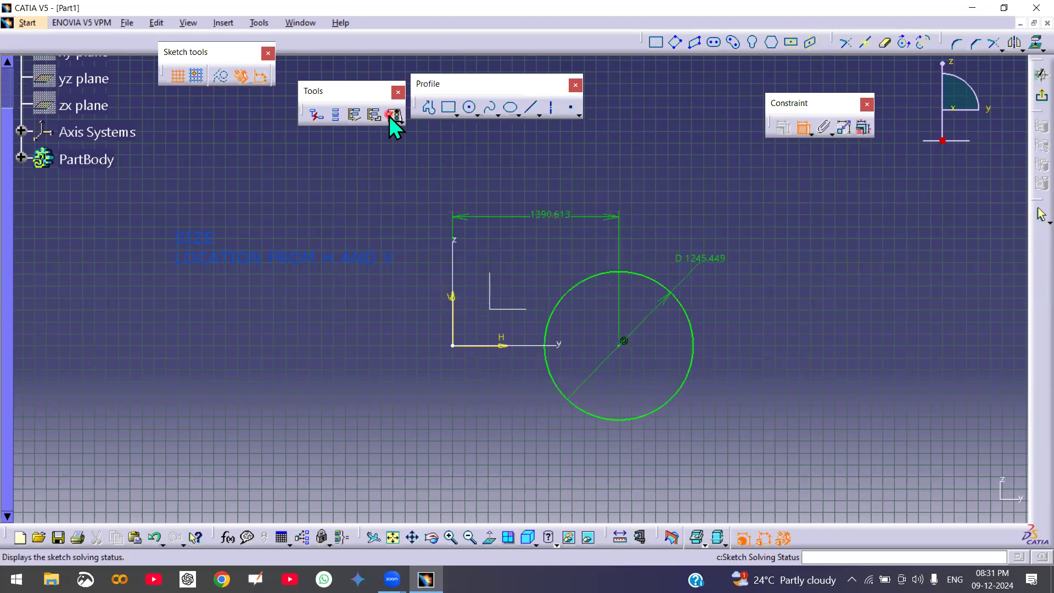
- Check the sketch's solving status and delete the circle on the H axis with its dimensions
left_click(394, 116)
left_click(871, 418)
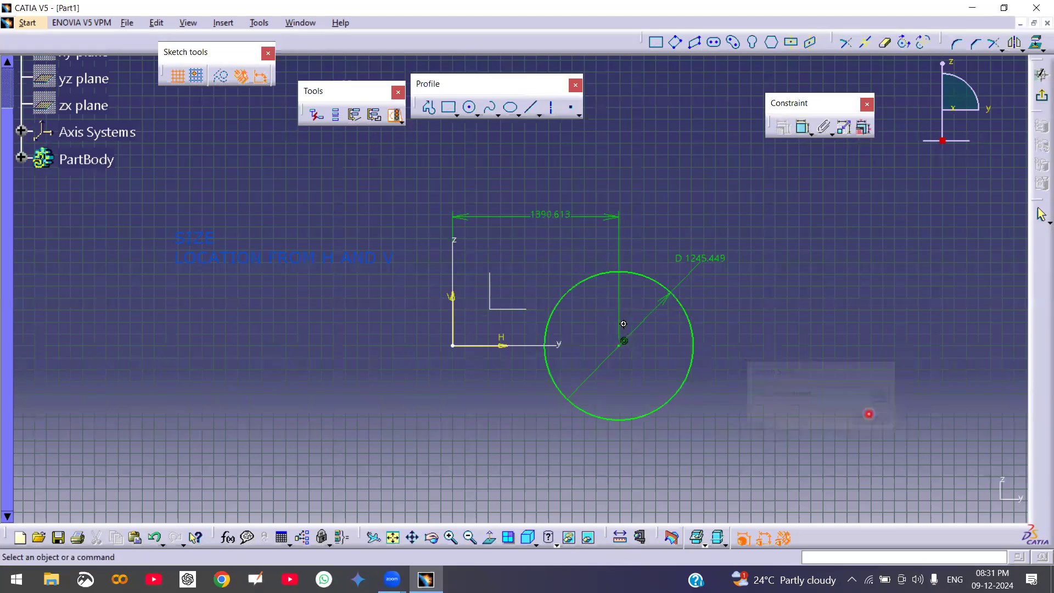
middle_click_drag(648, 371, 646, 407)
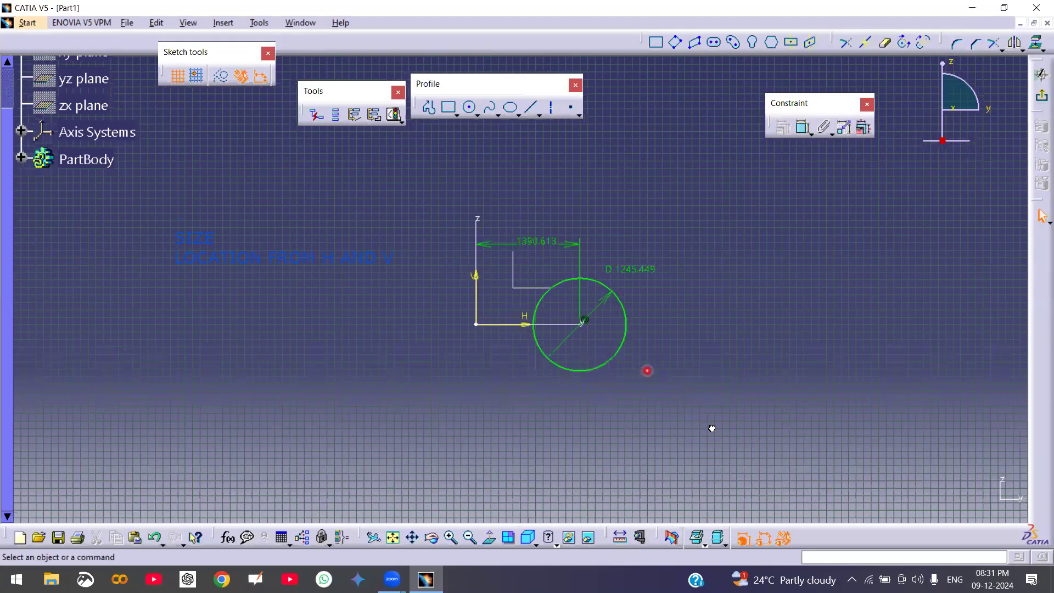
key("ctrl+a")
key("Delete")
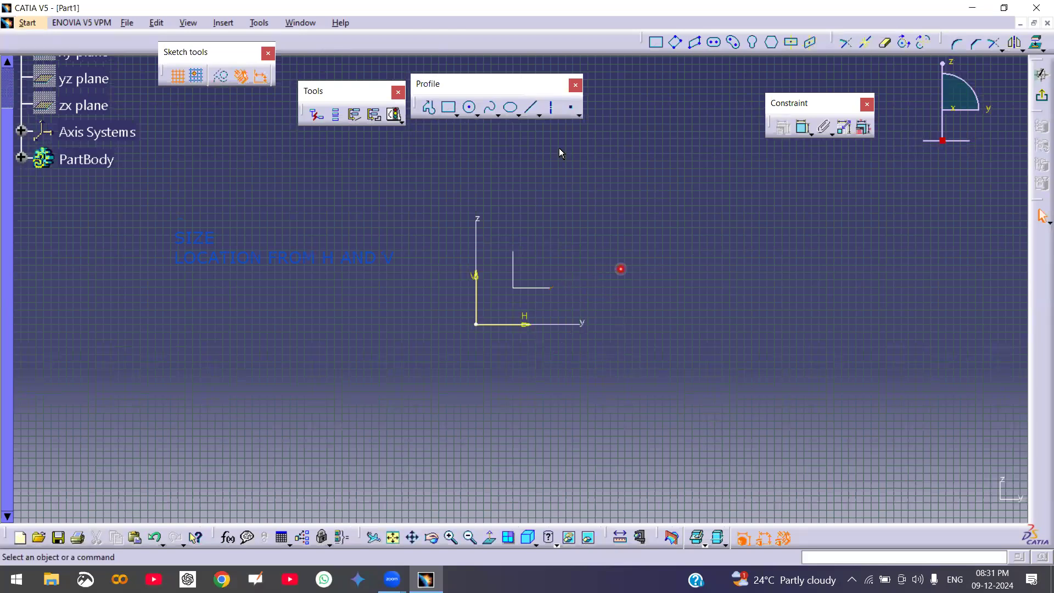
- Draw a circle about 1665 mm in diameter, centred on the V axis about 1407 mm below the H axis
left_click(472, 108)
mouse_move(560, 358)
middle_mouse_down()
mouse_move(636, 325)
mouse_move(637, 292)
middle_mouse_up()
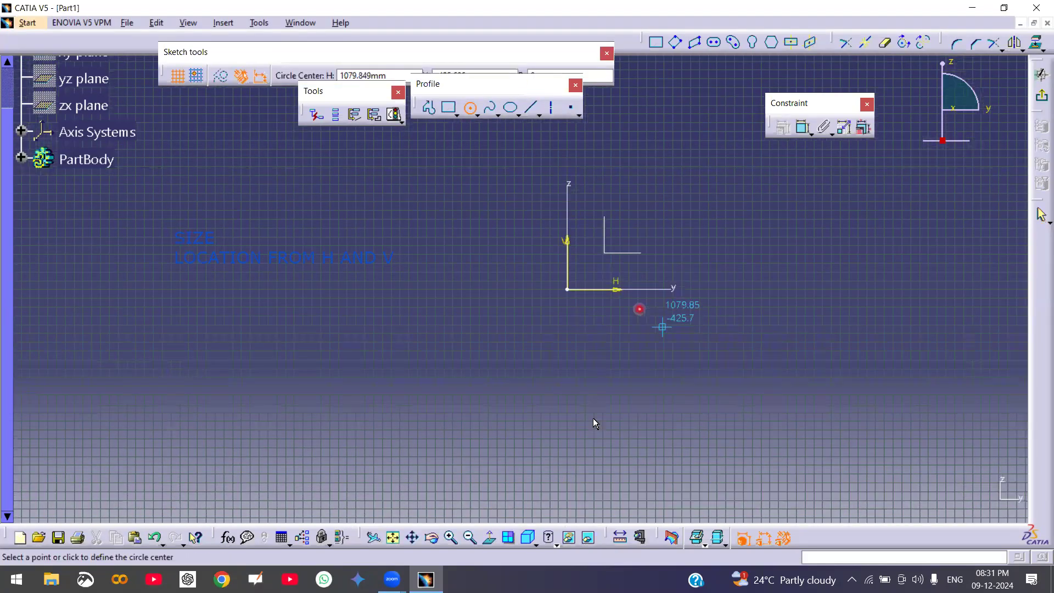
left_click(569, 413)
left_click(639, 422)
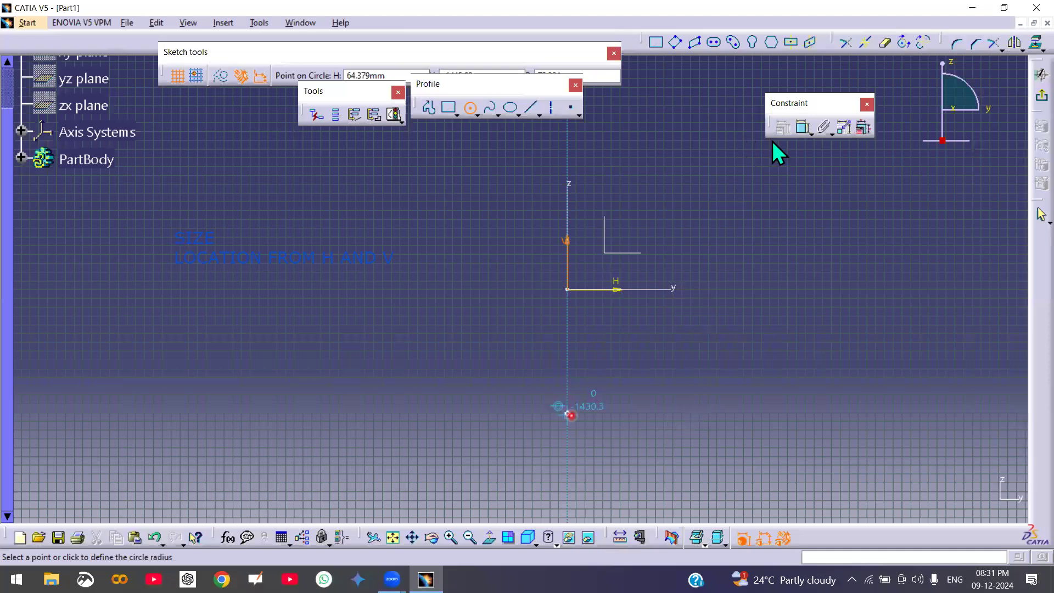
- Dimension the diameter of the circle below the origin and its centre's distance from the H axis
left_click(803, 133)
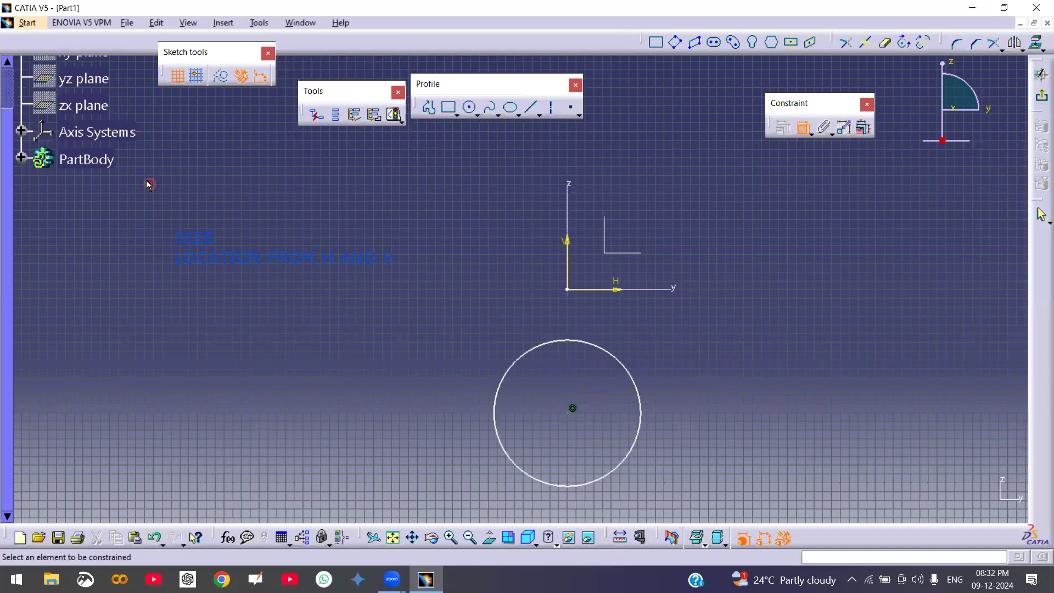
left_click(498, 400)
left_click(616, 290)
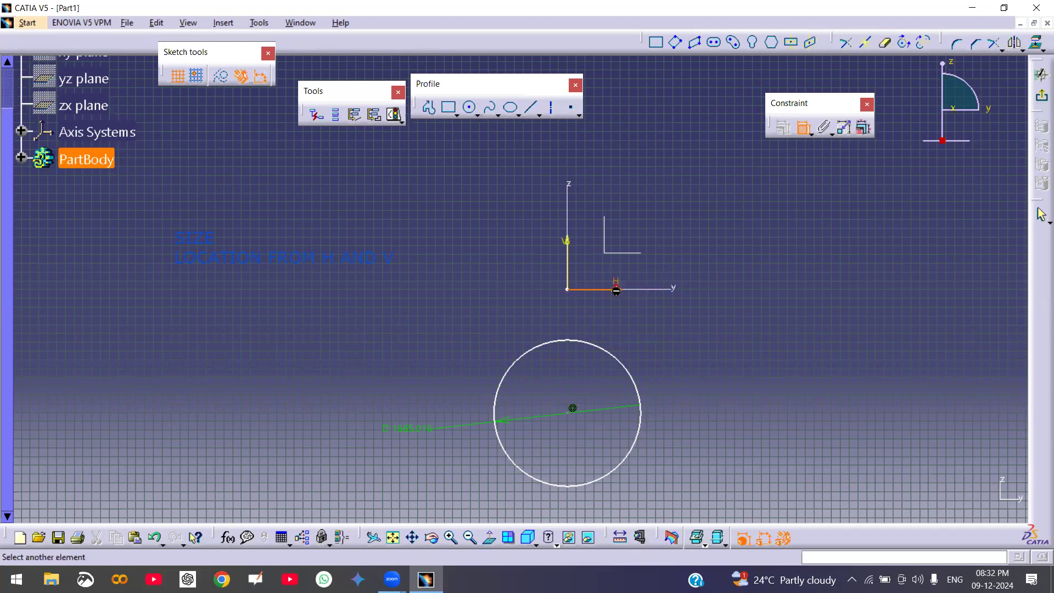
left_click(567, 411)
left_click(742, 347)
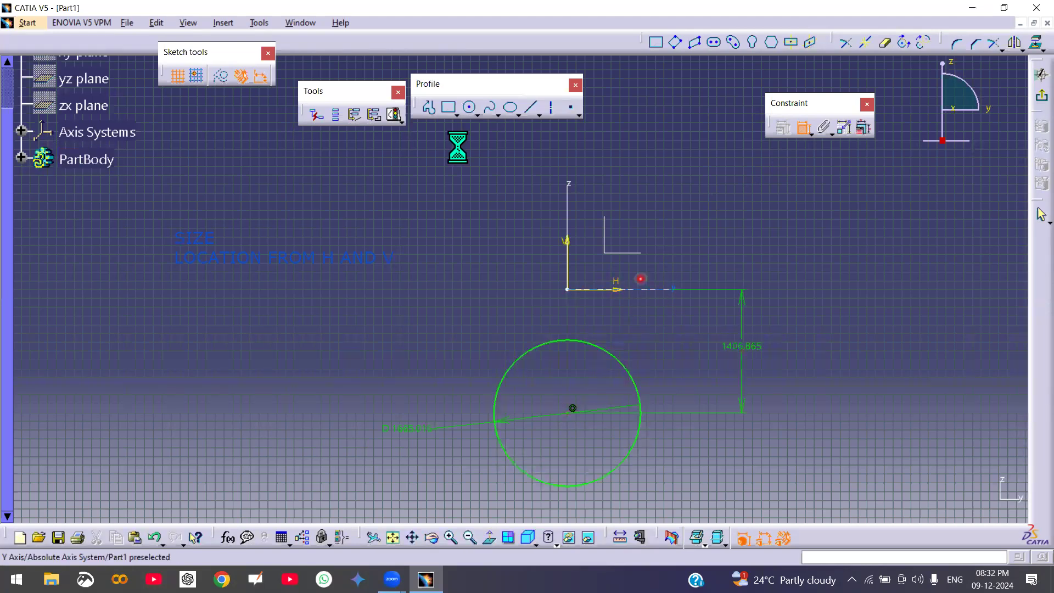
- Check the sketch's solving status and delete the circle on the V axis with its dimensions
left_click(393, 114)
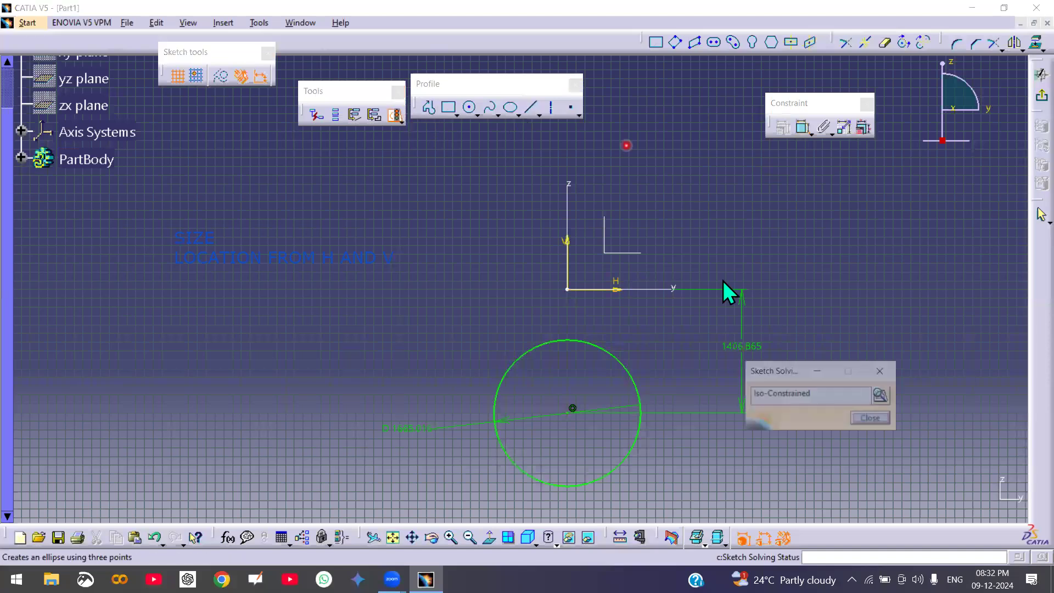
left_click(873, 418)
middle_click_drag(514, 240, 521, 273)
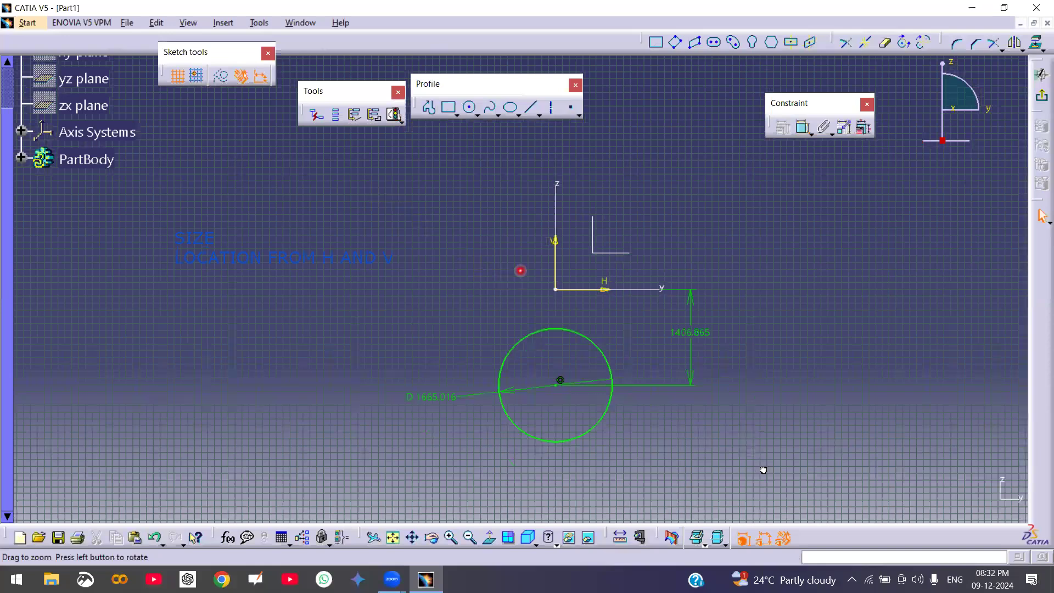
key("ctrl+a")
key("Delete")
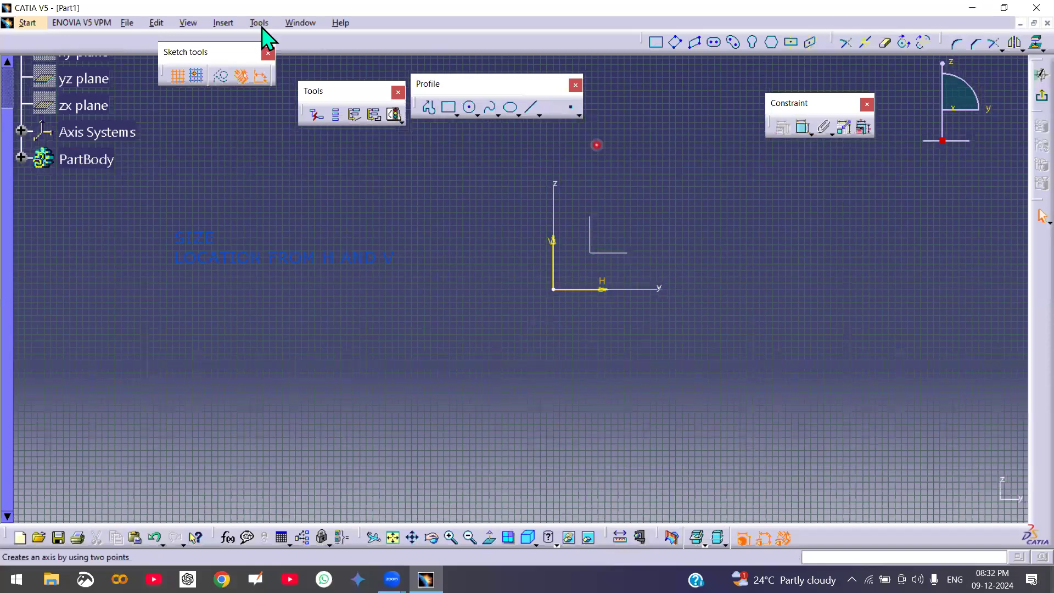
- Draw a circle about 2453 mm in diameter centred on the sketch origin
left_click(485, 108)
left_click(470, 108)
middle_click_drag(556, 285, 539, 310)
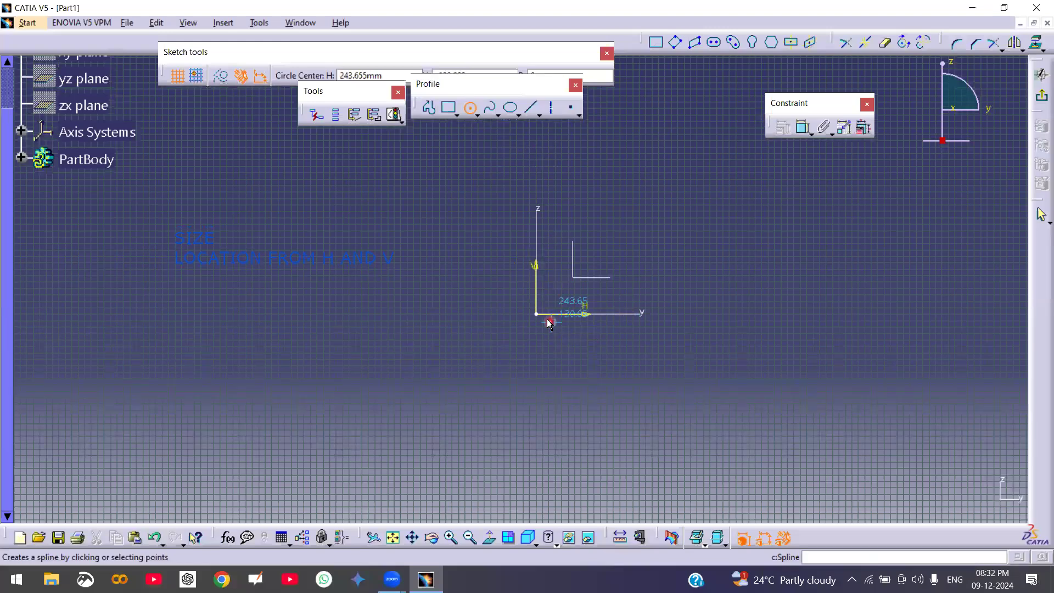
left_click(537, 314)
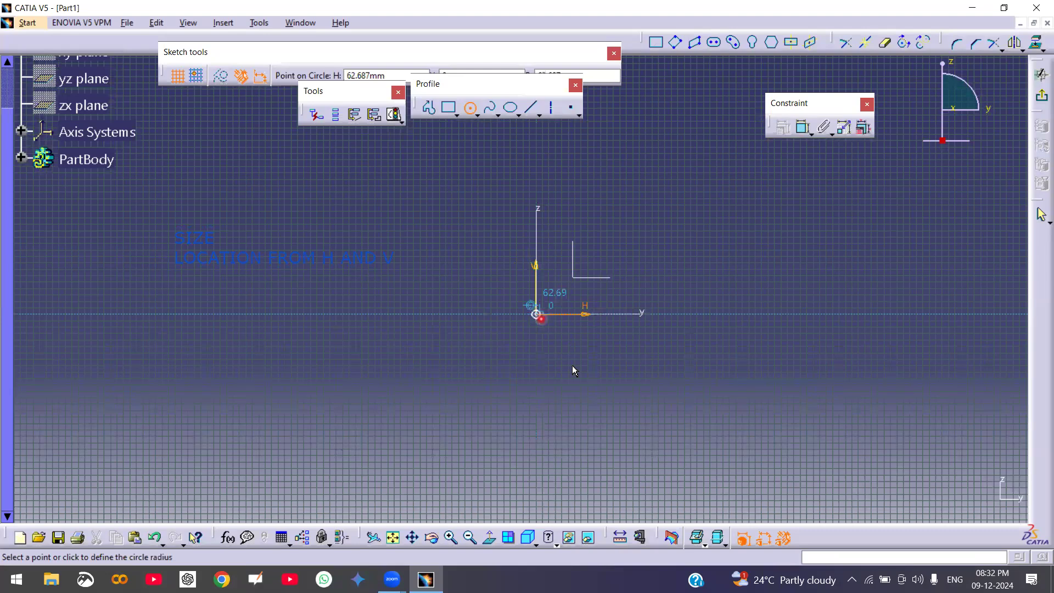
left_click(577, 379)
middle_click_drag(650, 348, 649, 357)
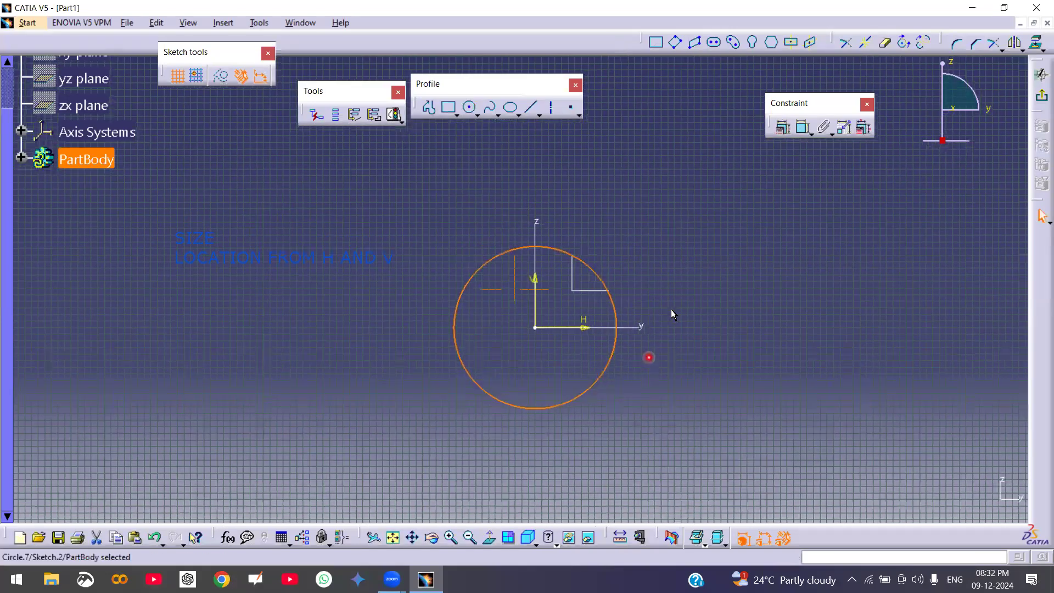
left_click(662, 356)
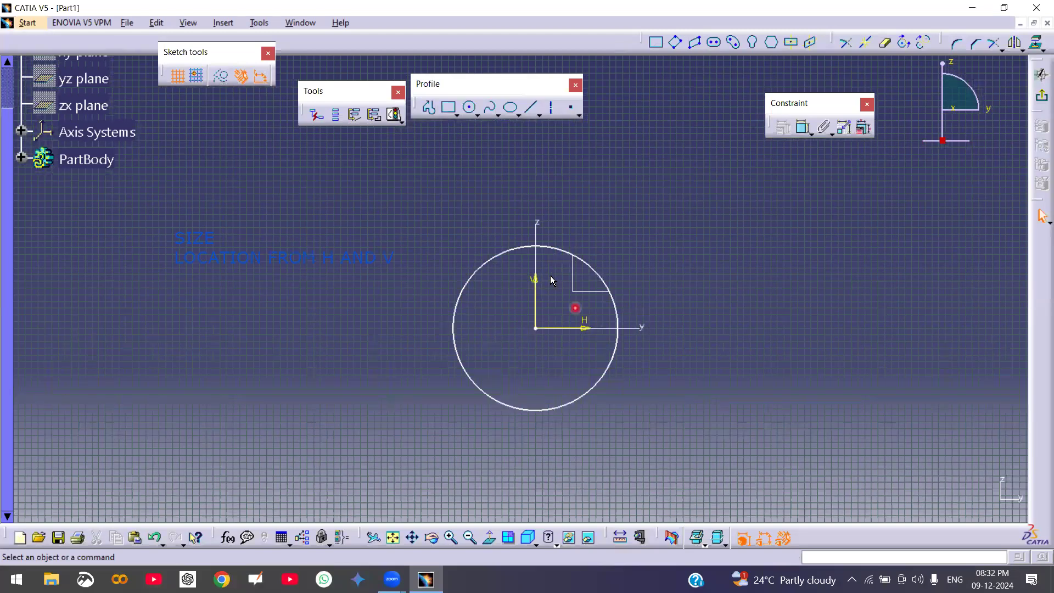
- Dimension the diameter of the origin-centred circle and place the dimension outside it, up and to the left
left_click(802, 131)
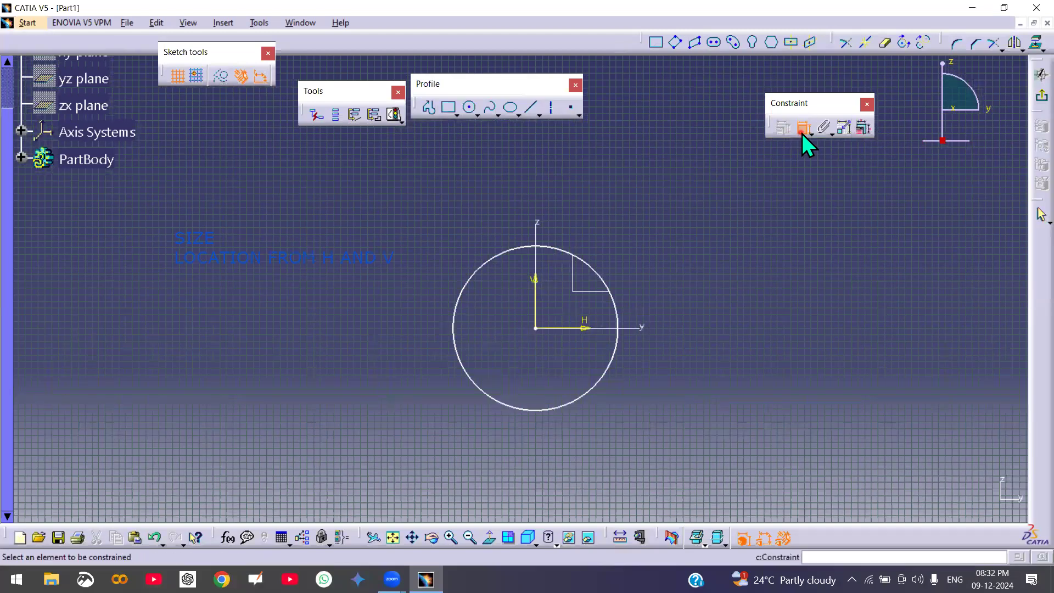
left_click(466, 283)
left_click(447, 207)
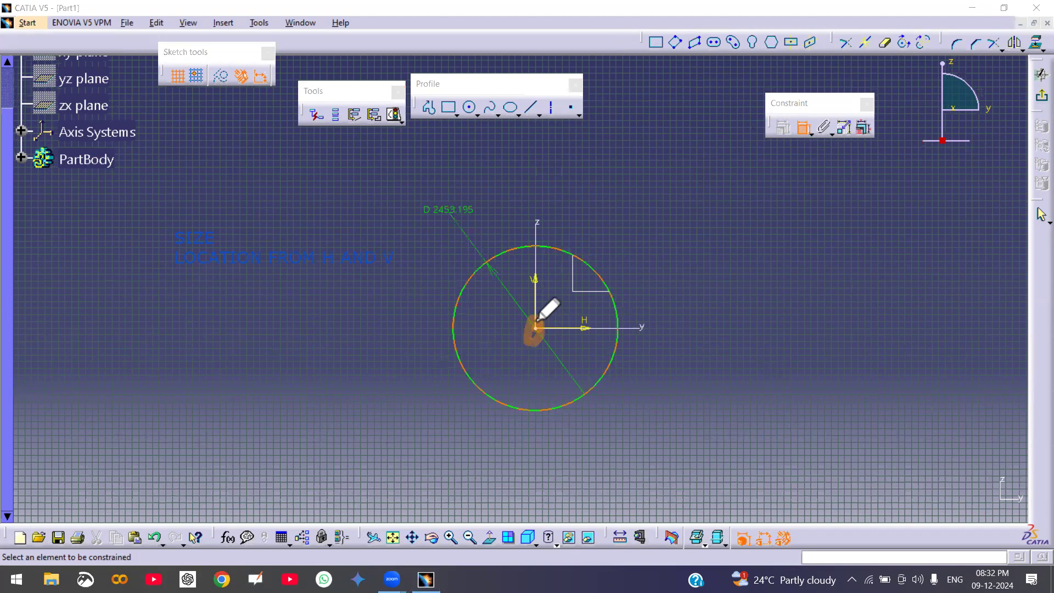
mouse_move(557, 361)
left_mouse_down()
mouse_move(566, 402)
mouse_move(576, 384)
left_mouse_up()
left_click_drag(573, 356, 584, 392)
mouse_move(582, 298)
left_mouse_down()
mouse_move(602, 336)
mouse_move(583, 300)
left_mouse_up()
left_click_drag(536, 250, 563, 268)
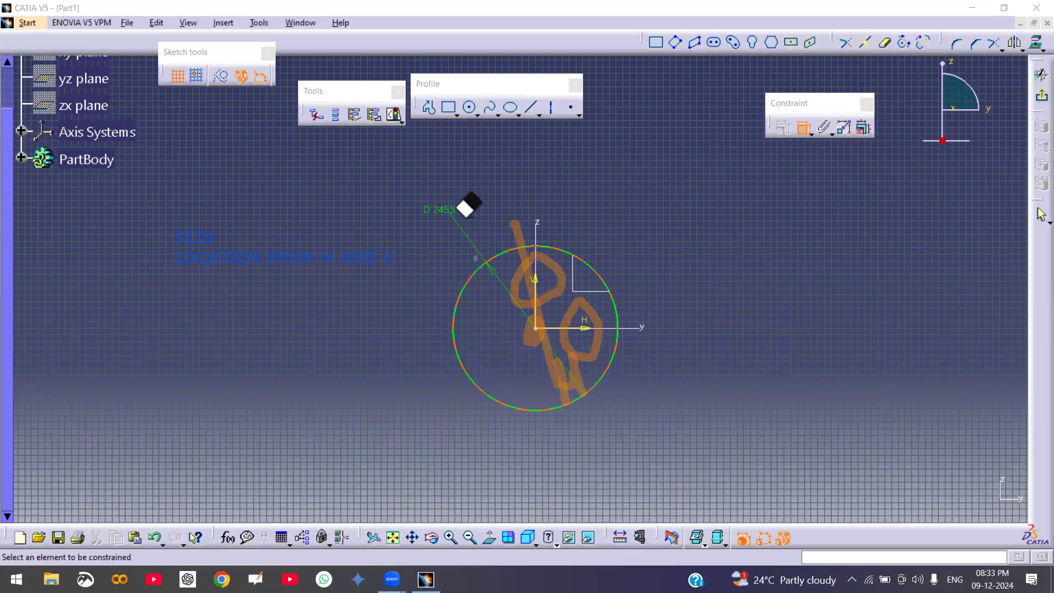
left_click_drag(466, 208, 578, 285)
left_click_drag(553, 372, 591, 224)
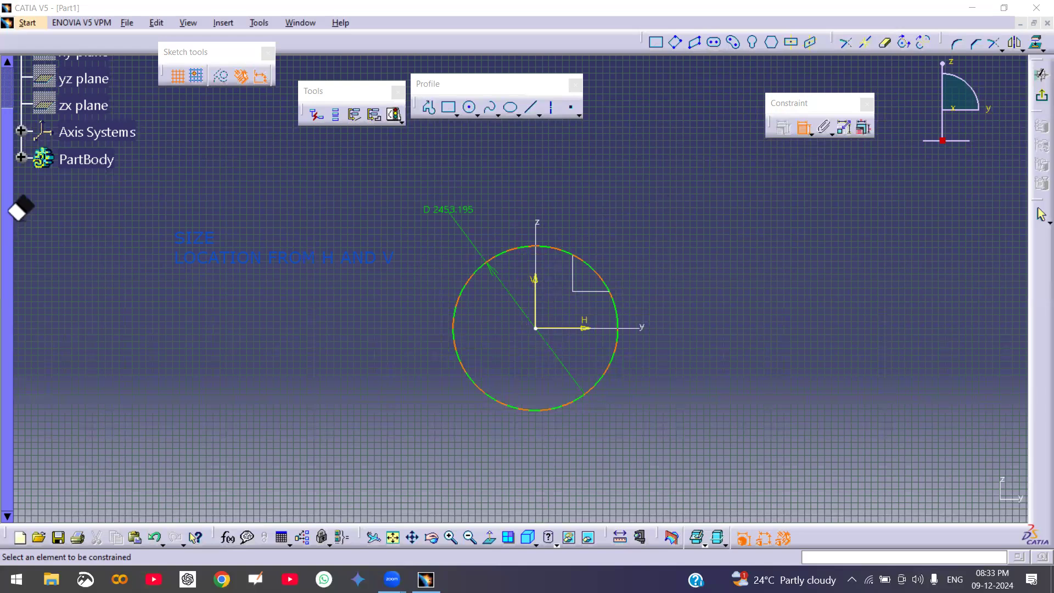
- Delete the origin-centred circle and its diameter dimension from the sketch
double_click(801, 128)
left_click_drag(388, 186, 727, 473)
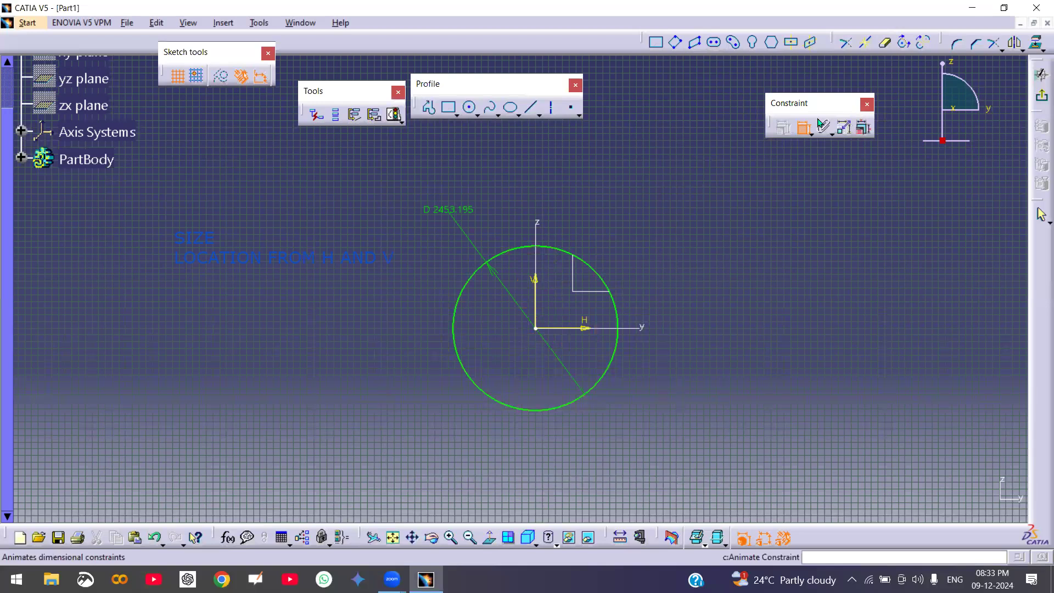
left_click(803, 130)
left_click_drag(396, 153, 745, 448)
key("Delete")
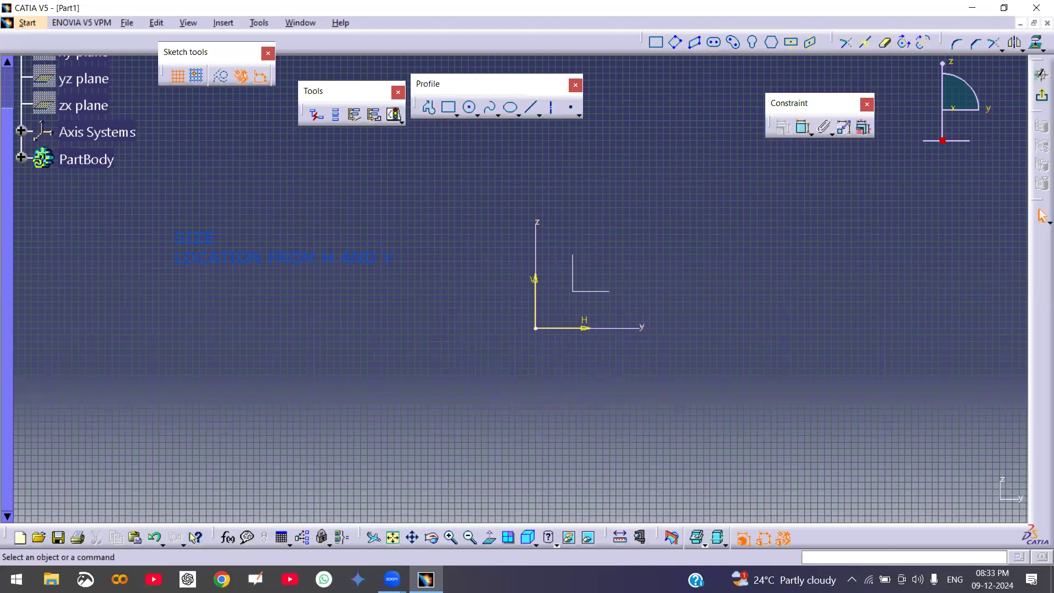
- Draw a rectangle about 2390 mm wide and 1309 mm high right of the V axis, with its upper edge on the H axis
left_click(448, 108)
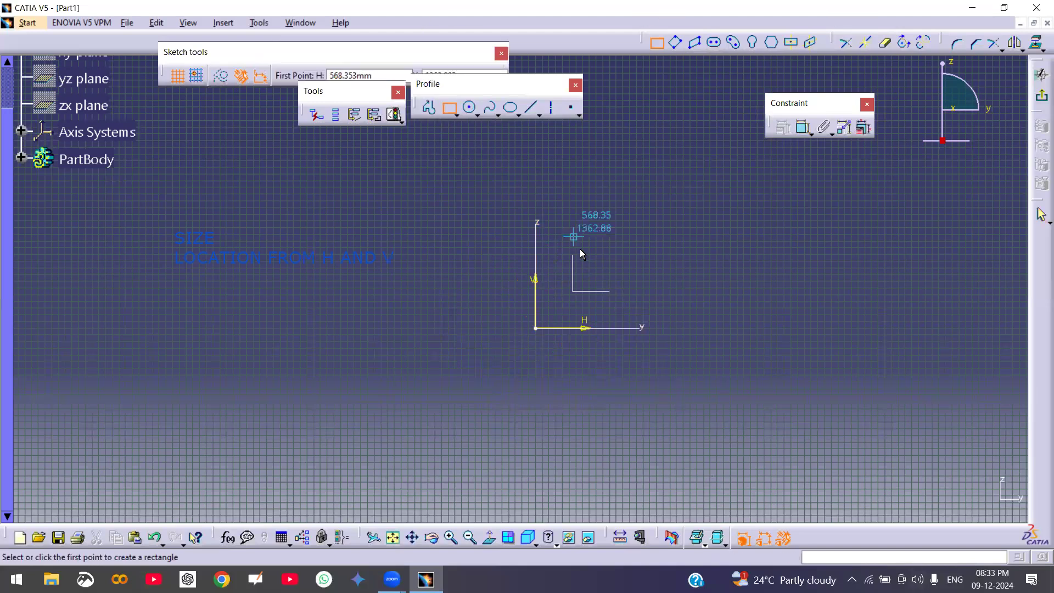
left_click(578, 330)
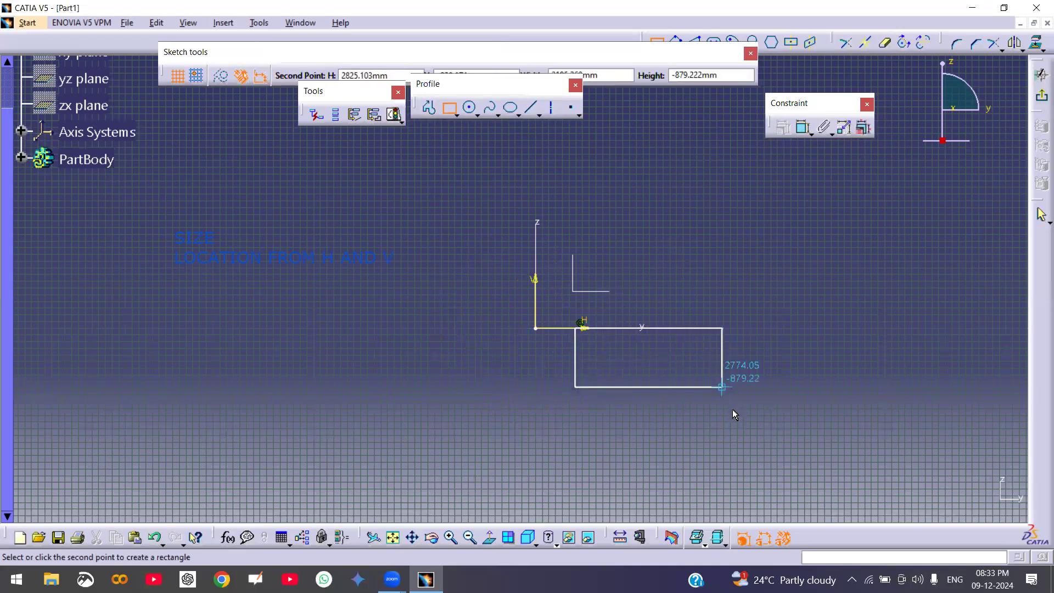
left_click(736, 416)
left_click(826, 344)
middle_click_drag(827, 344, 808, 317)
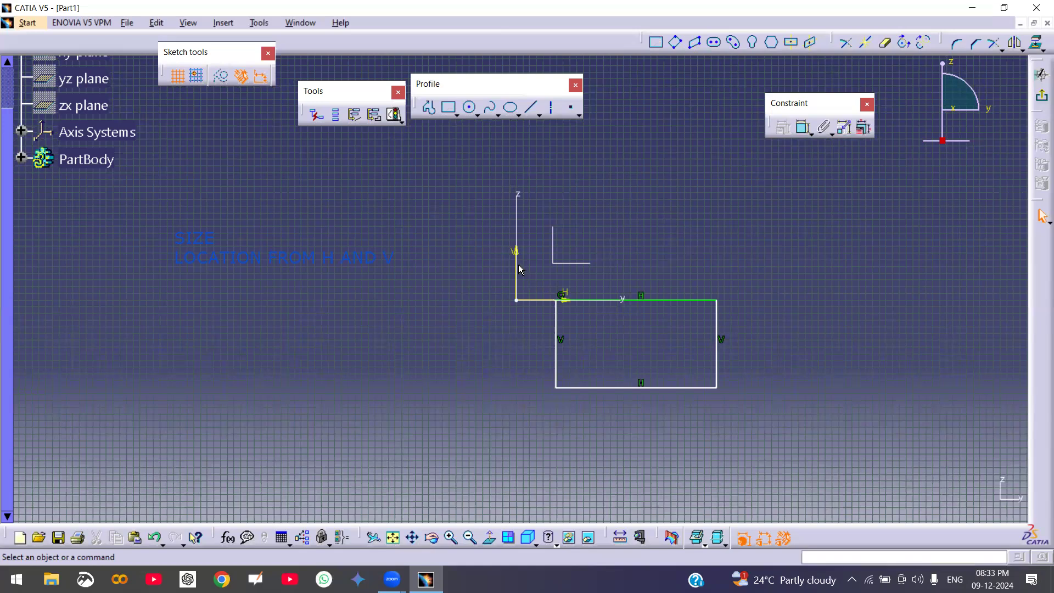
- Dimension the rectangle's width below its lower edge and its height beside its right edge
left_click(803, 127)
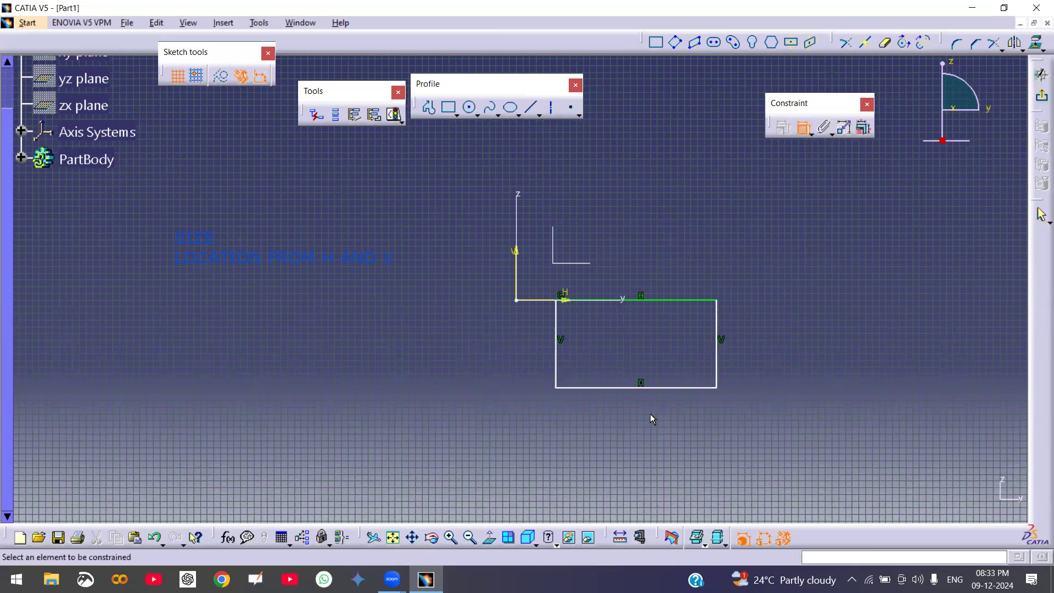
left_click(630, 389)
left_click(718, 357)
left_click(786, 343)
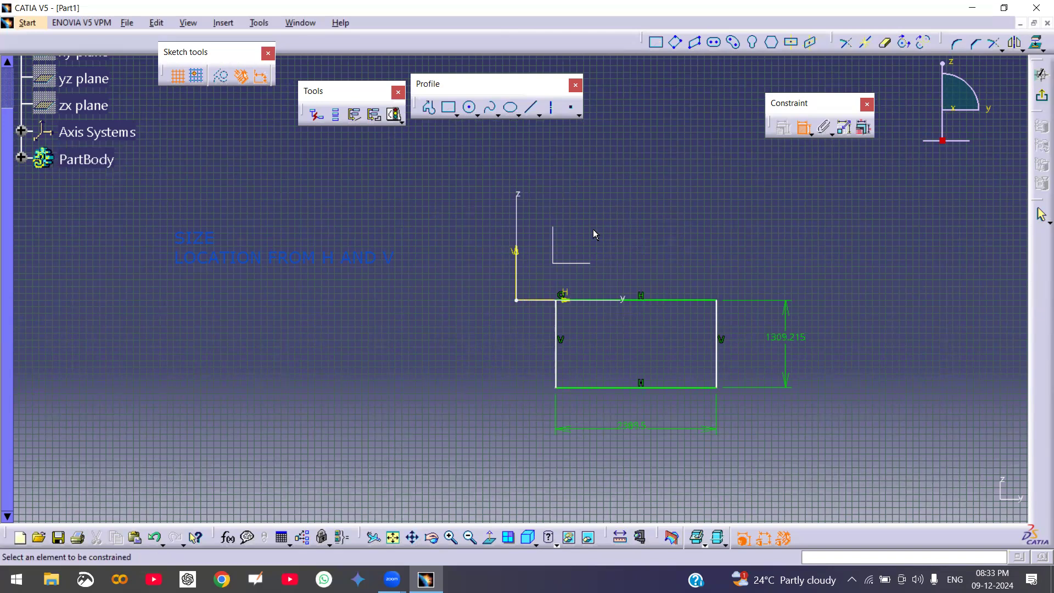
- Dimension the rectangle's left edge from the V axis and check the sketch's solving status
left_click(557, 340)
left_click(539, 336)
left_click(394, 114)
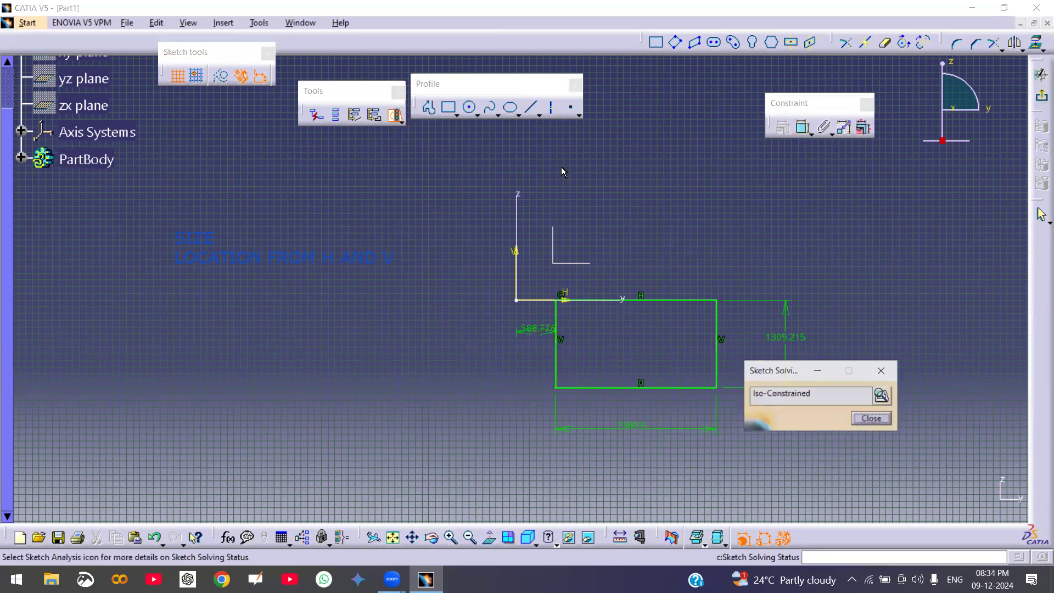
left_click(873, 419)
mouse_move(602, 197)
middle_mouse_down()
mouse_move(586, 226)
mouse_move(586, 197)
mouse_move(496, 231)
middle_mouse_up()
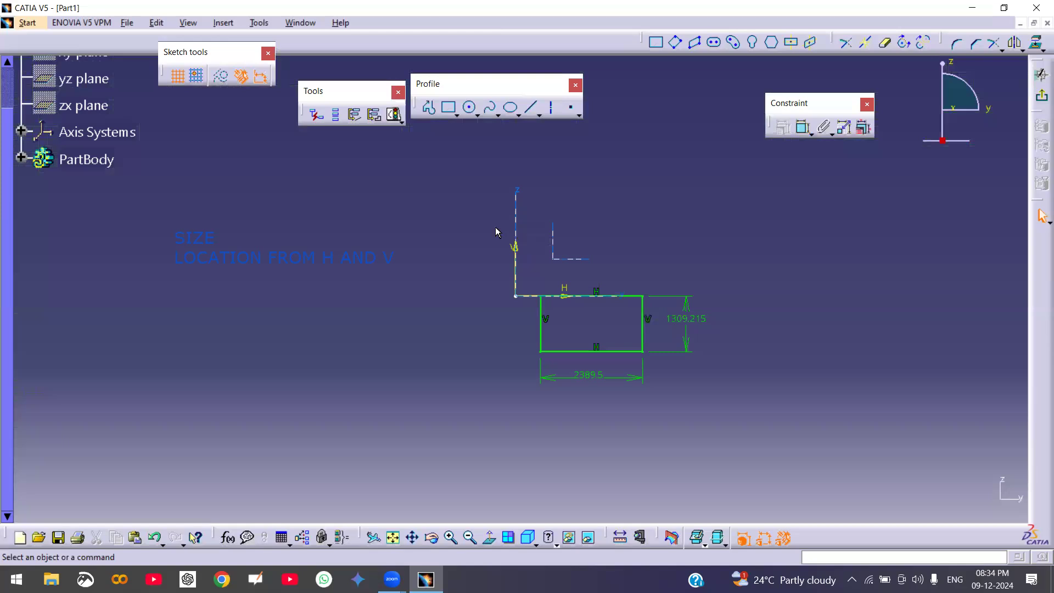
- Delete the dimensioned rectangle and draw another about 1375 mm high, about 1353 mm below the H axis, with its left edge on the V axis
left_click_drag(468, 208, 707, 417)
key("Delete")
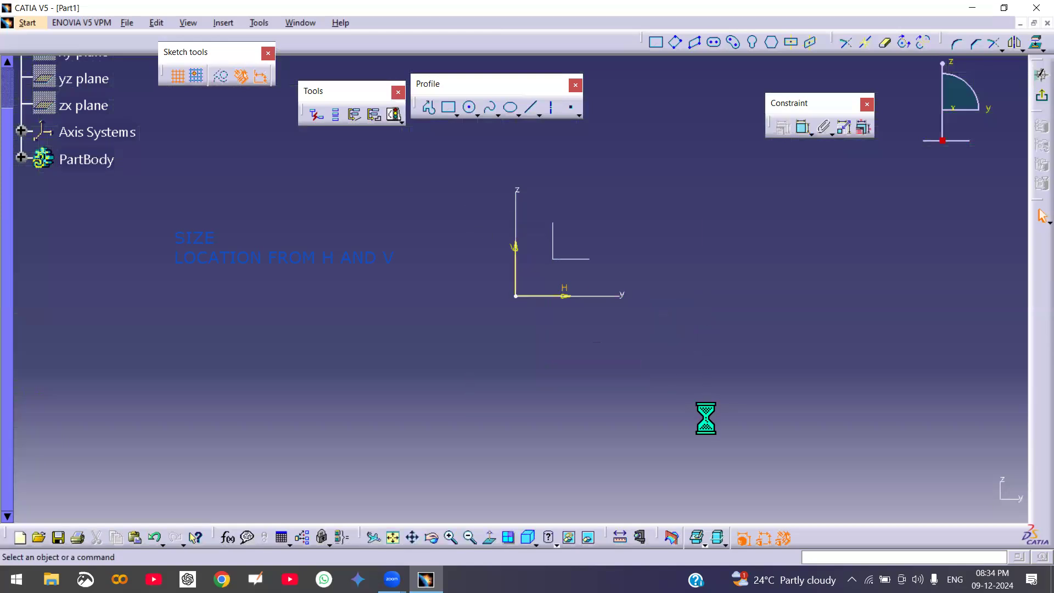
left_click(448, 107)
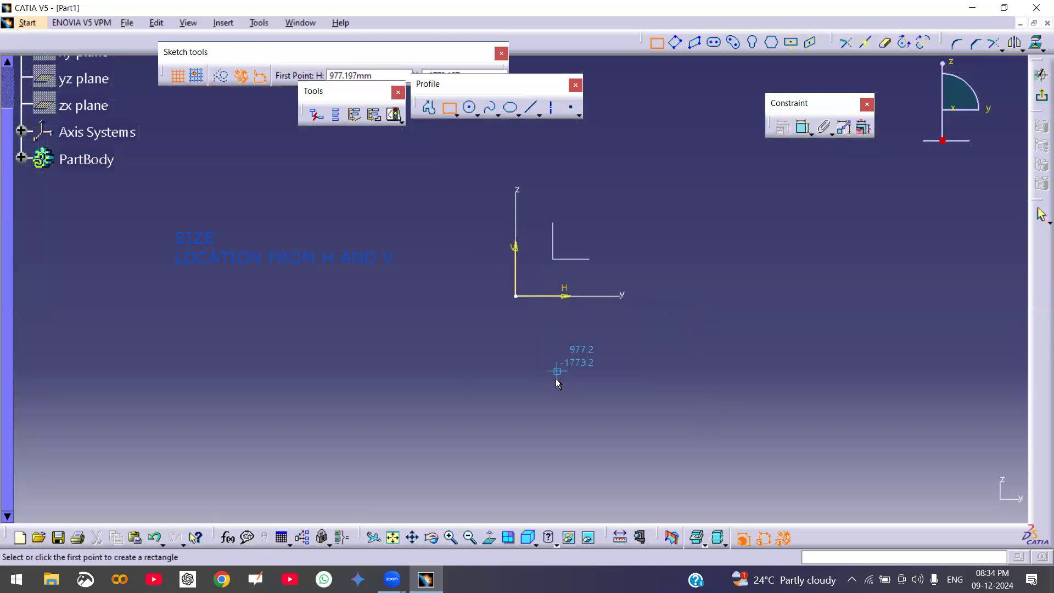
left_click(515, 353)
left_click(619, 412)
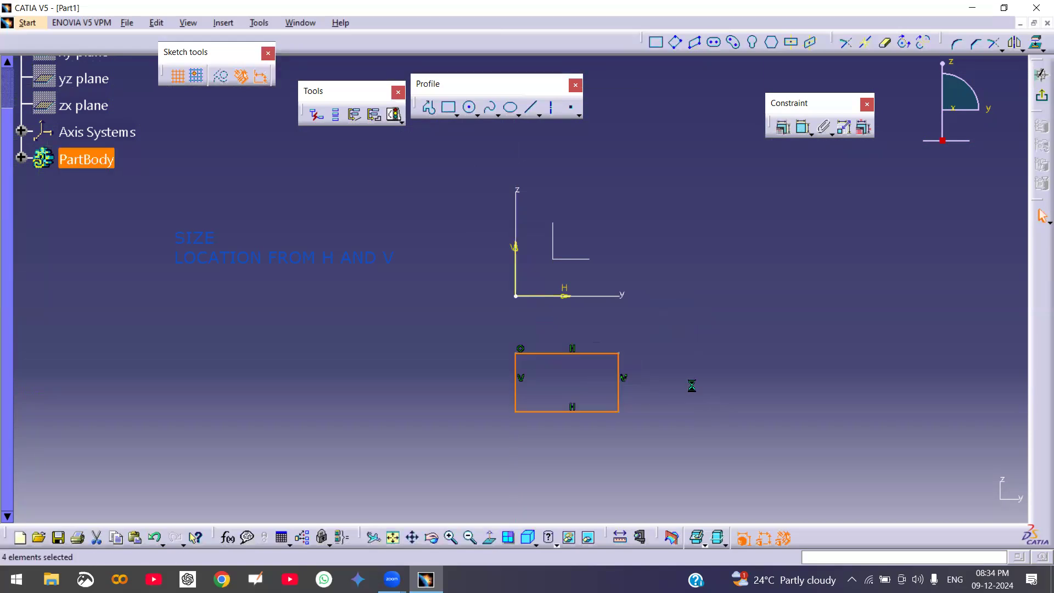
- Dimension the new rectangle's height beside its right edge and its width below its lower edge
left_click(803, 128)
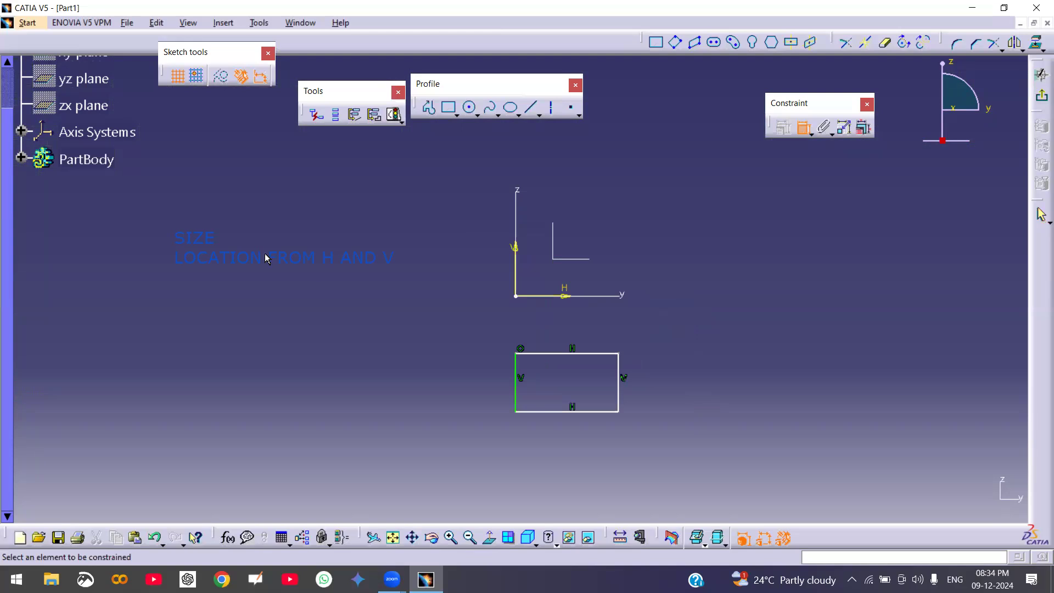
left_click(621, 384)
left_click(687, 385)
left_click(561, 413)
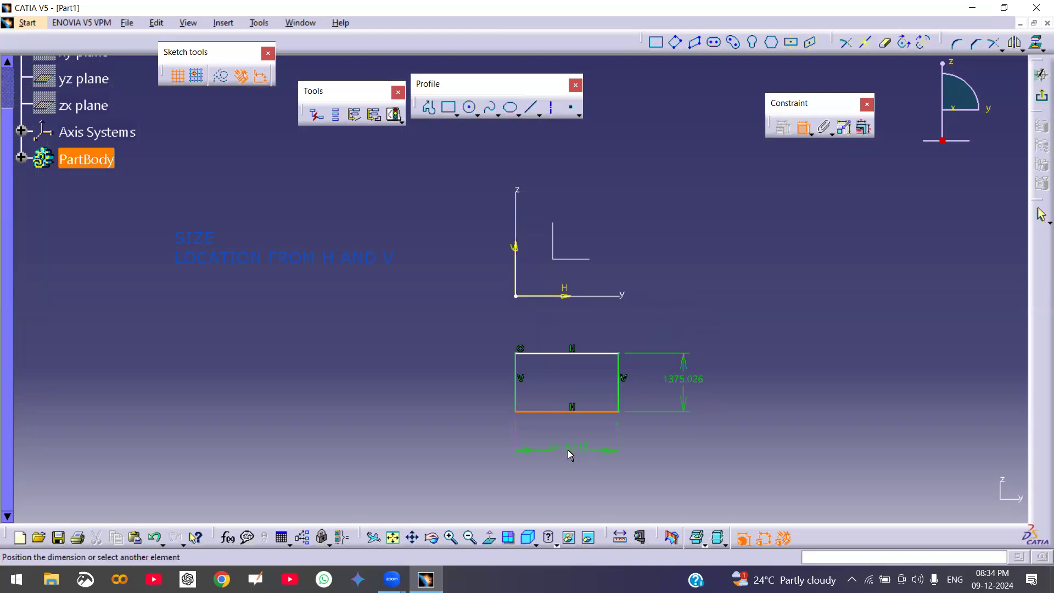
left_click(571, 446)
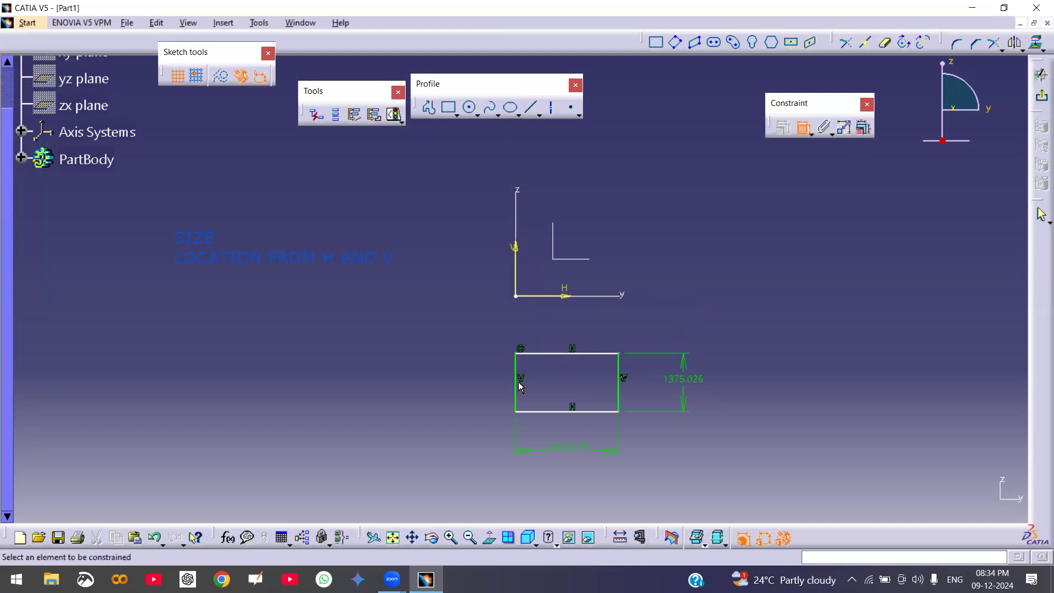
- Dimension the rectangle's upper edge from the H axis and check the sketch's solving status
left_click(568, 354)
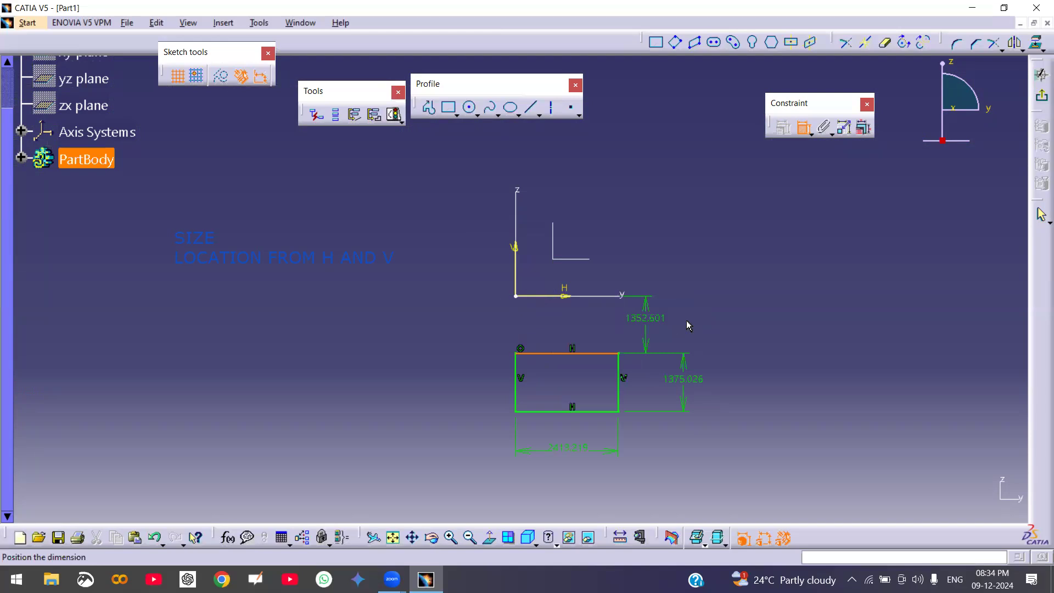
left_click(734, 329)
left_click(394, 115)
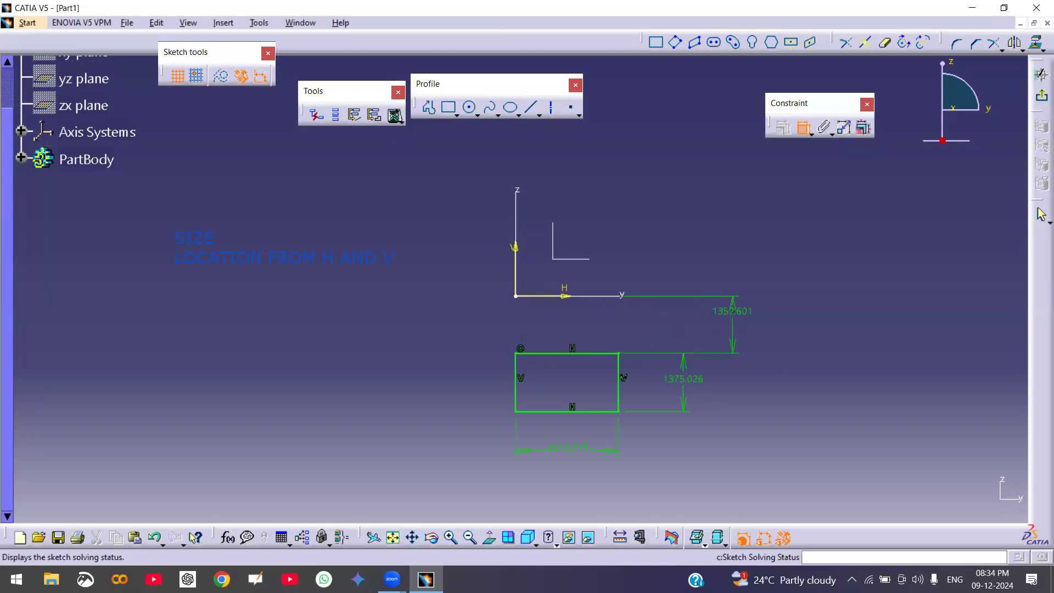
left_click(867, 419)
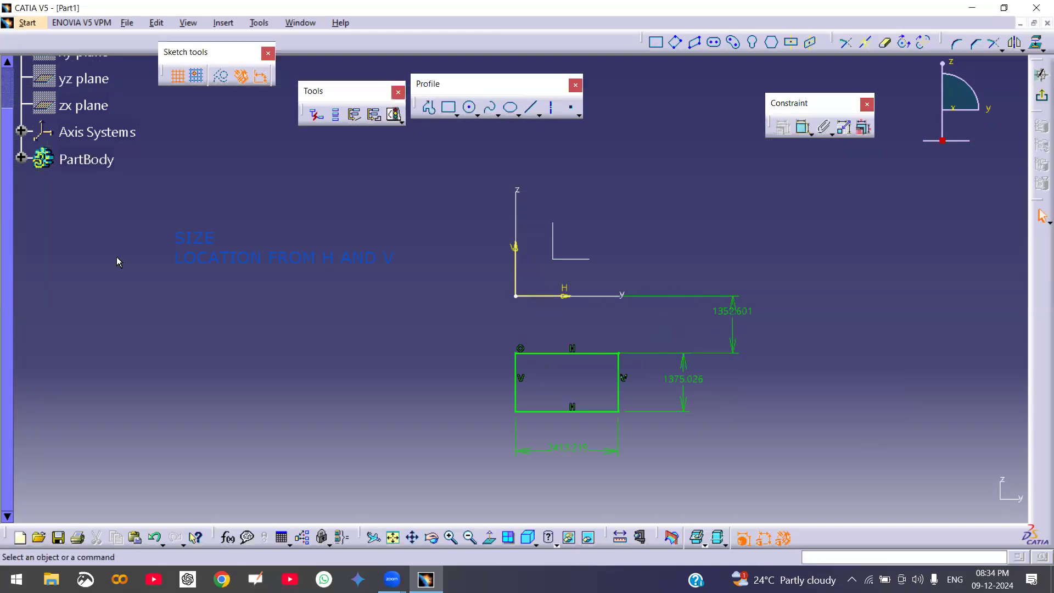